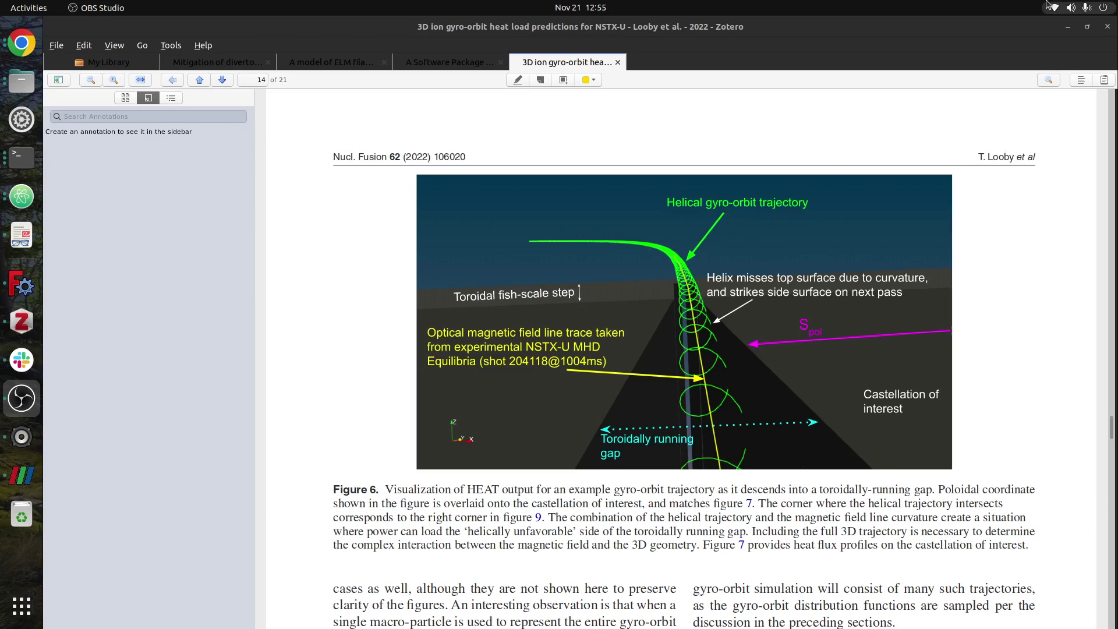
Step: Open the Releases page of the HEAT GitHub repository in Chrome and review the v3.0 release notes and assets
left_click(1066, 29)
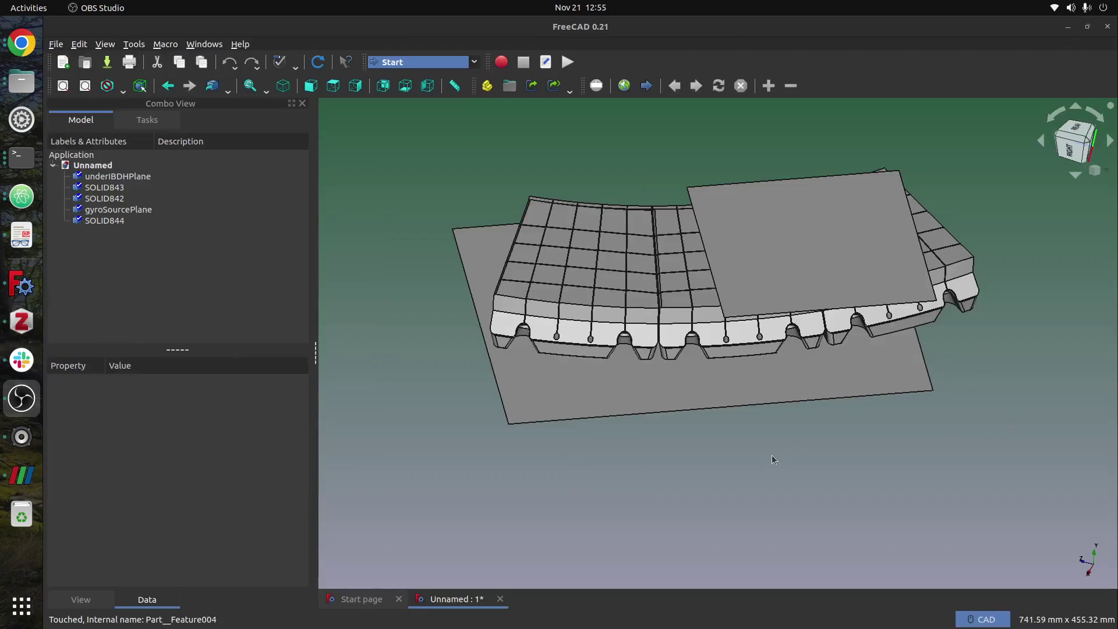
left_click(22, 82)
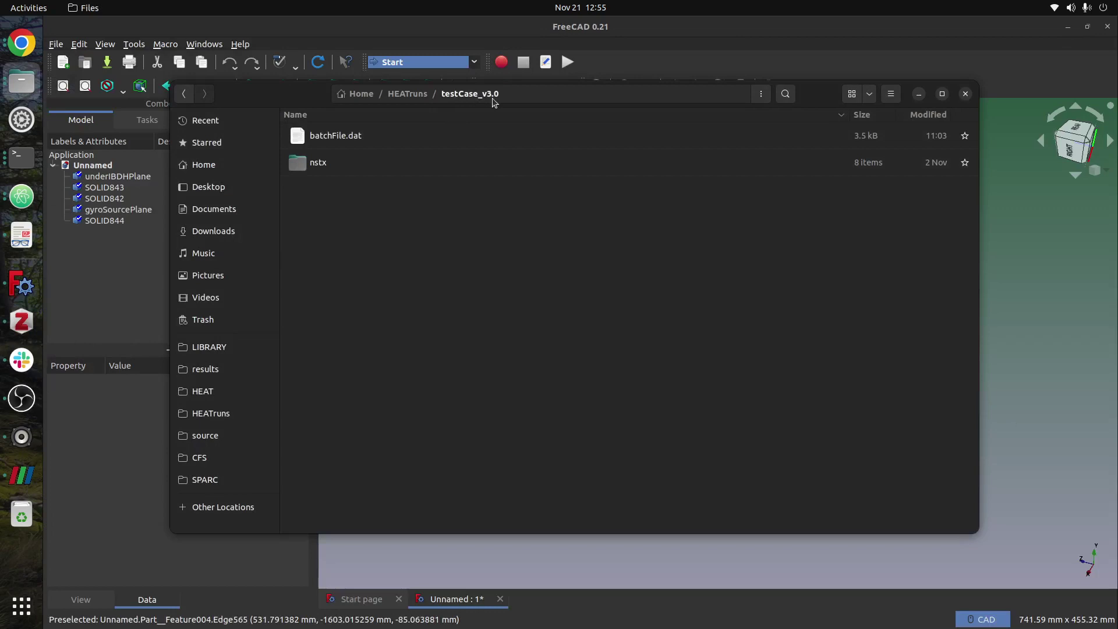
left_click(20, 45)
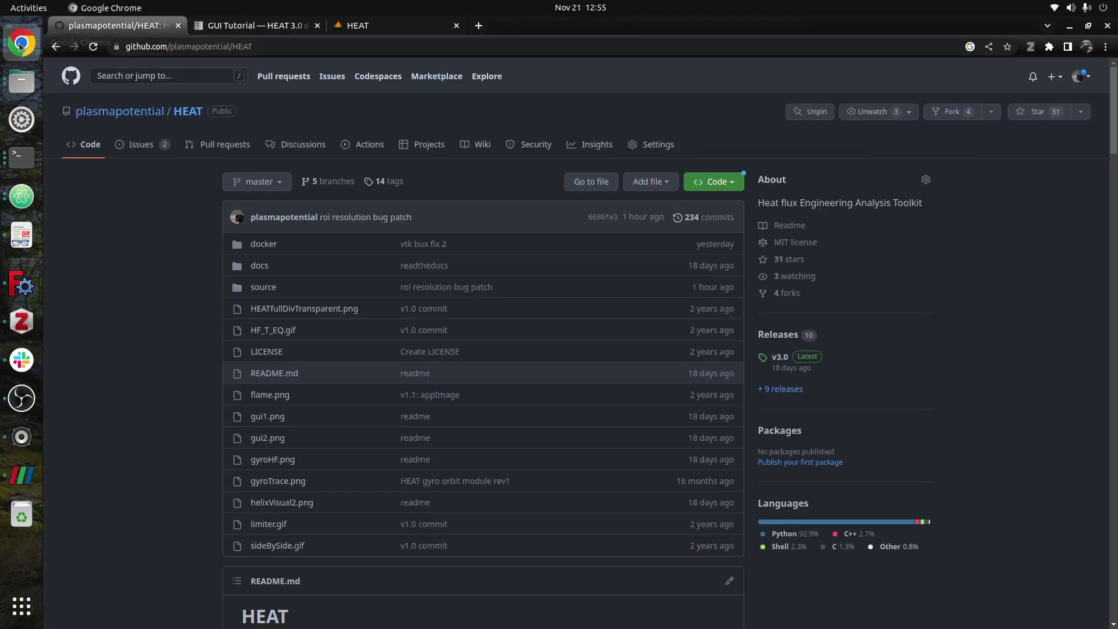
scroll(431, 368, "down", 4)
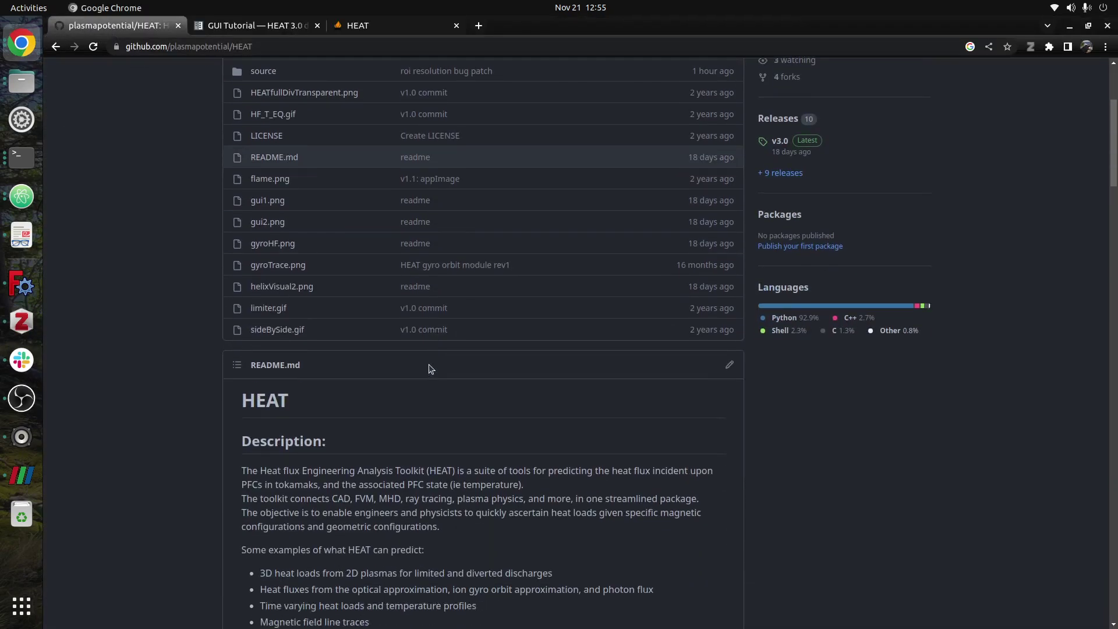
scroll(431, 368, "up", 4)
left_click(780, 335)
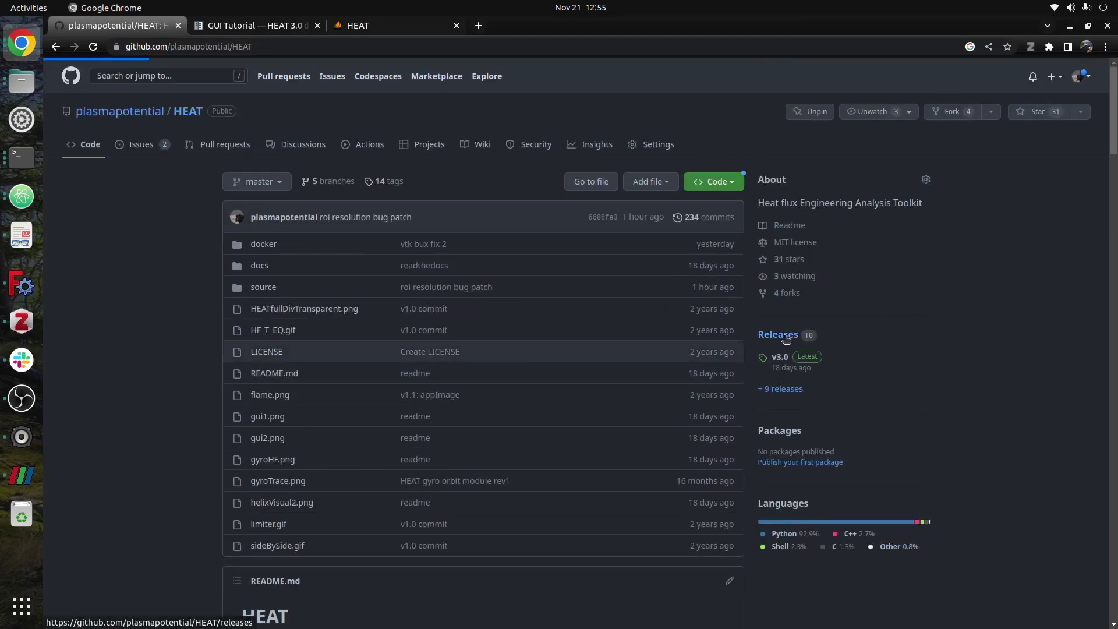
scroll(538, 432, "down", 5)
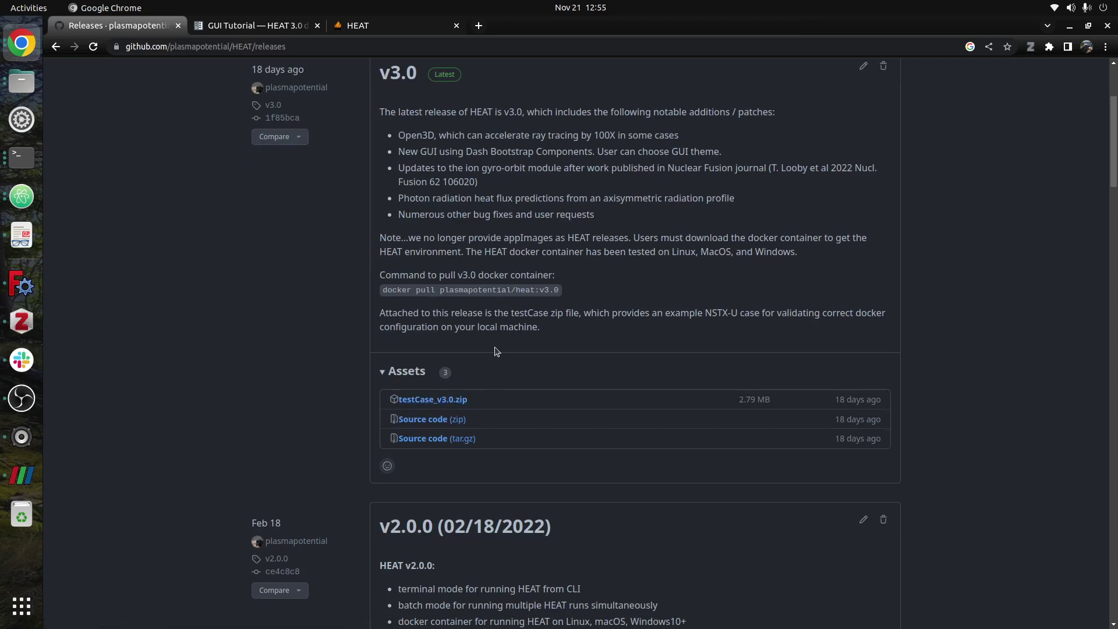
scroll(413, 276, "up", 3)
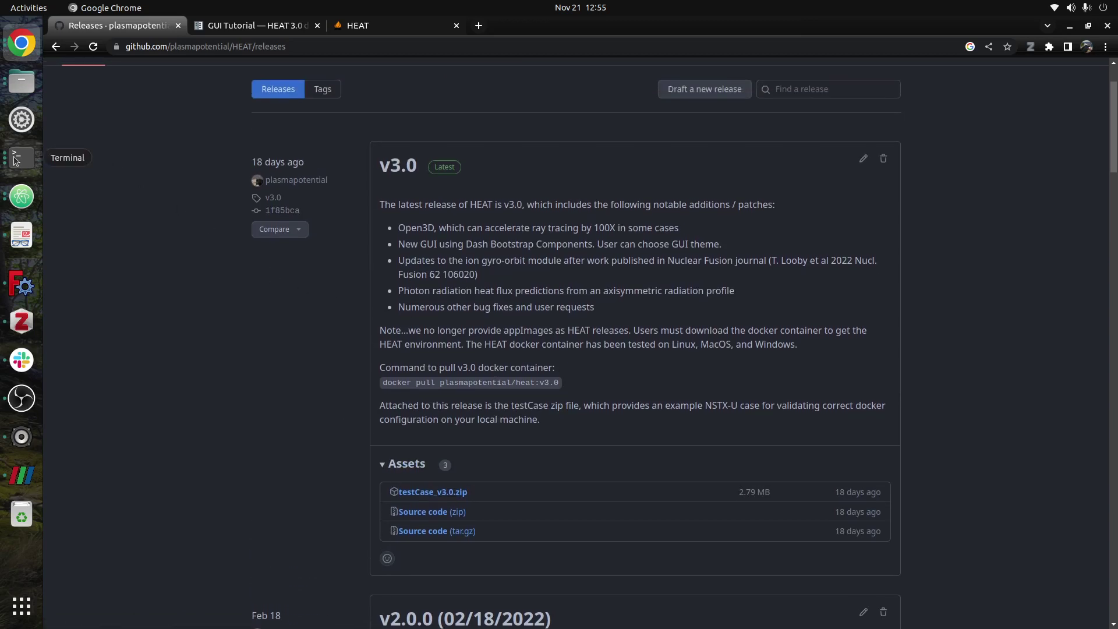
Step: Switch to Files and open the nstx folder inside testCase_v3.0
left_click(22, 82)
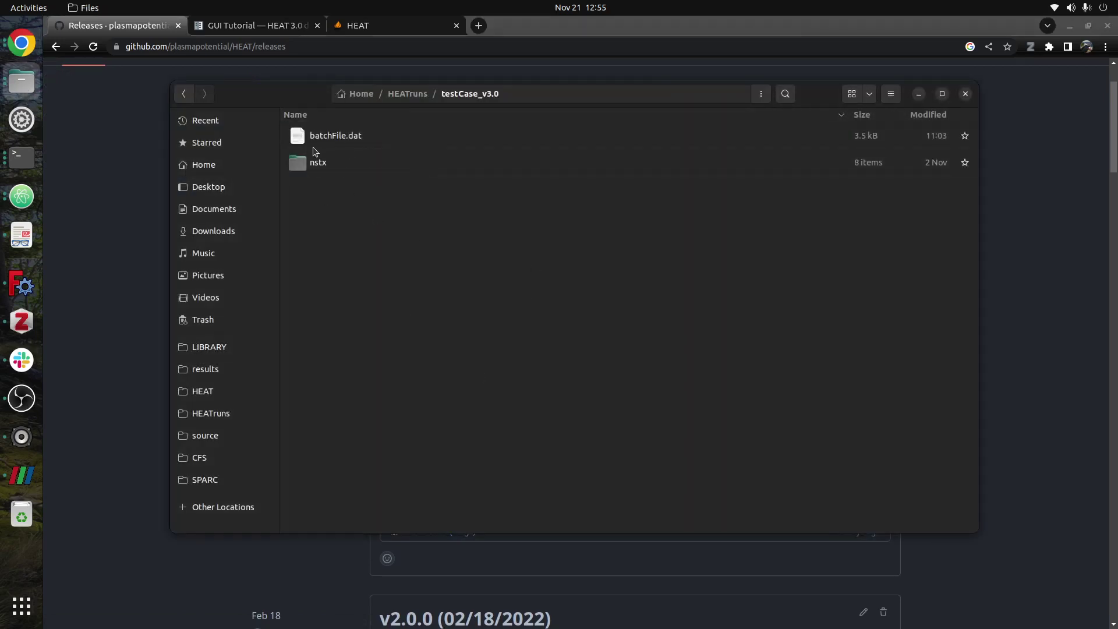
left_click(315, 135)
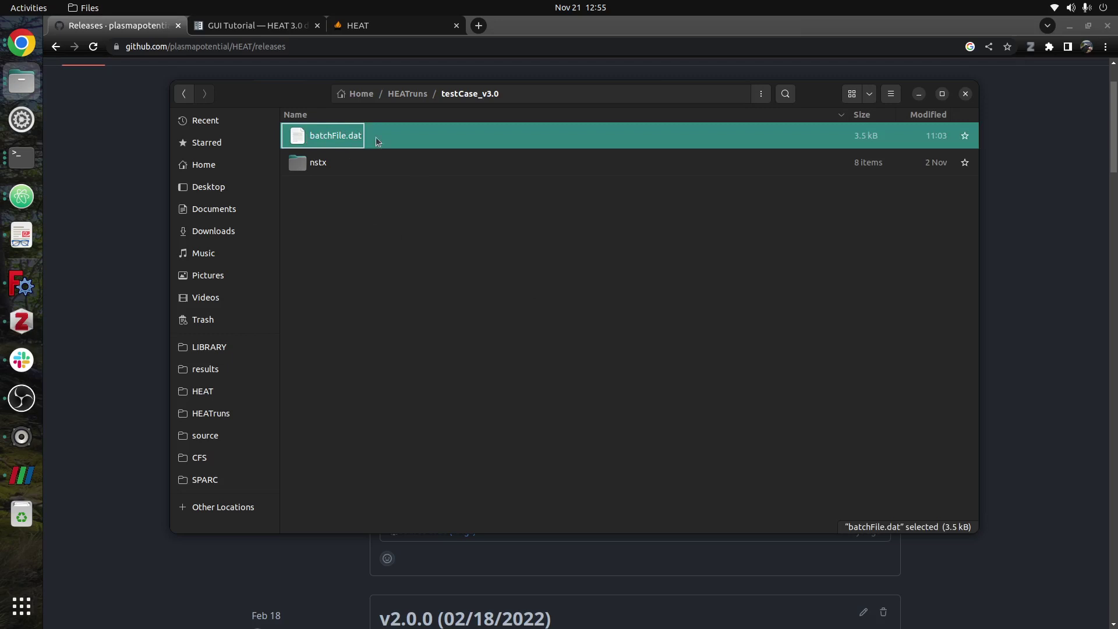
double_click(311, 163)
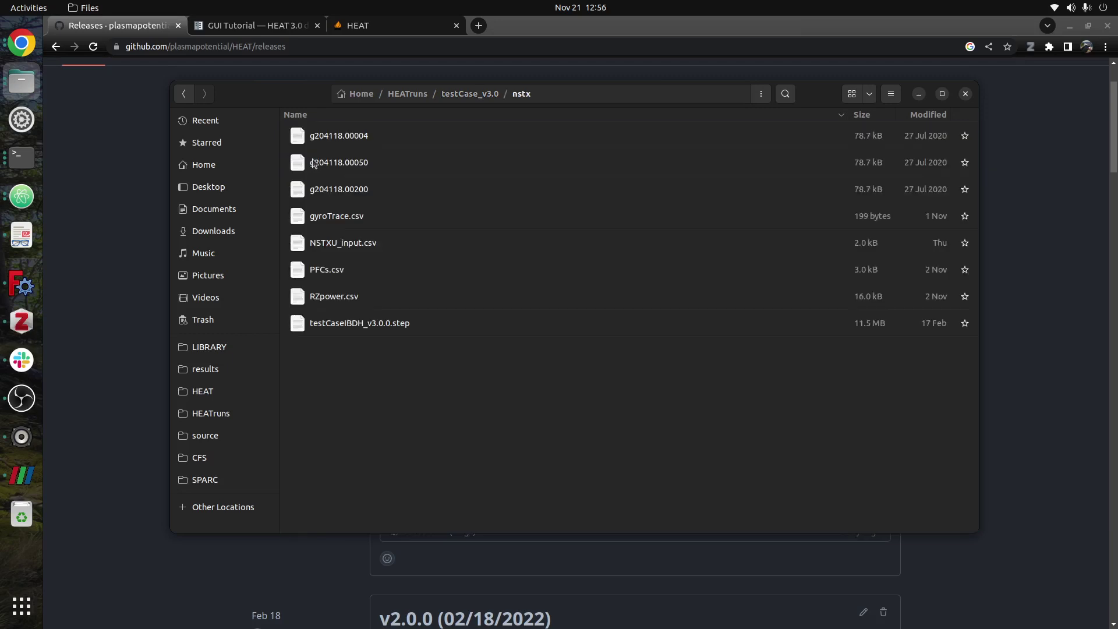
Step: Examine the nstx case files: the three g204118 files, NSTXU_input.csv, PFCs.csv and testCaseIBDH_v3.0.0.step
left_click(351, 135)
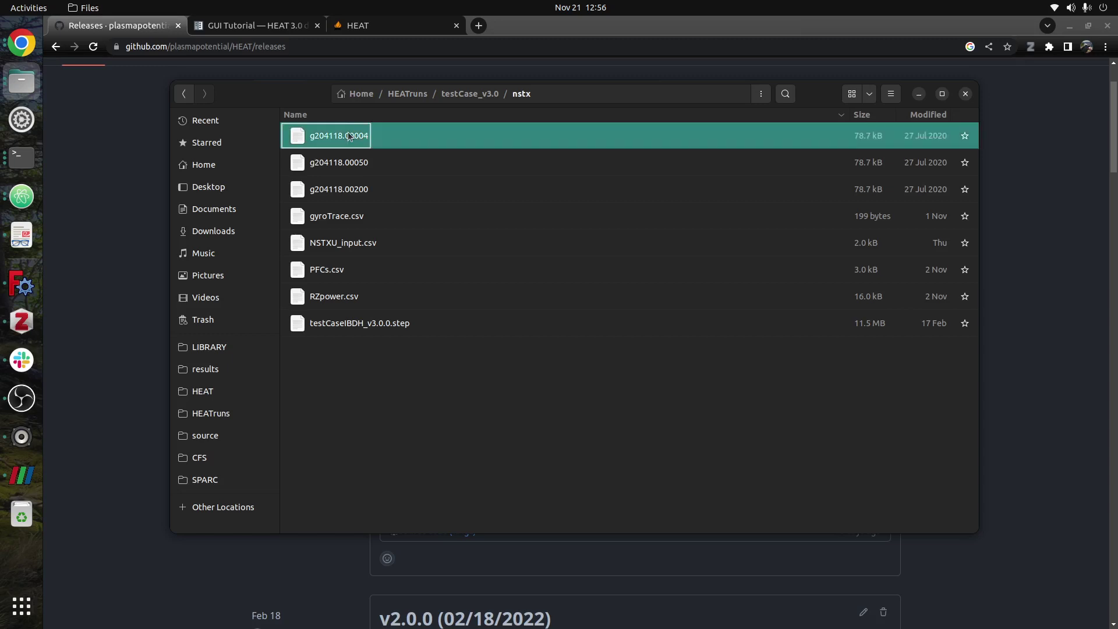
left_click(343, 166)
left_click(340, 192)
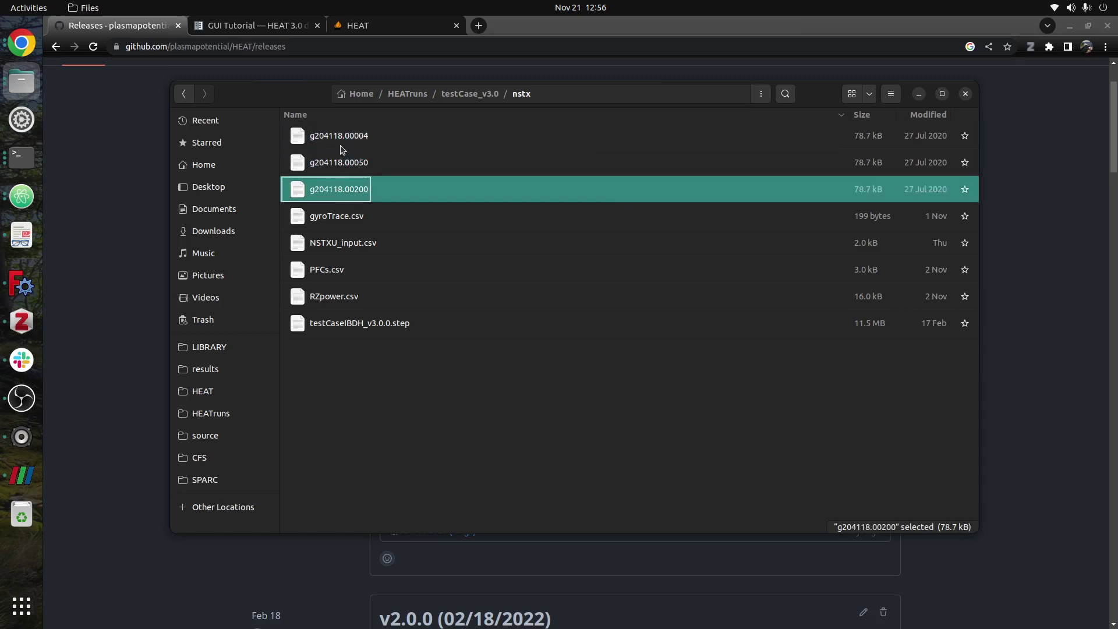
left_click(342, 143)
left_click(341, 164)
left_click(339, 187)
left_click(344, 245)
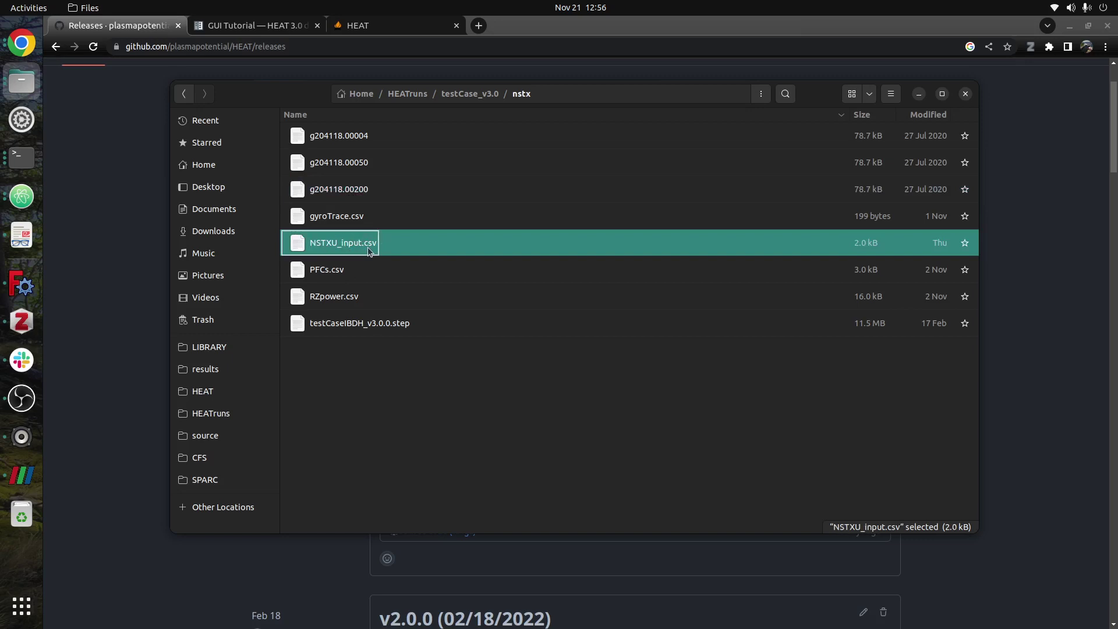
left_click(337, 274)
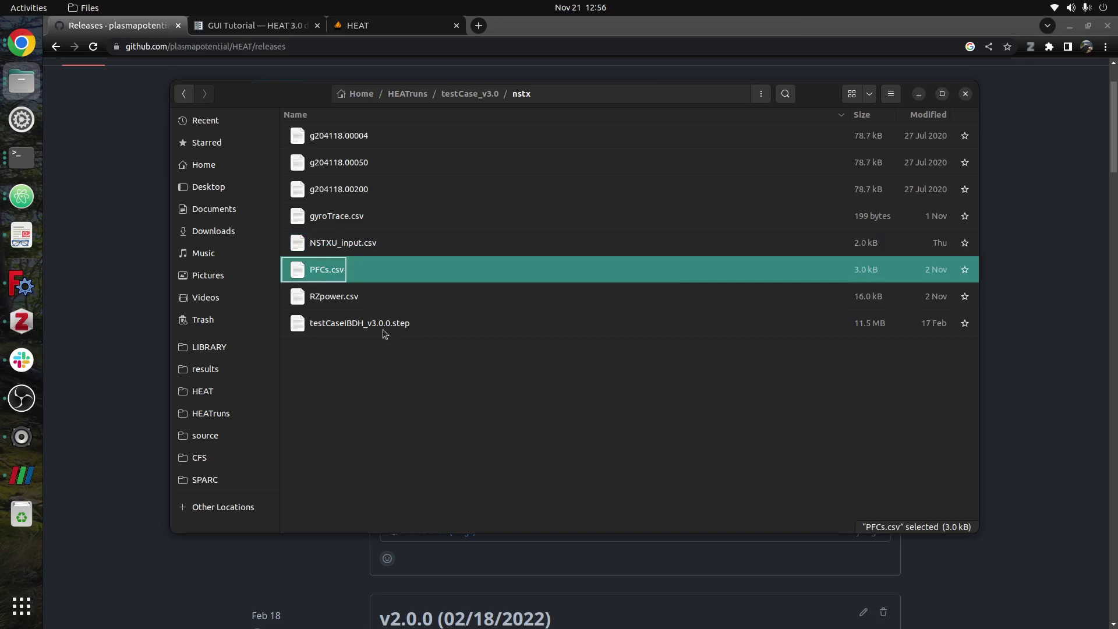
left_click(336, 330)
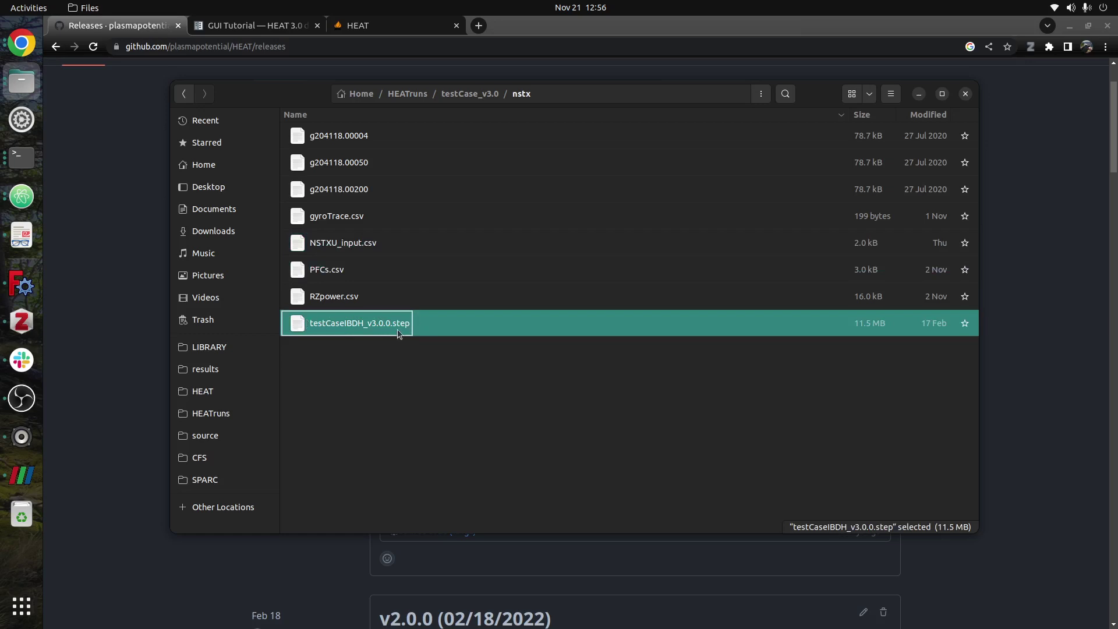
Step: Switch to FreeCAD and hide gyroSourcePlane, the flat plane above the tiles
left_click(23, 285)
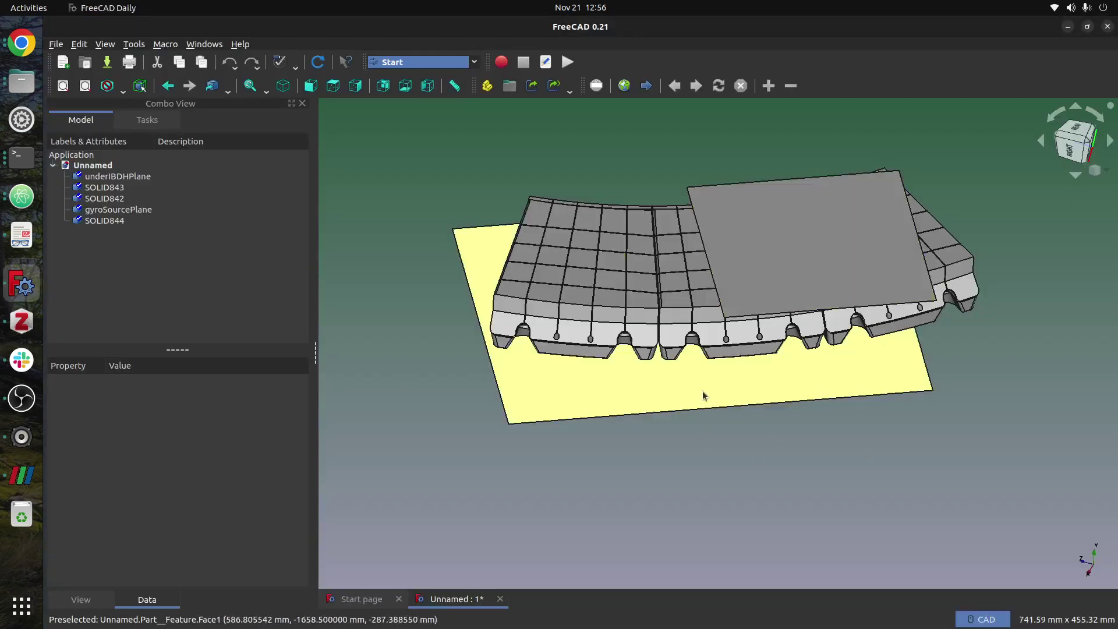
left_click(742, 241)
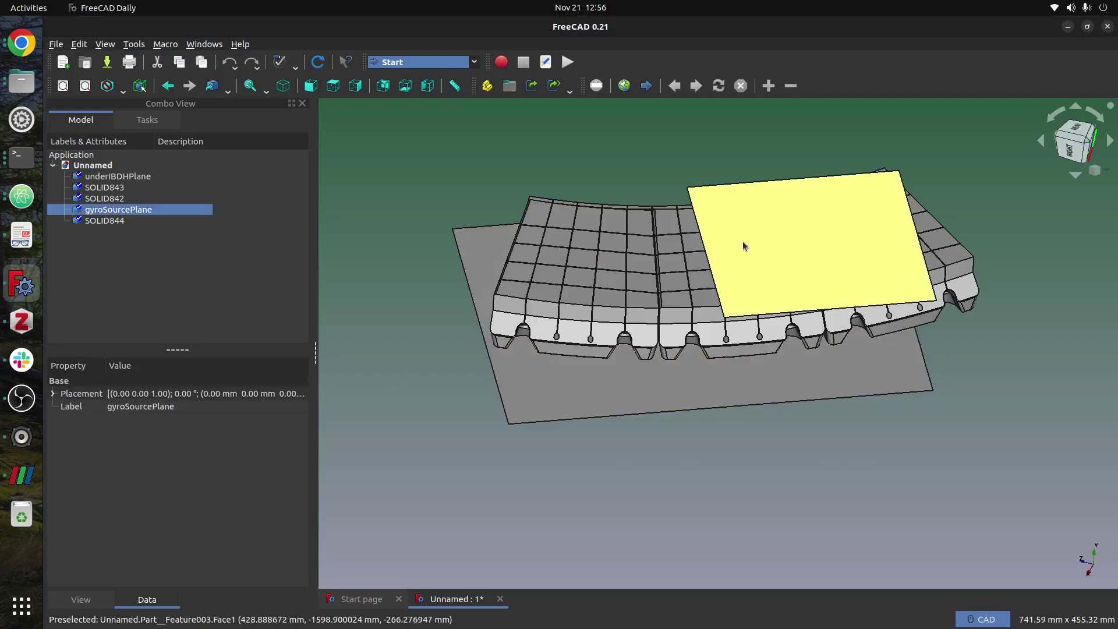
key("space")
Step: Identify the three tile solids SOLID843, SOLID844 and SOLID842 by selecting each one, and inspect their castellated top faces
left_click(738, 312)
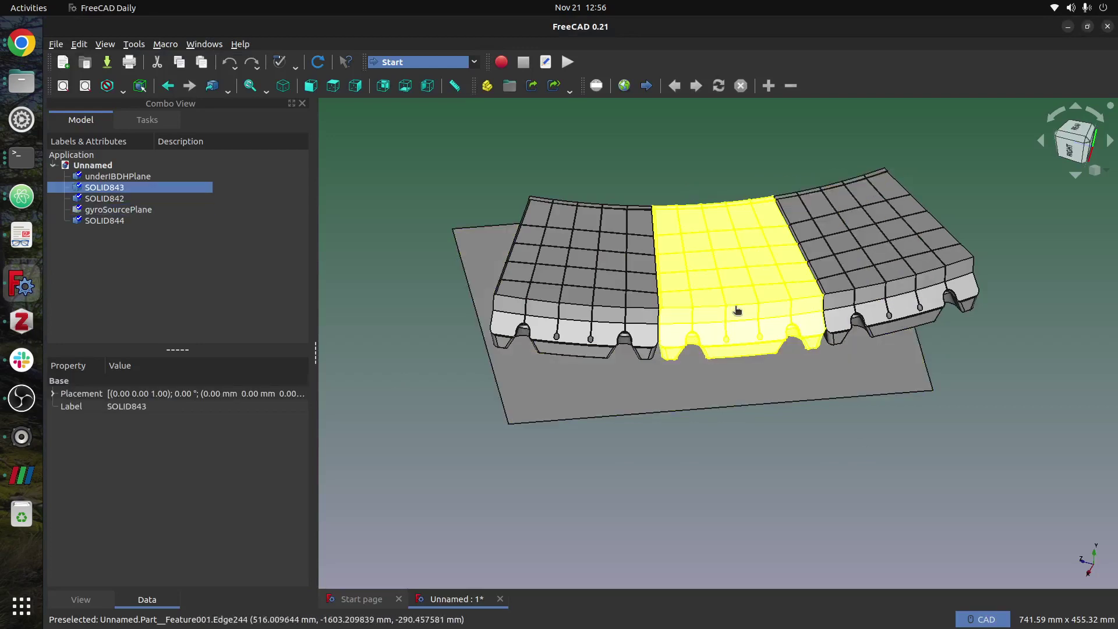
mouse_move(801, 488)
left_mouse_down()
mouse_move(780, 443)
mouse_move(785, 497)
left_mouse_up()
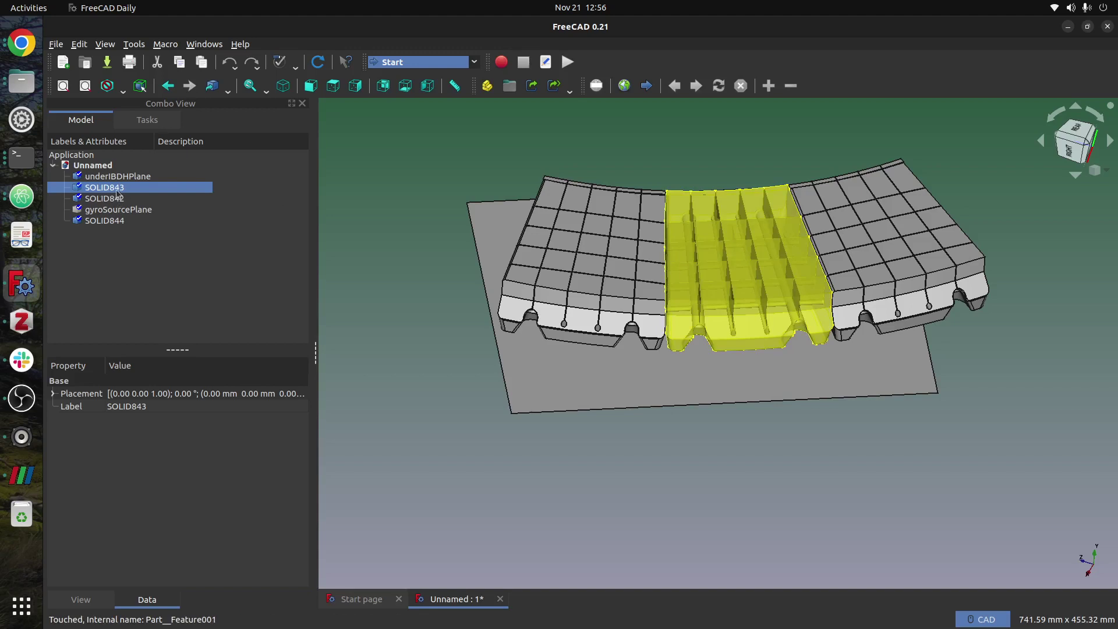
left_click(550, 281)
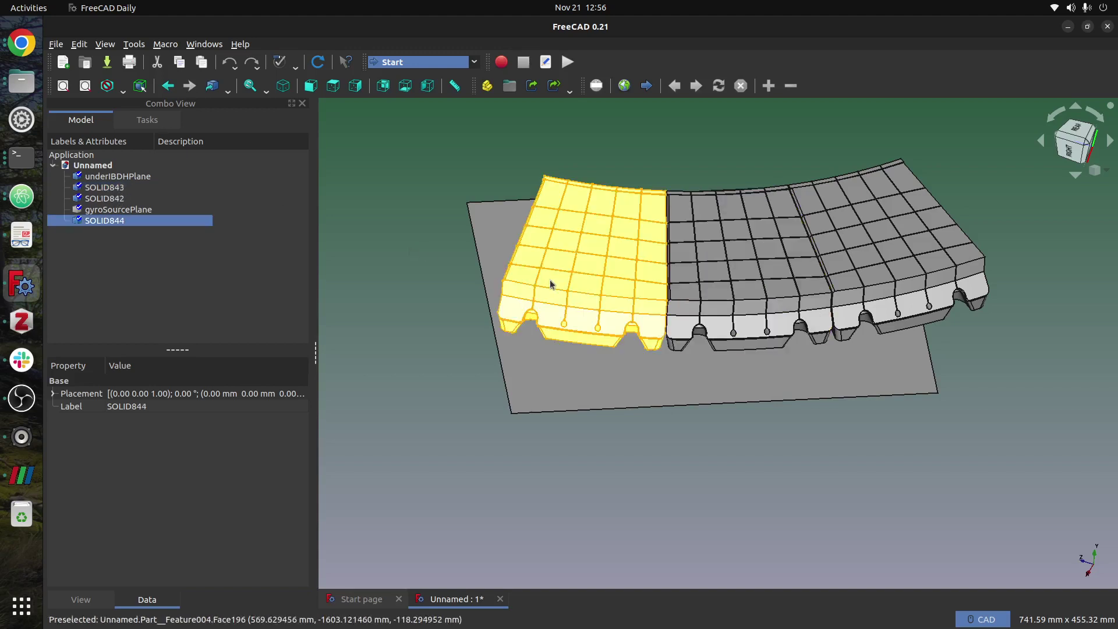
left_click(857, 293)
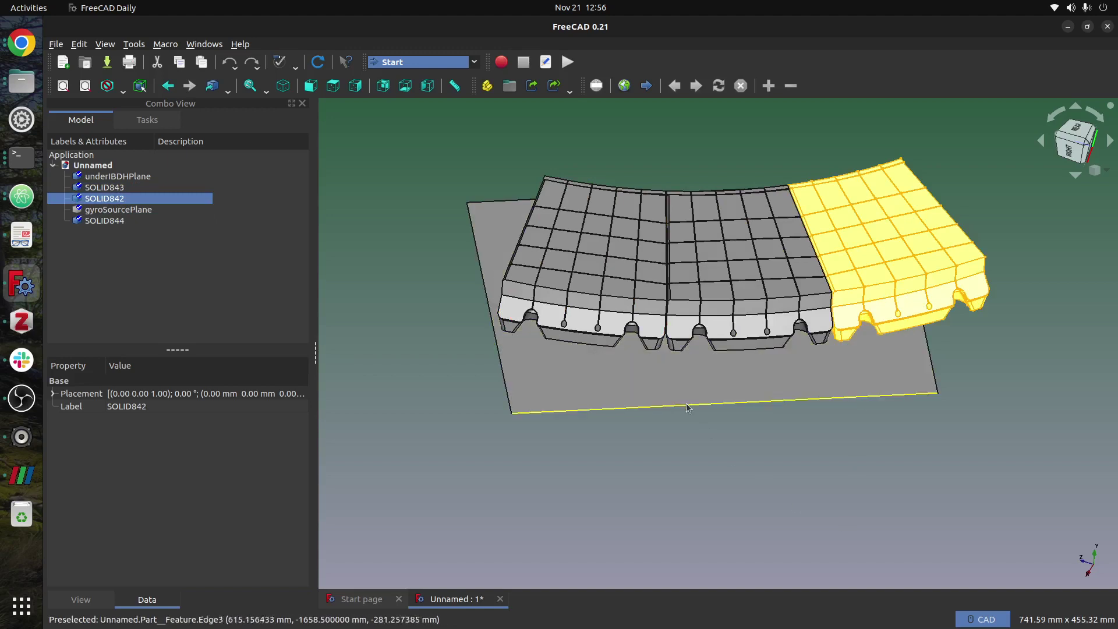
left_click(620, 268)
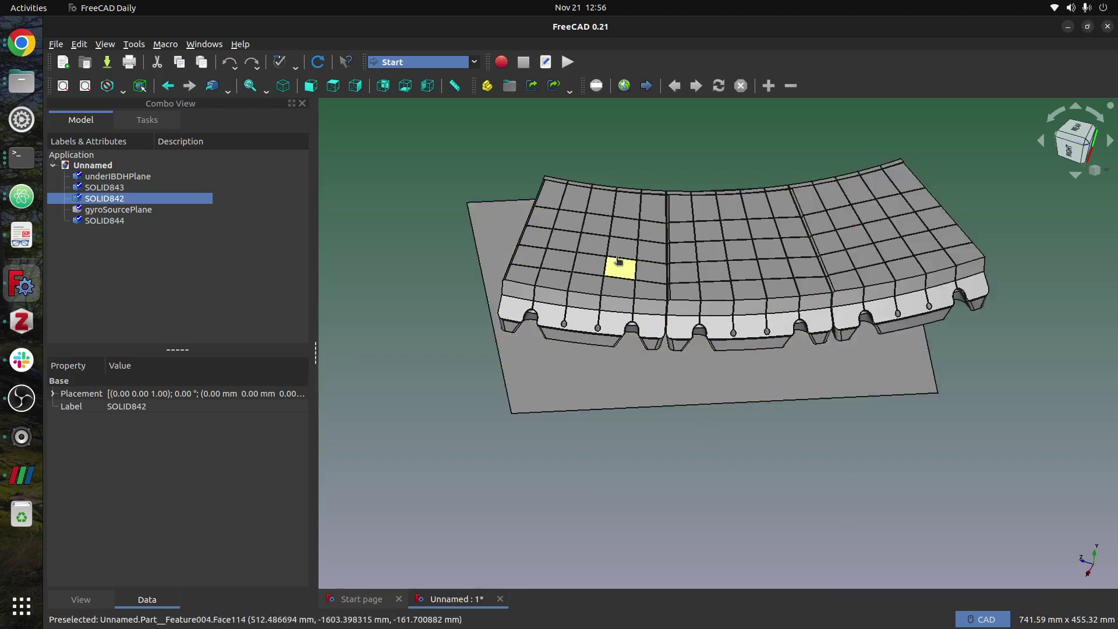
left_click(862, 262)
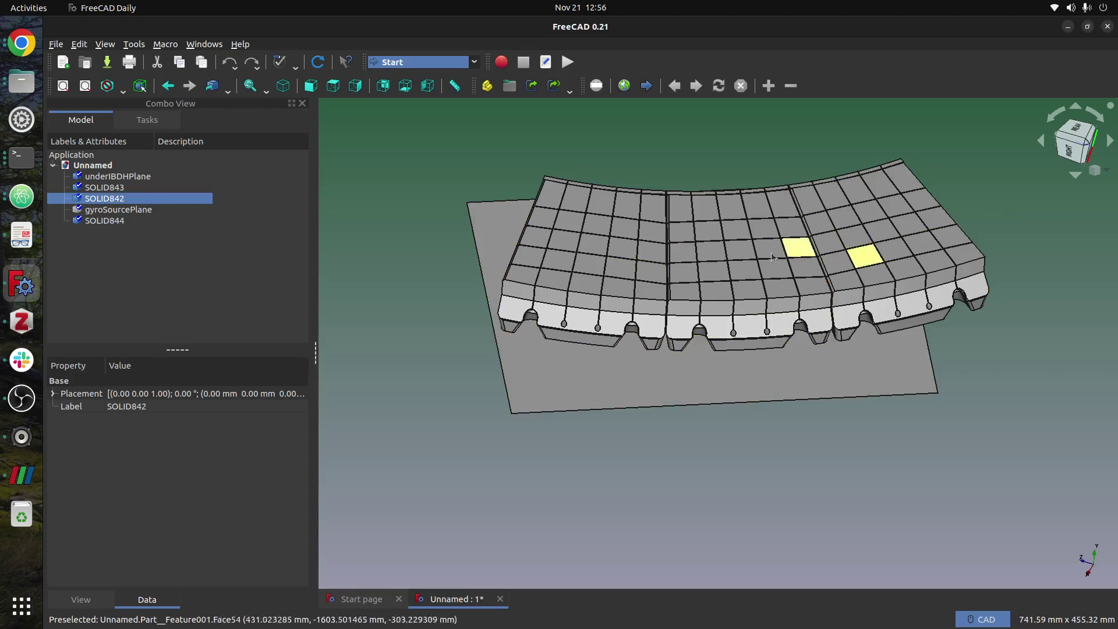
Step: Examine the front side of the middle tile SOLID843 up close, including its castellation gaps and top edges
left_click_drag(793, 399, 799, 353)
scroll(799, 353, "up", 5)
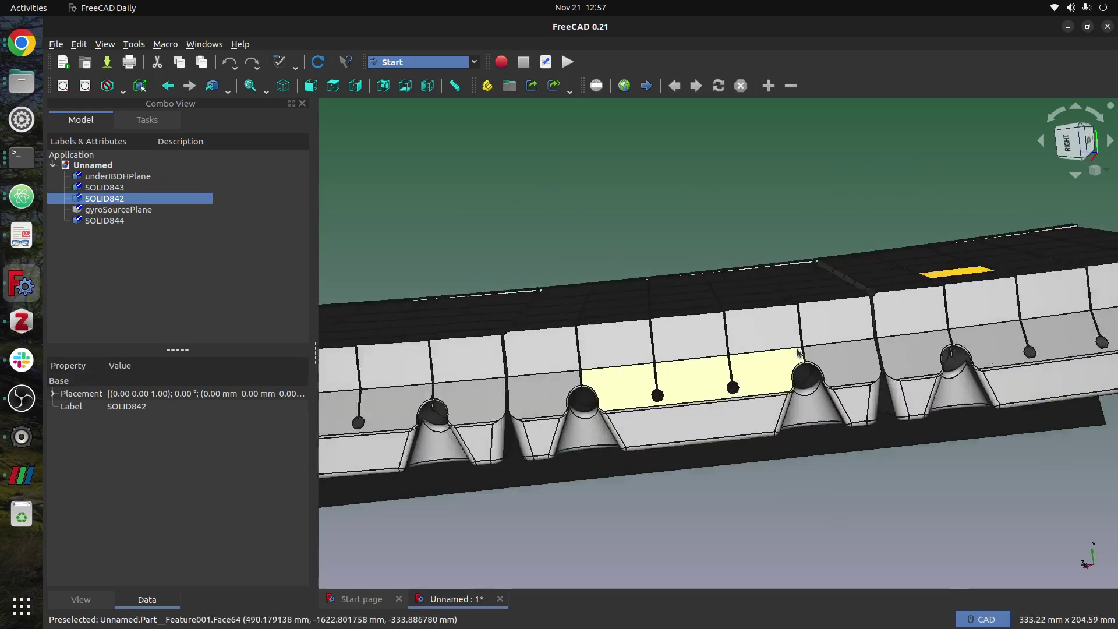
left_click(725, 354)
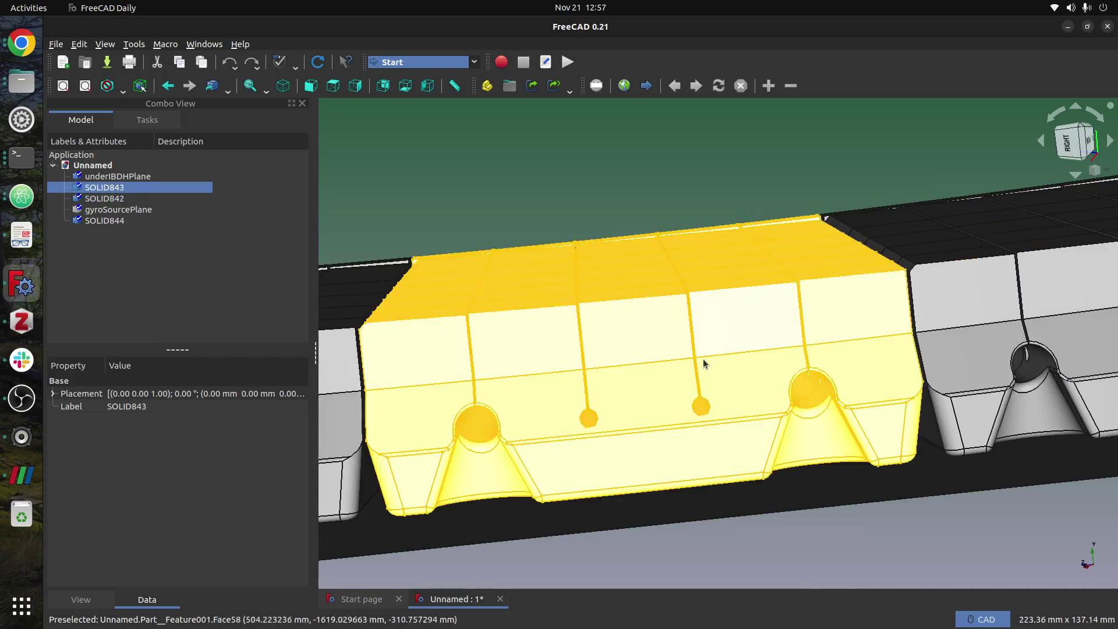
scroll(951, 266, "up", 3)
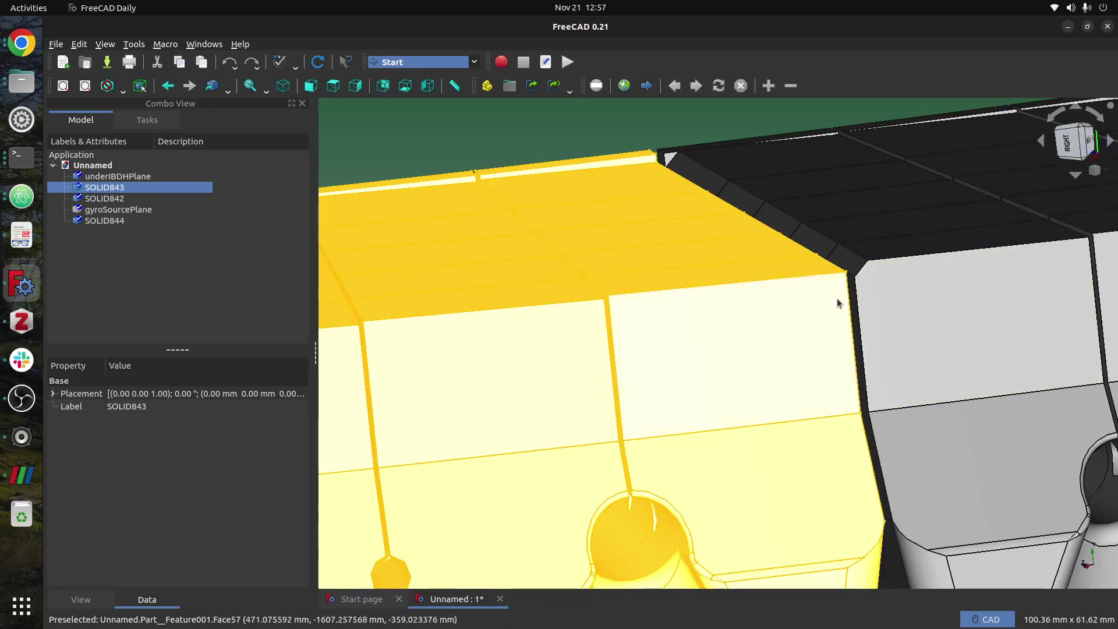
left_click_drag(837, 298, 815, 290)
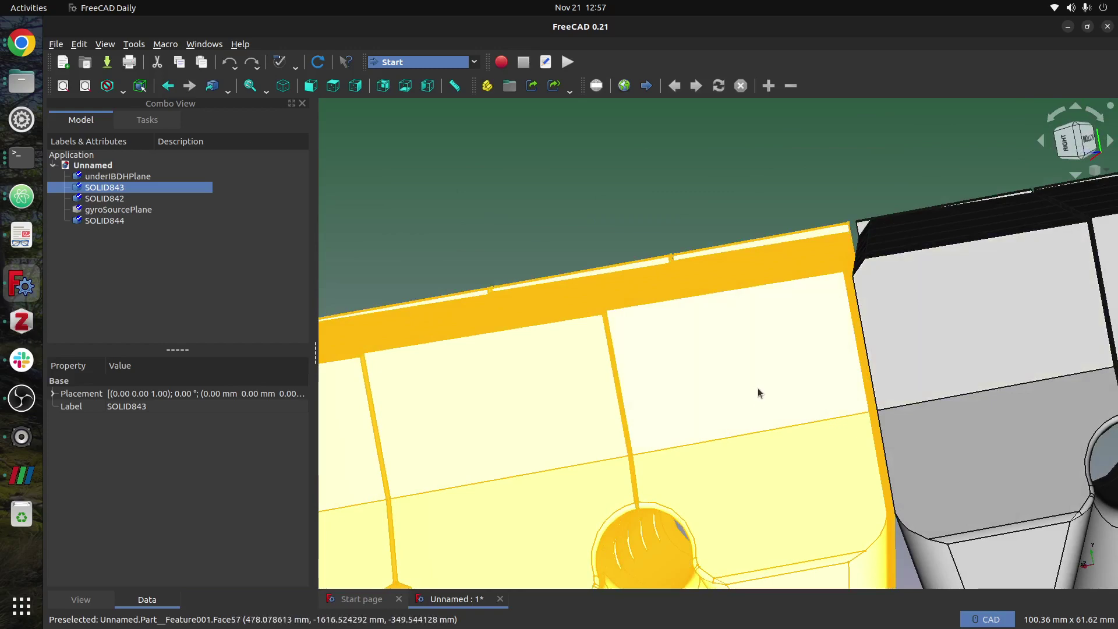
scroll(758, 392, "down", 4)
scroll(703, 357, "up", 6)
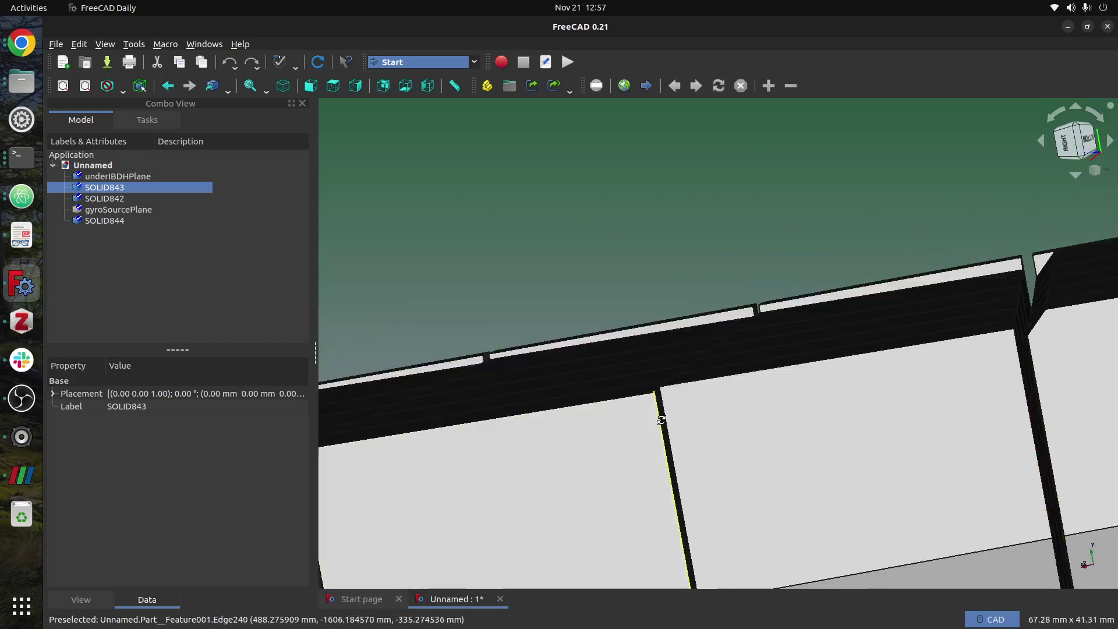
left_click_drag(660, 419, 668, 399)
scroll(660, 419, "up", 9)
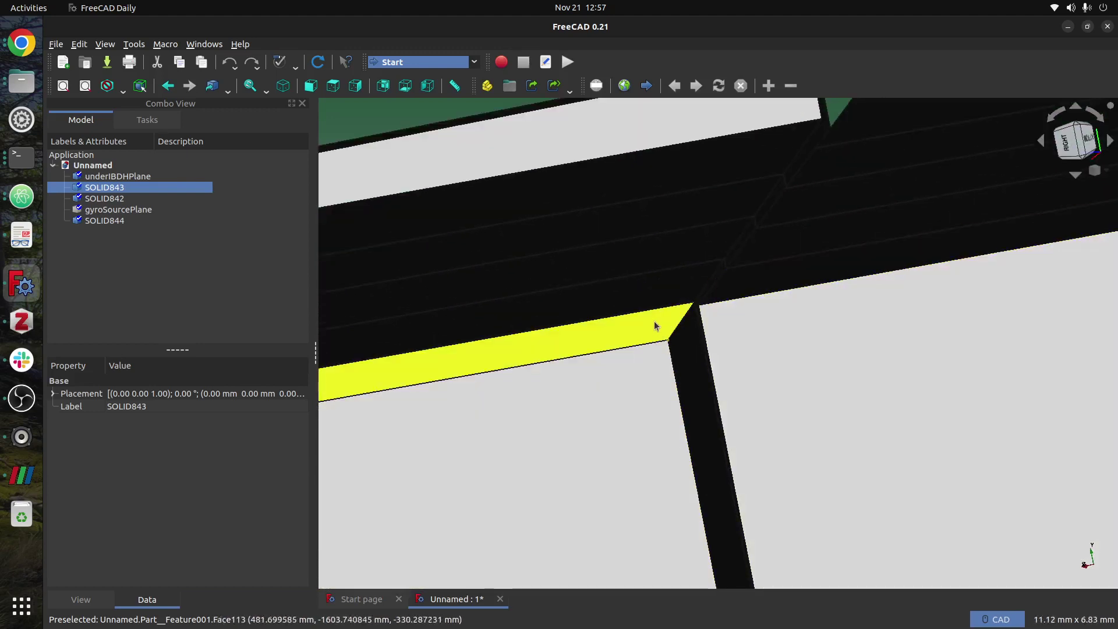
scroll(671, 340, "down", 7)
scroll(670, 340, "down", 12)
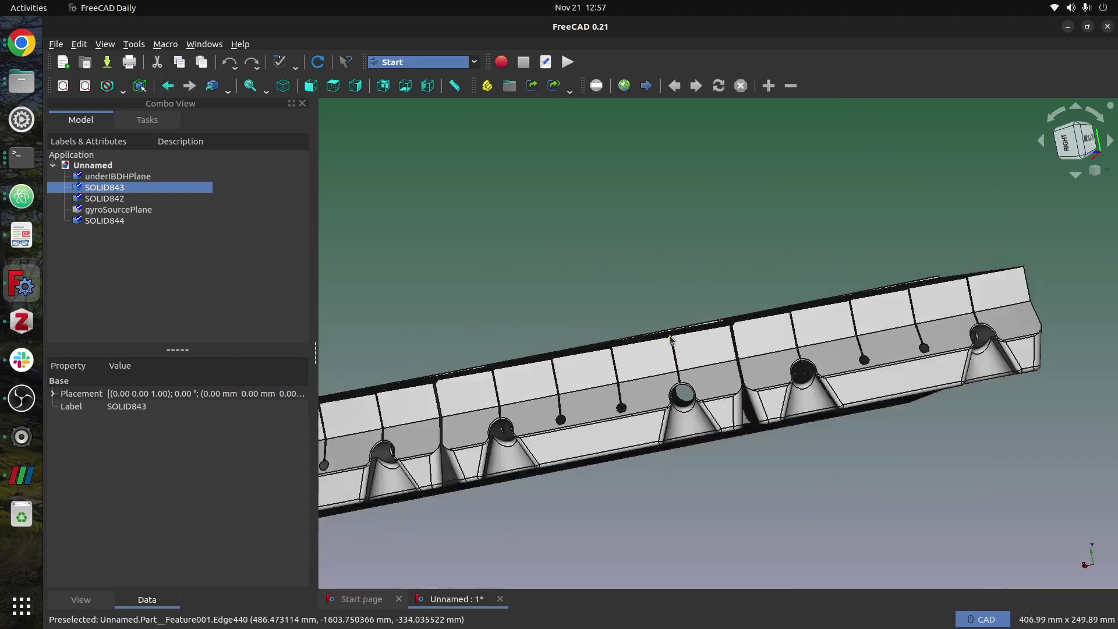
Step: Select underIBDHPlane and inspect its position beneath the tiles from below and from the front
left_click_drag(697, 527, 663, 501)
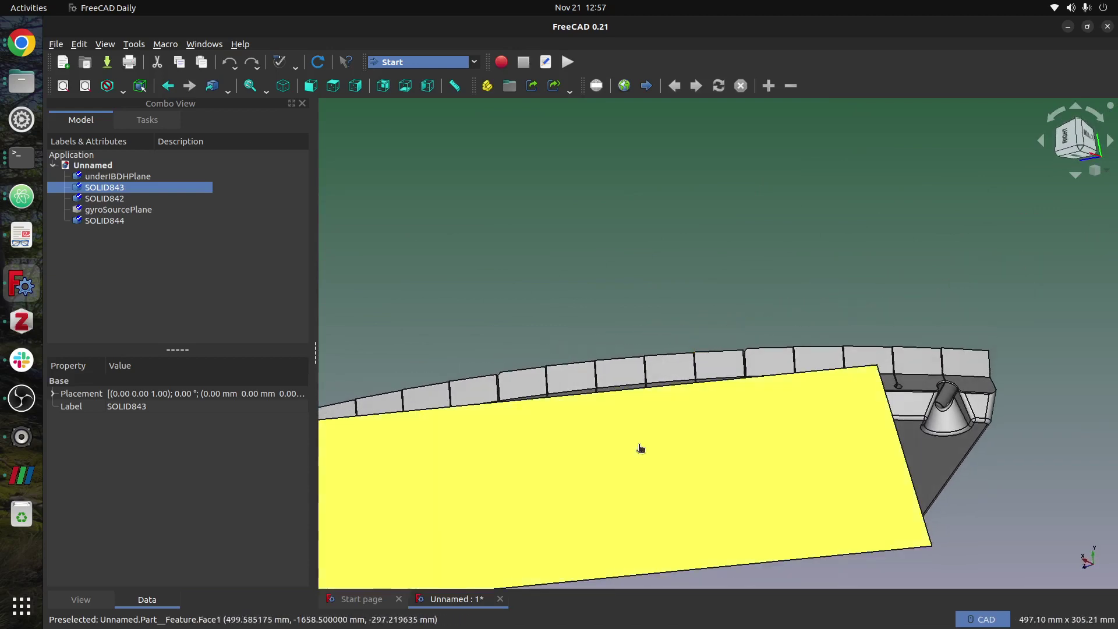
left_click(639, 447)
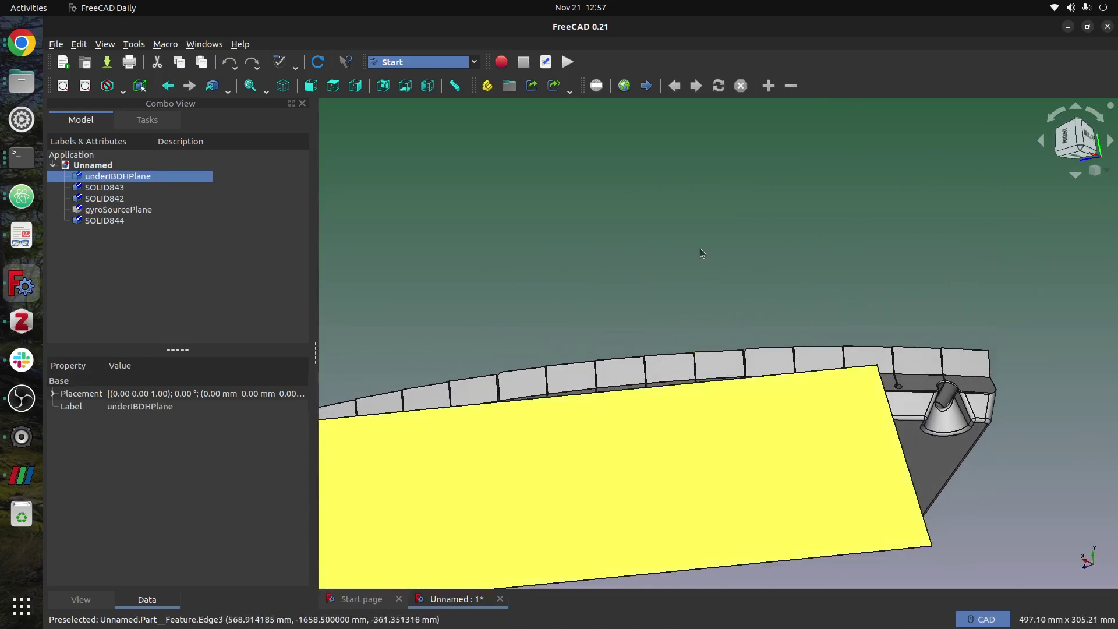
left_click_drag(700, 248, 661, 400)
scroll(660, 402, "up", 3)
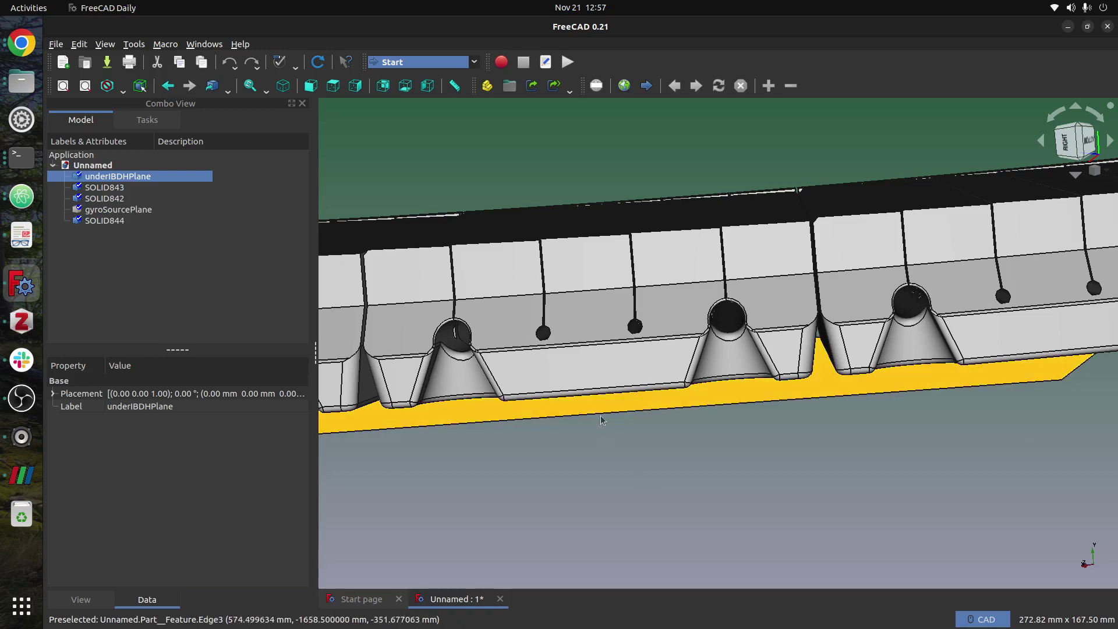
scroll(601, 419, "down", 6)
left_click_drag(601, 415, 602, 314)
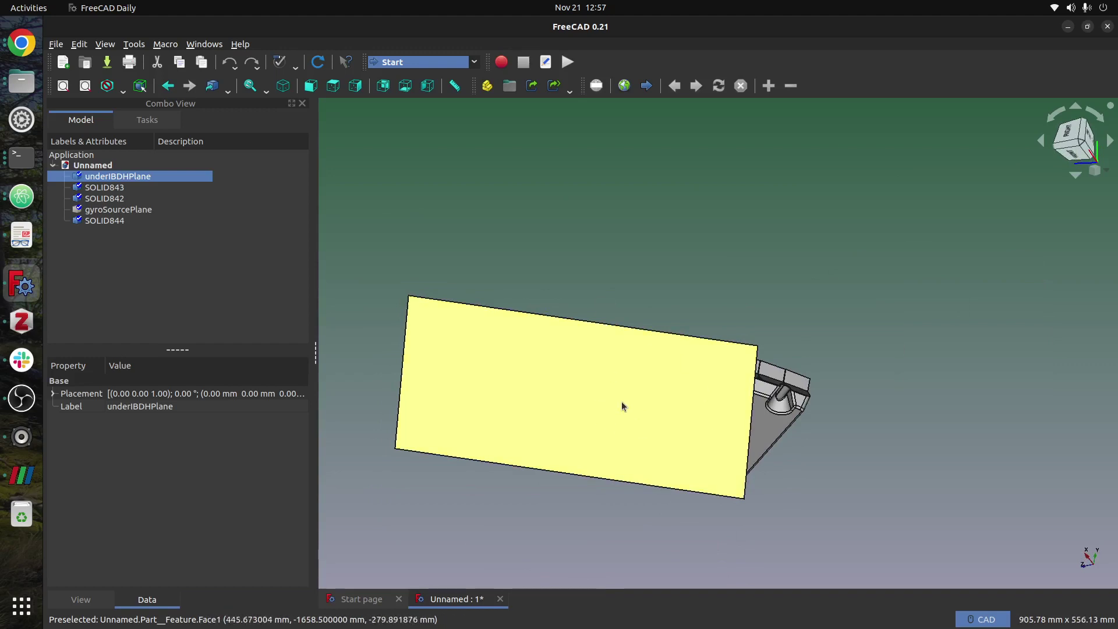
left_click_drag(693, 236, 559, 285)
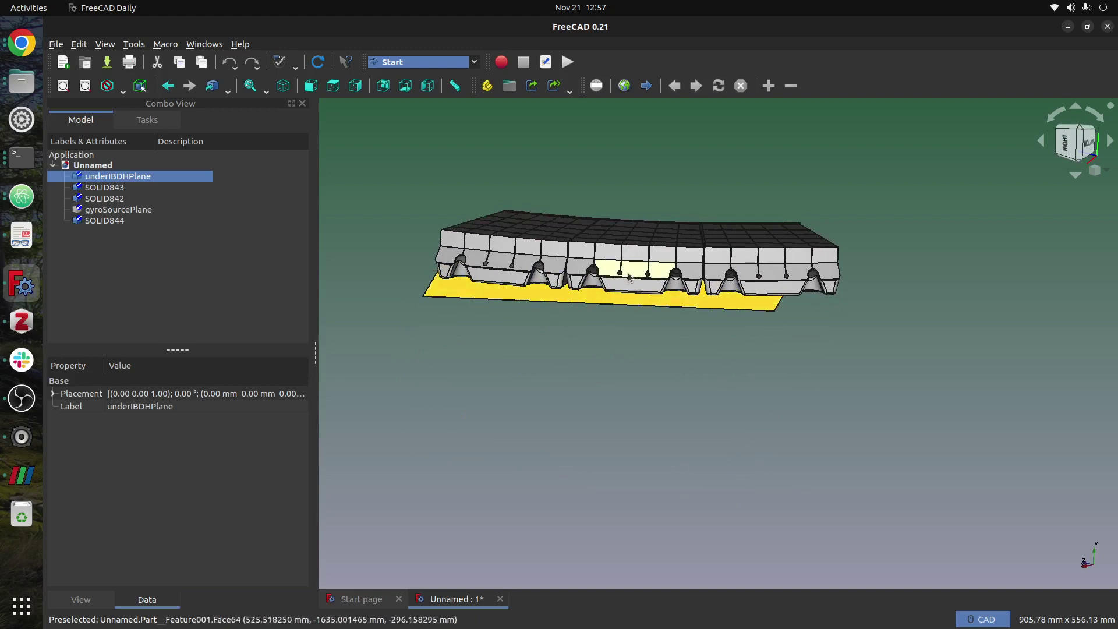
Step: Inspect the gap between underIBDHPlane and the tiles' undersides up close, and clear the plane's selection
scroll(628, 274, "up", 5)
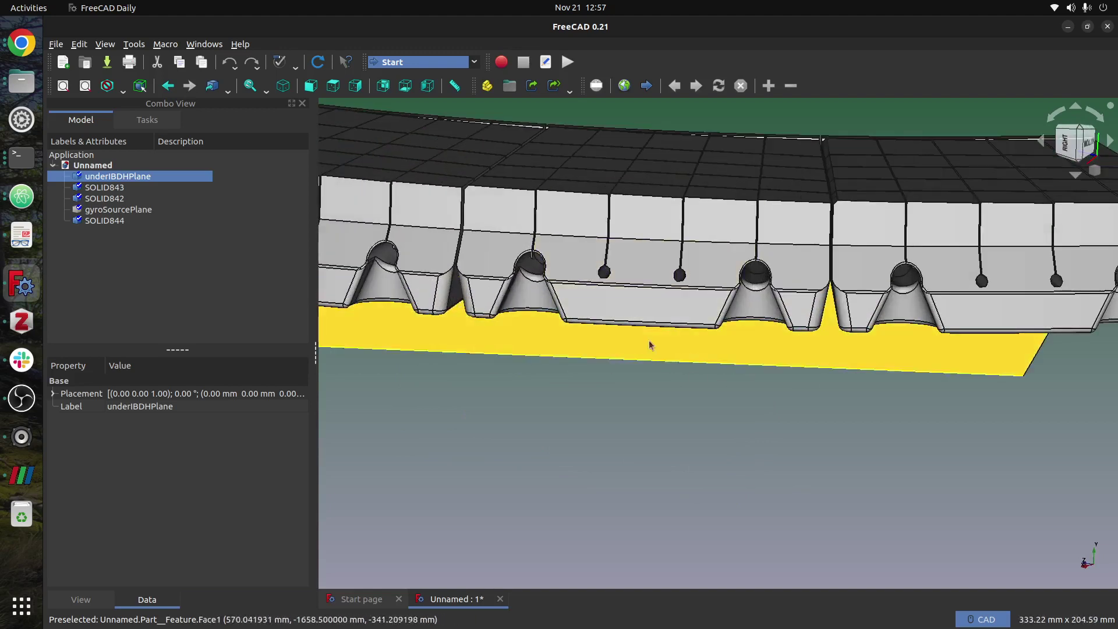
scroll(651, 344, "down", 2)
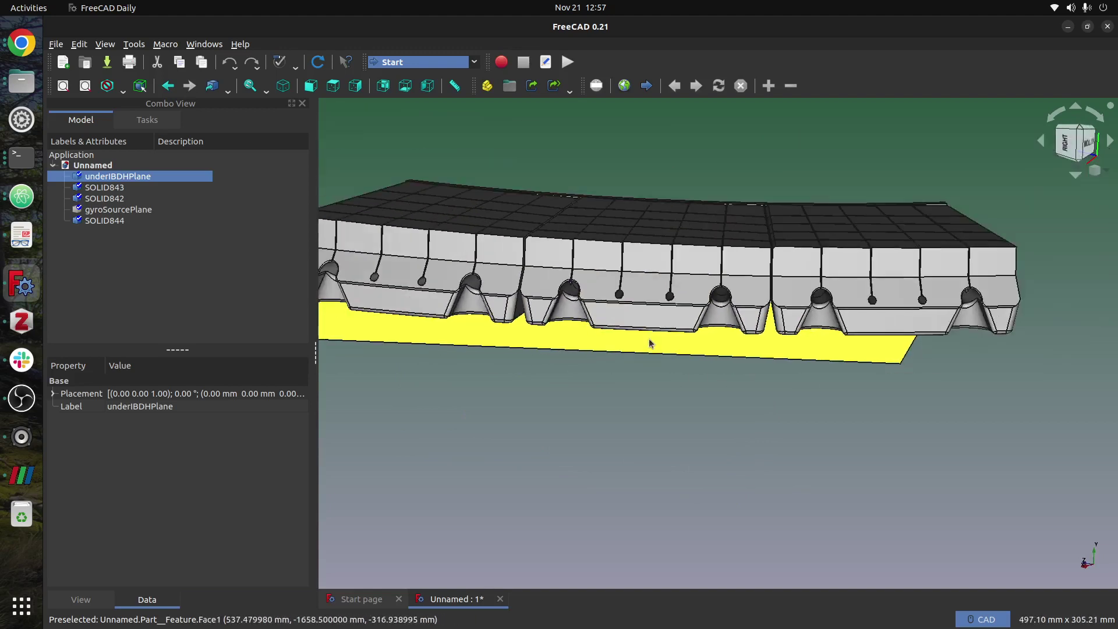
left_click(690, 404)
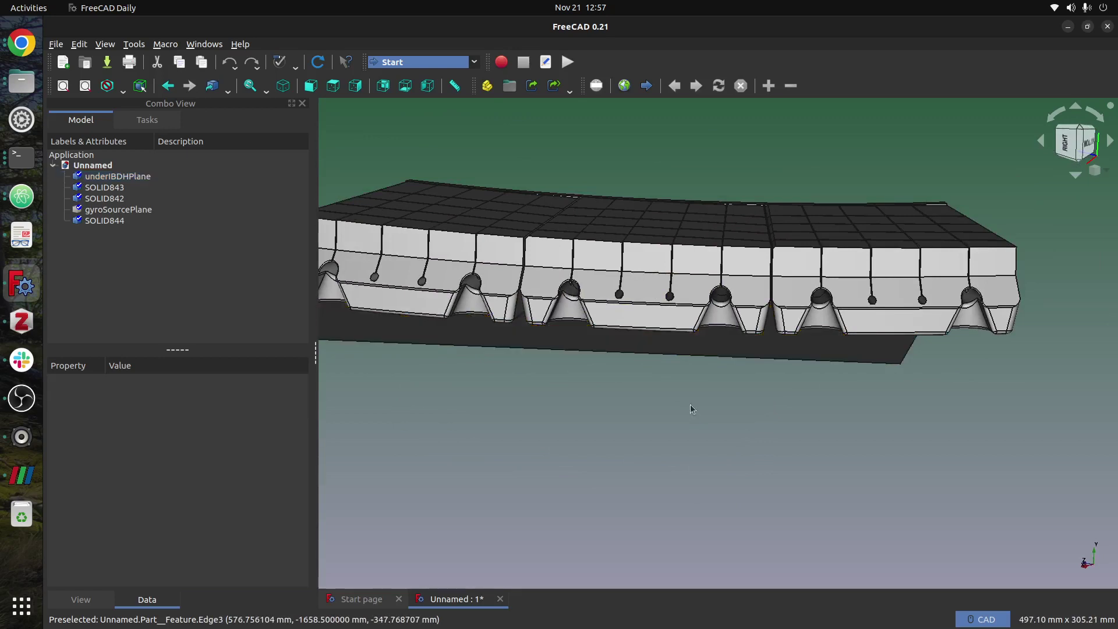
Step: Toggle the visibility of gyroSourcePlane to inspect its position above the tiles, leaving it hidden
left_click(153, 211)
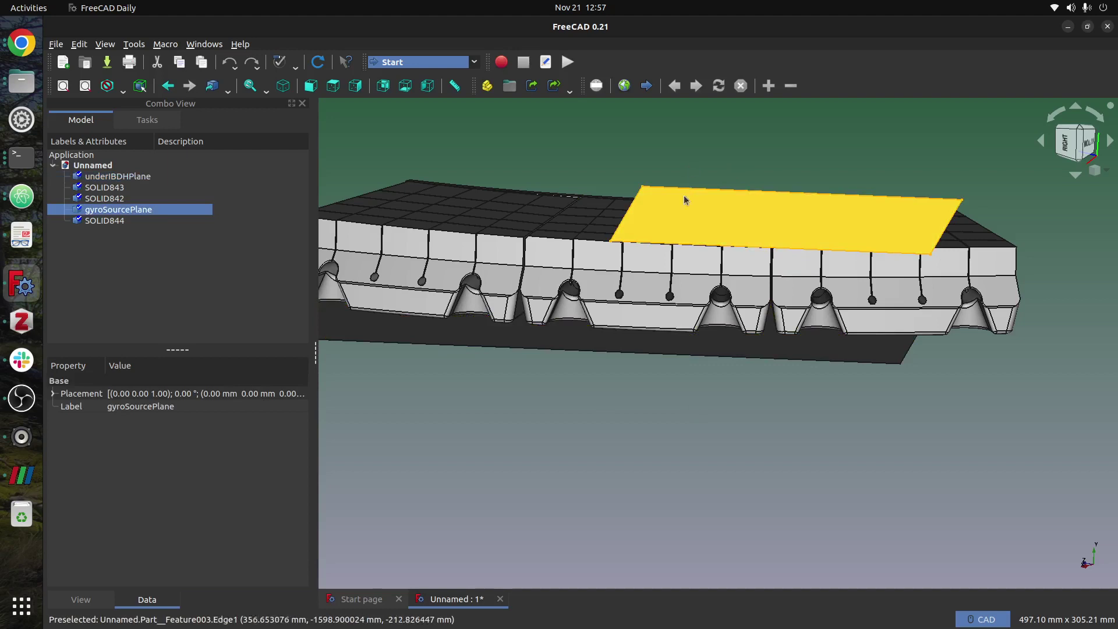
left_click_drag(698, 230, 821, 223)
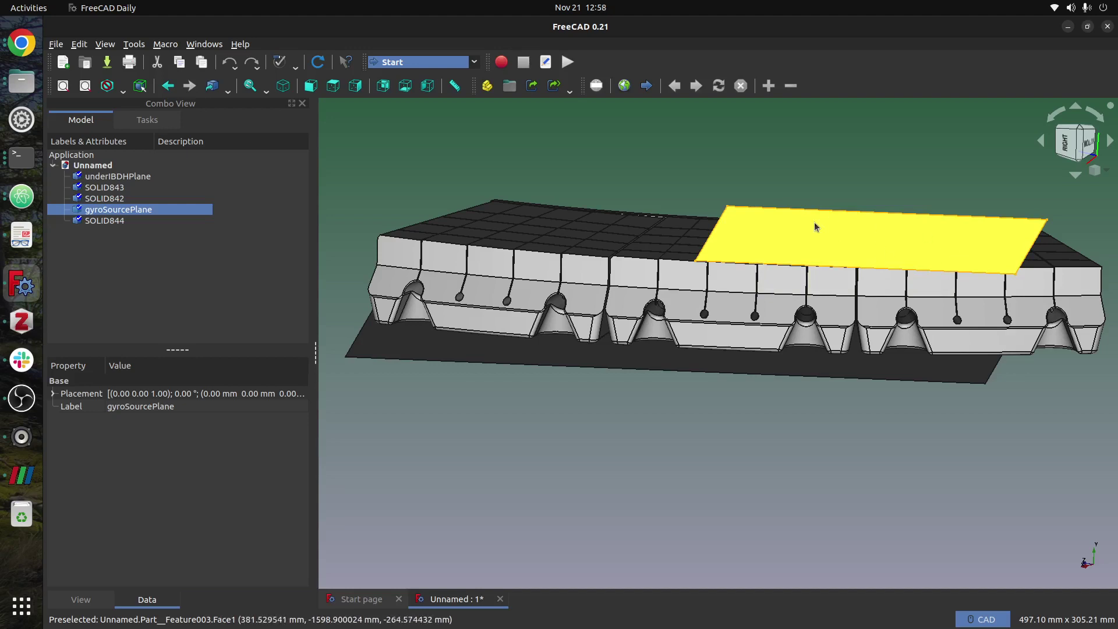
key("space")
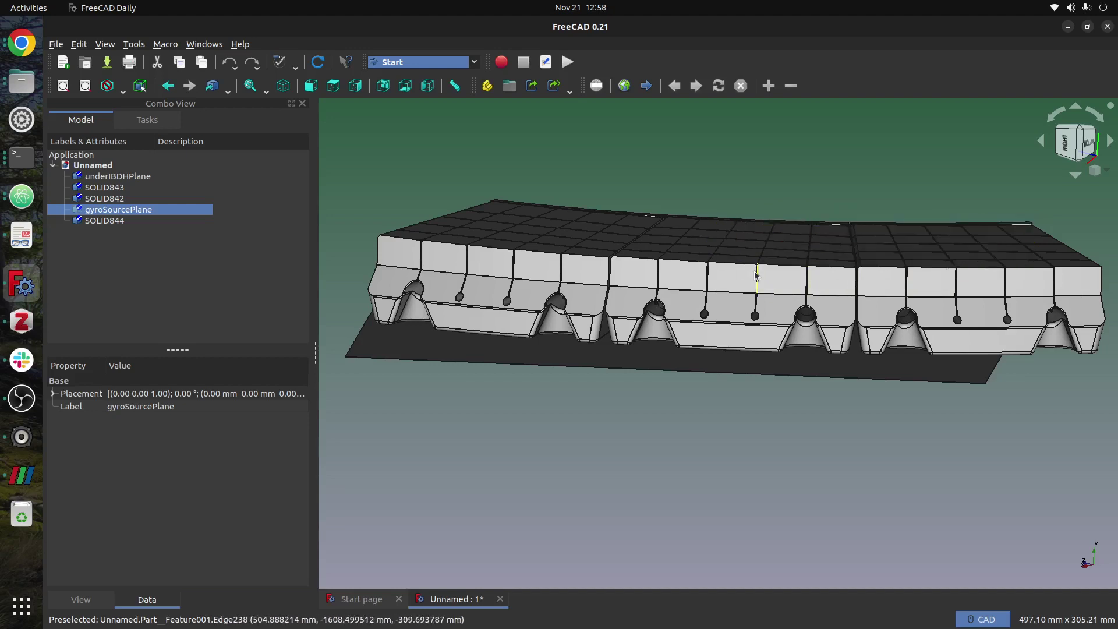
key("space")
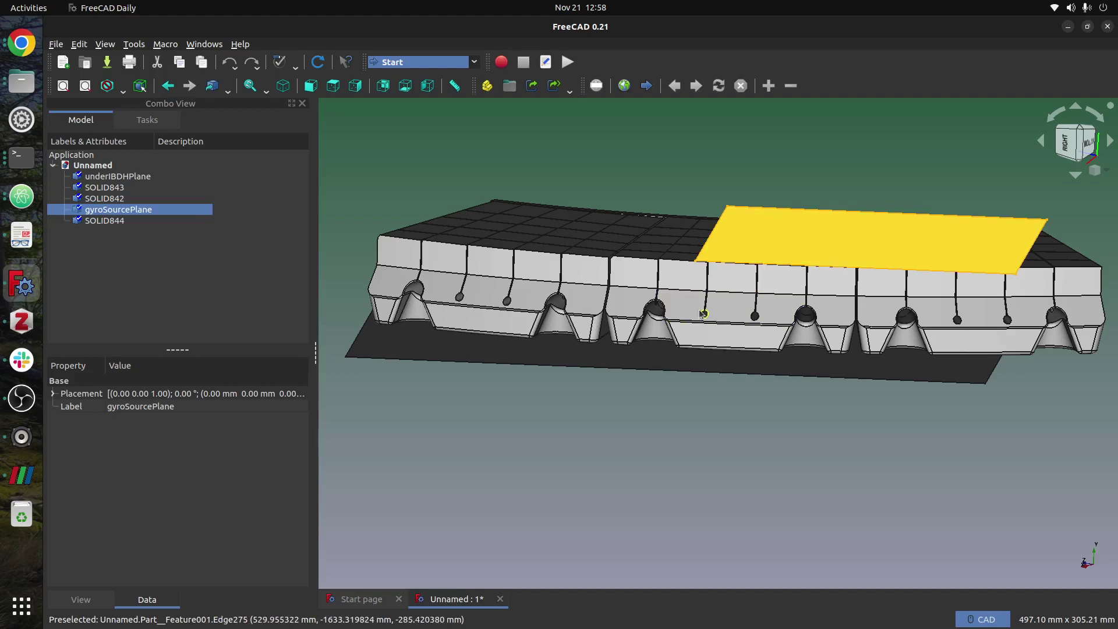
key("space")
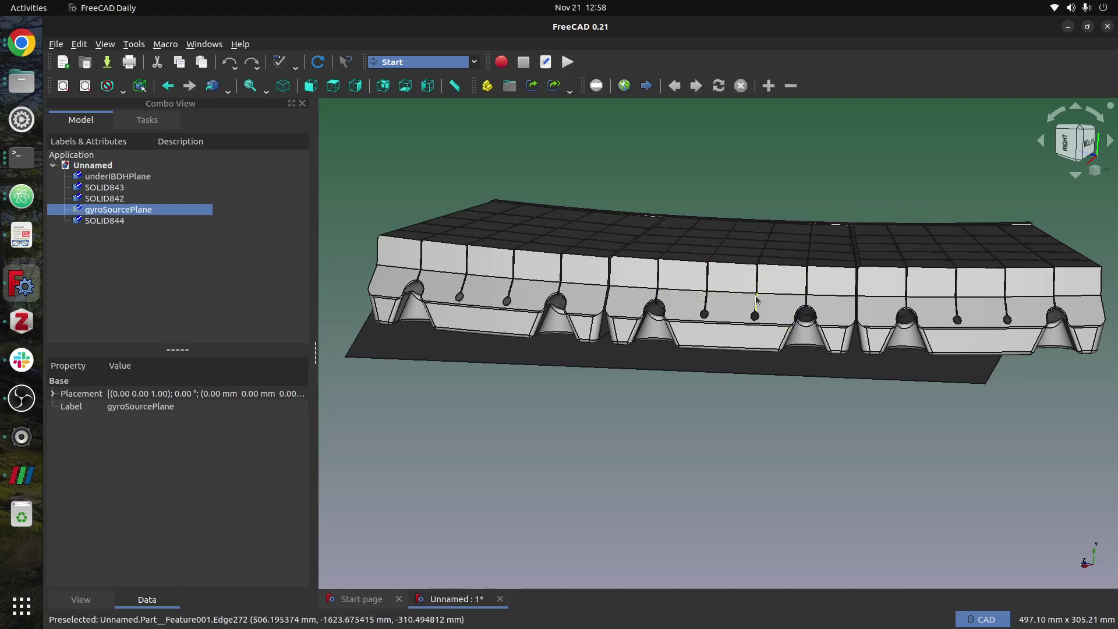
Step: Select the middle tile SOLID843 and inspect its castellated top face from above
scroll(553, 280, "down", 3)
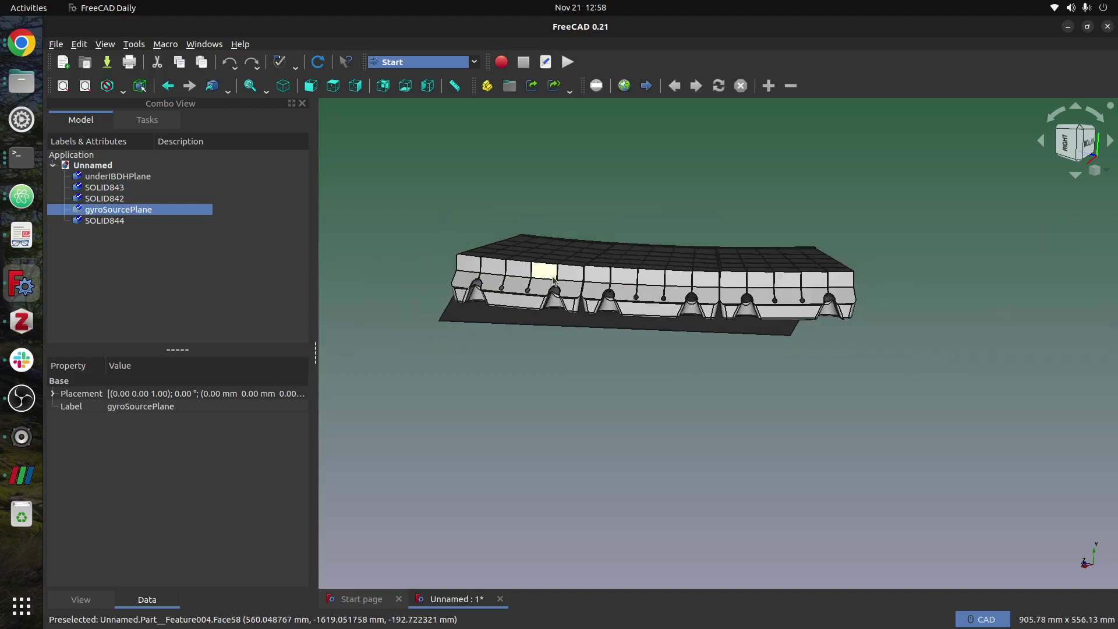
left_click(676, 279)
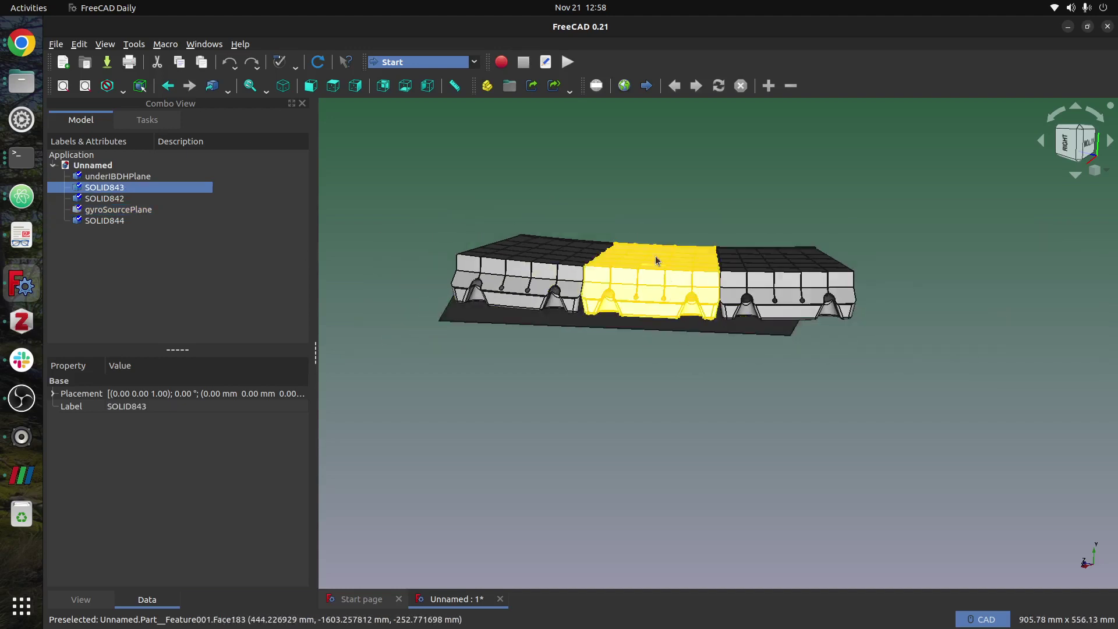
left_click_drag(655, 256, 662, 316)
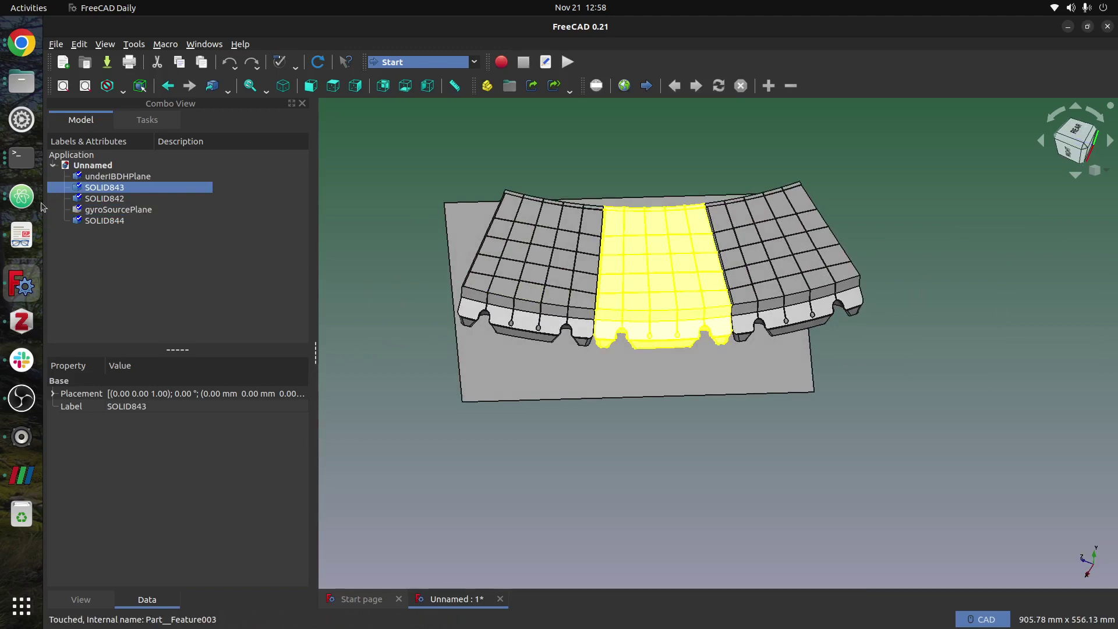
Step: Switch to the Atom window with the test case files and review the variable sections of NSTXU_input.csv, from IO to OpenFOAM
left_click(22, 198)
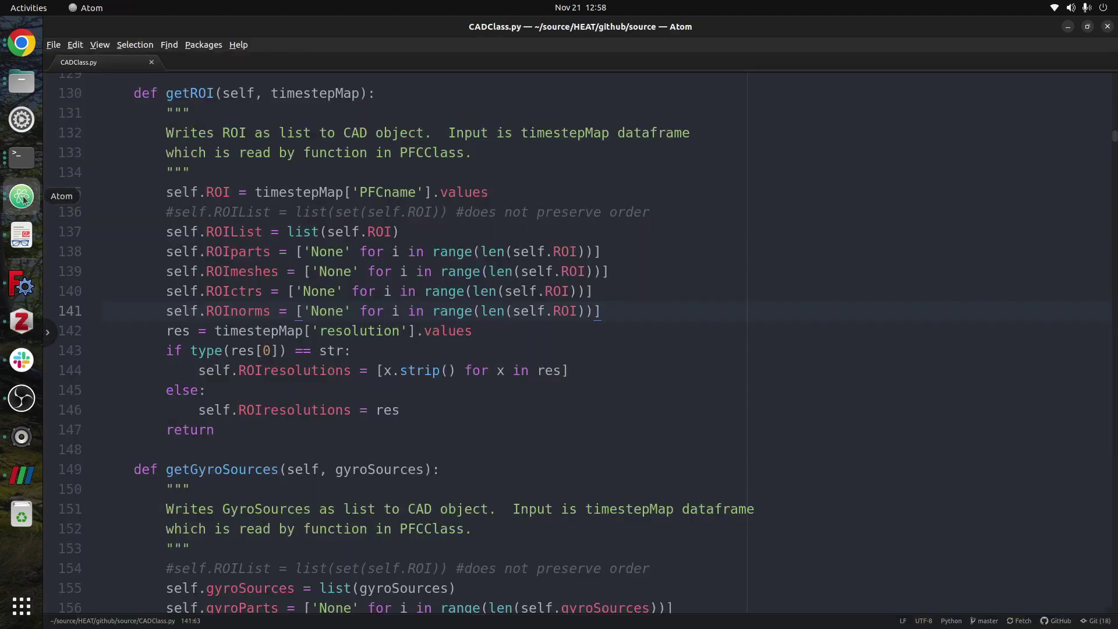
left_click(23, 201)
left_click(66, 168)
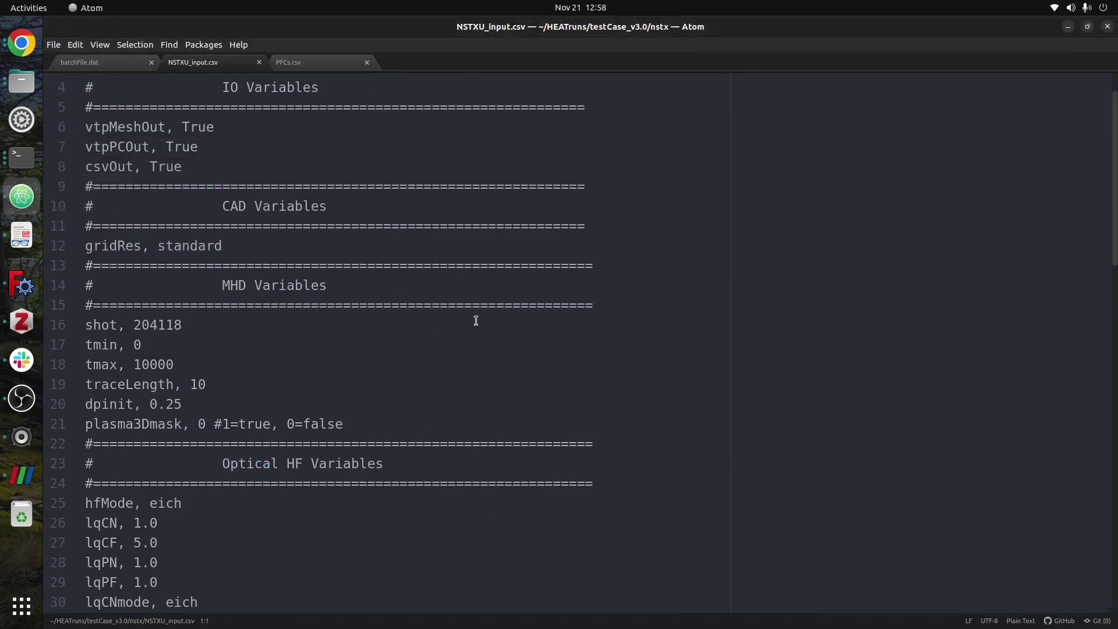
scroll(336, 257, "up", 2)
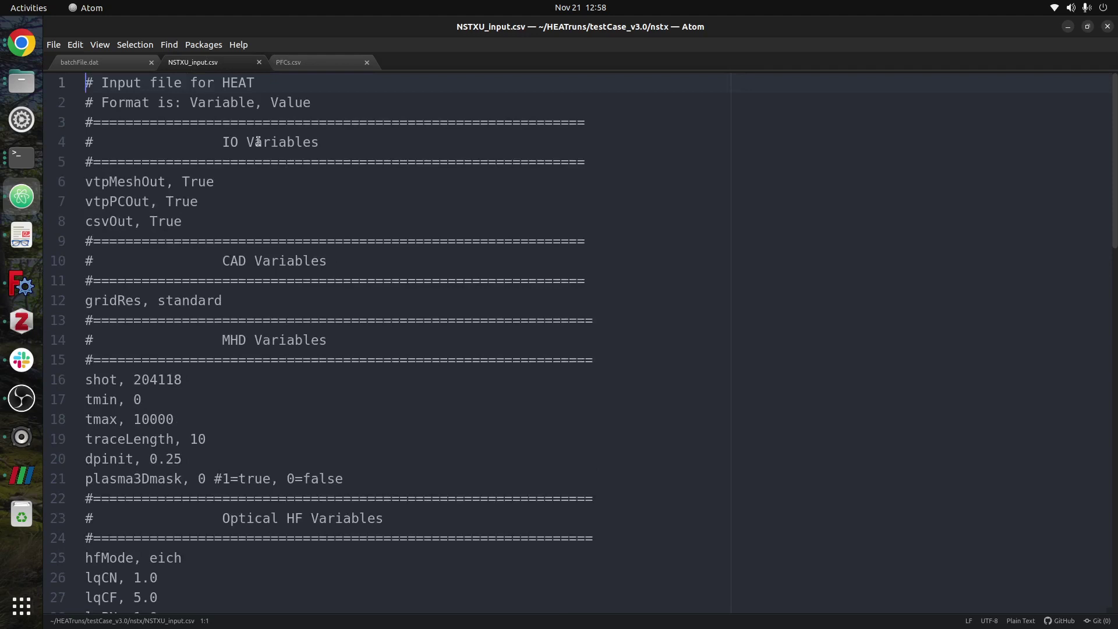
scroll(248, 283, "down", 3)
scroll(255, 286, "down", 15)
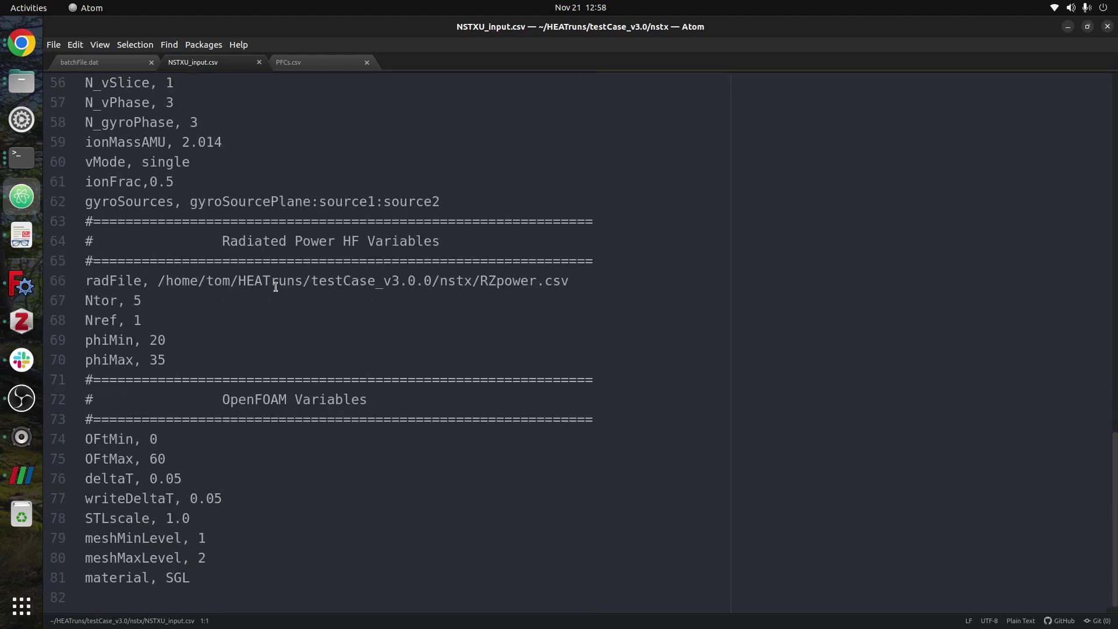
scroll(275, 287, "up", 4)
scroll(276, 286, "up", 8)
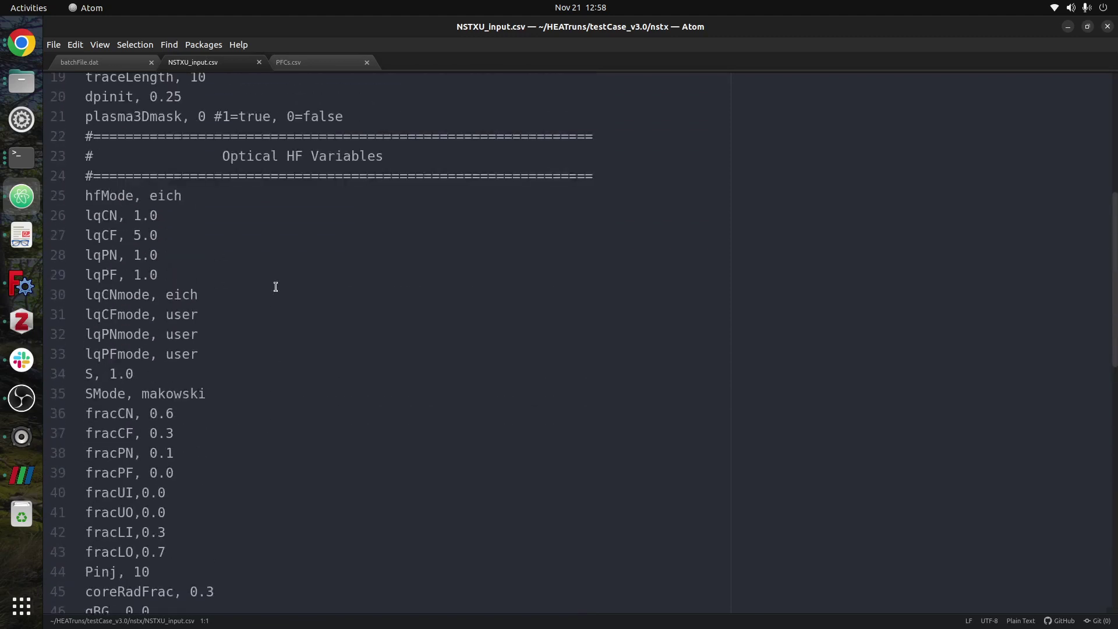
scroll(275, 286, "up", 6)
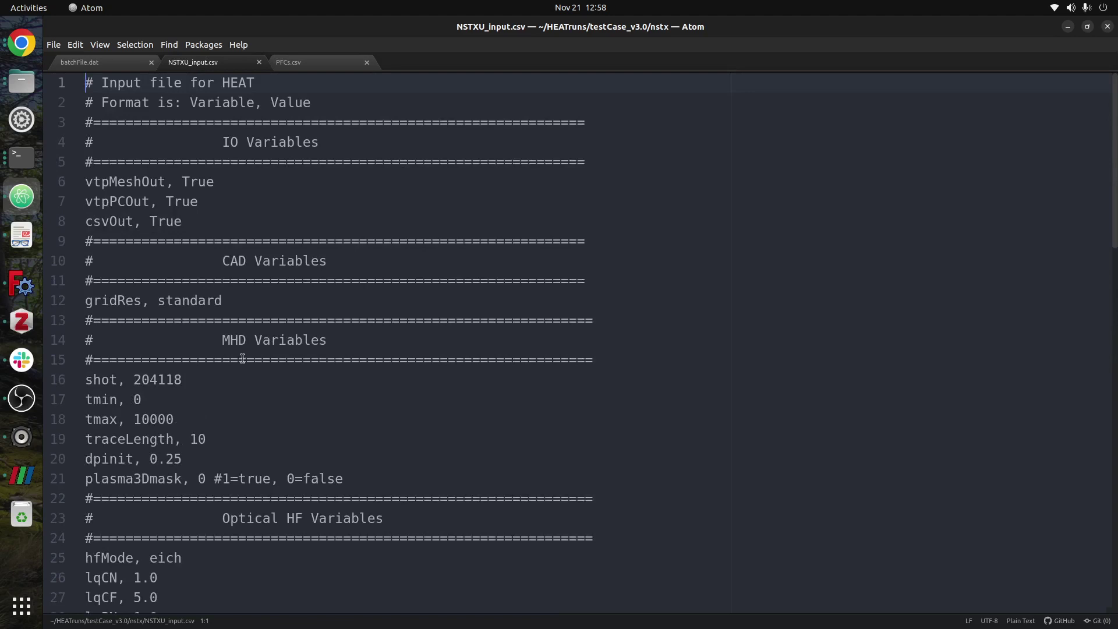
Step: Open PFCs.csv and read its comments on the file's purpose, column definitions and example rows
left_click(296, 63)
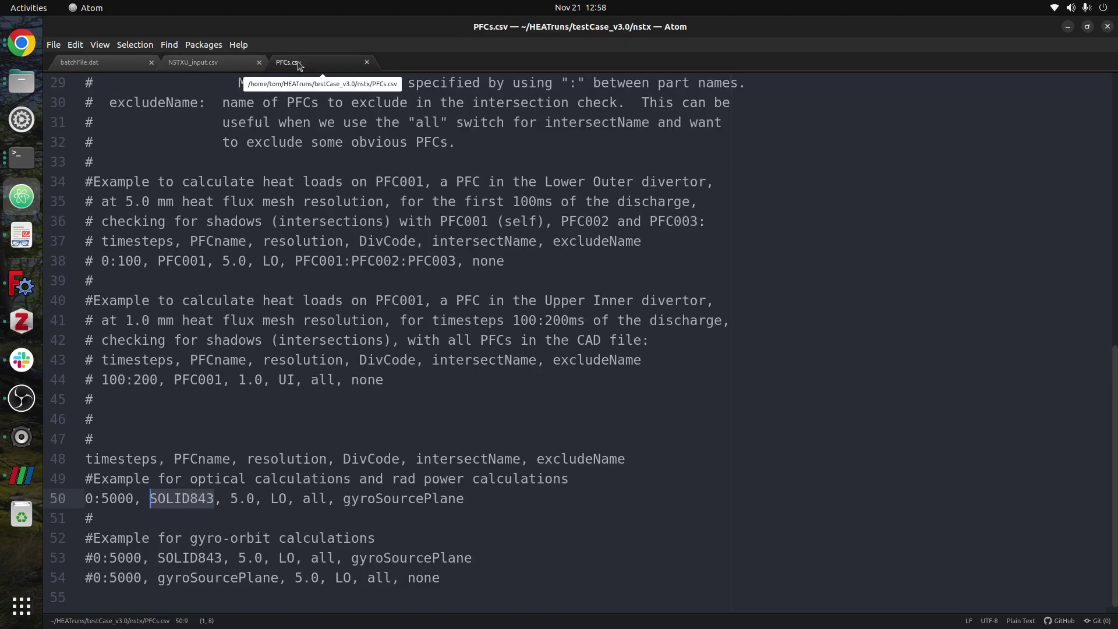
scroll(321, 248, "up", 8)
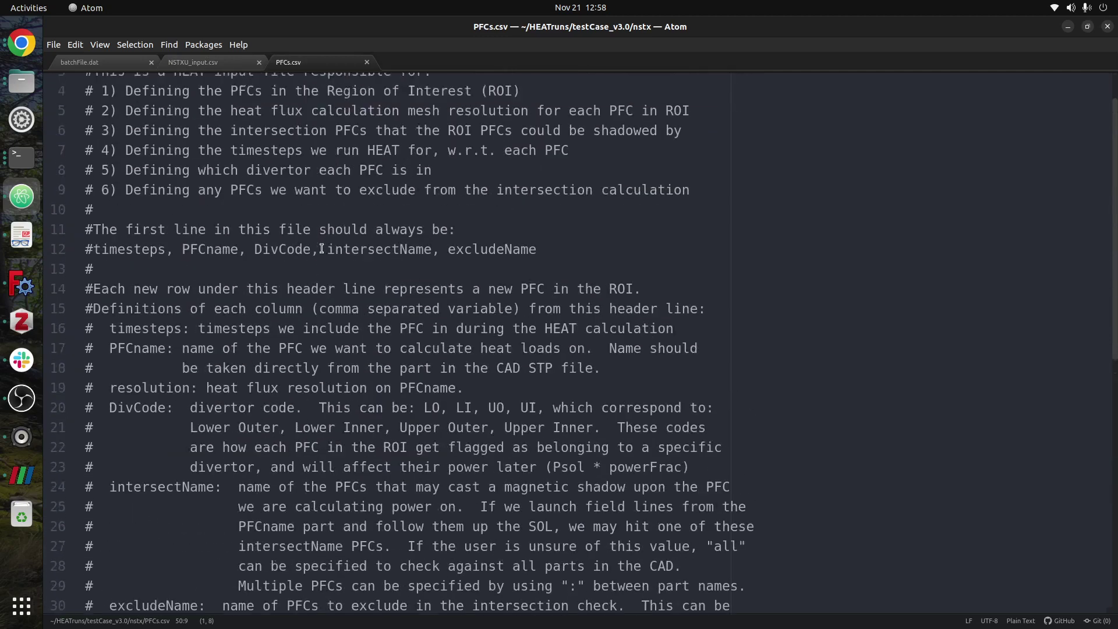
scroll(322, 249, "up", 1)
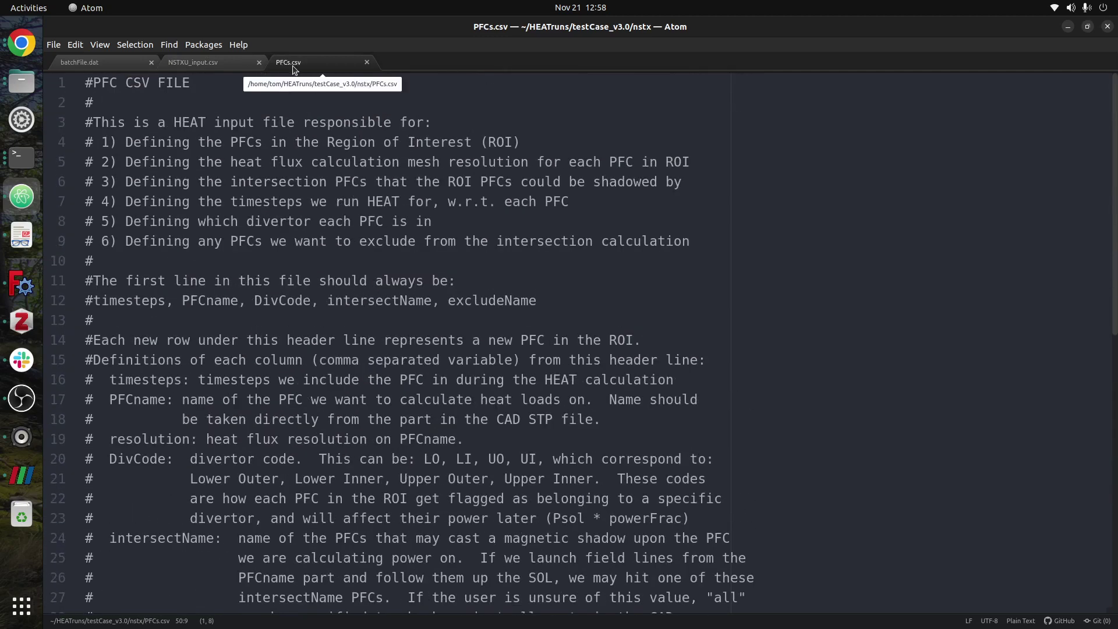
scroll(239, 258, "down", 7)
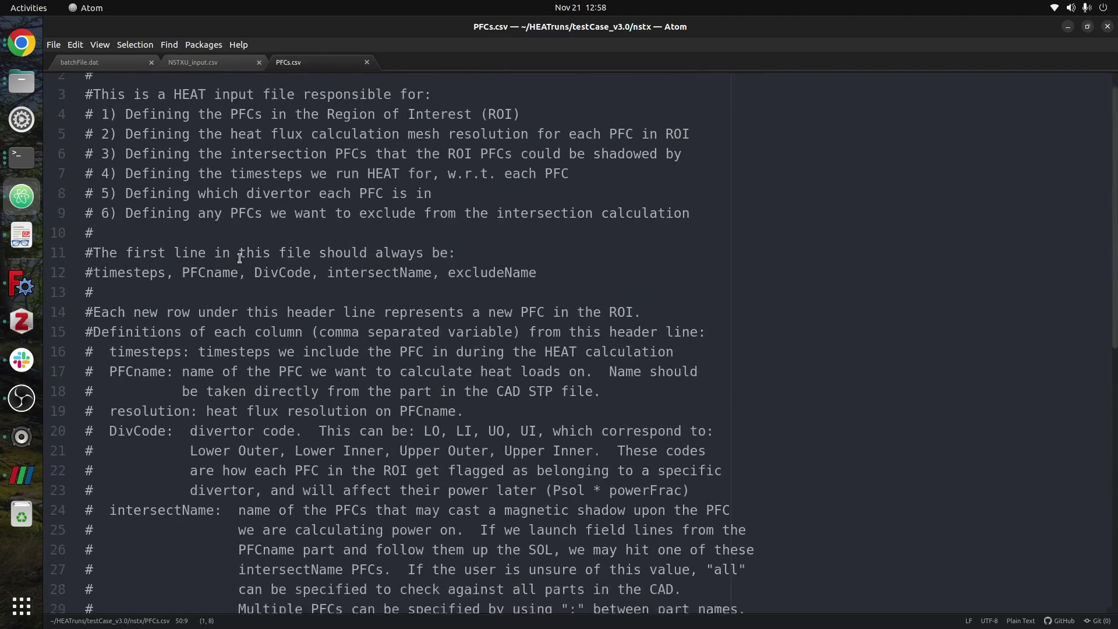
scroll(239, 258, "up", 3)
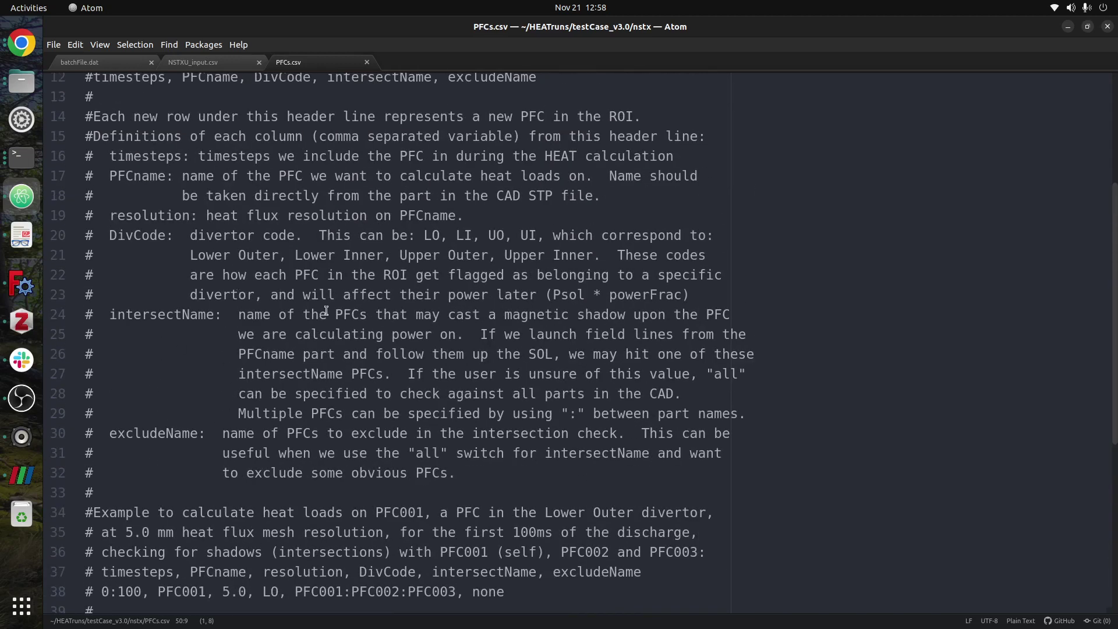
scroll(326, 310, "down", 6)
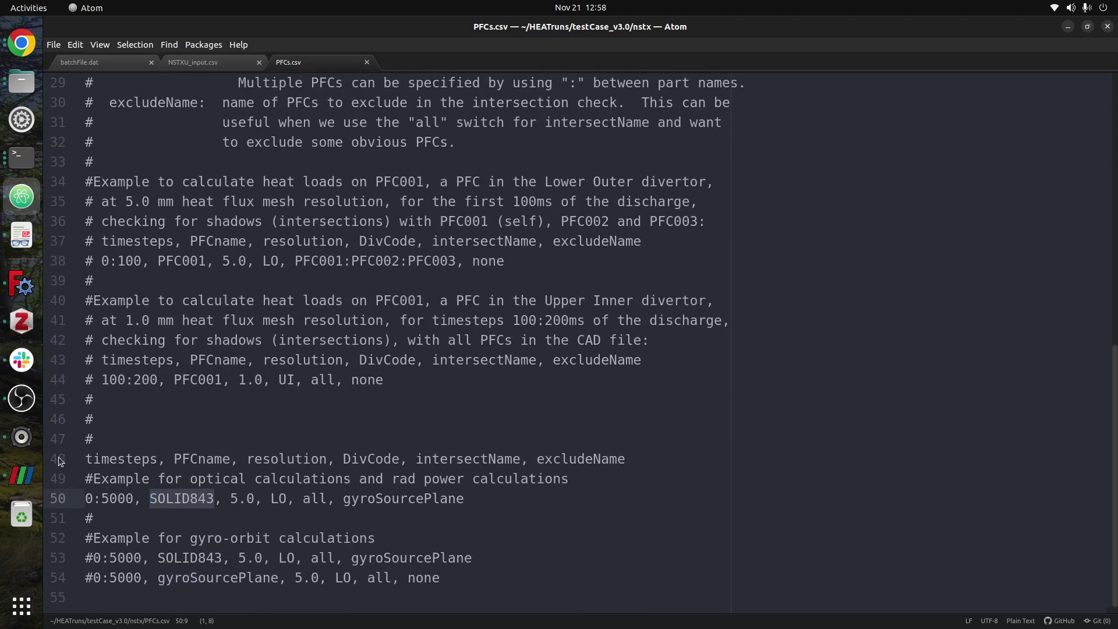
Step: Examine the header on line 48 and the timesteps 0:5000 and PFCname SOLID843 on line 50, checking that tile in FreeCAD
left_click(61, 461)
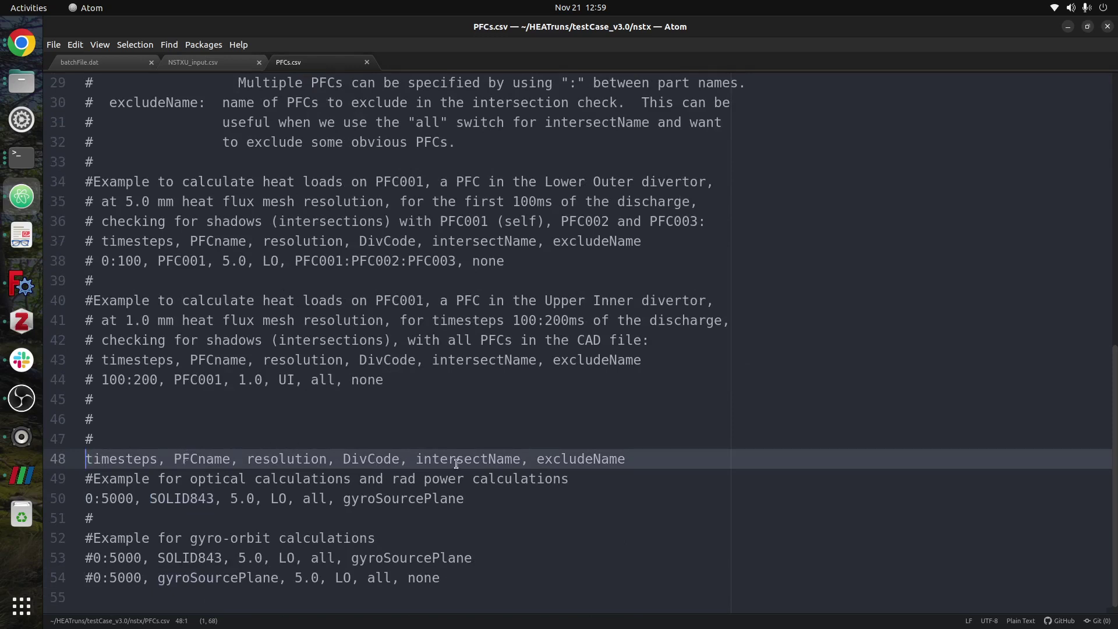
left_click(99, 499)
left_click(68, 500)
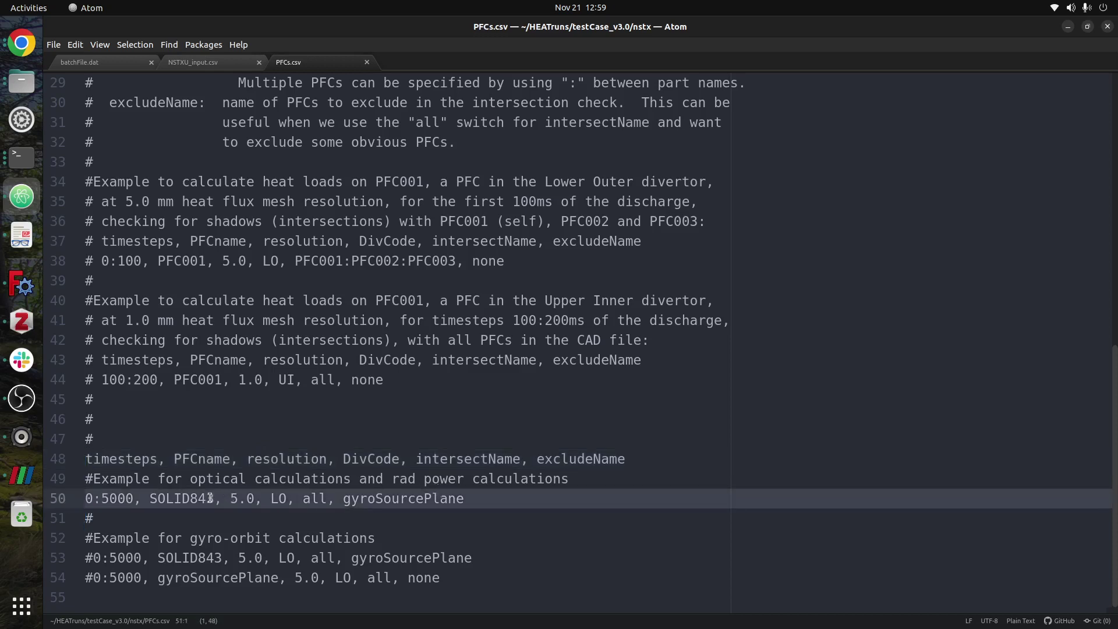
left_click_drag(216, 499, 132, 499)
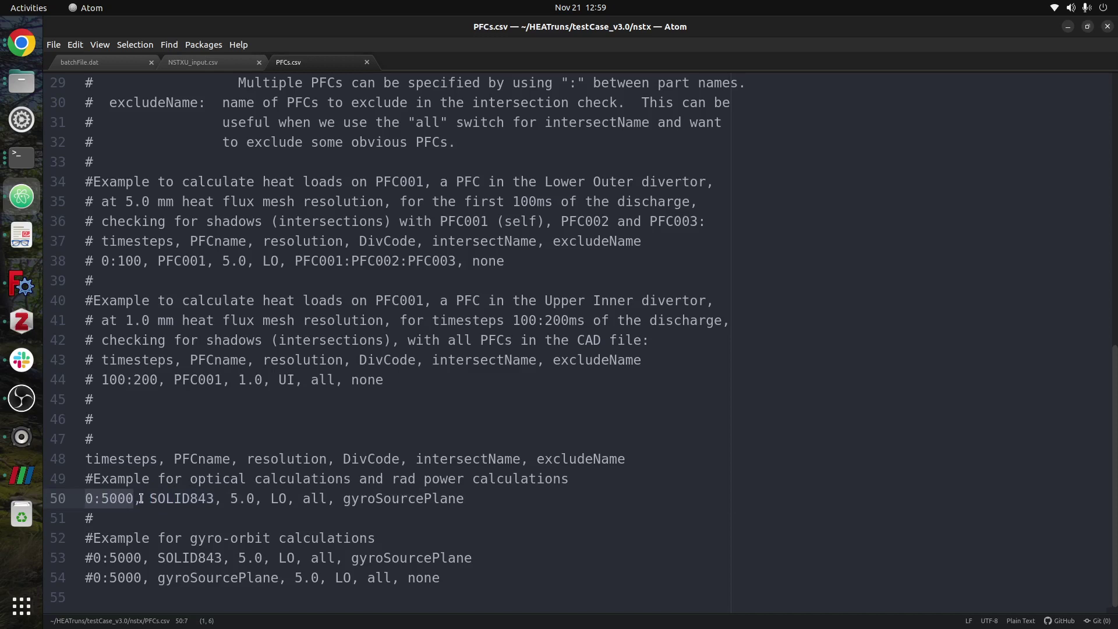
left_click_drag(149, 499, 213, 501)
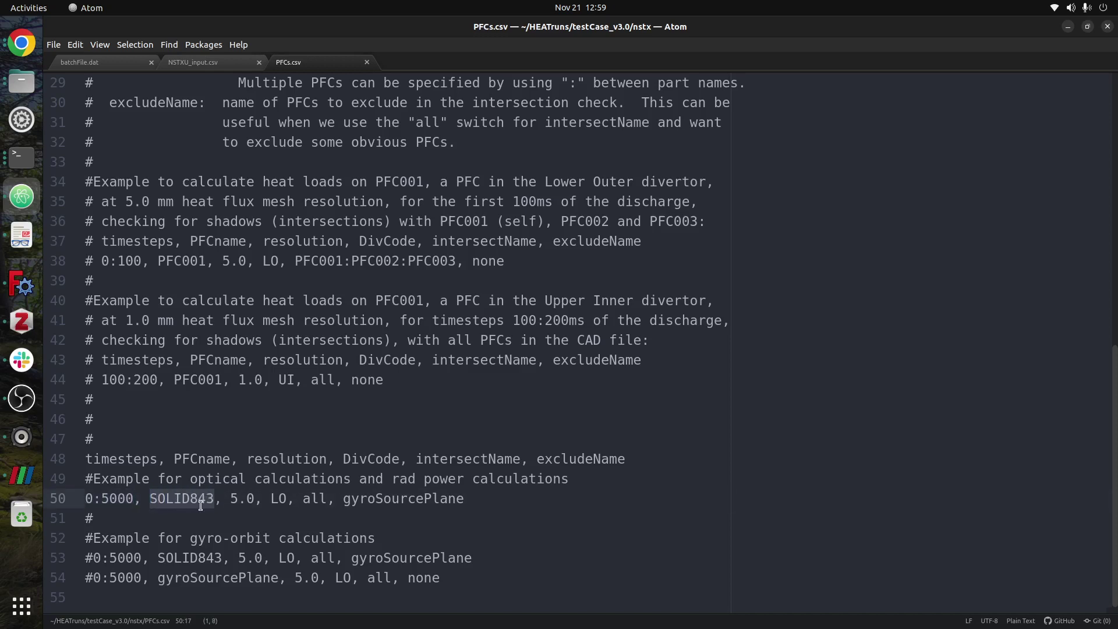
left_click(24, 283)
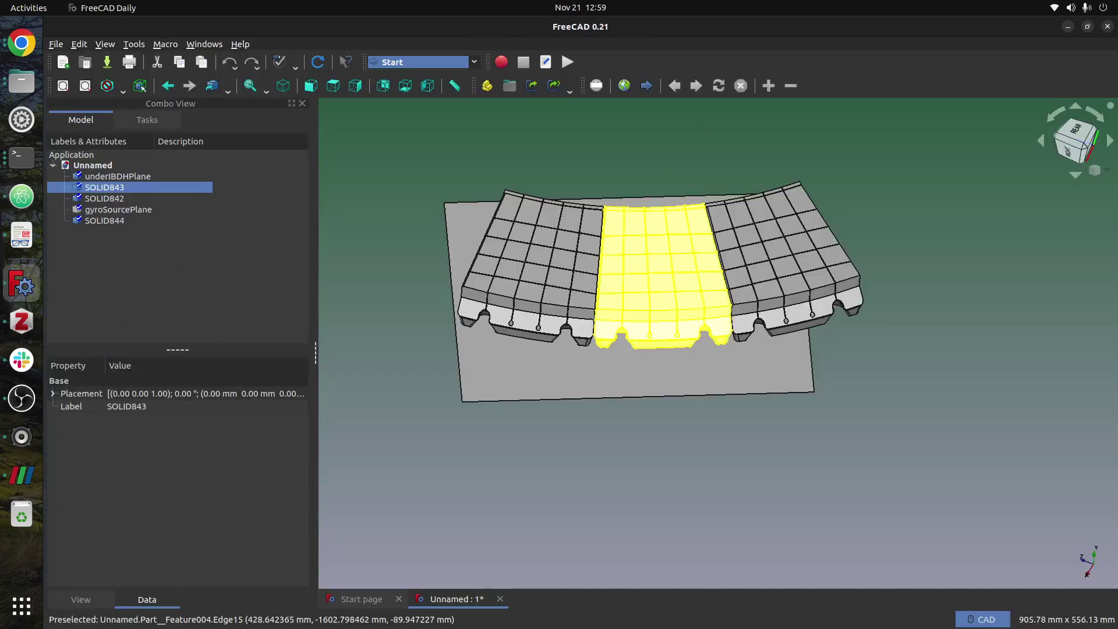
left_click(1069, 27)
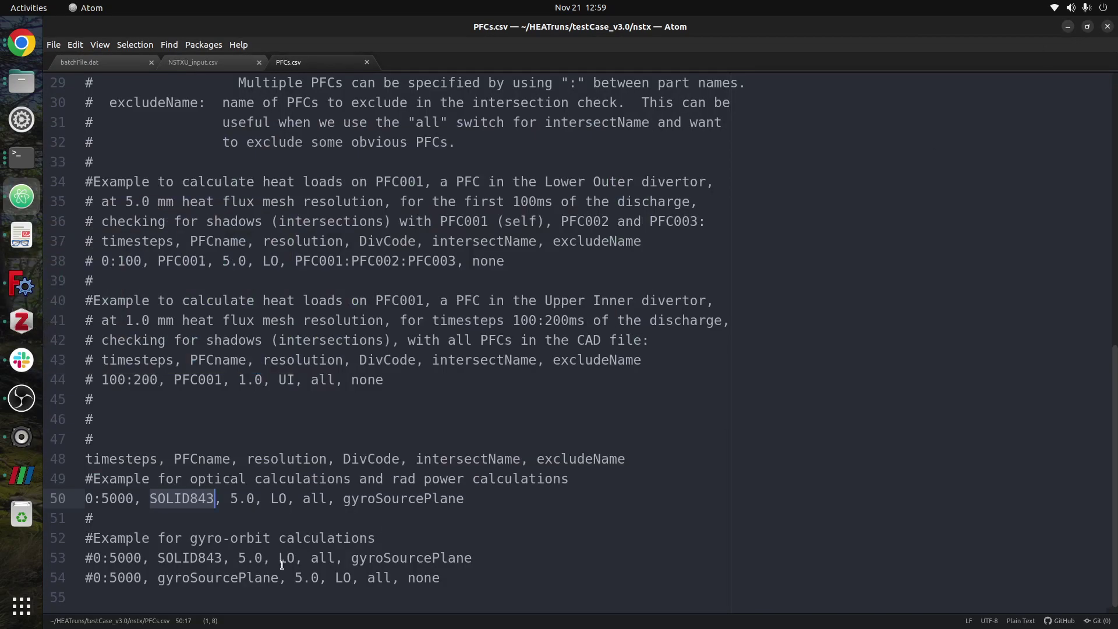
Step: Highlight the resolution 5.0, DivCode LO and excludeName gyroSourcePlane on line 50 of PFCs.csv to examine the remaining columns
left_click_drag(230, 500, 254, 501)
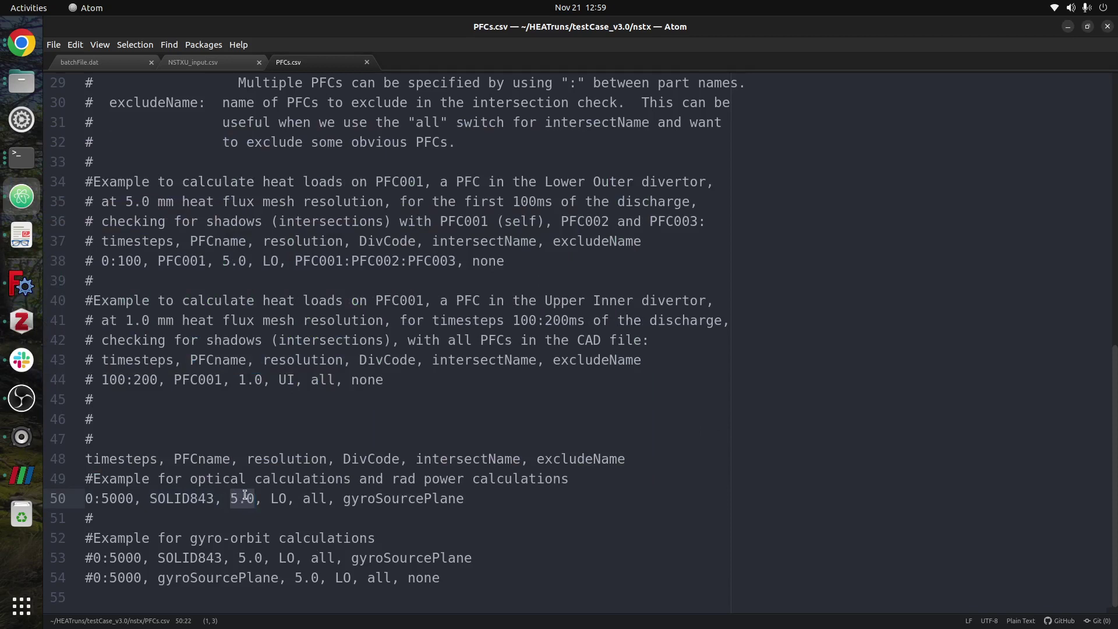
left_click_drag(271, 500, 284, 499)
left_click_drag(343, 460, 400, 459)
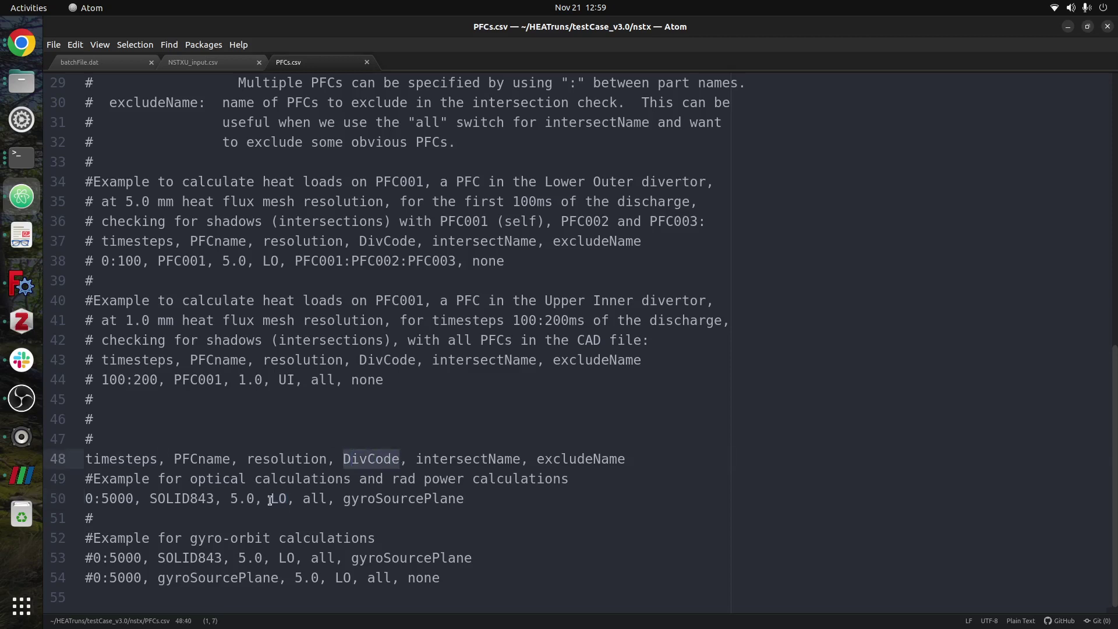
left_click_drag(302, 500, 462, 501)
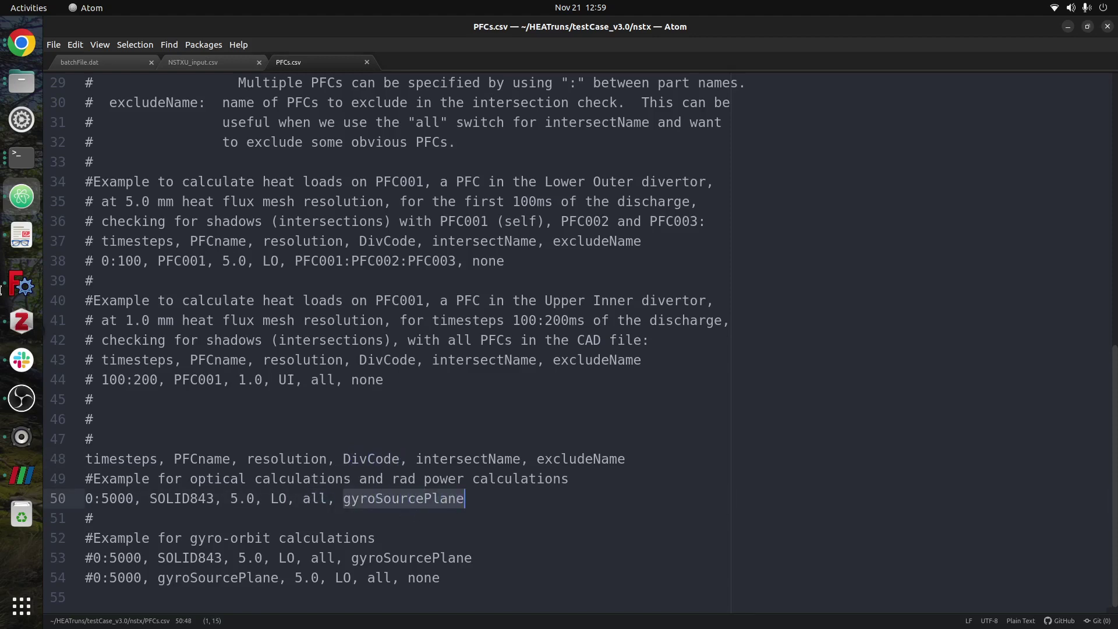
Step: Switch to FreeCAD and make gyroSourcePlane visible above the tiles
left_click(38, 284)
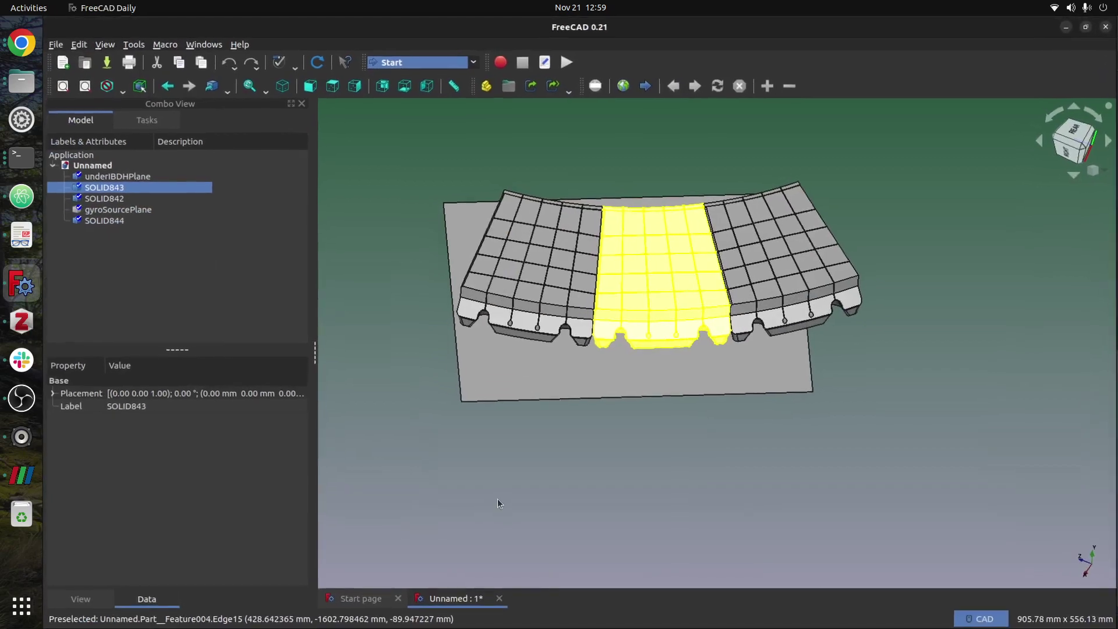
left_click(151, 209)
key("space")
key("space")
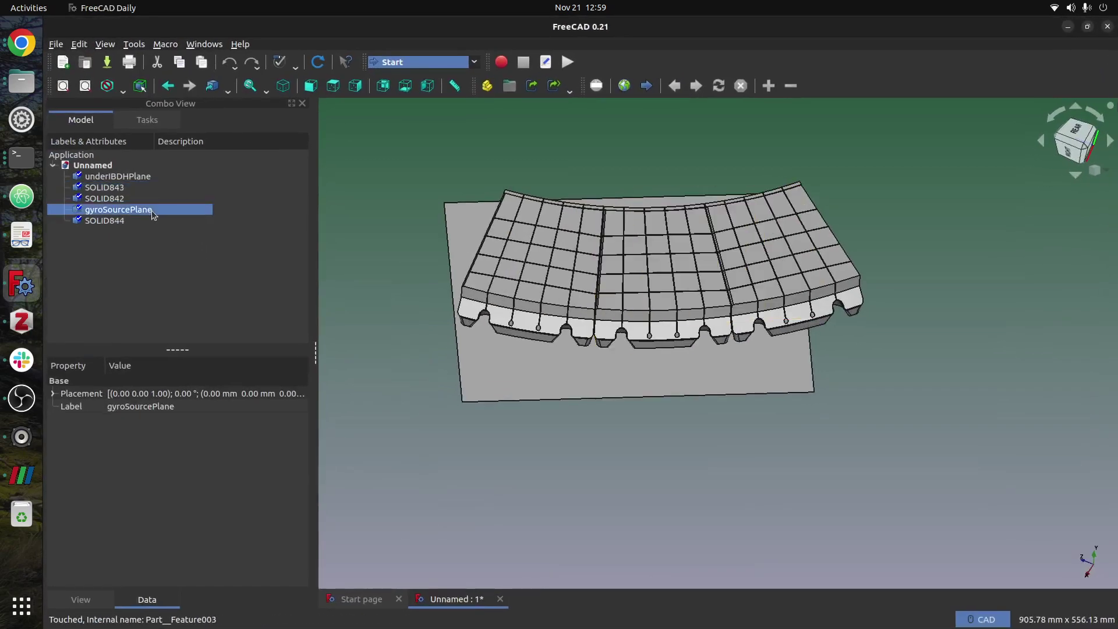
key("space")
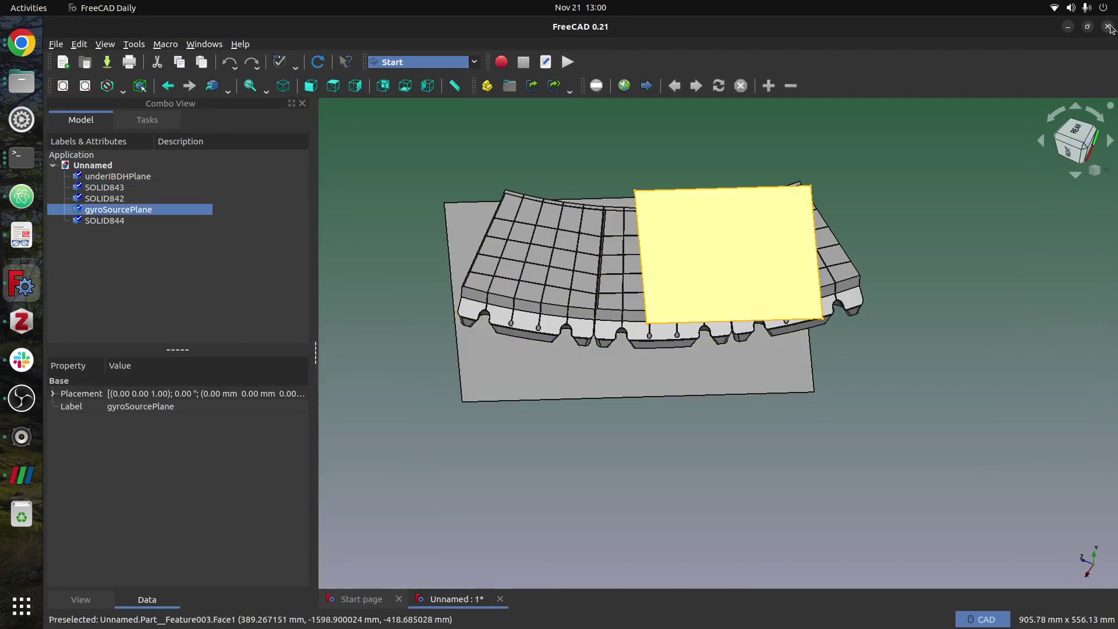
Step: Switch to the terminal and examine the python3 launchHEAT.py command and the web address where Dash runs
left_click(1067, 27)
left_click(606, 441)
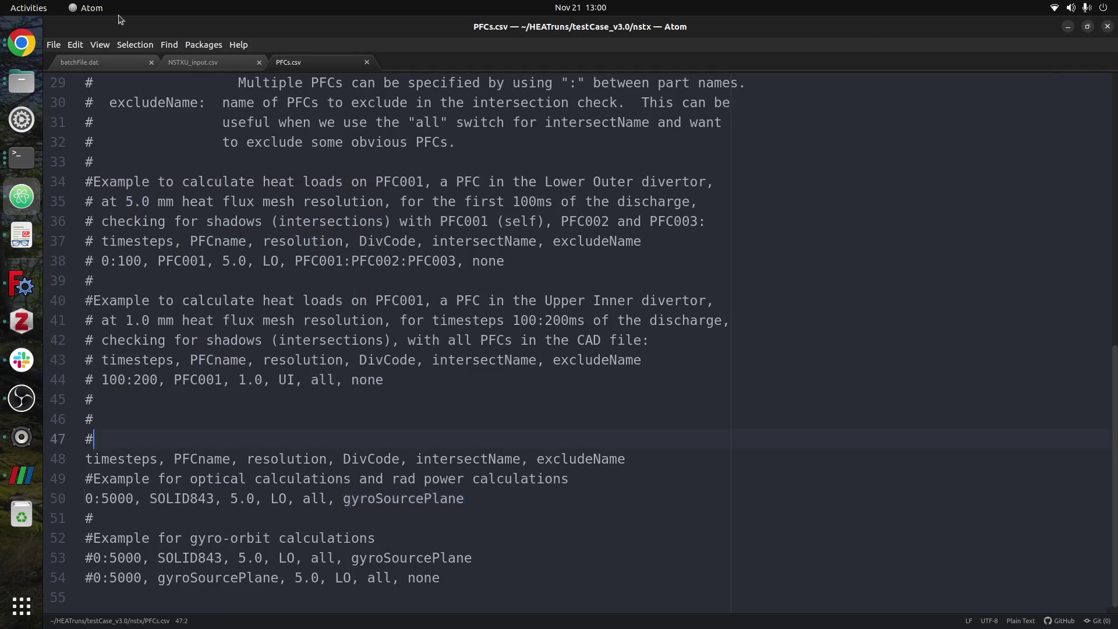
left_click(22, 157)
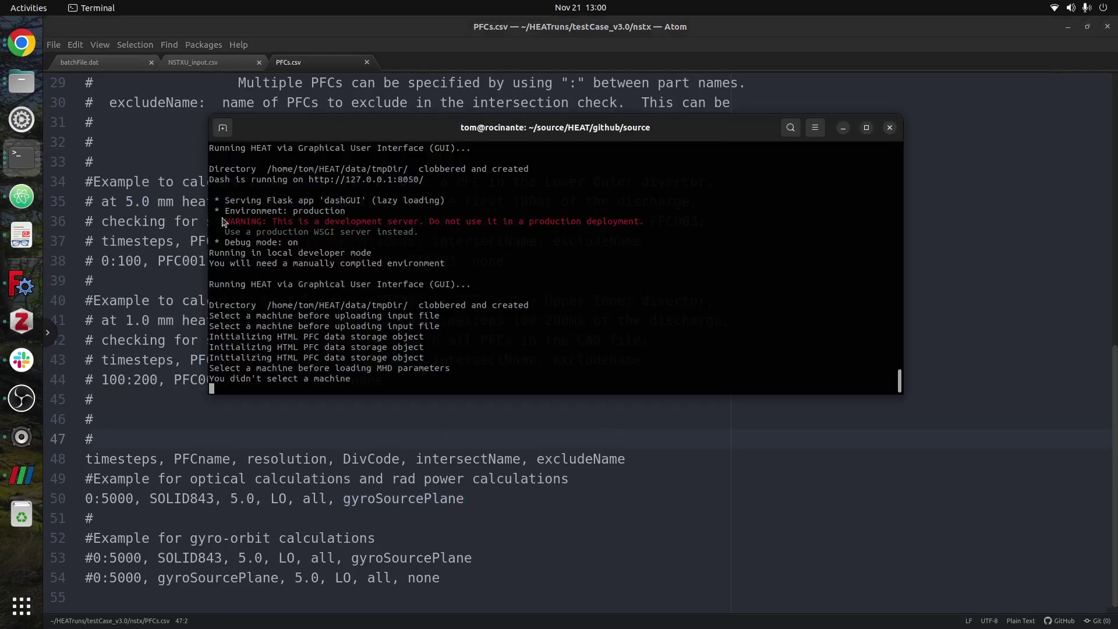
scroll(339, 323, "up", 3)
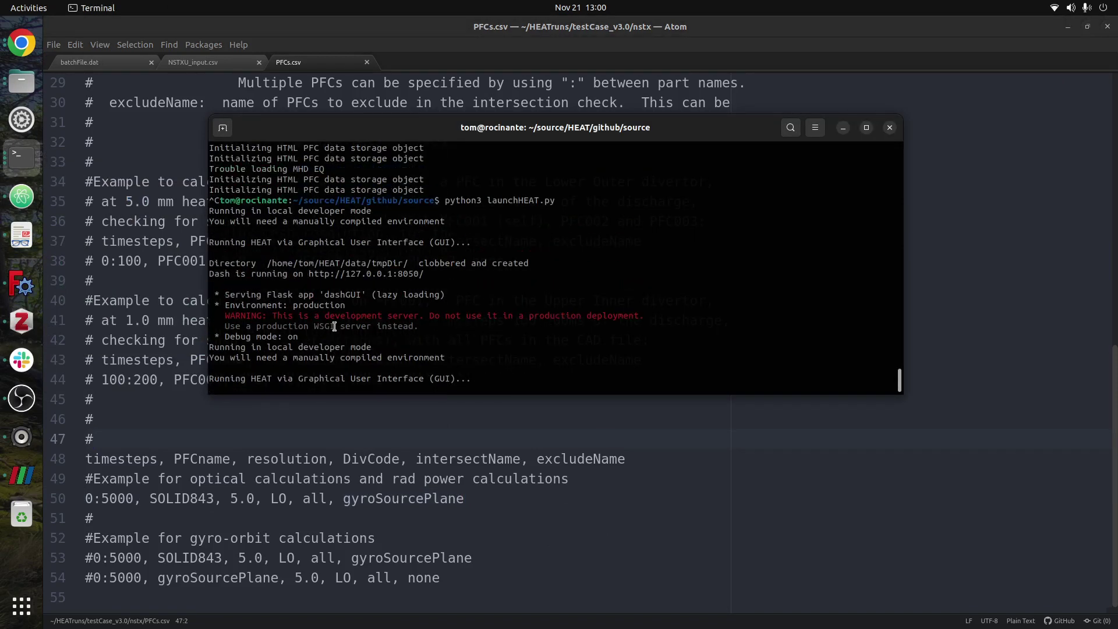
left_click_drag(447, 201, 563, 203)
left_click(543, 224)
scroll(509, 249, "down", 2)
scroll(509, 249, "up", 1)
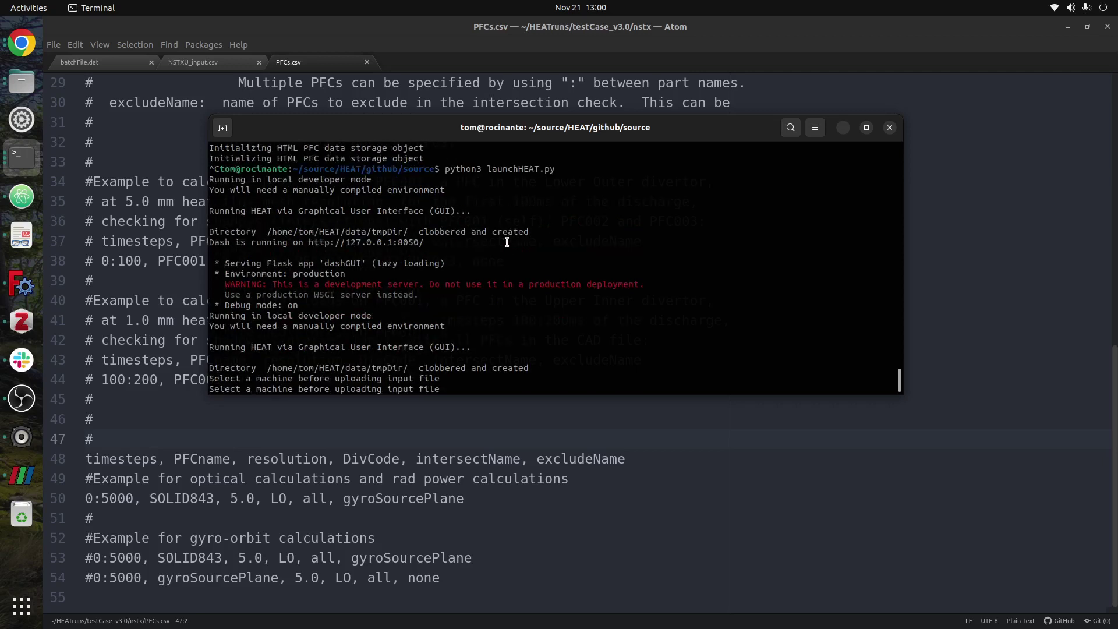
scroll(525, 319, "down", 2)
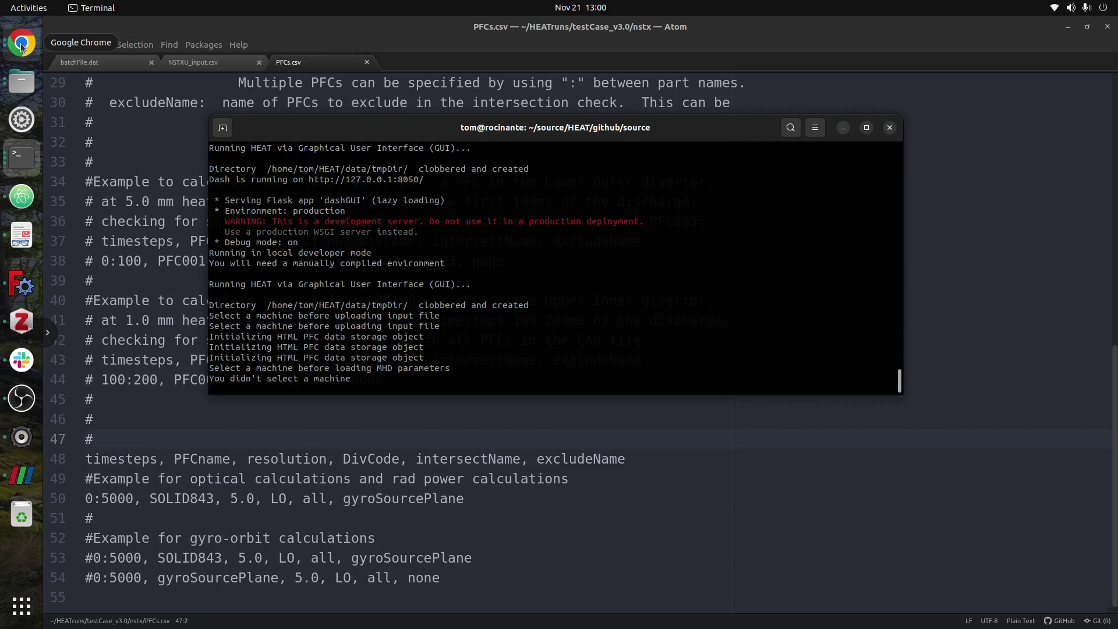
Step: Switch to the HEAT page in Chrome and try the CERULEAN and QUARTZ themes, finishing with SLATE
left_click(22, 44)
left_click(362, 28)
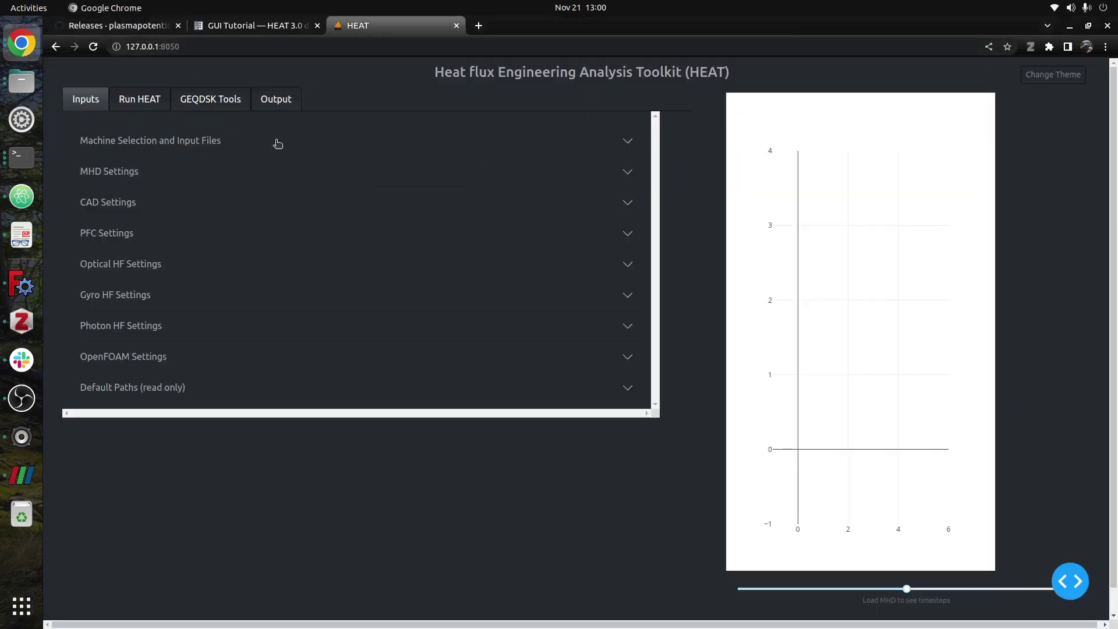
left_click(1055, 76)
left_click(1026, 127)
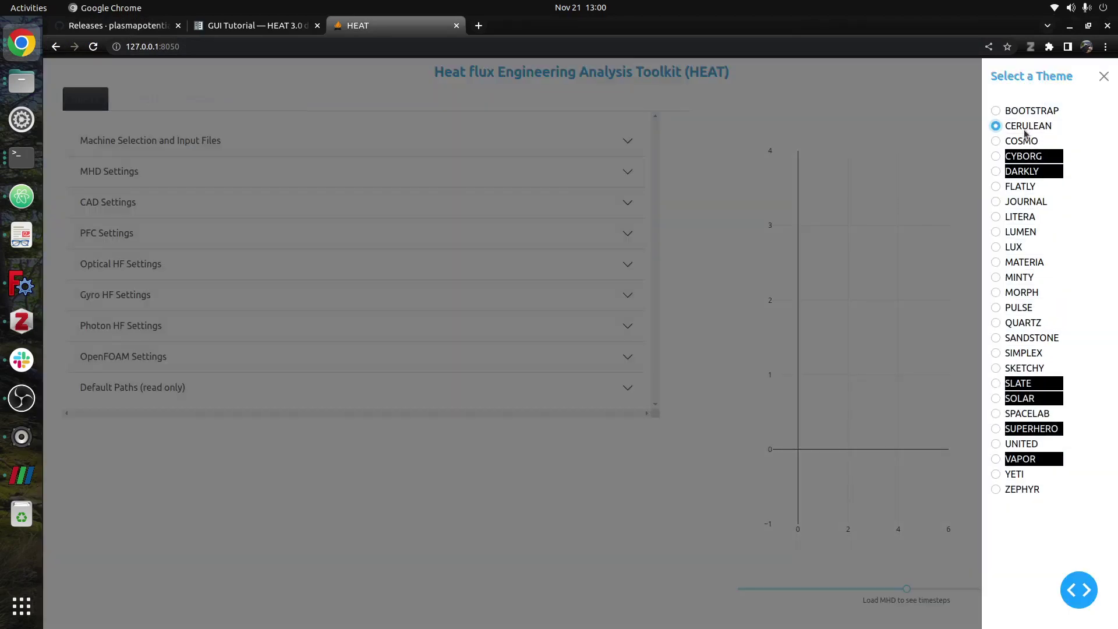
left_click(1023, 326)
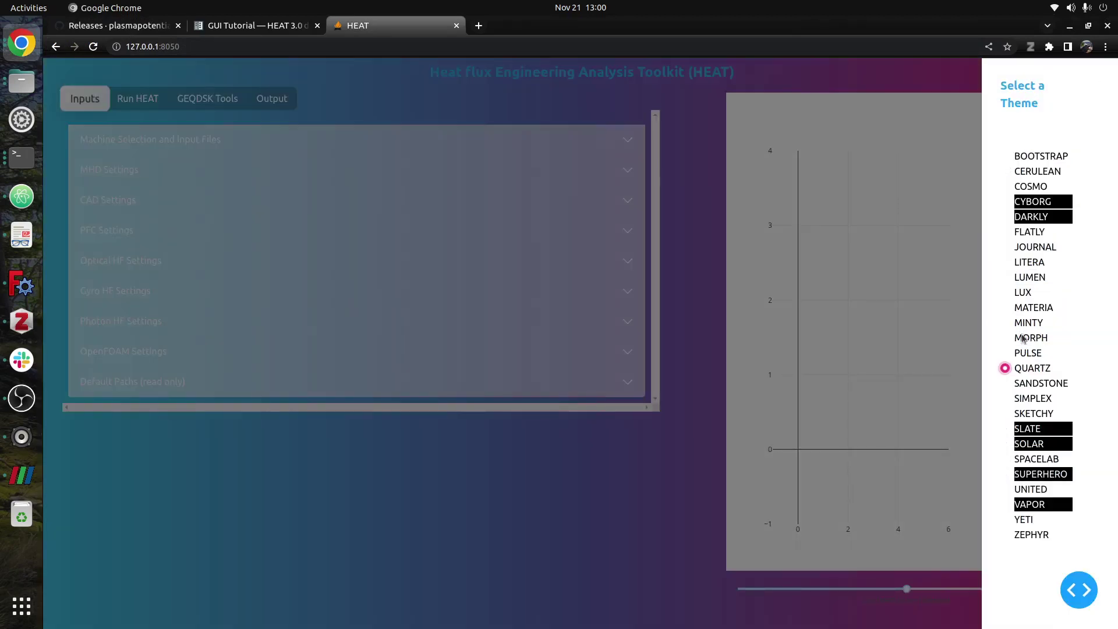
left_click(1041, 432)
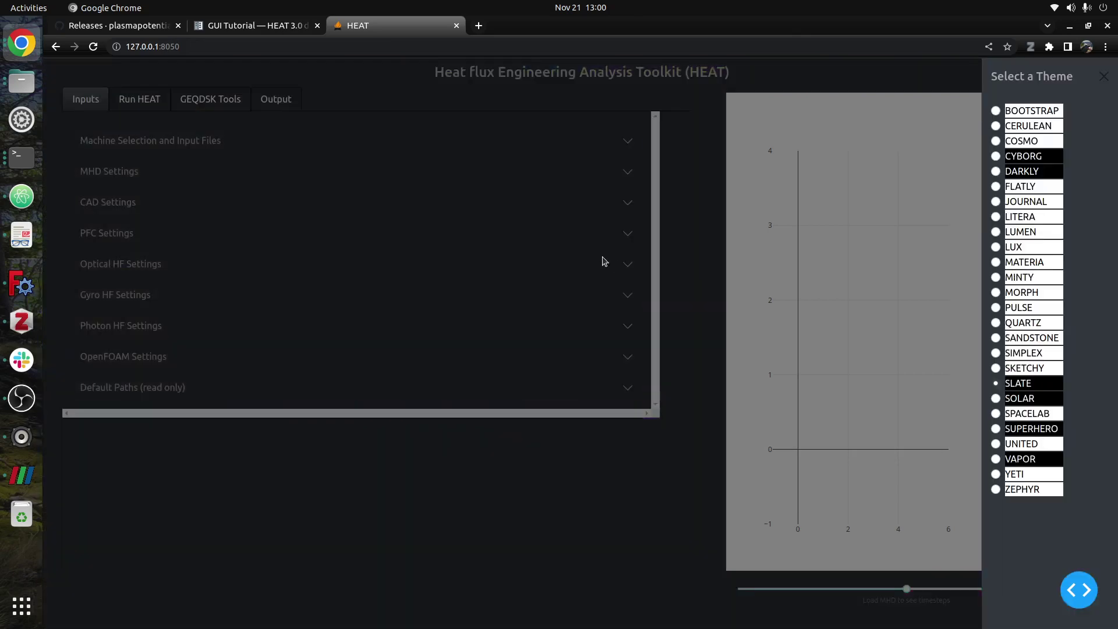
left_click(604, 508)
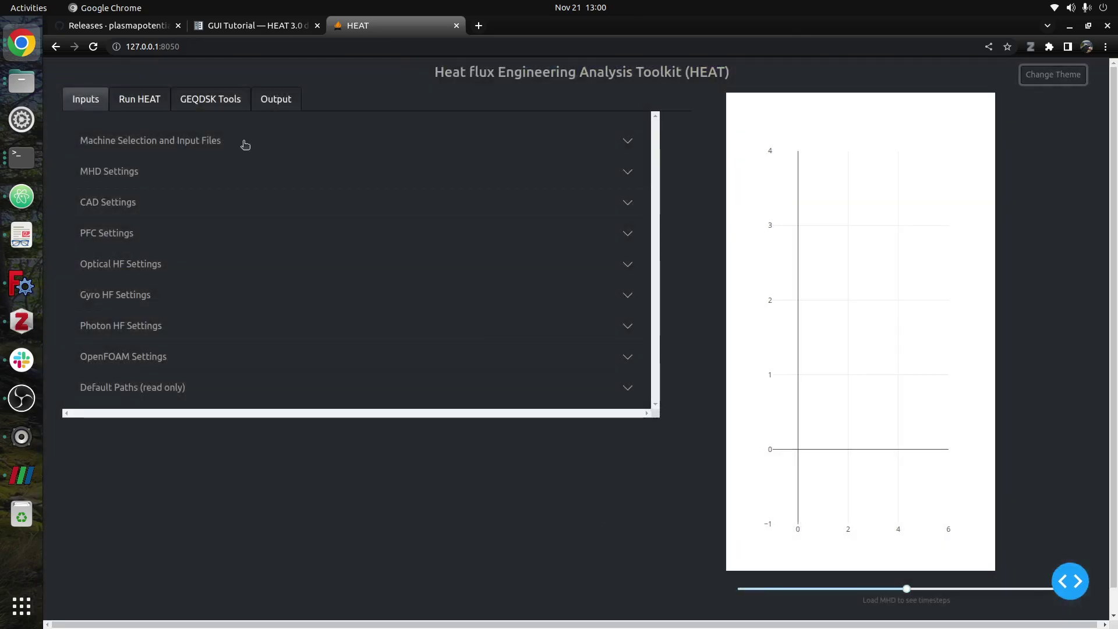
Step: Select NSTX-U as the tokamak and load NSTXU_input.csv from the nstx folder as the input file
left_click(244, 142)
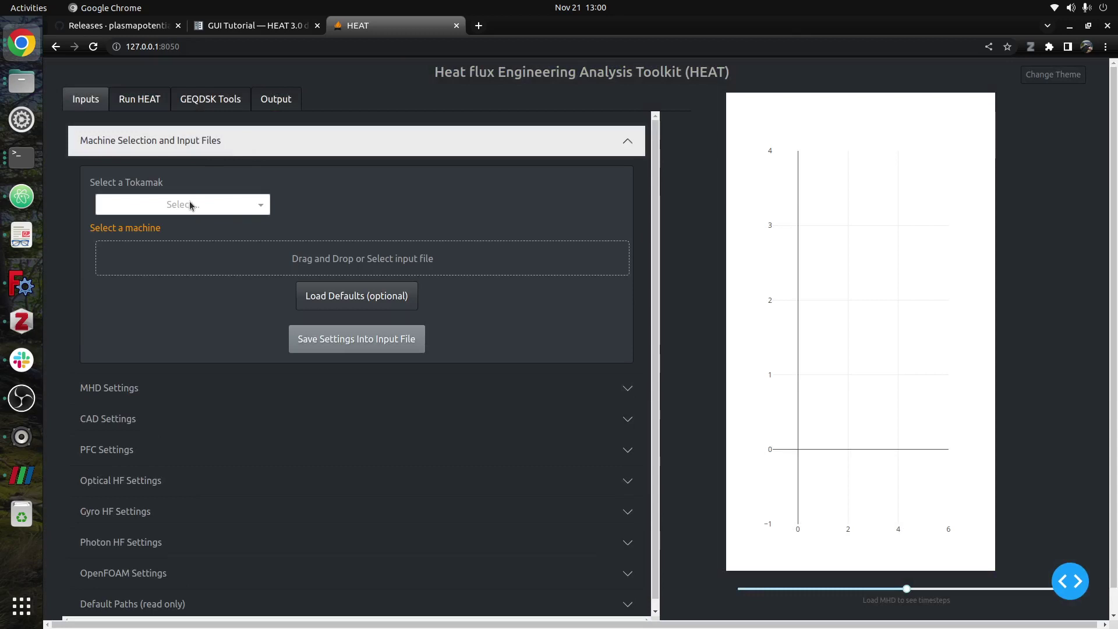
left_click(187, 205)
left_click(180, 232)
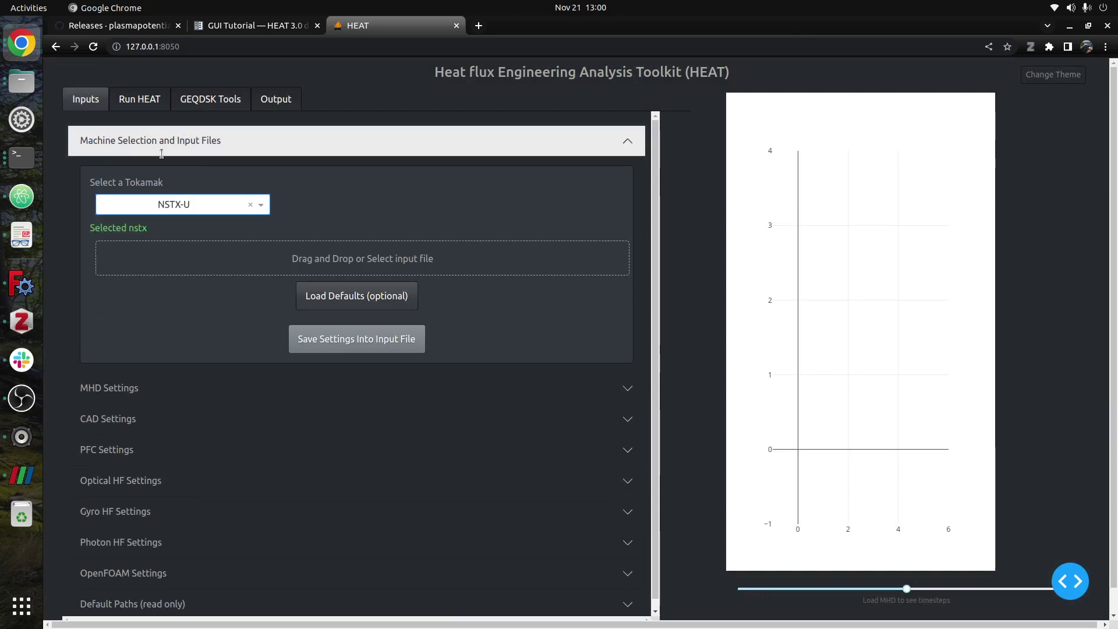
left_click(362, 258)
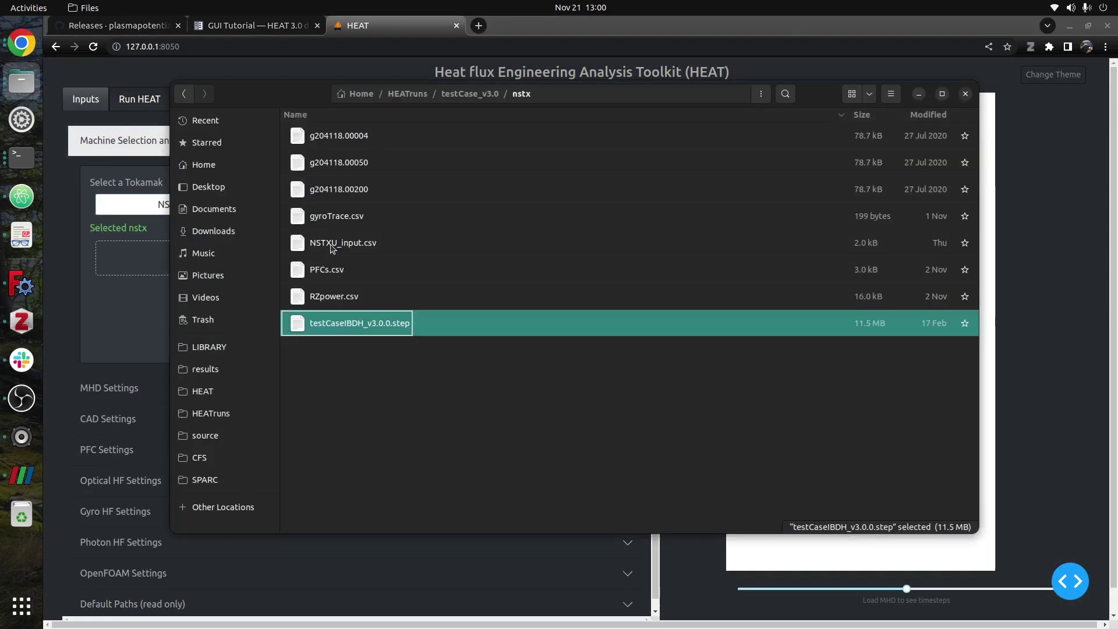
left_click(331, 248)
left_click_drag(332, 249, 369, 260)
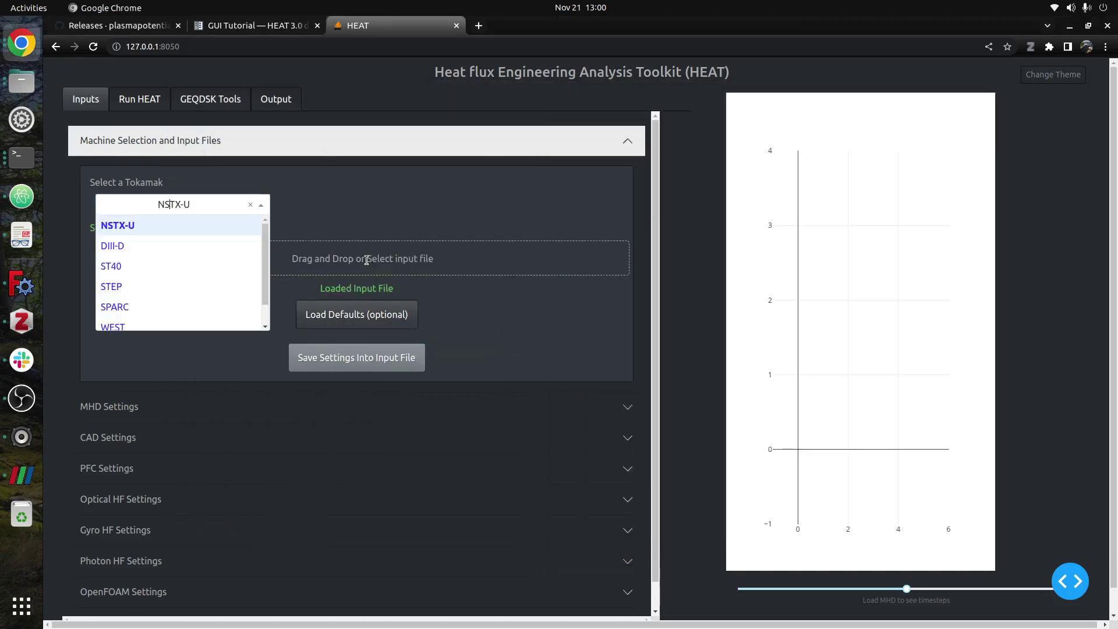
left_click(144, 384)
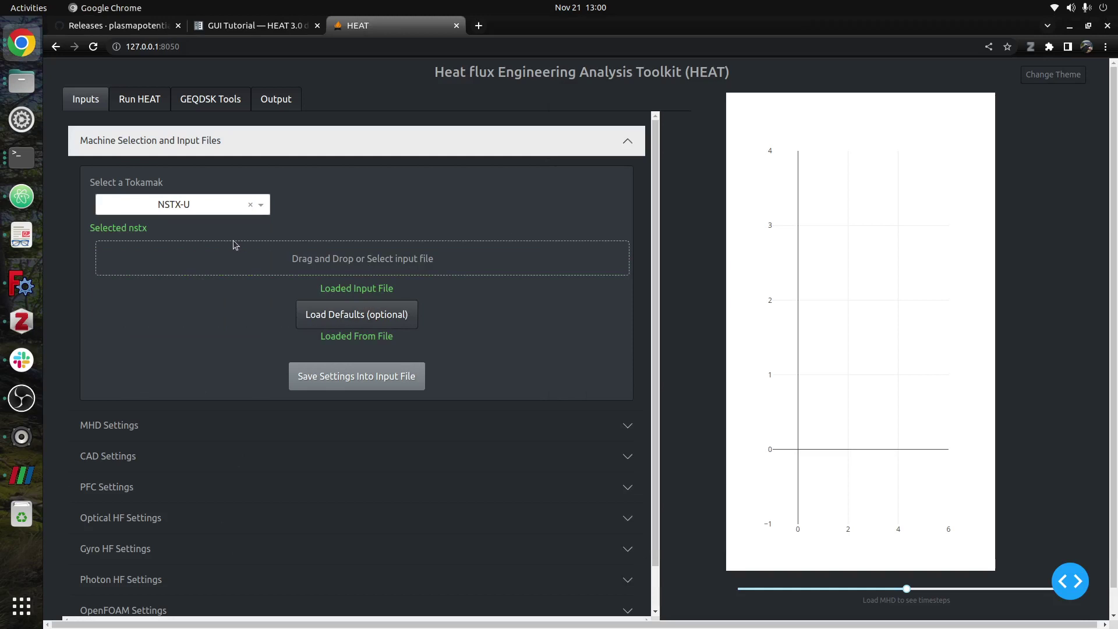
Step: Add the equilibrium files g204118.00050 and g204118.00200 from the nstx folder to the MHD settings as GEQDSKs
scroll(235, 242, "down", 1)
left_click(130, 380)
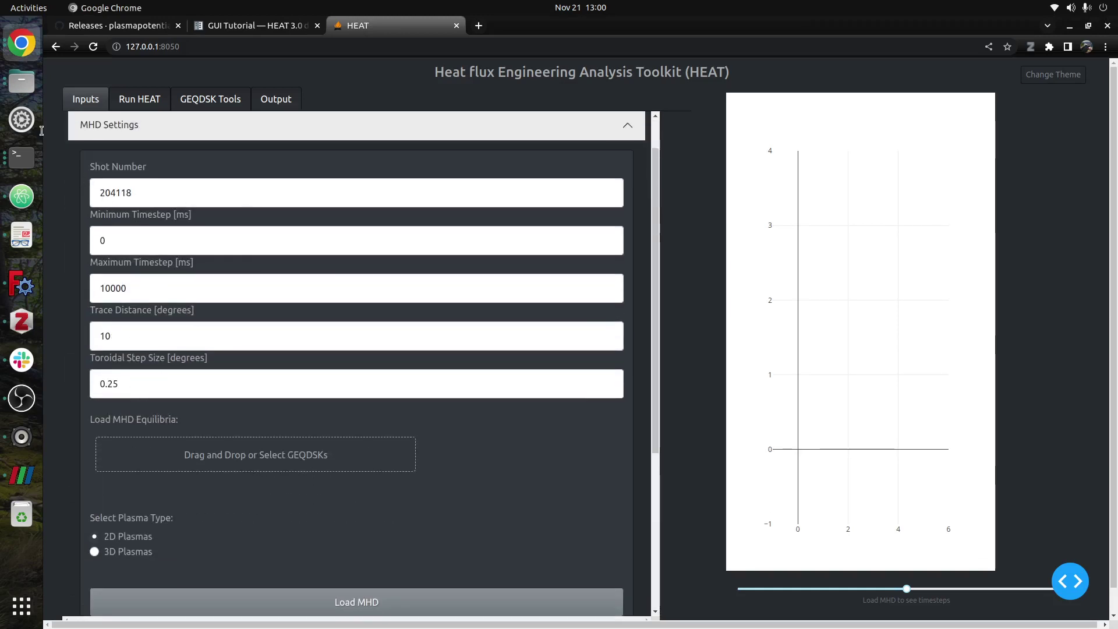
left_click(22, 82)
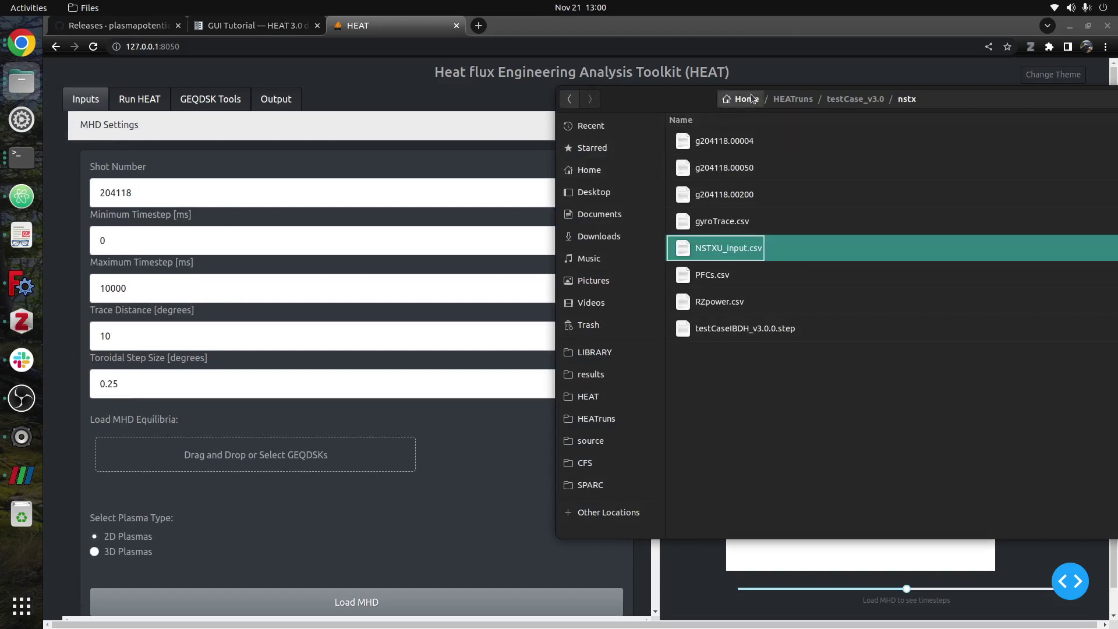
left_click(742, 149)
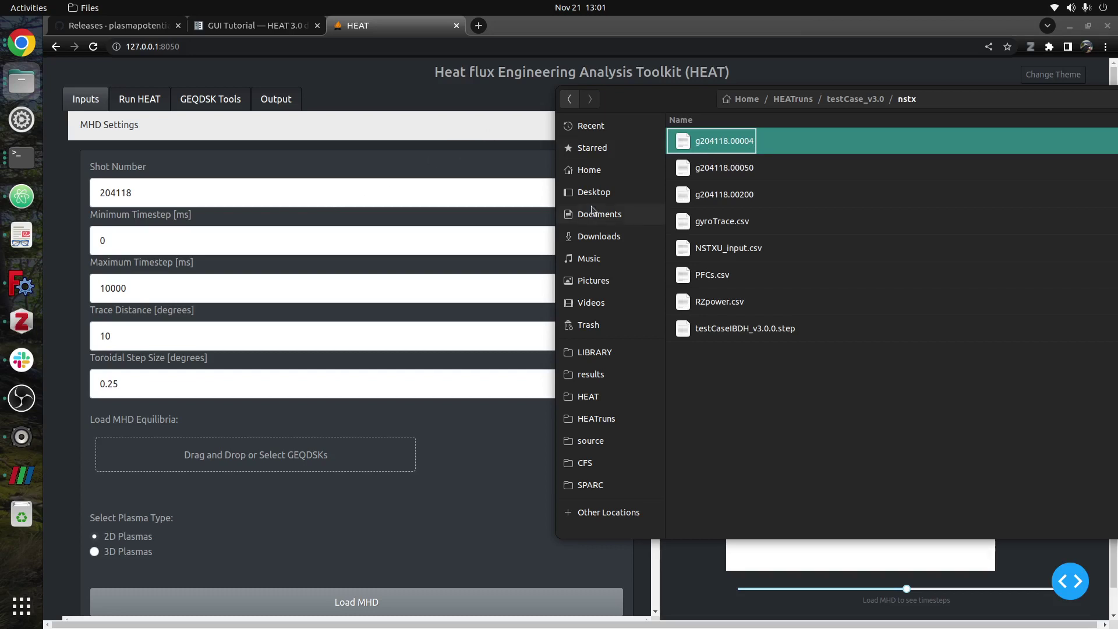
key("Escape")
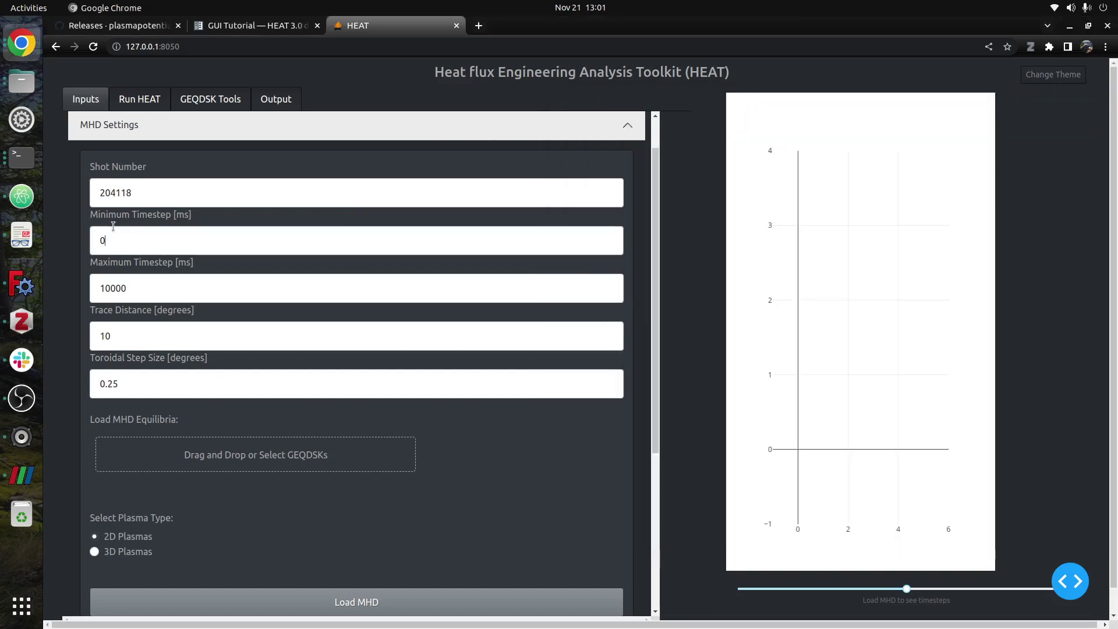
left_click(22, 81)
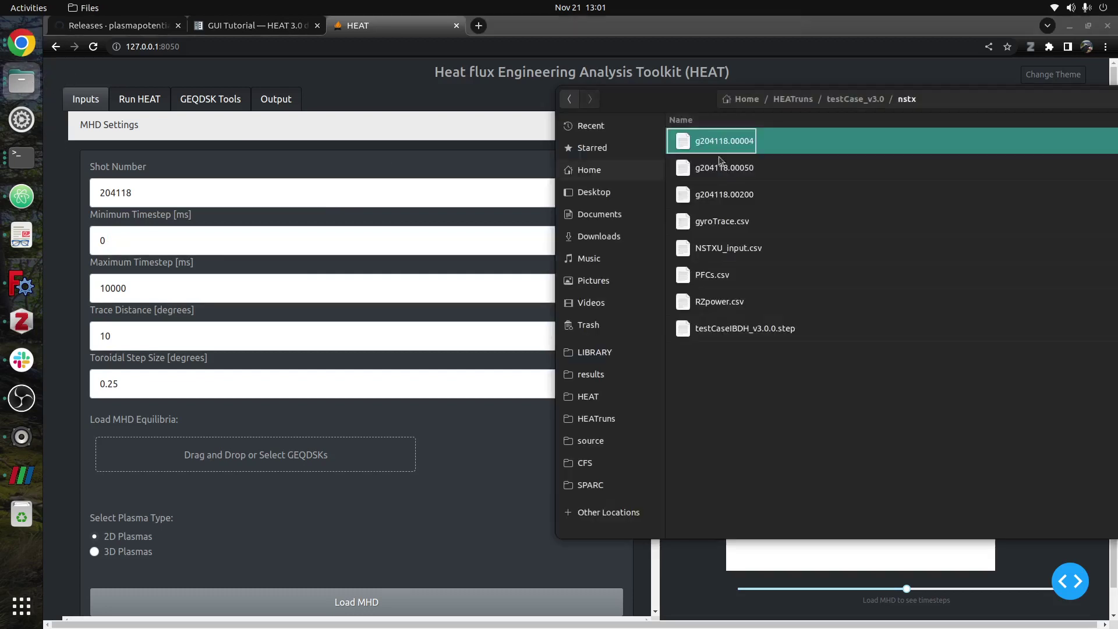
left_click(722, 169)
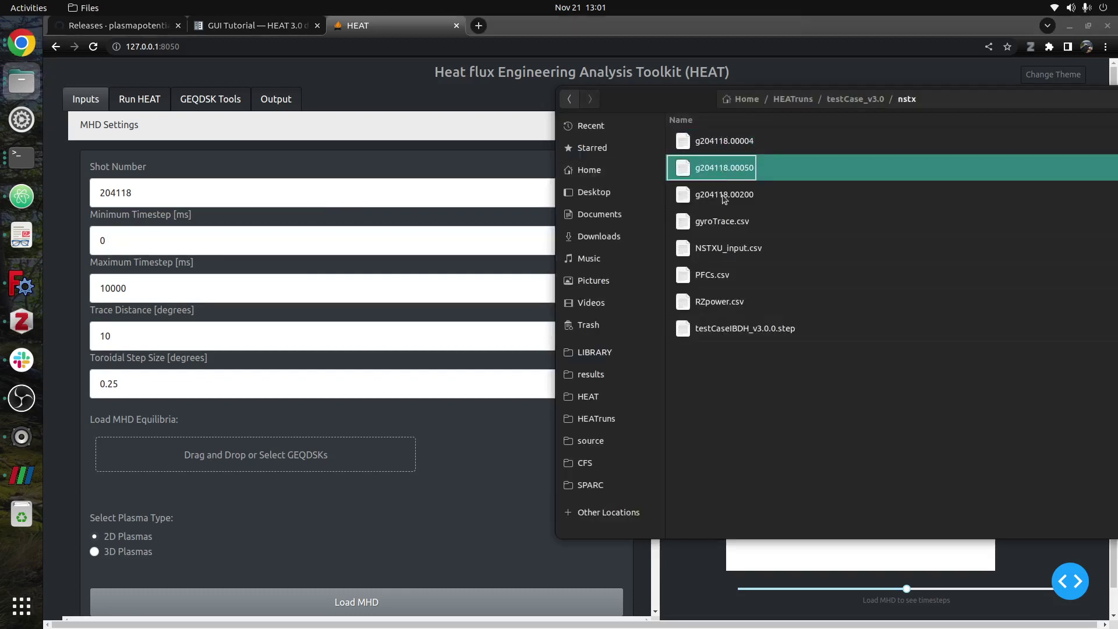
left_click(721, 196, "shift")
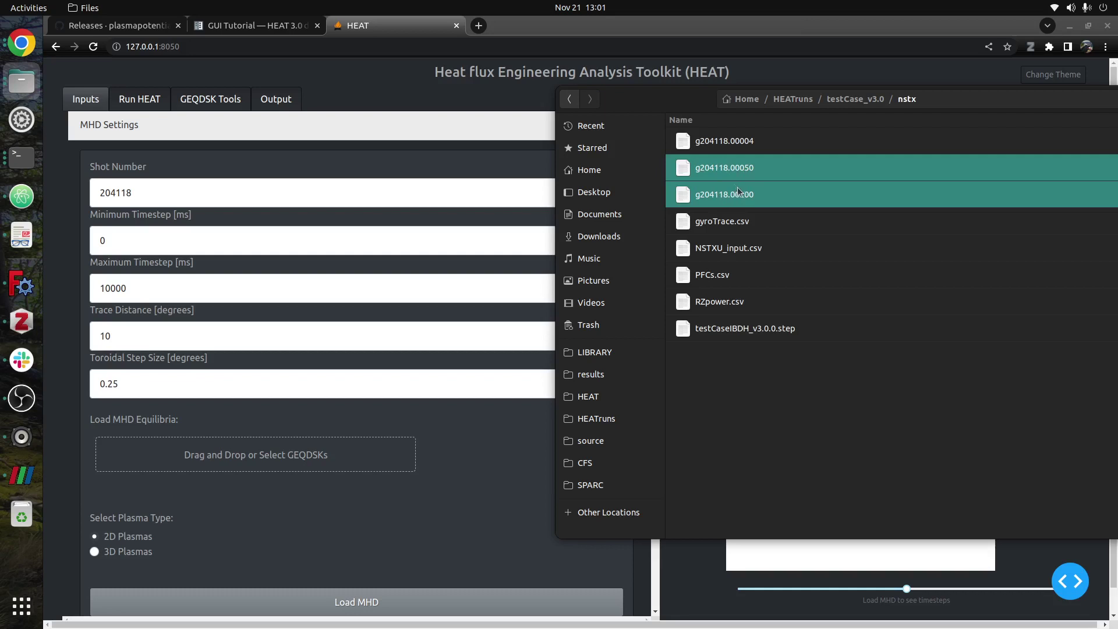
left_click_drag(719, 188, 253, 463)
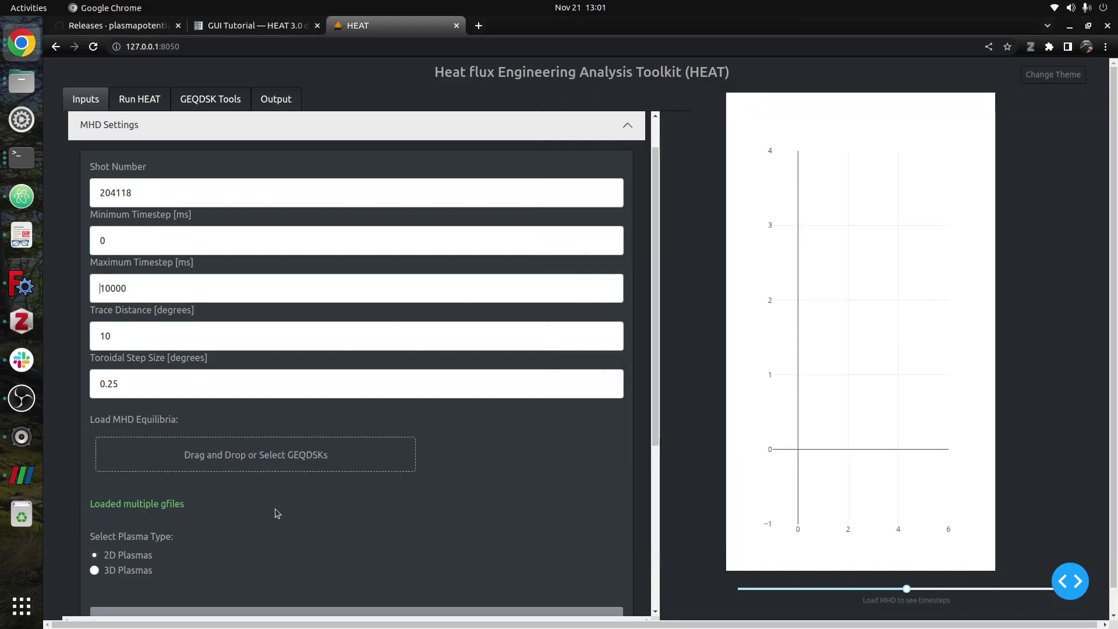
Step: Load the MHD equilibria with 2D Plasmas and enlarge the plot around the lower divertor region
scroll(277, 514, "down", 1)
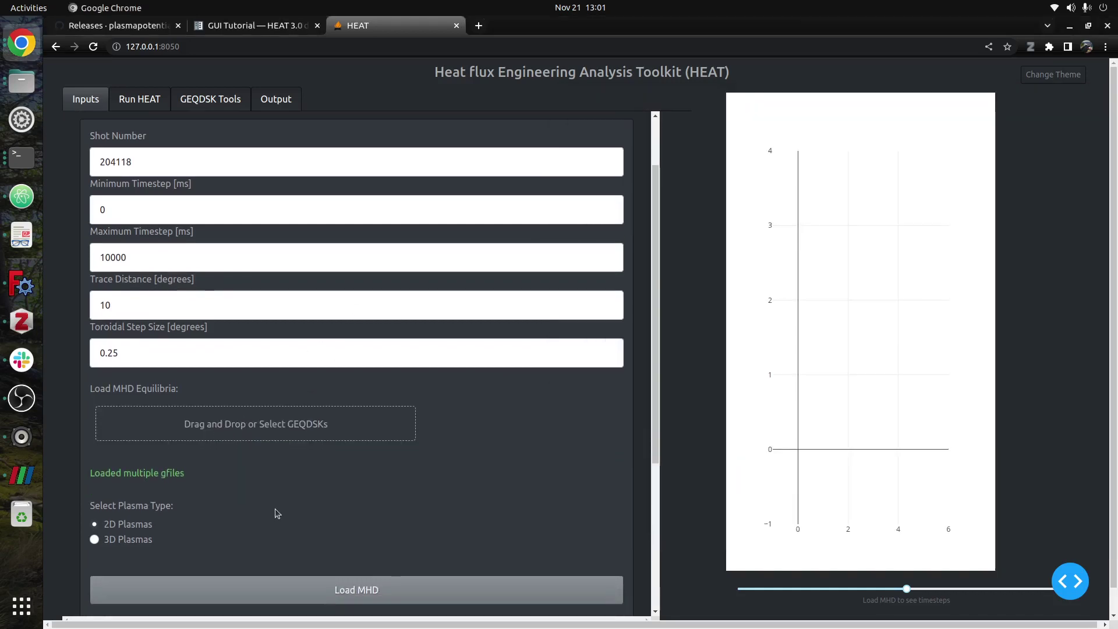
left_click(254, 582)
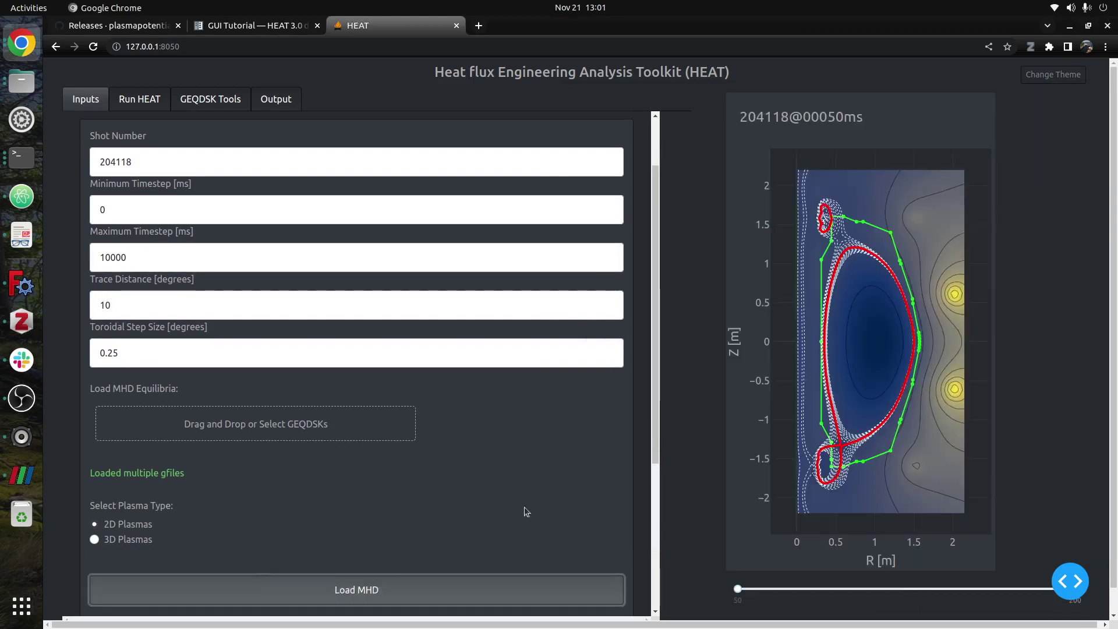
mouse_move(851, 488)
left_mouse_down()
mouse_move(810, 437)
mouse_move(809, 413)
left_mouse_up()
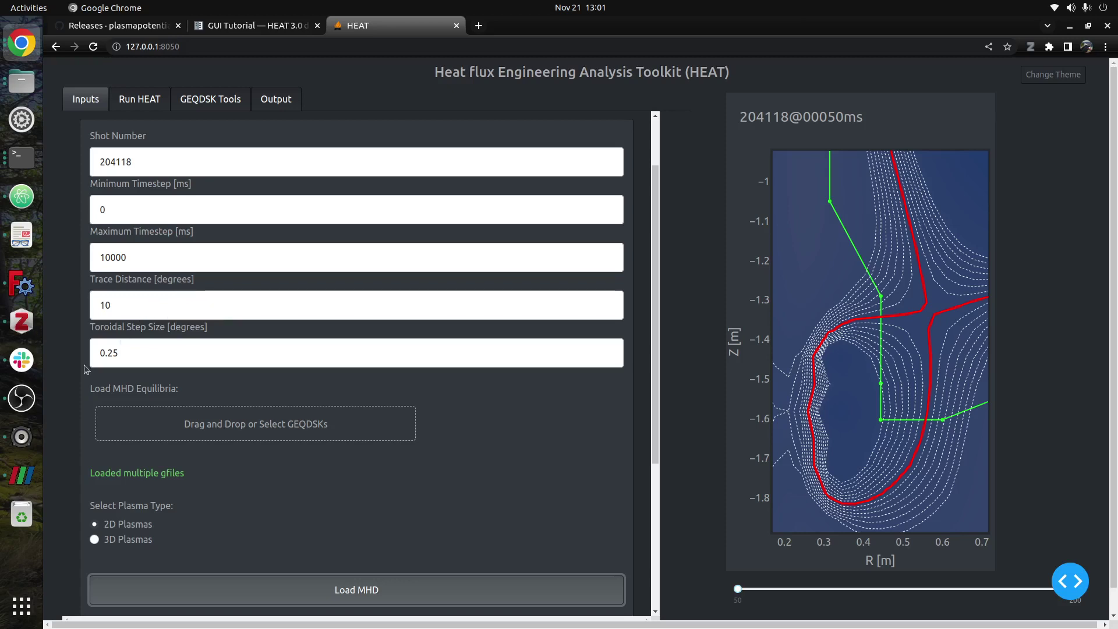
Step: Switch to FreeCAD and examine the tiles nearly edge-on, looking closely at the top surfaces and the gaps between neighbouring tiles
left_click(21, 476)
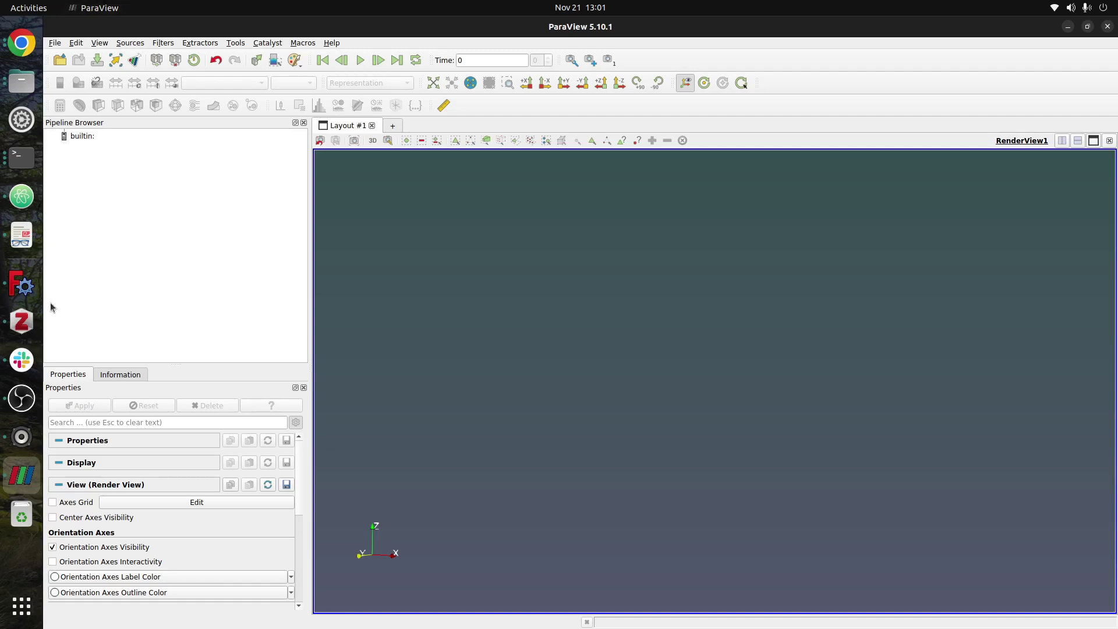
left_click(21, 286)
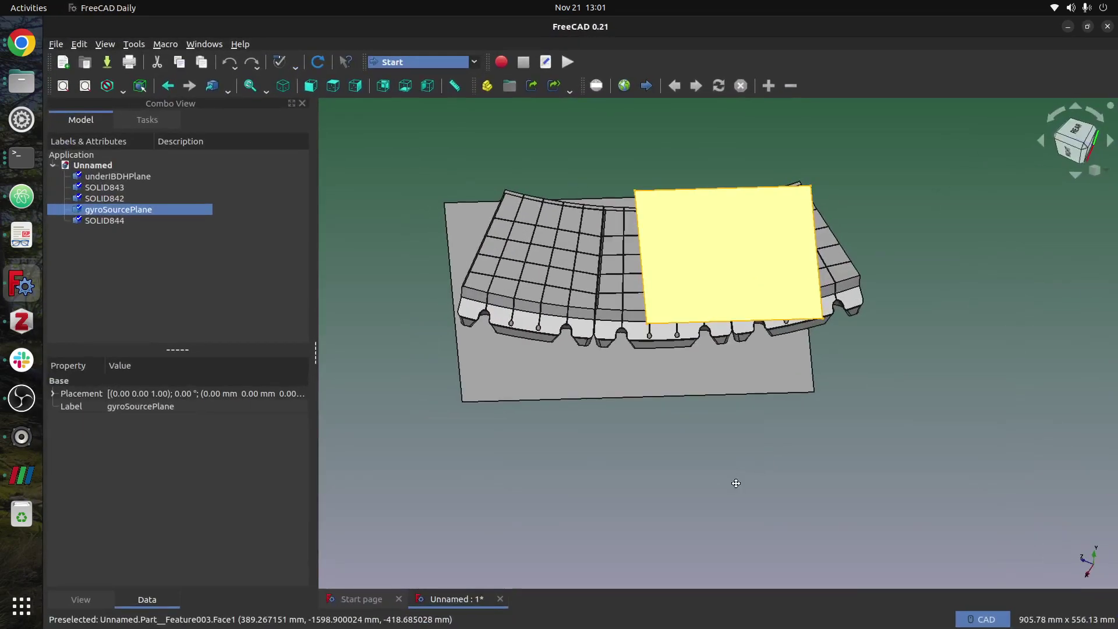
left_click_drag(736, 483, 730, 432)
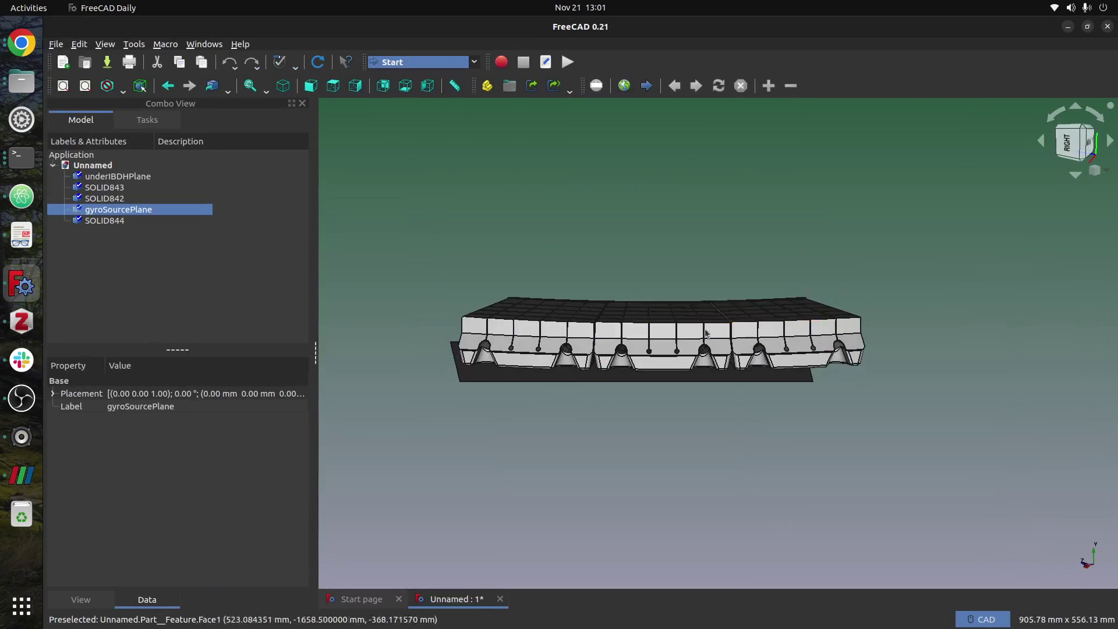
scroll(681, 320, "up", 4)
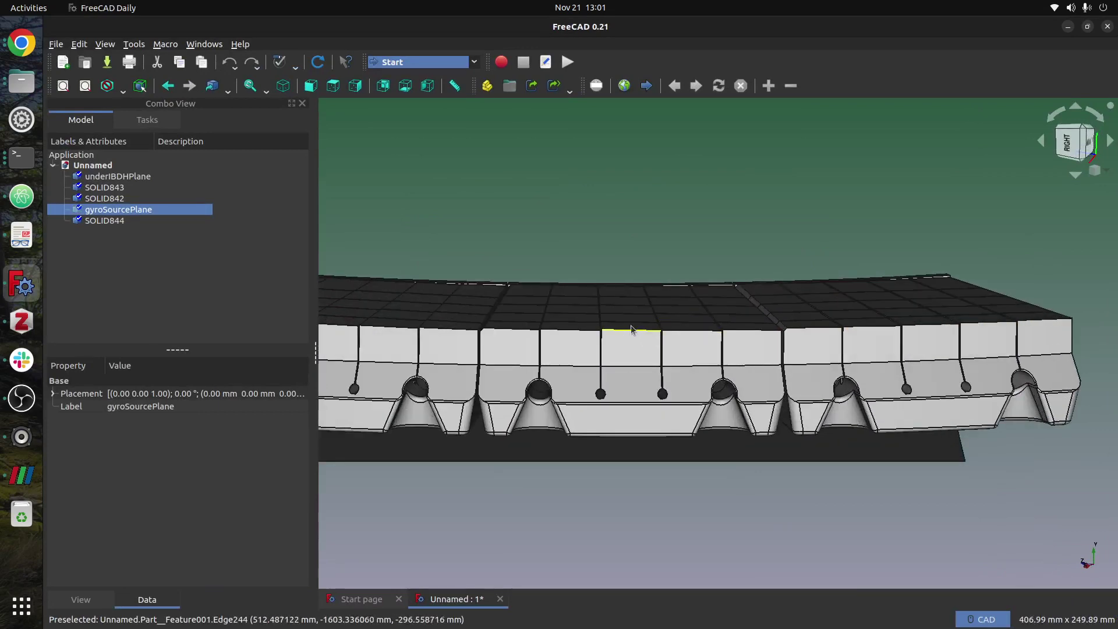
scroll(627, 332, "up", 3)
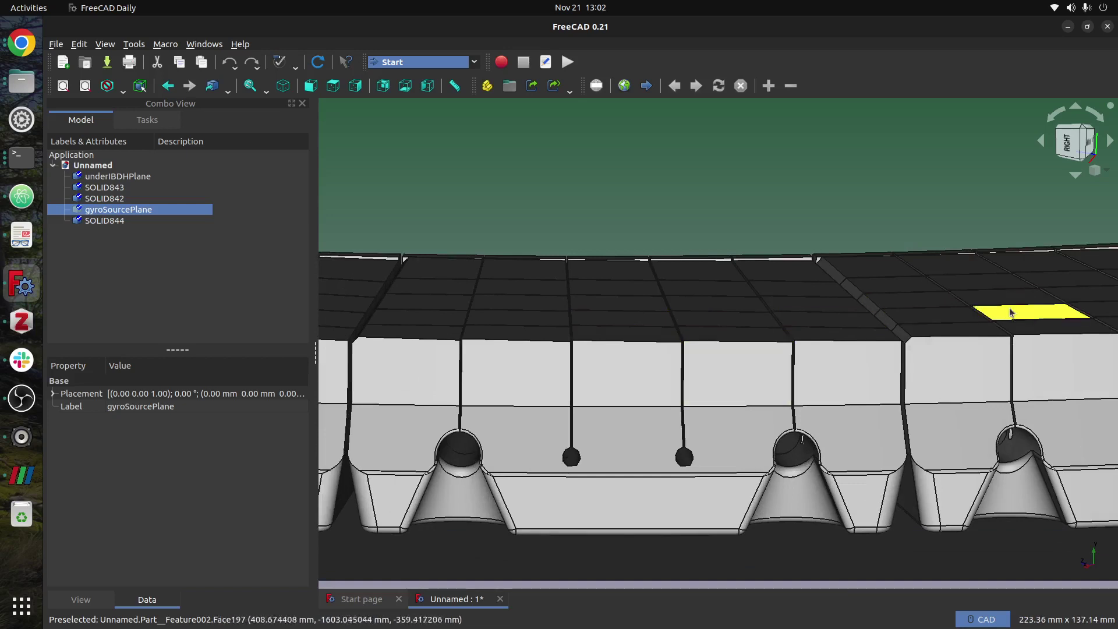
scroll(982, 314, "down", 4)
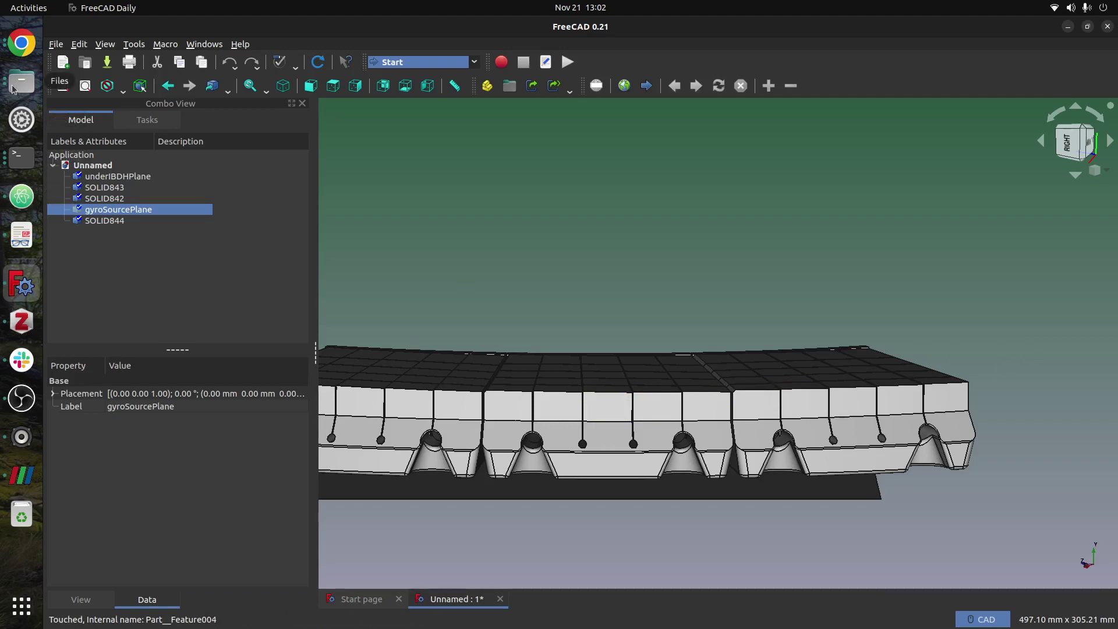
Step: Switch back to HEAT in Chrome, review the Trace Distance and set the Toroidal Step Size to 1.0 degrees
left_click(22, 42)
double_click(103, 304)
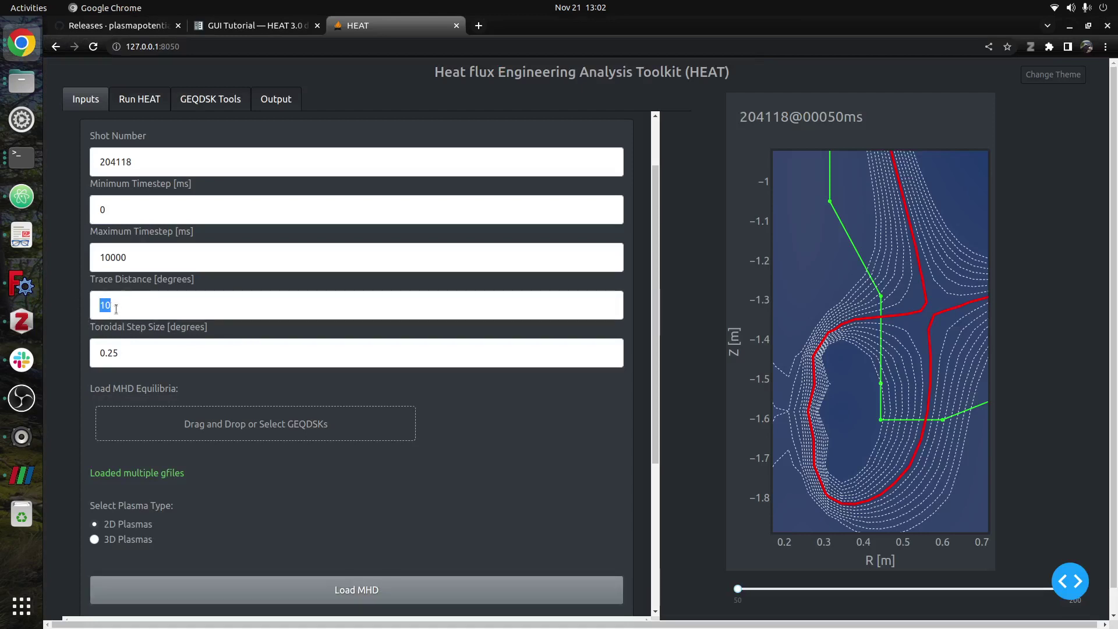
left_click(123, 354)
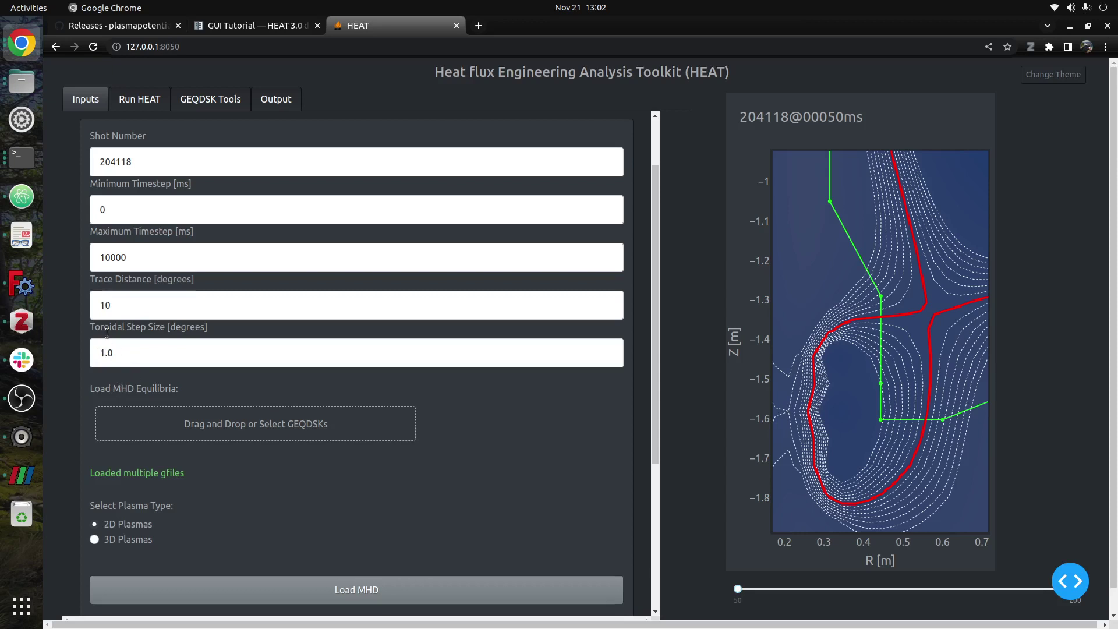
left_click_drag(96, 332, 173, 332)
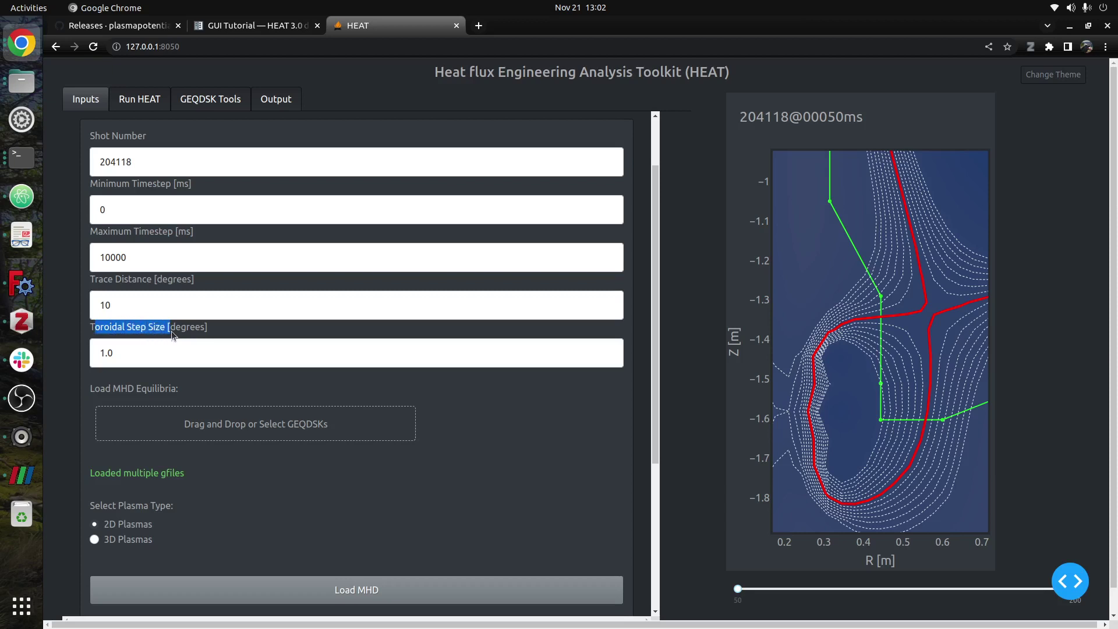
Step: Load the resolution settings in the CAD Settings with the Intersect Resolution at standard
left_click(115, 358)
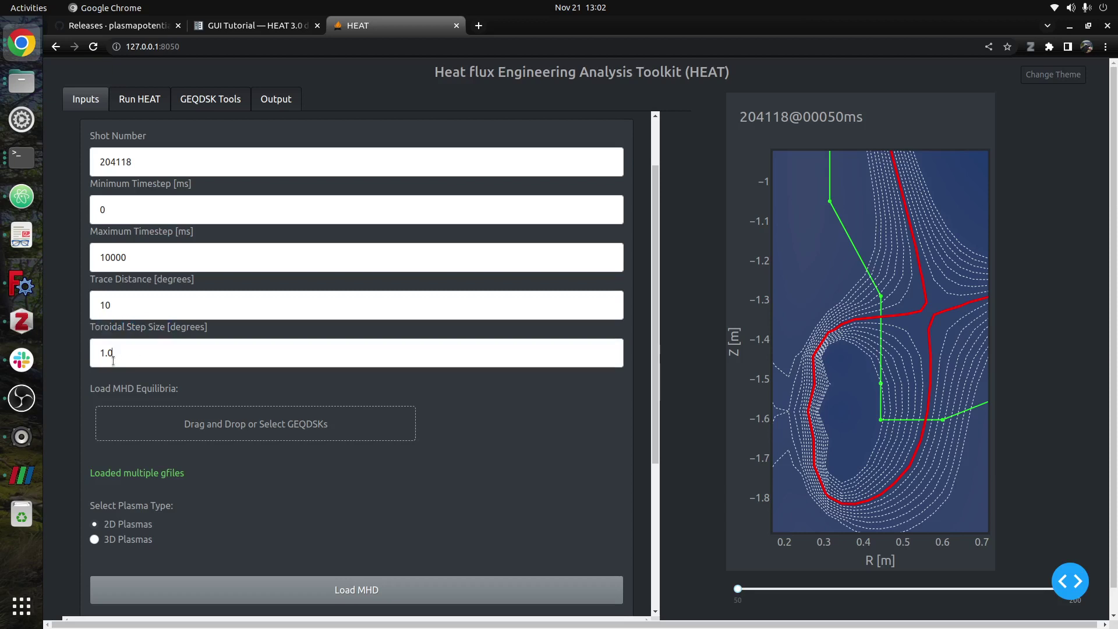
scroll(154, 330, "down", 2)
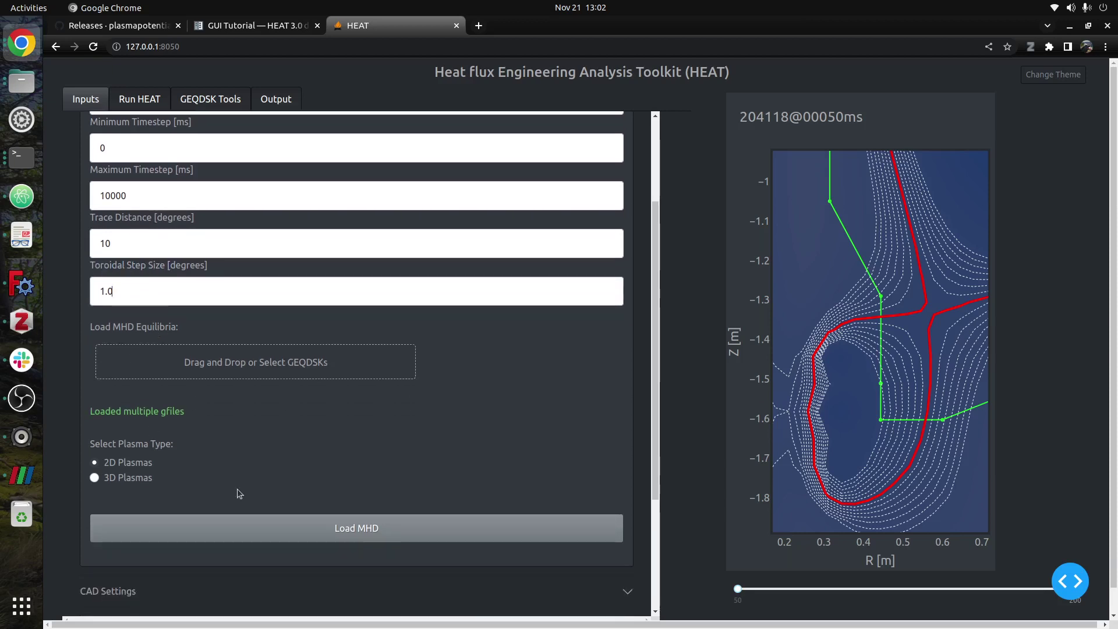
scroll(424, 400, "down", 3)
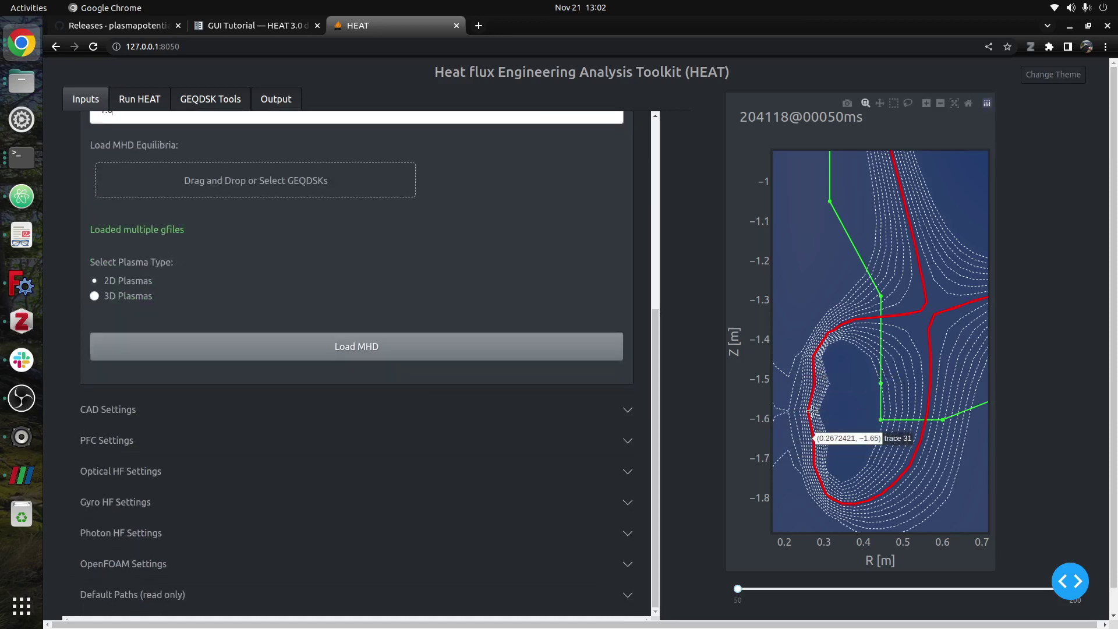
left_click(216, 406)
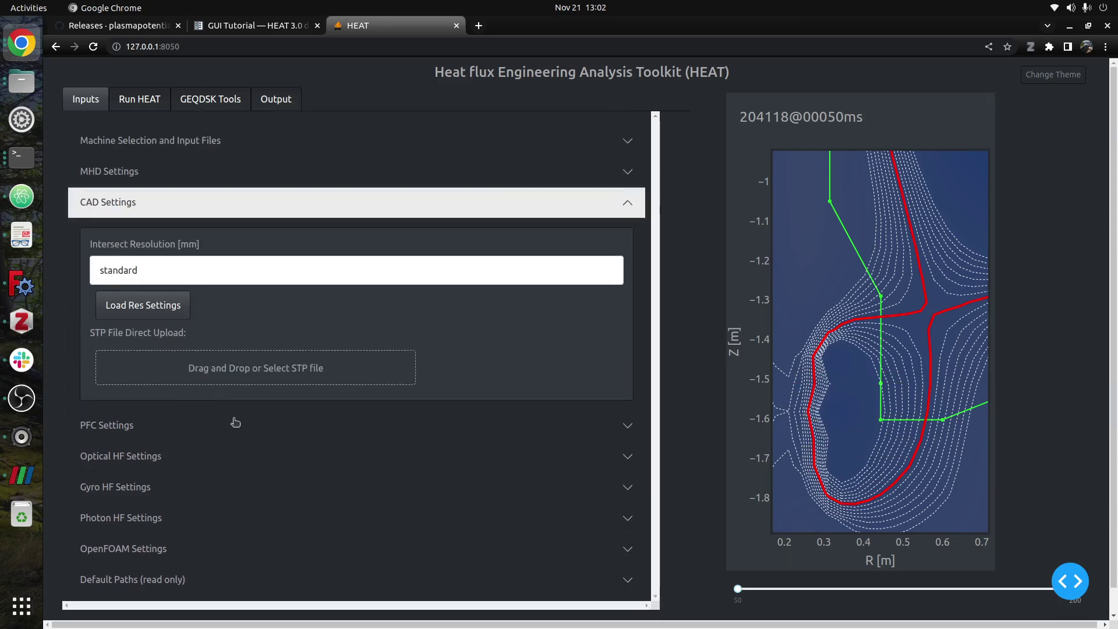
left_click(145, 305)
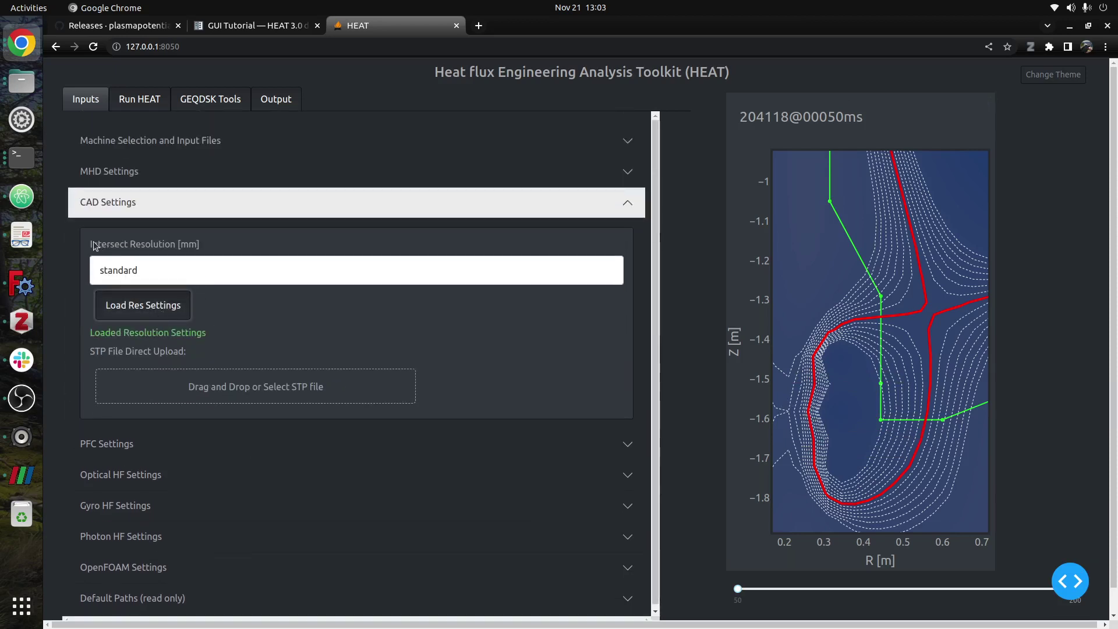
left_click_drag(92, 244, 176, 249)
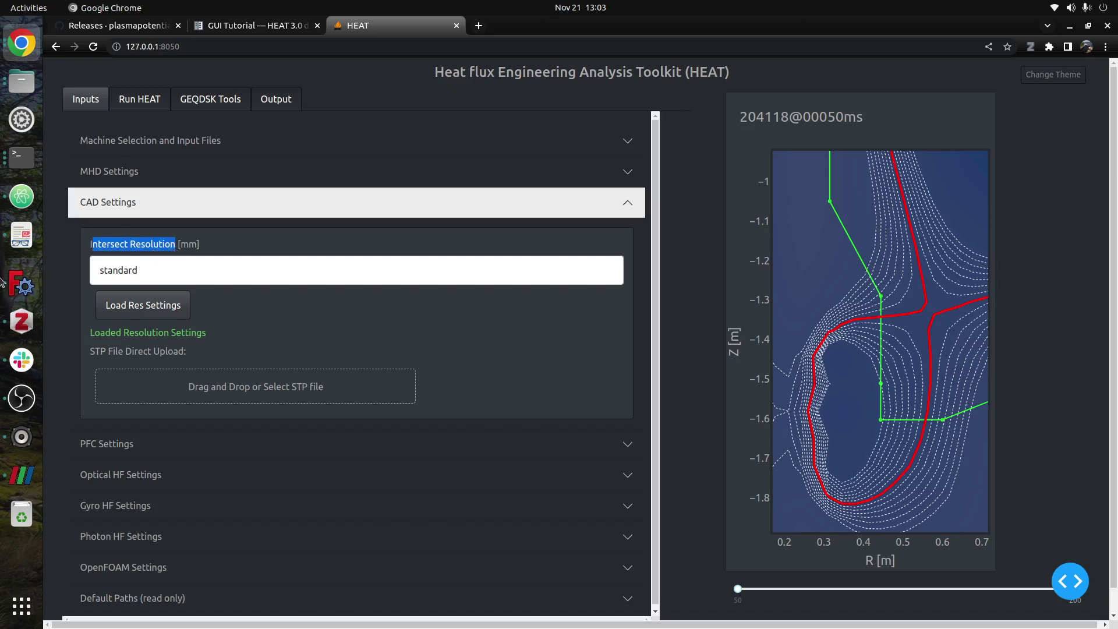
Step: Switch to FreeCAD and examine the middle tile SOLID843 from a raised angle, then return to HEAT in Chrome
left_click(22, 286)
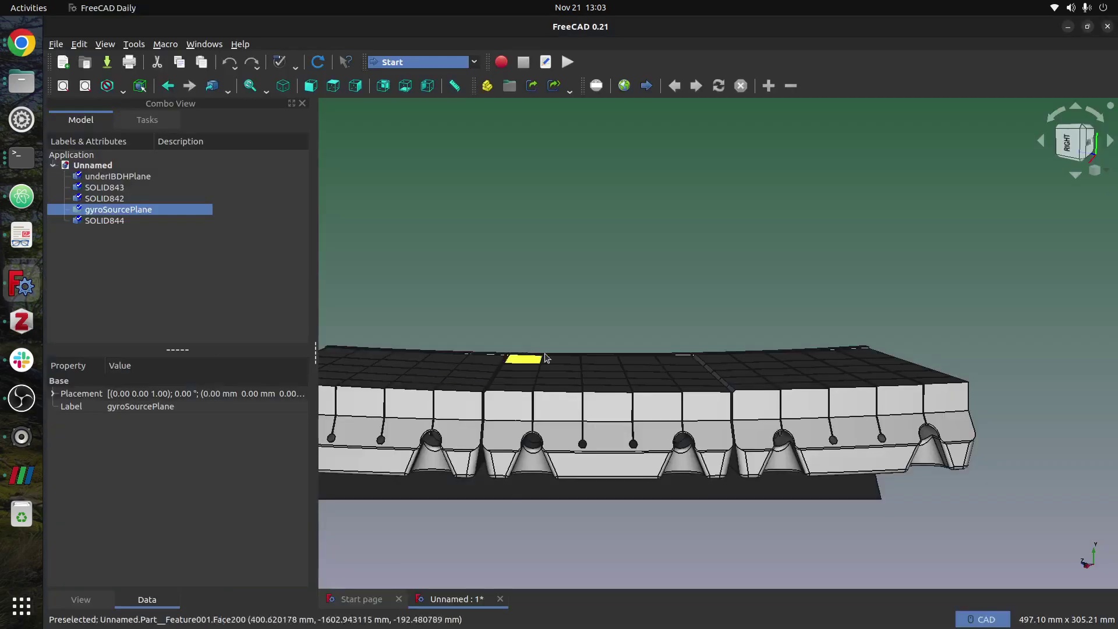
left_click(591, 429)
left_click_drag(616, 217, 644, 274)
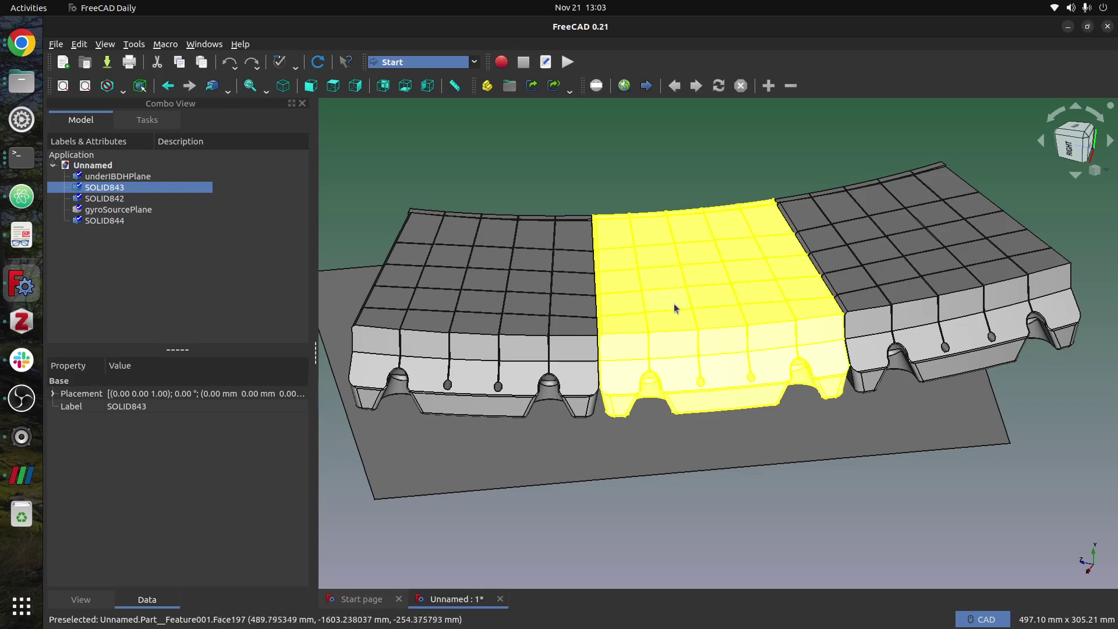
left_click(22, 43)
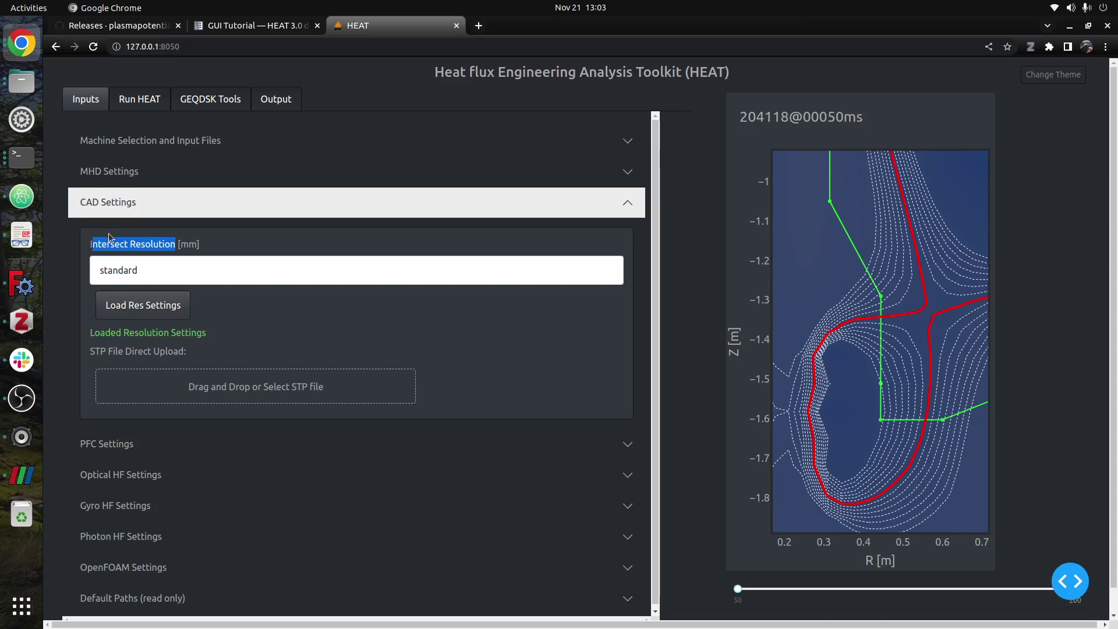
Step: Identify the neighbouring tiles and underIBDHPlane in FreeCAD, then return to HEAT and review the Intersect Resolution value
left_click(22, 285)
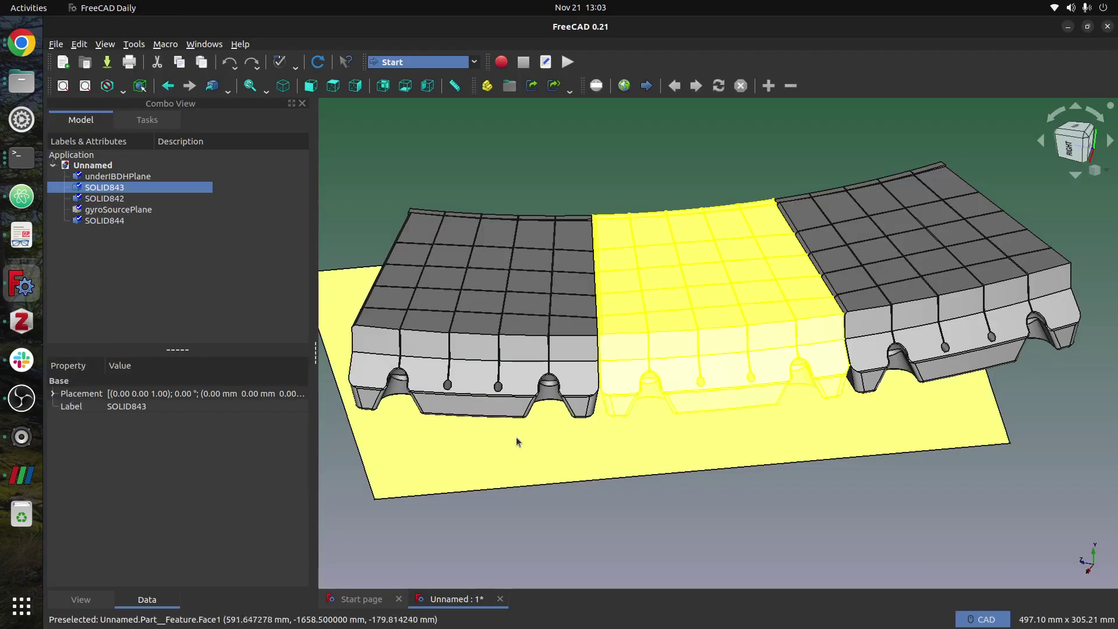
left_click(970, 311)
left_click(487, 365)
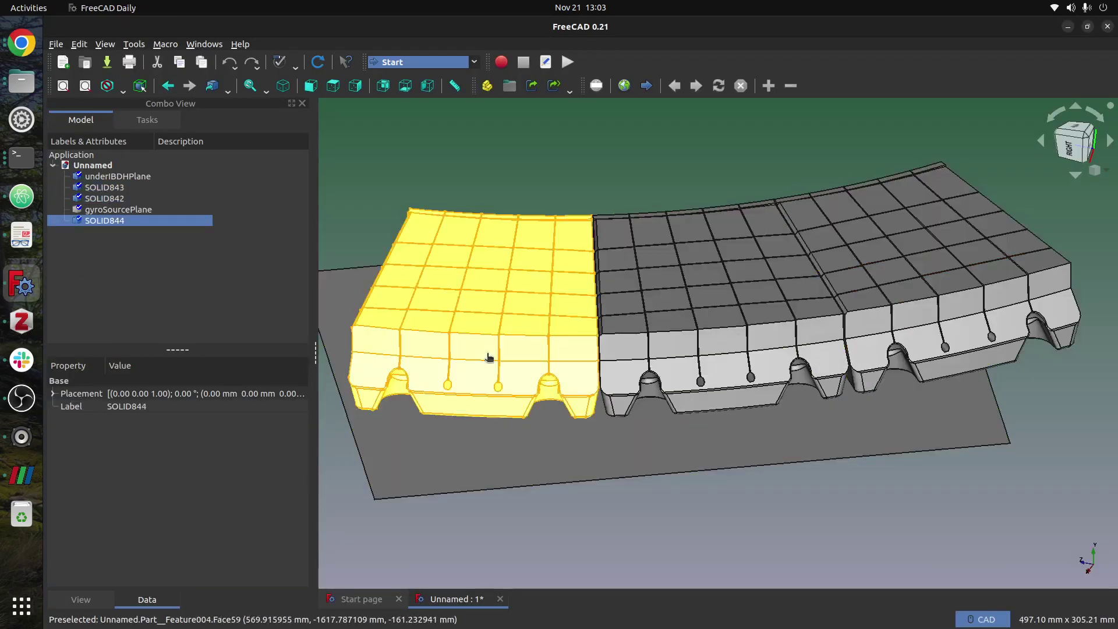
left_click(476, 448)
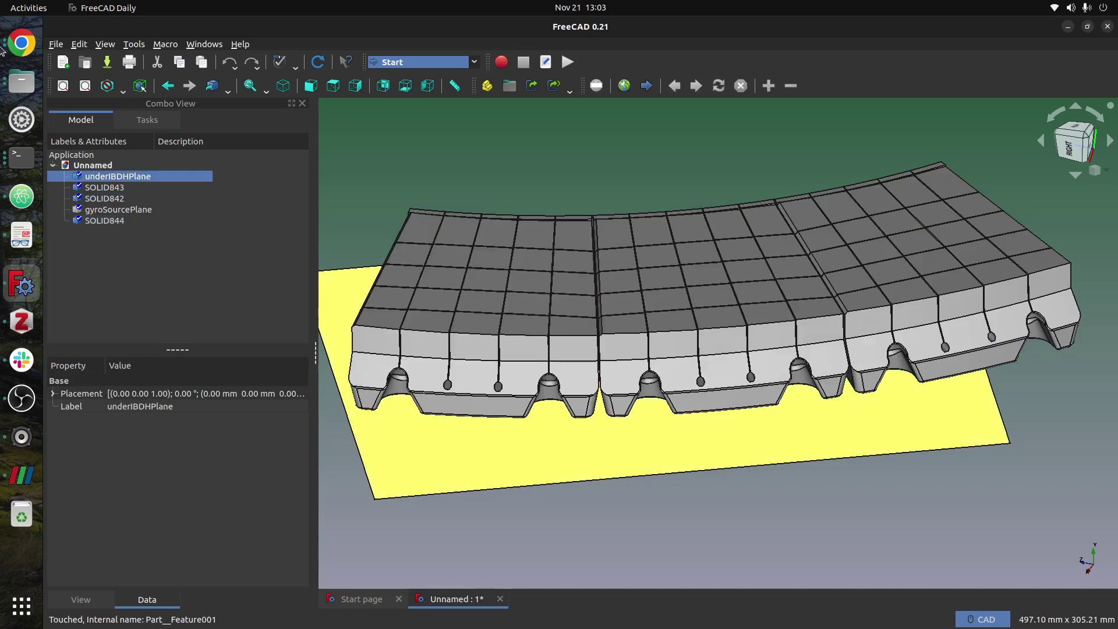
left_click(22, 43)
left_click_drag(138, 271, 89, 272)
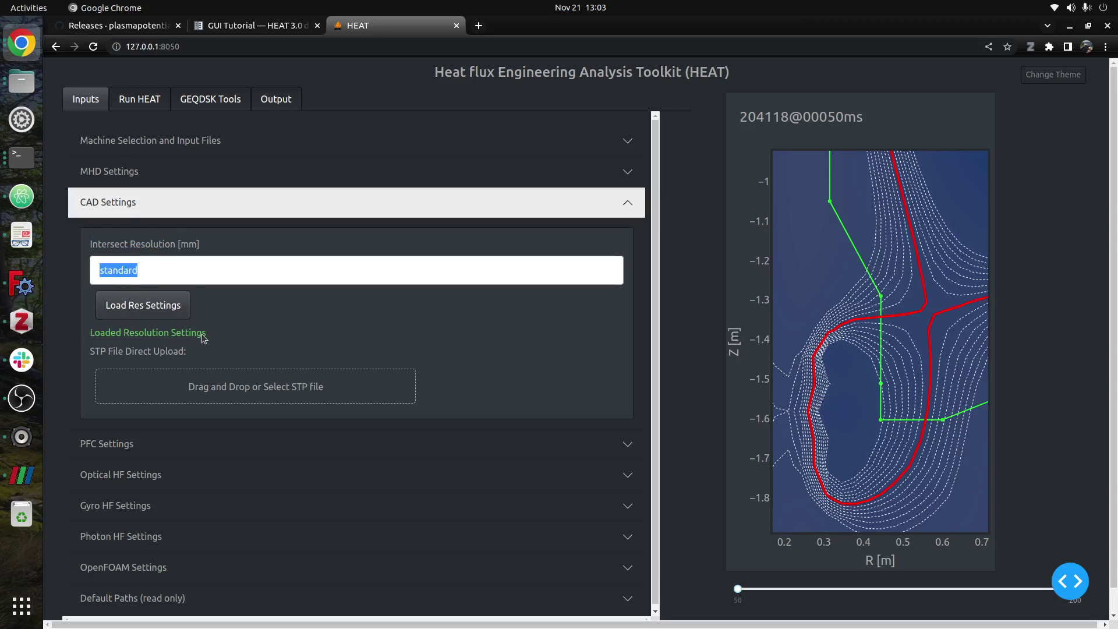
Step: Upload testCaseIBDH_v3.0.0.step from the nstx folder as the STP file in the CAD Settings
left_click(16, 90)
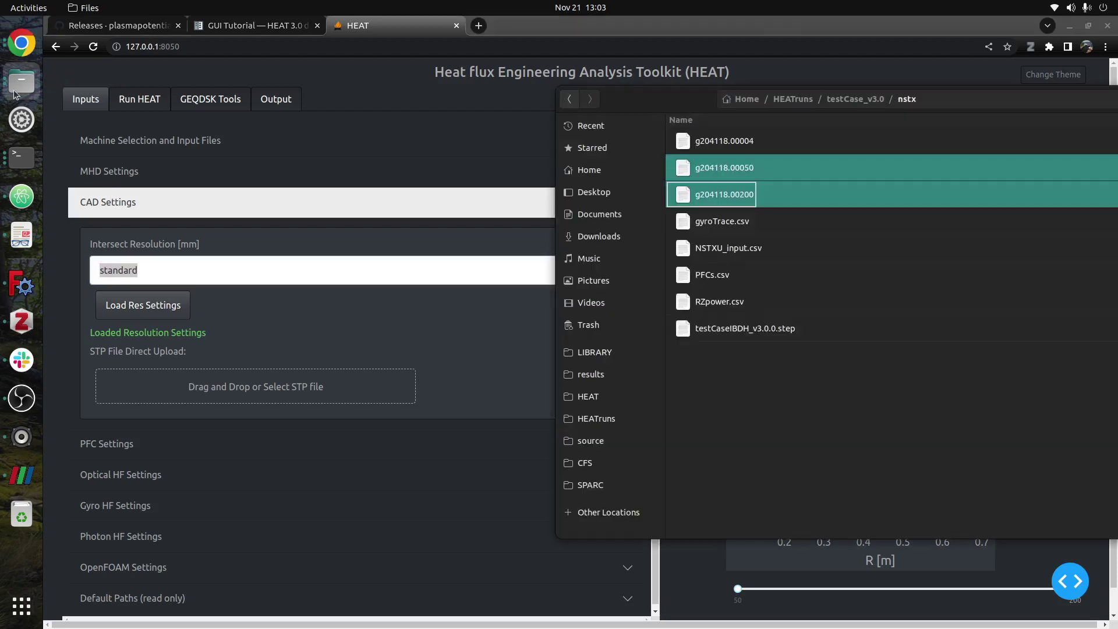
left_click(738, 396)
left_click(746, 336)
left_click_drag(809, 334, 308, 388)
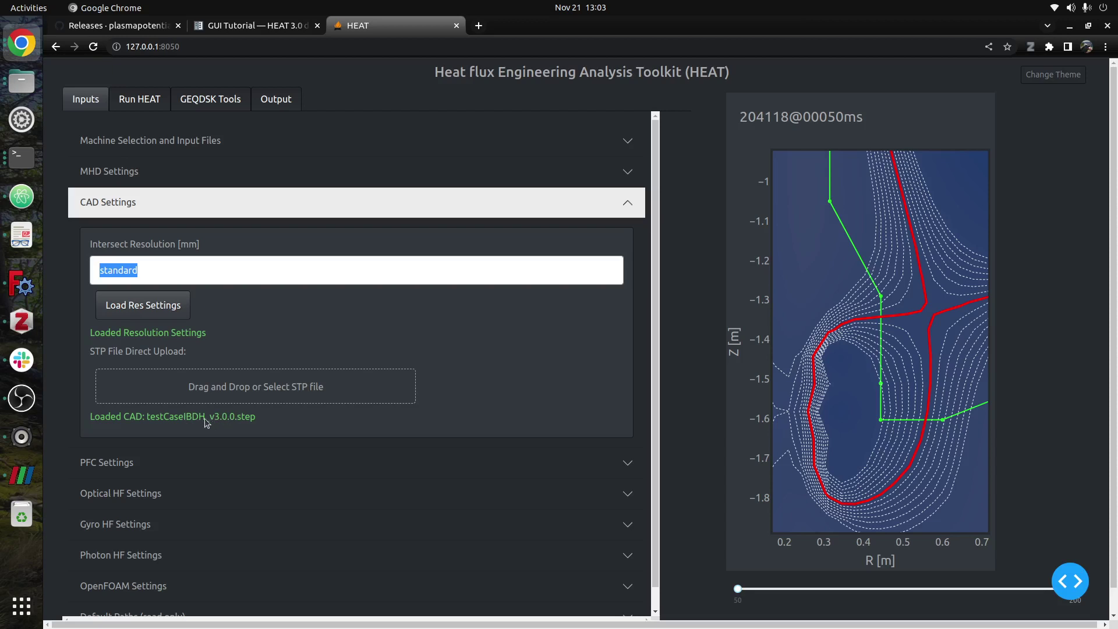
Step: Switch to the terminal to check the STEP file loading and CAD permutation messages, then return to HEAT
left_click(21, 158)
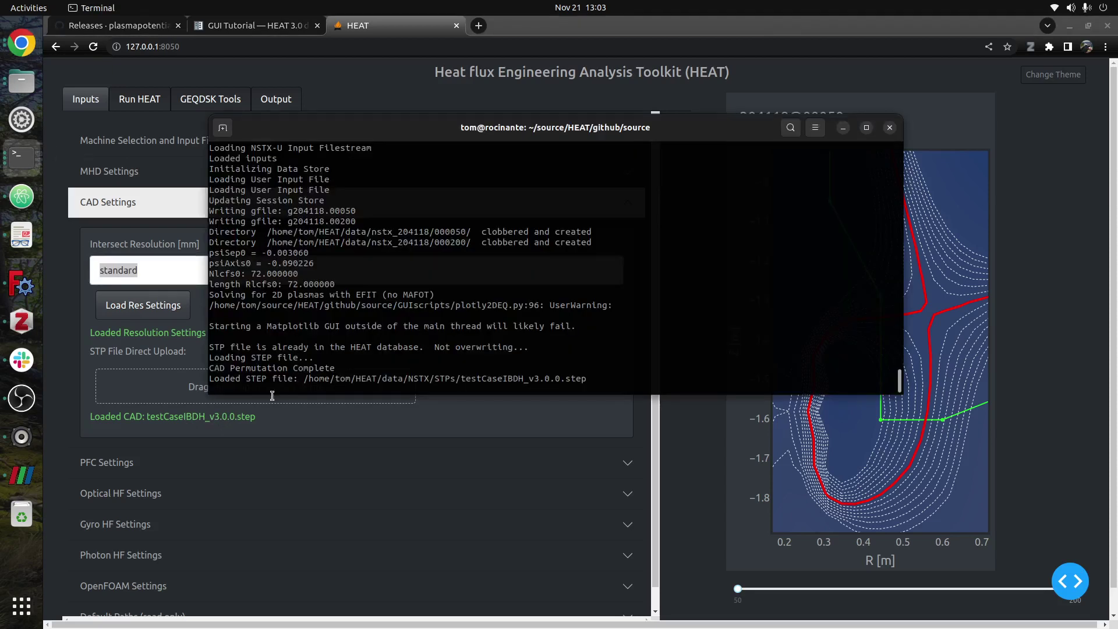
left_click_drag(230, 378, 423, 378)
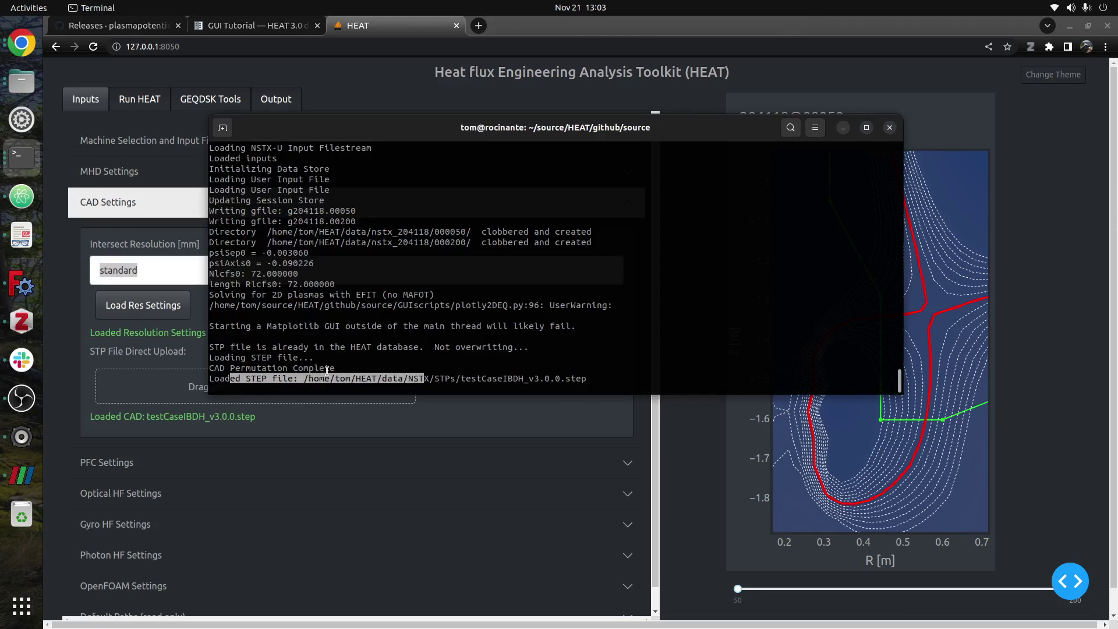
left_click_drag(336, 378, 292, 367)
left_click(73, 396)
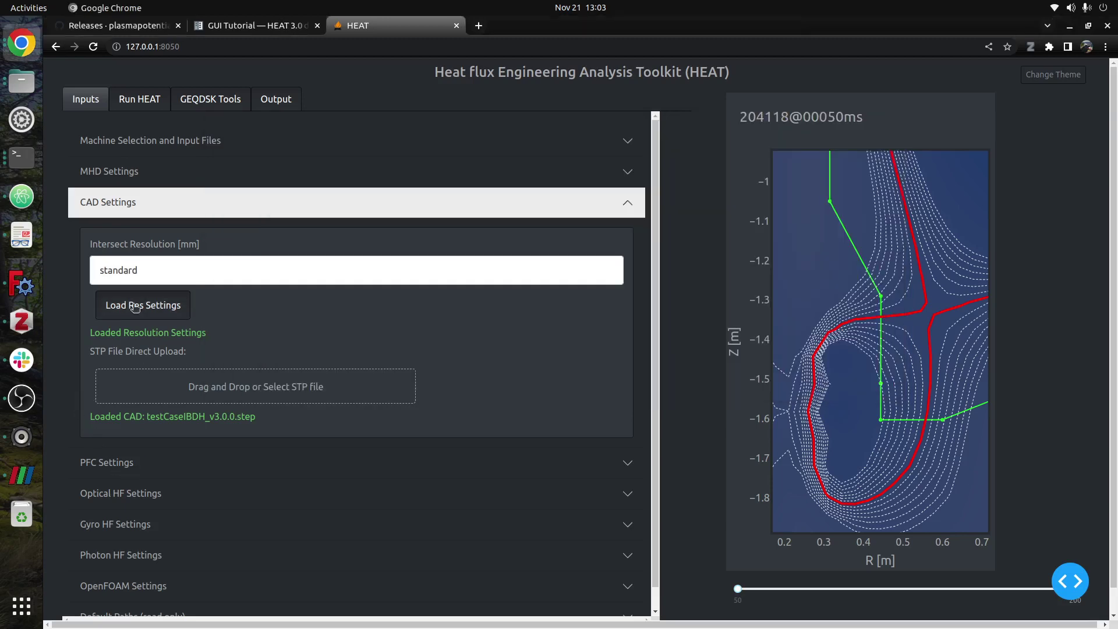
Step: Add PFCs.csv from the nstx folder in the PFC Settings and load its PFC data into HEAT
left_click(412, 204)
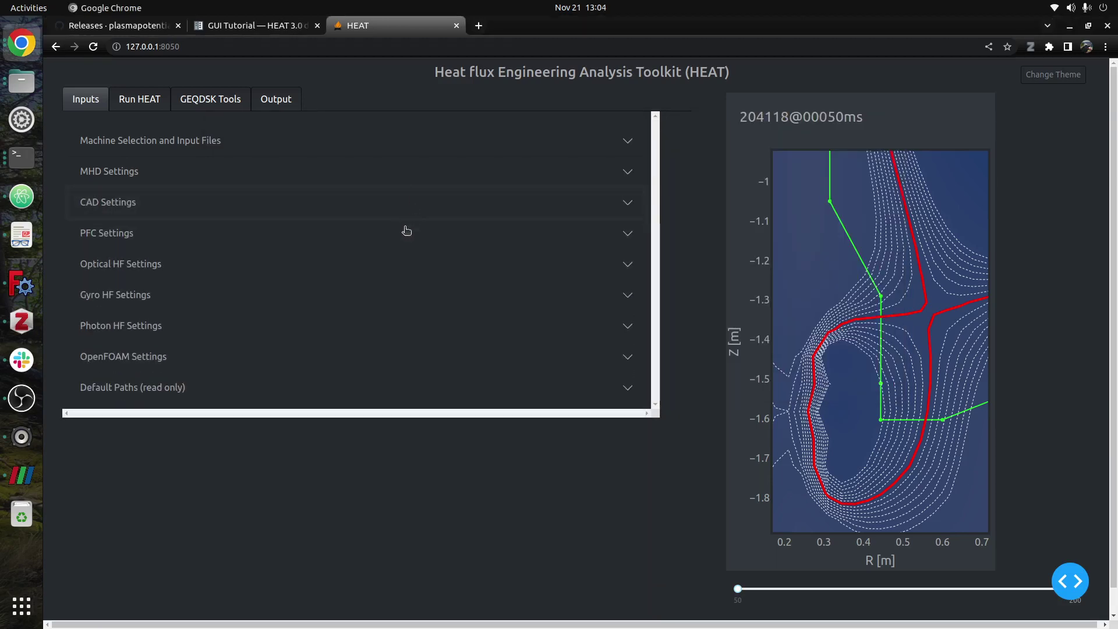
left_click(405, 233)
left_click(22, 81)
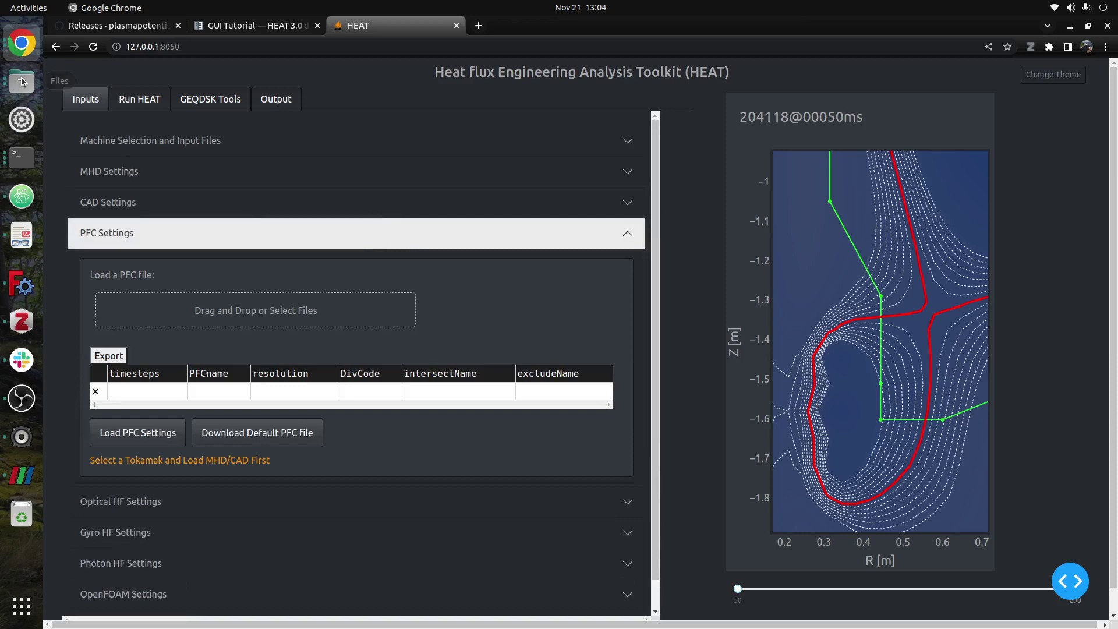
left_click_drag(710, 278, 256, 305)
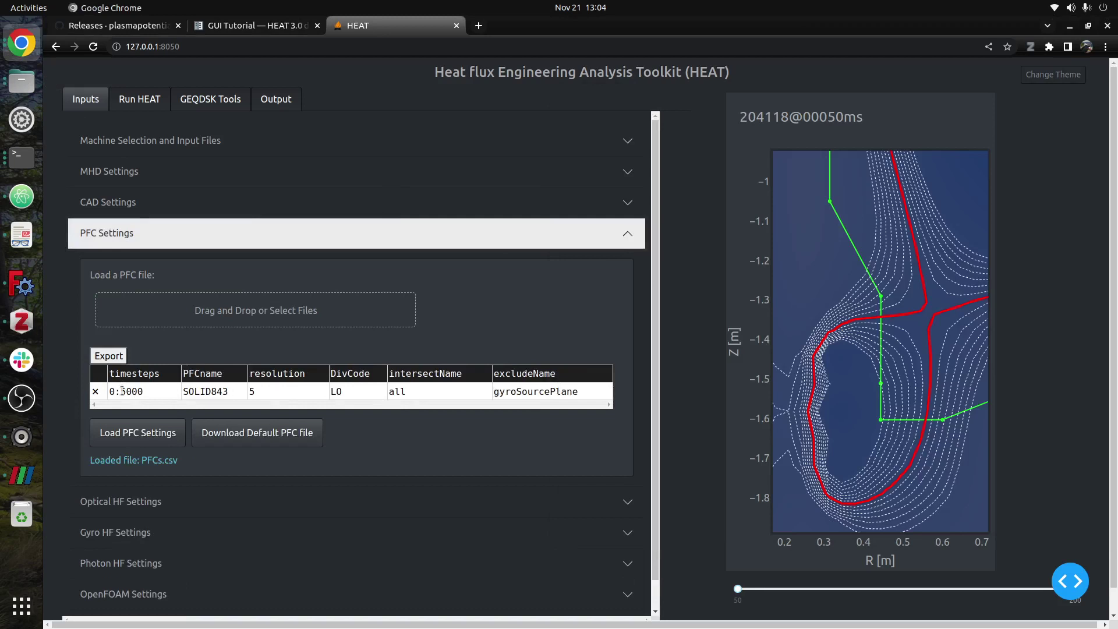
left_click(130, 444)
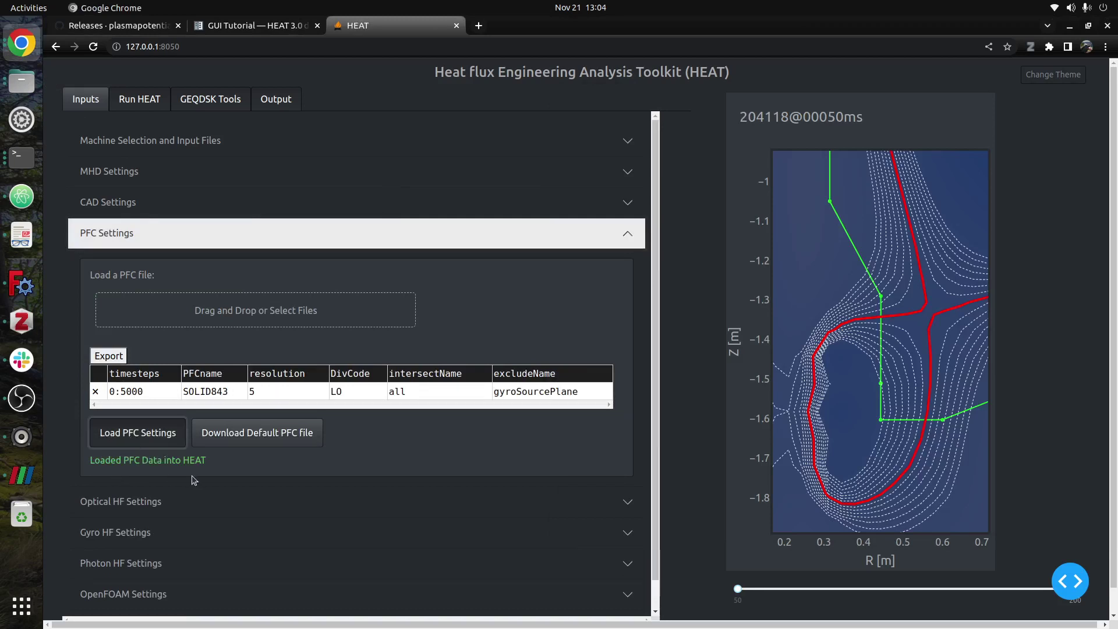
left_click(177, 233)
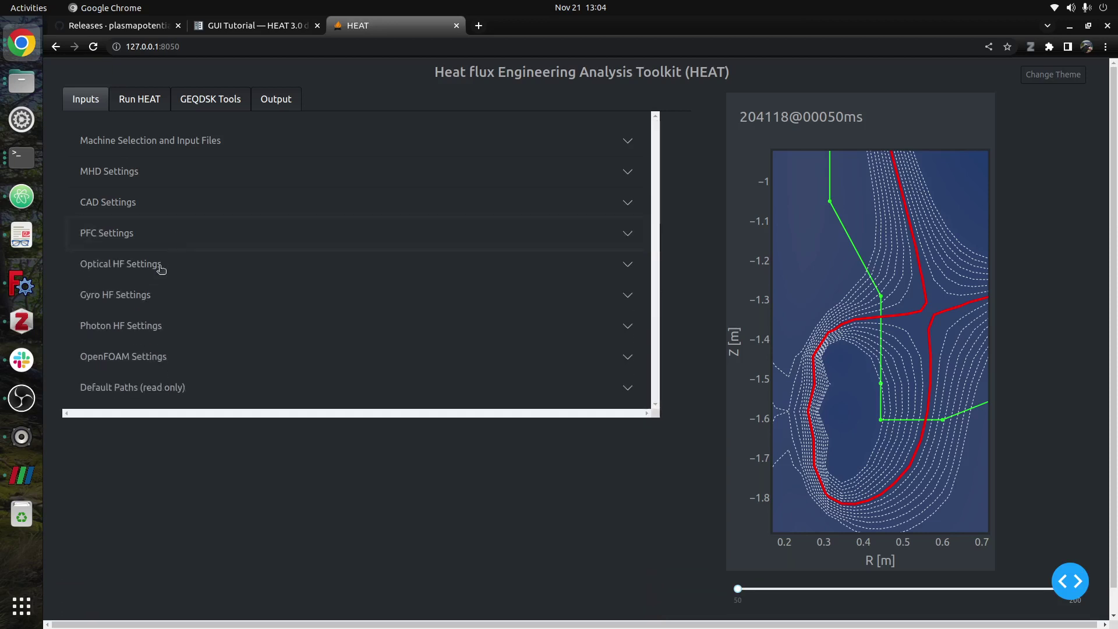
Step: Review the Optical HF Settings and choose Gaussian Spreading as the heat flux profile
left_click(160, 266)
scroll(263, 288, "down", 6)
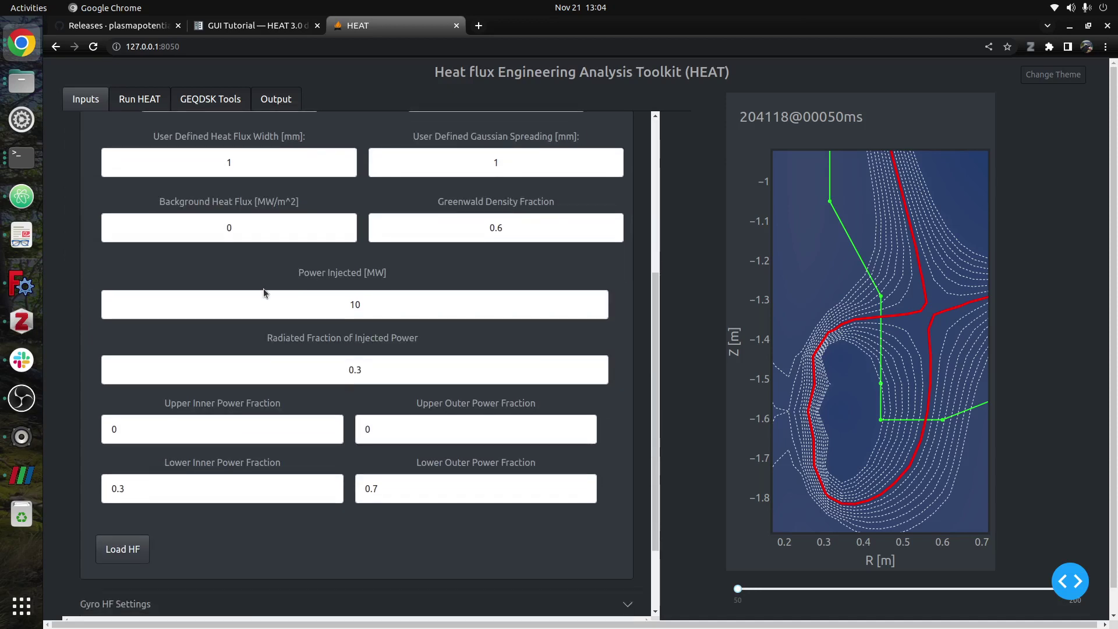
scroll(263, 288, "up", 4)
scroll(263, 289, "up", 2)
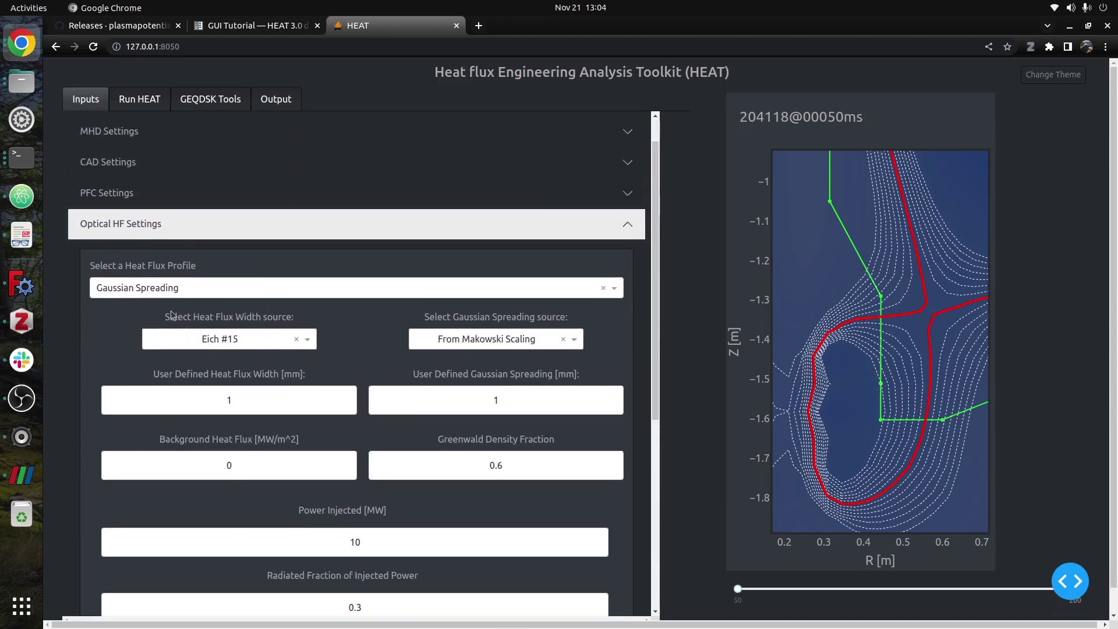
left_click(169, 290)
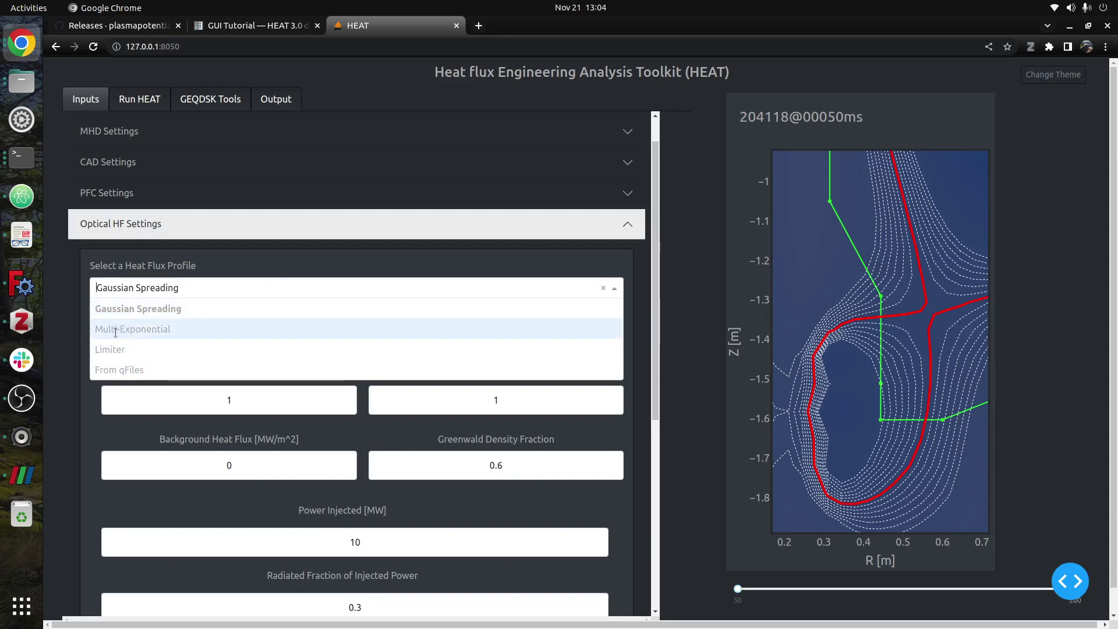
left_click(127, 308)
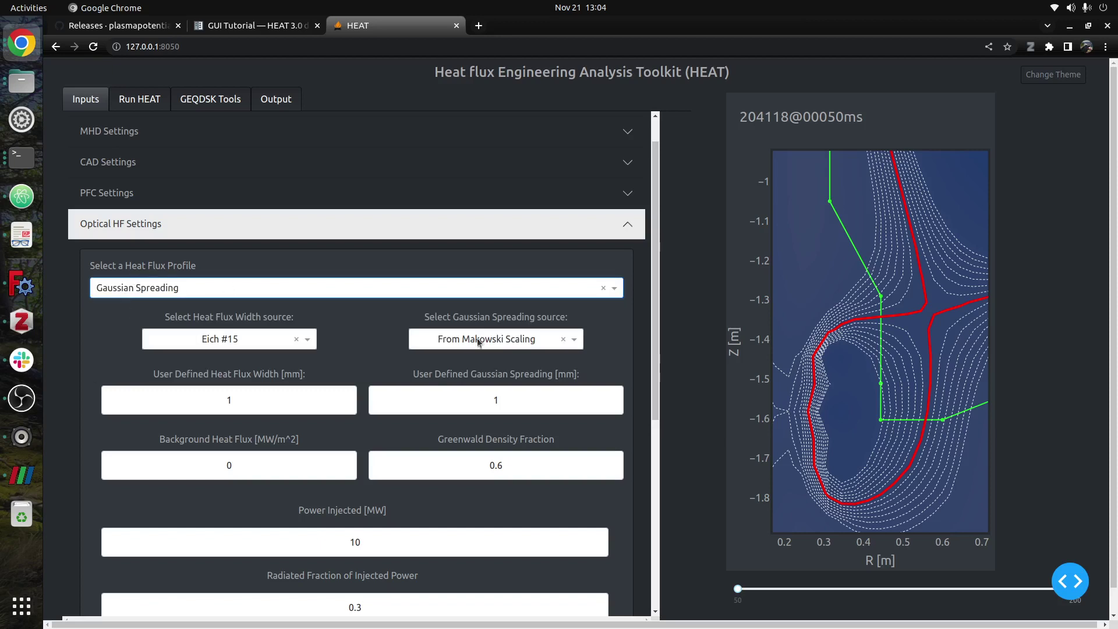
Step: Review the heat flux width and Gaussian spreading source options, keeping Eich #15 and From Makowski Scaling
scroll(377, 356, "down", 2)
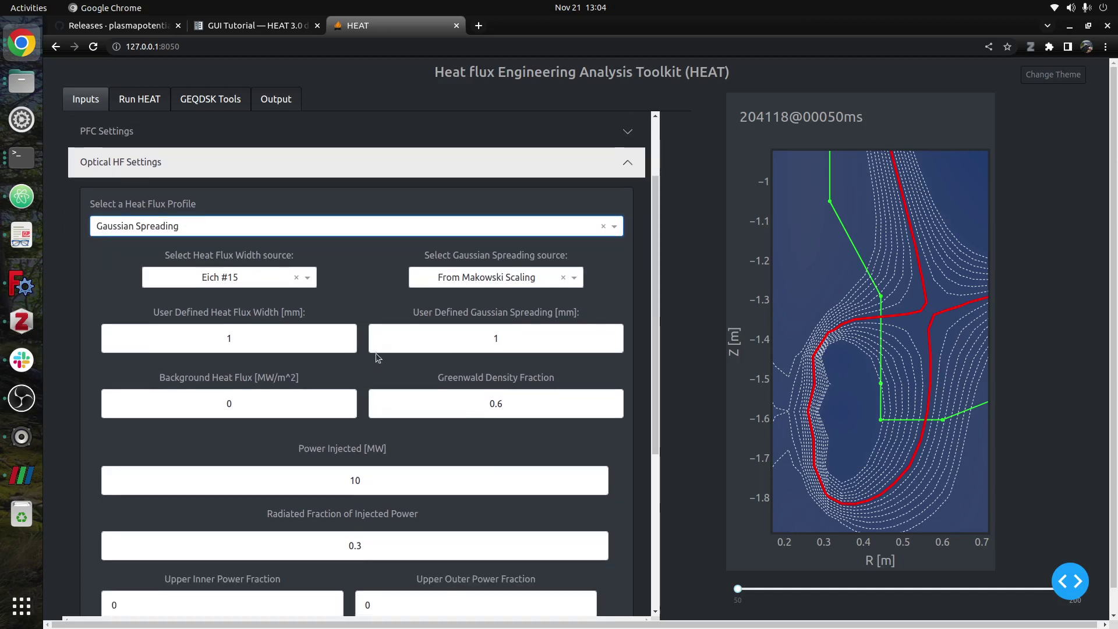
left_click(216, 280)
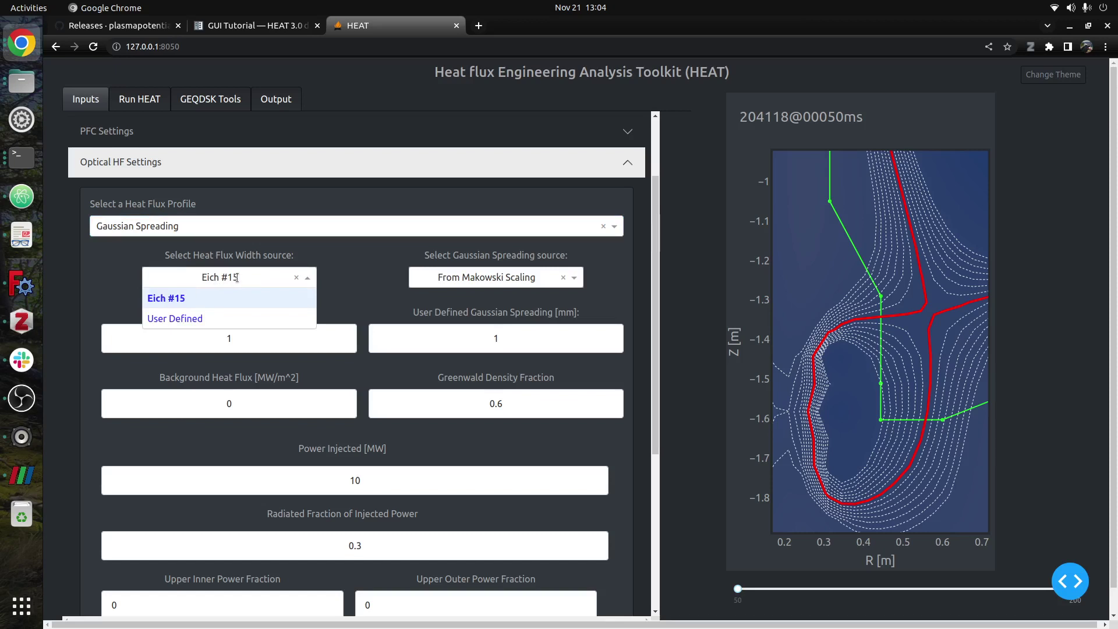
left_click(139, 287)
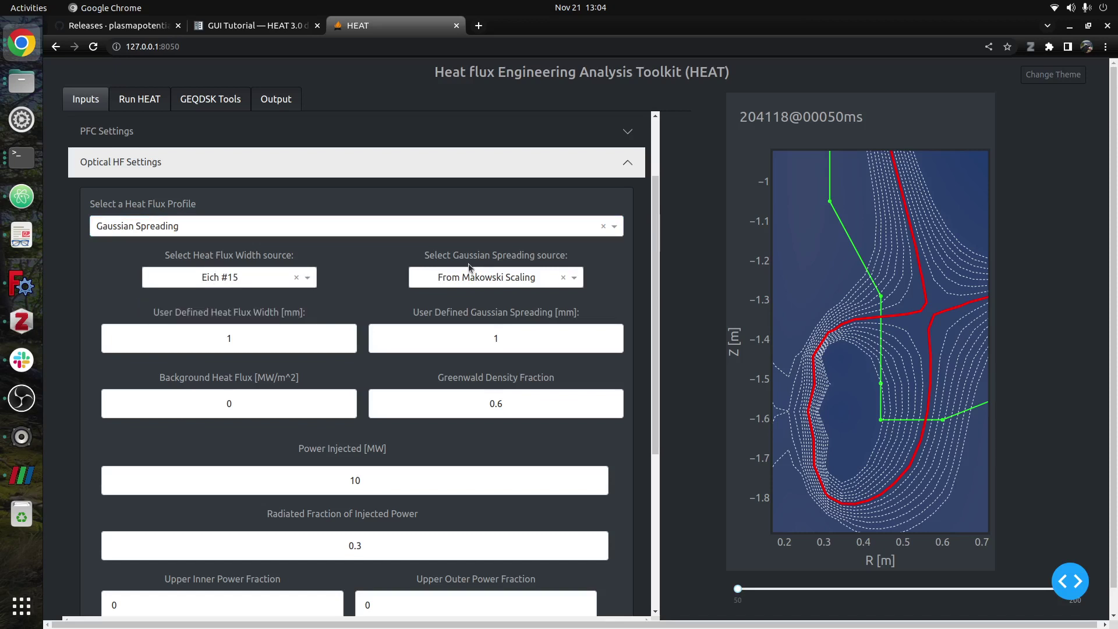
left_click(469, 280)
left_click(464, 298)
left_click(381, 271)
scroll(365, 265, "down", 4)
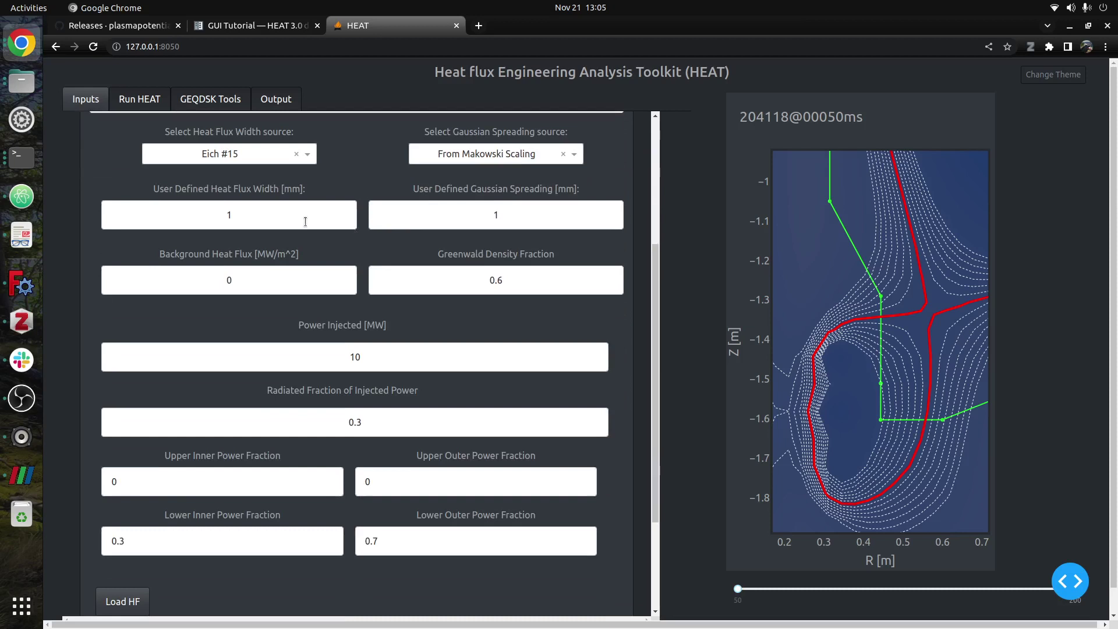
Step: Try User Defined as the heat flux width source, restore Eich #15, and look at the user-defined width and spreading fields
scroll(305, 221, "up", 2)
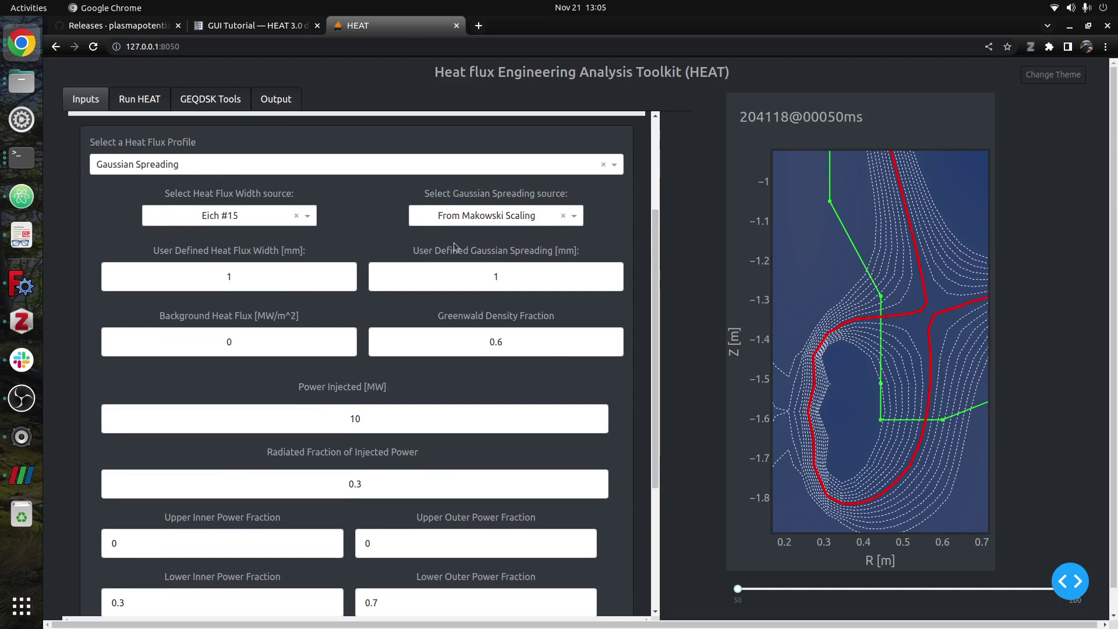
left_click(239, 216)
left_click(223, 256)
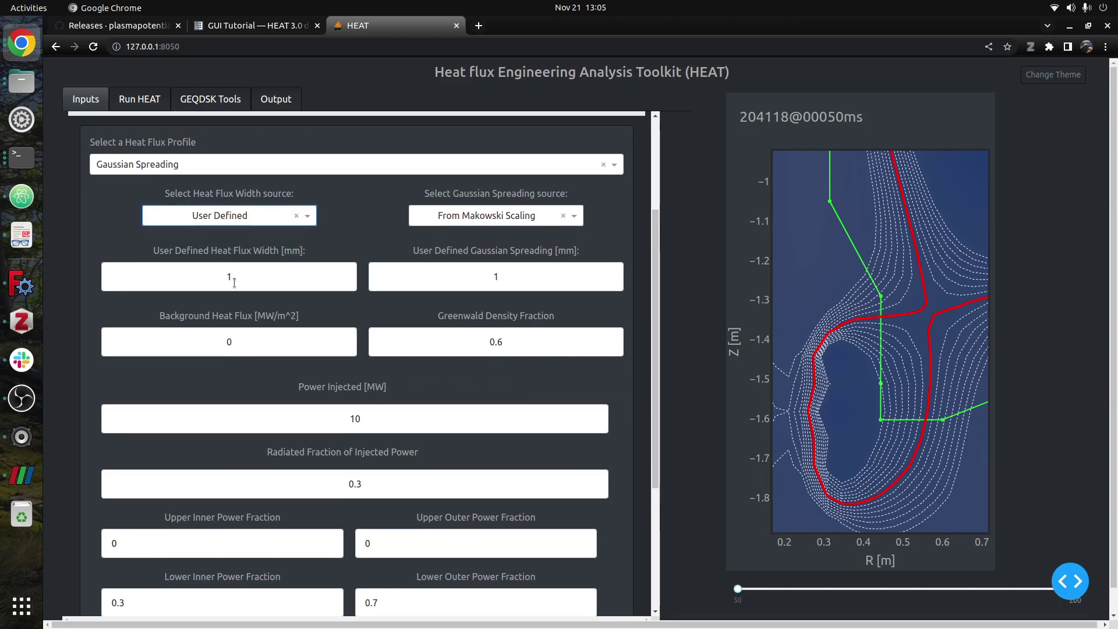
left_click(226, 218)
left_click(213, 235)
left_click(228, 274)
type("1")
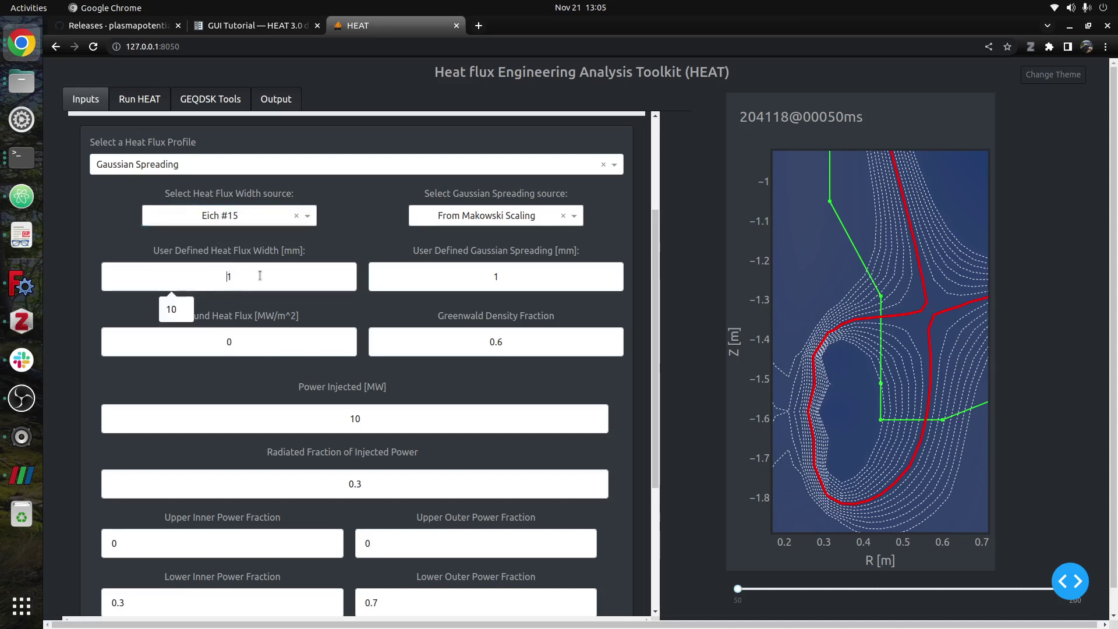
left_click(441, 271)
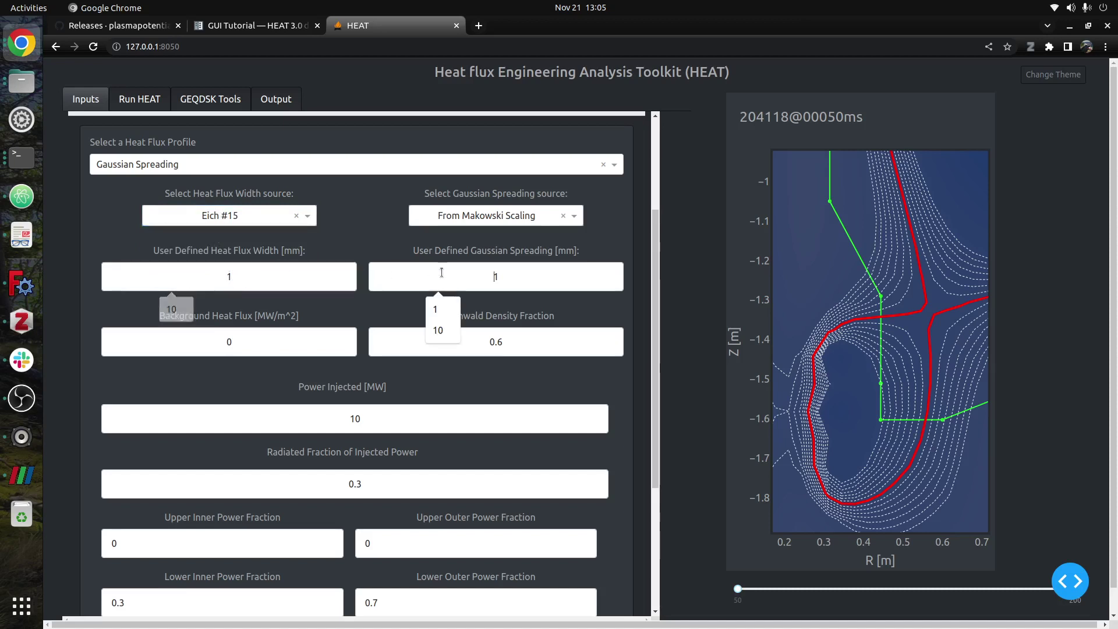
Step: Review the background heat flux, Greenwald density fraction and divertor power fraction fields in the optical heat flux settings
left_click(251, 344)
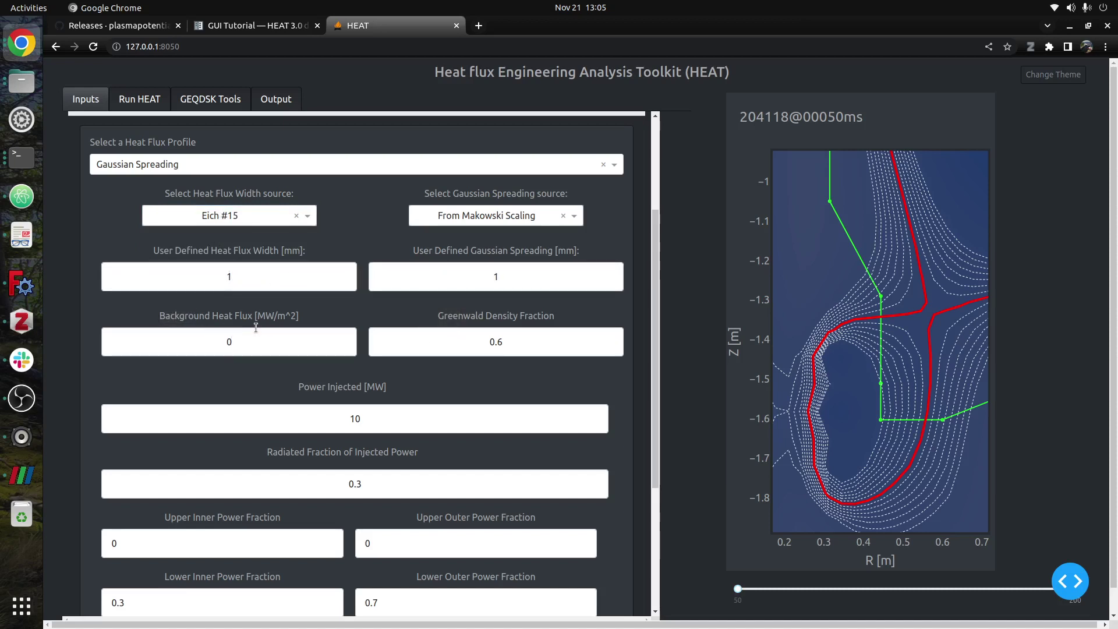
left_click(456, 340)
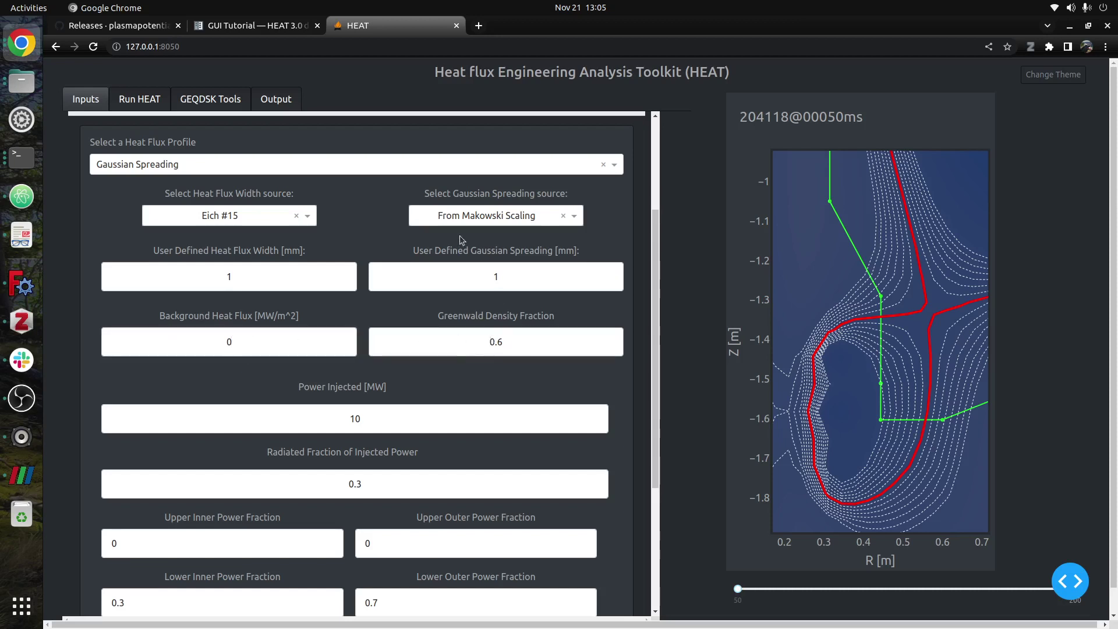
scroll(477, 343, "down", 3)
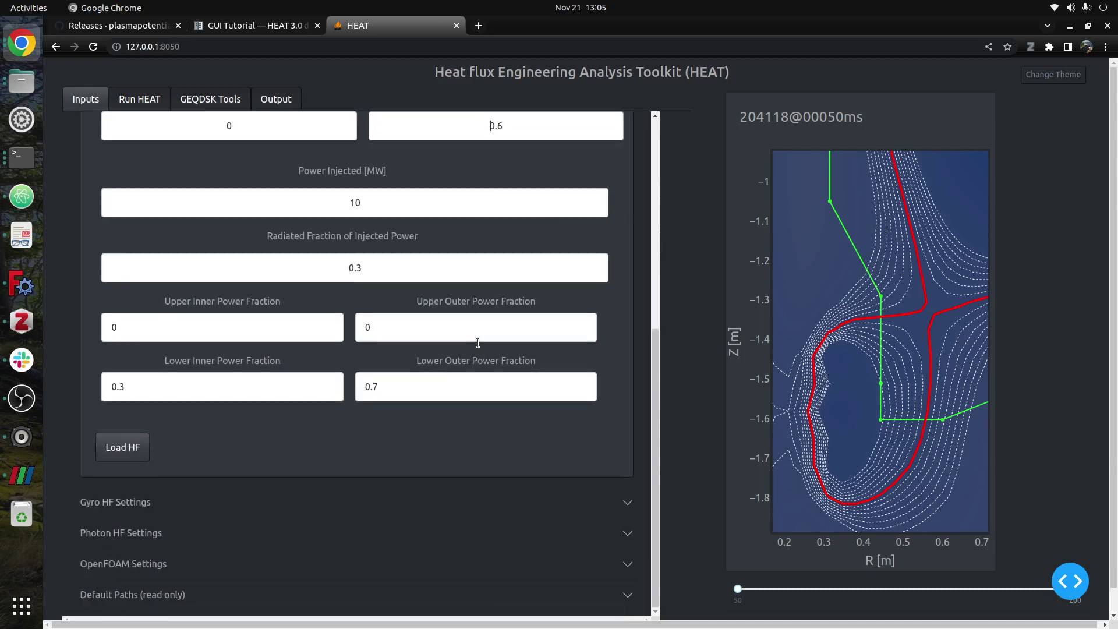
scroll(90, 268, "up", 1)
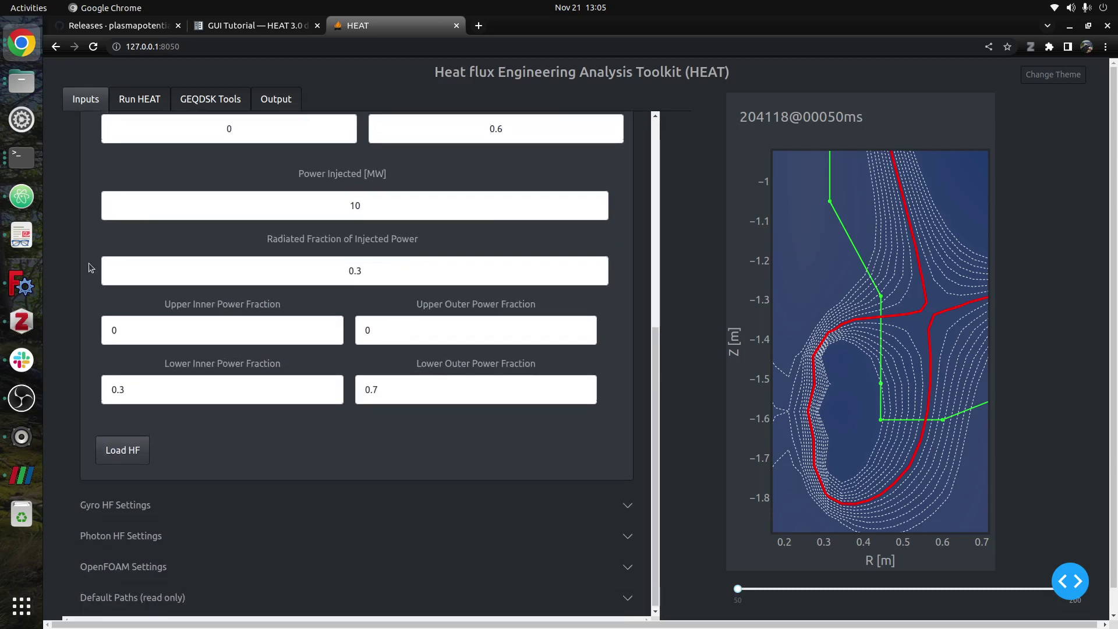
scroll(347, 346, "up", 2)
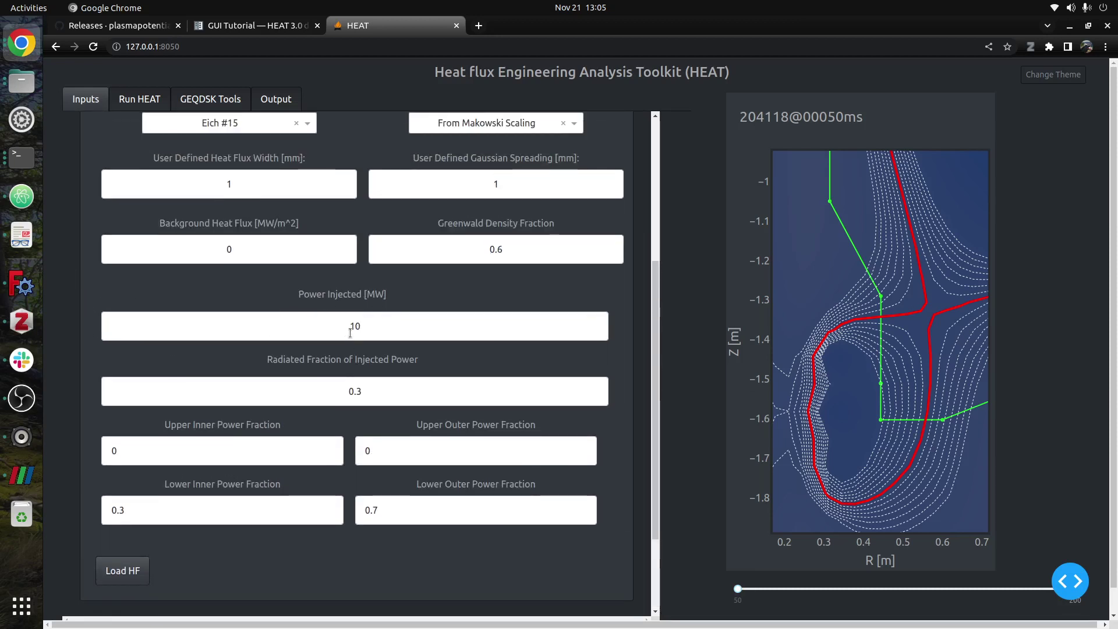
Step: Examine the injected power and radiated fraction fields together with the inner and outer power fractions below them
left_click(350, 333)
double_click(338, 327)
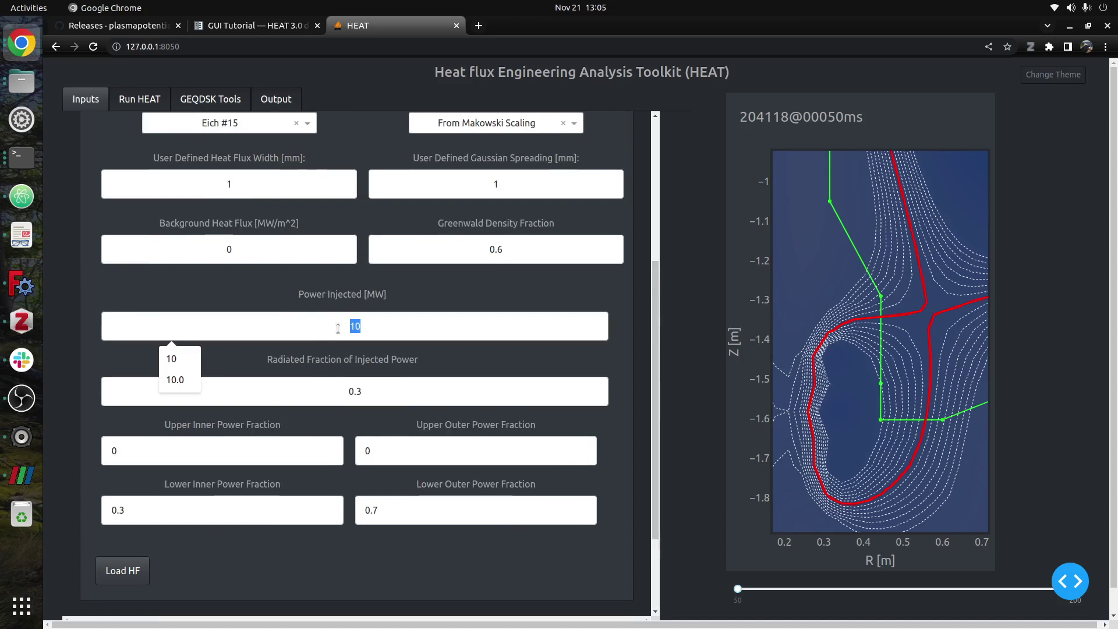
left_click(334, 359)
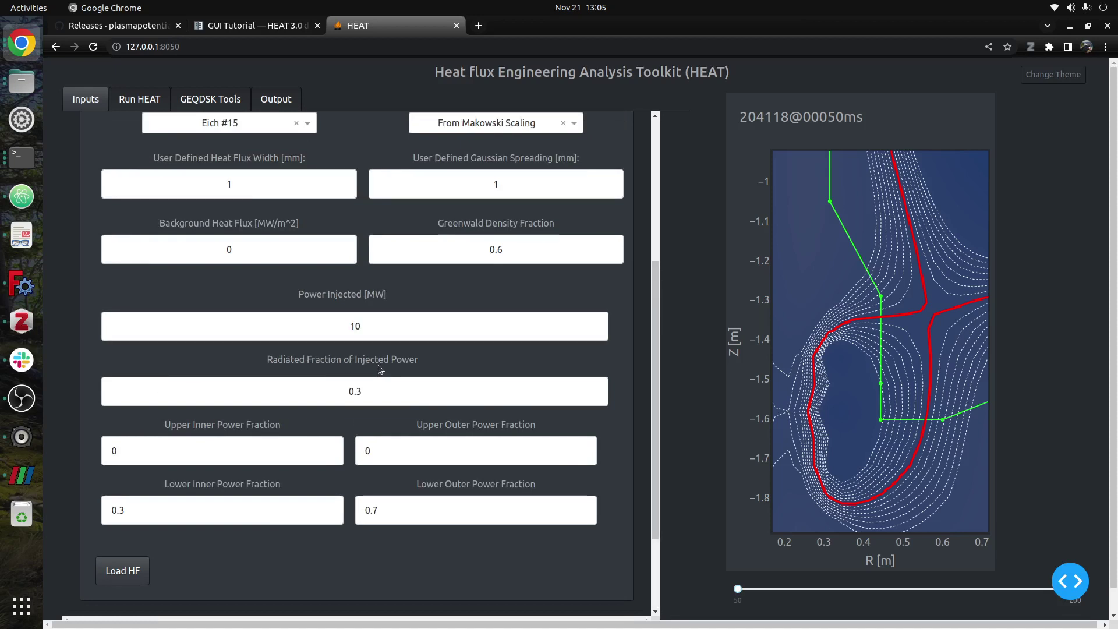
left_click(348, 328)
left_click_drag(348, 328, 364, 329)
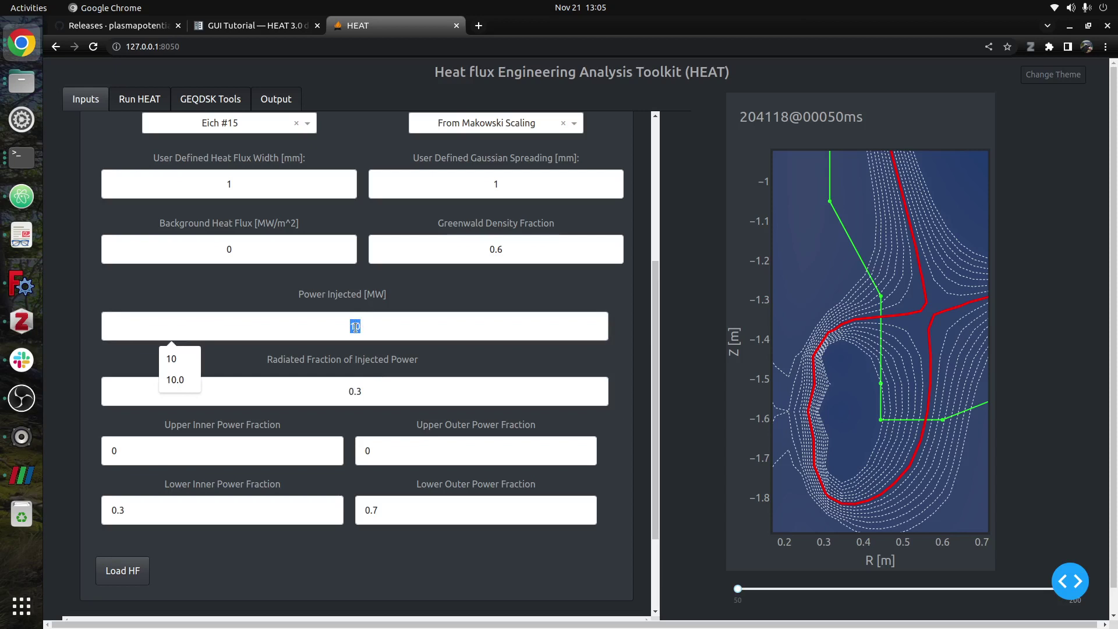
left_click_drag(360, 392, 329, 392)
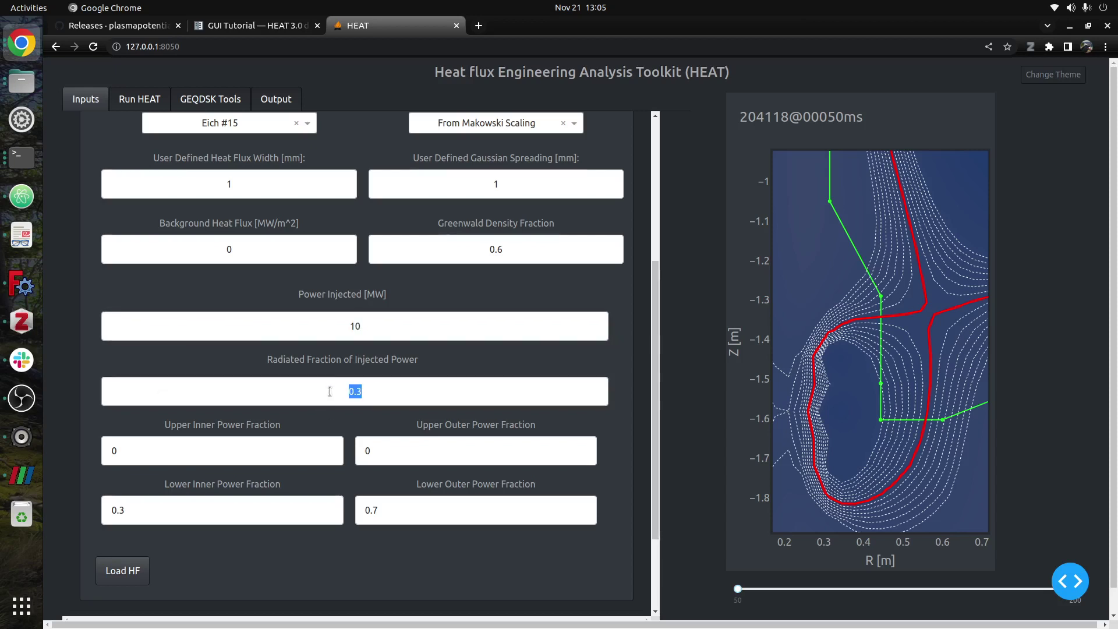
left_click(353, 411)
scroll(351, 420, "down", 3)
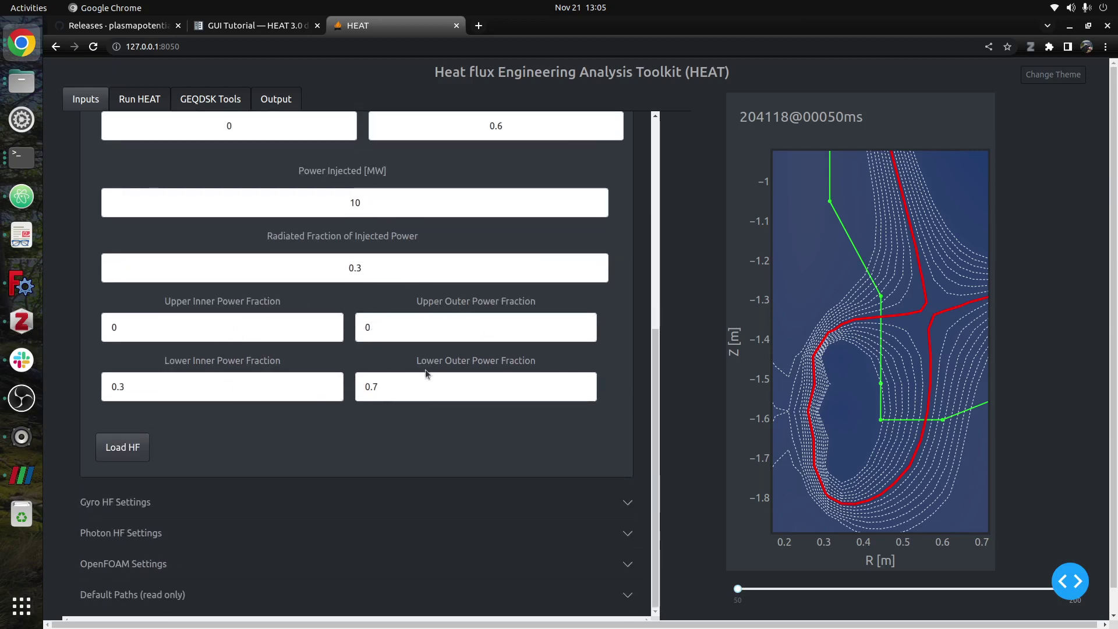
Step: Check the DivCode of SOLID843 in PFCs.csv in Atom and compare it with the Lower Outer Power Fraction in HEAT
left_click(24, 196)
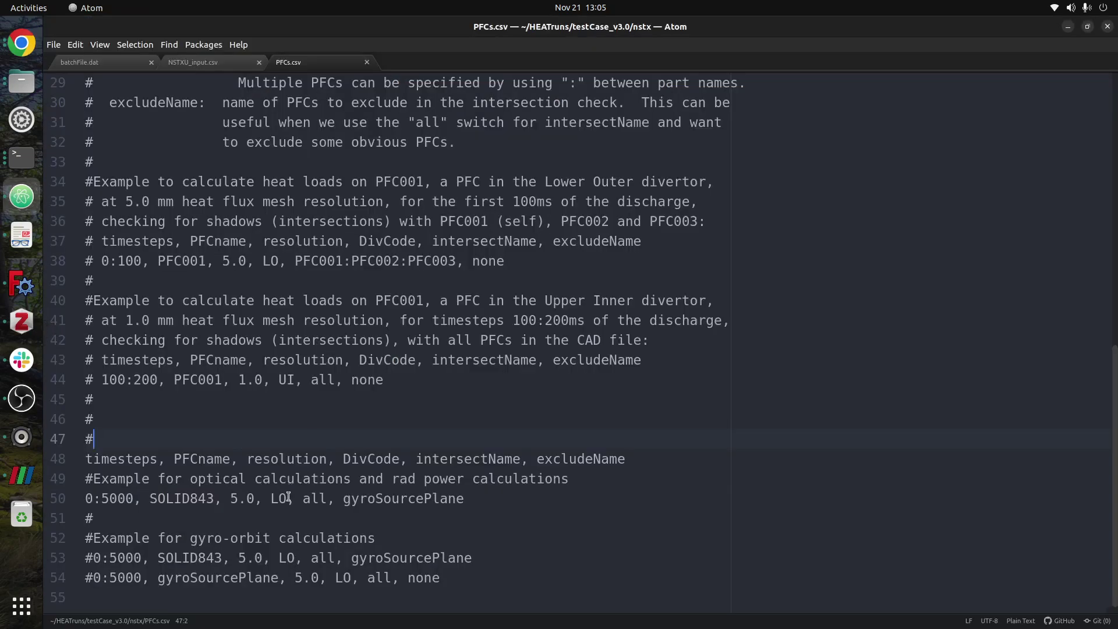
left_click_drag(288, 497, 270, 495)
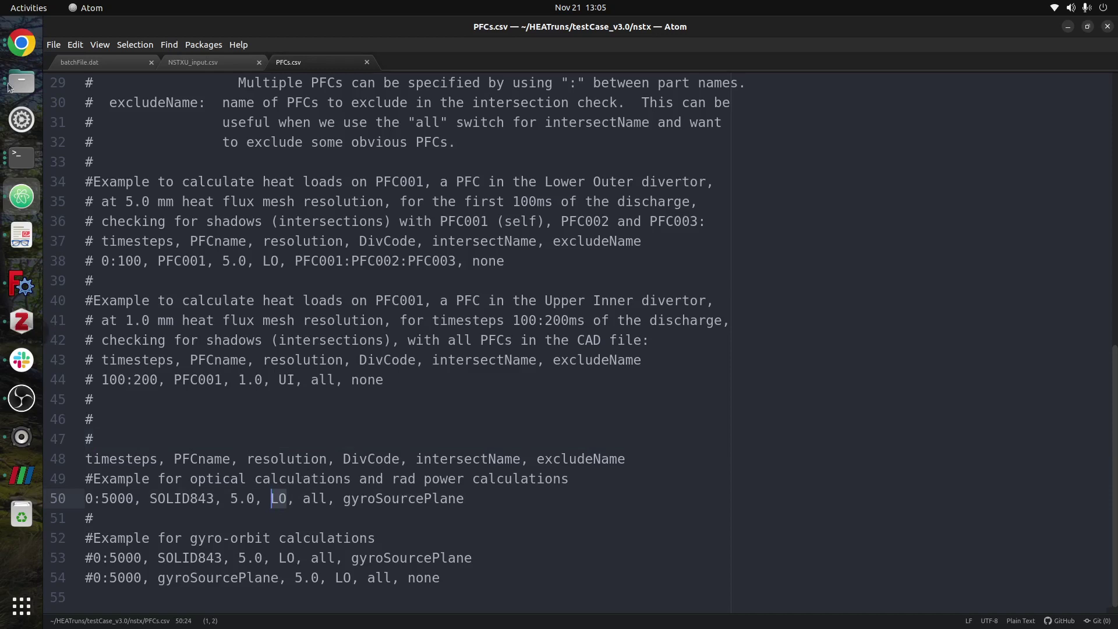
left_click(21, 43)
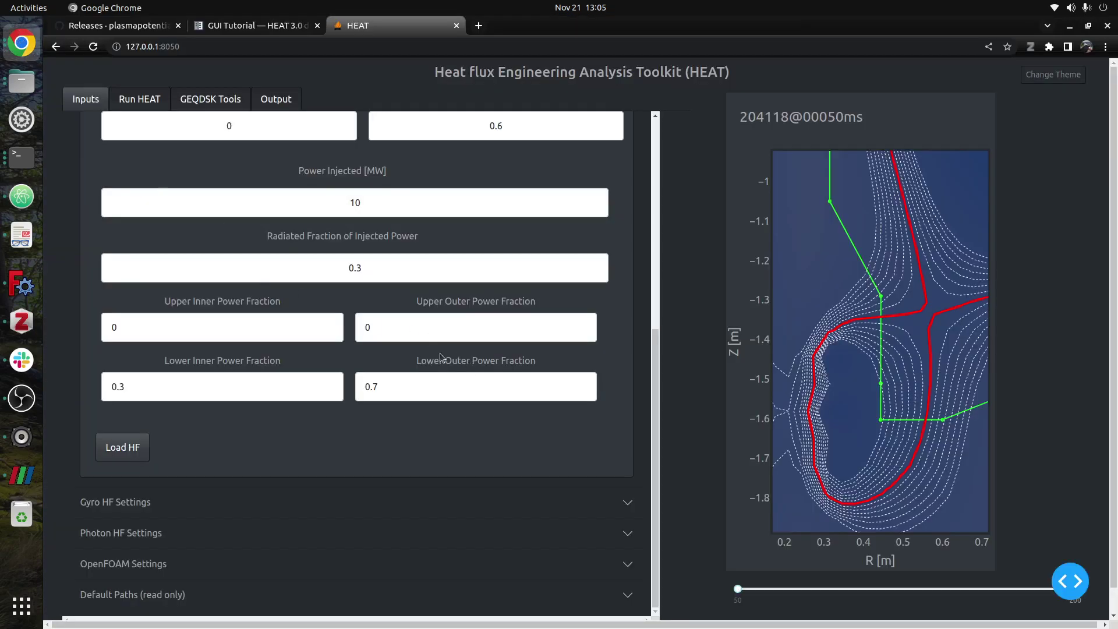
left_click_drag(422, 362, 523, 373)
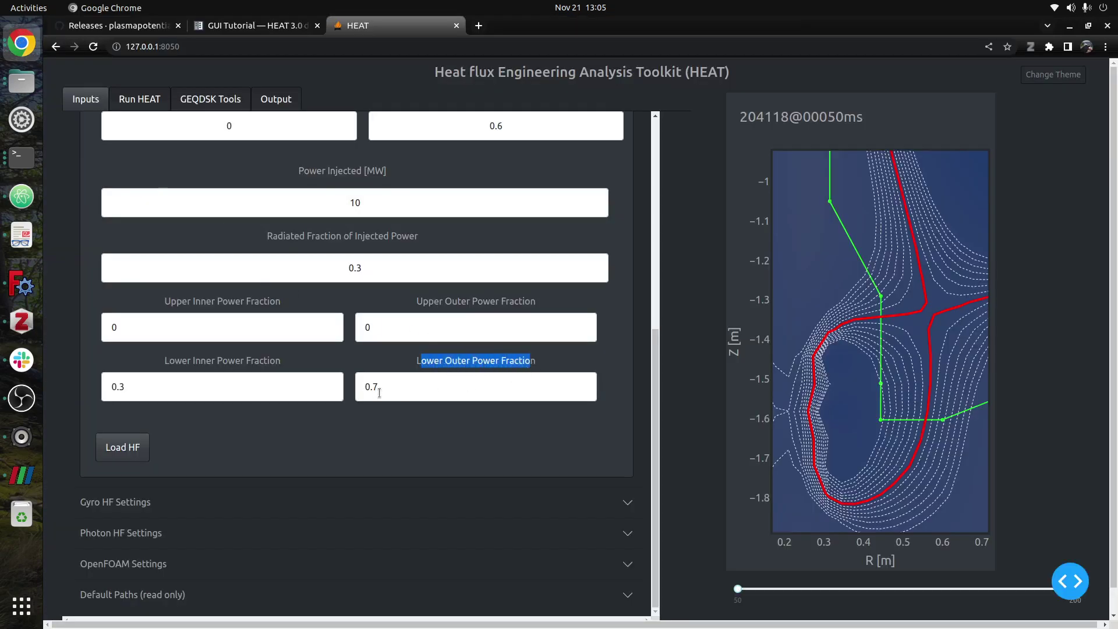
left_click_drag(379, 389, 357, 388)
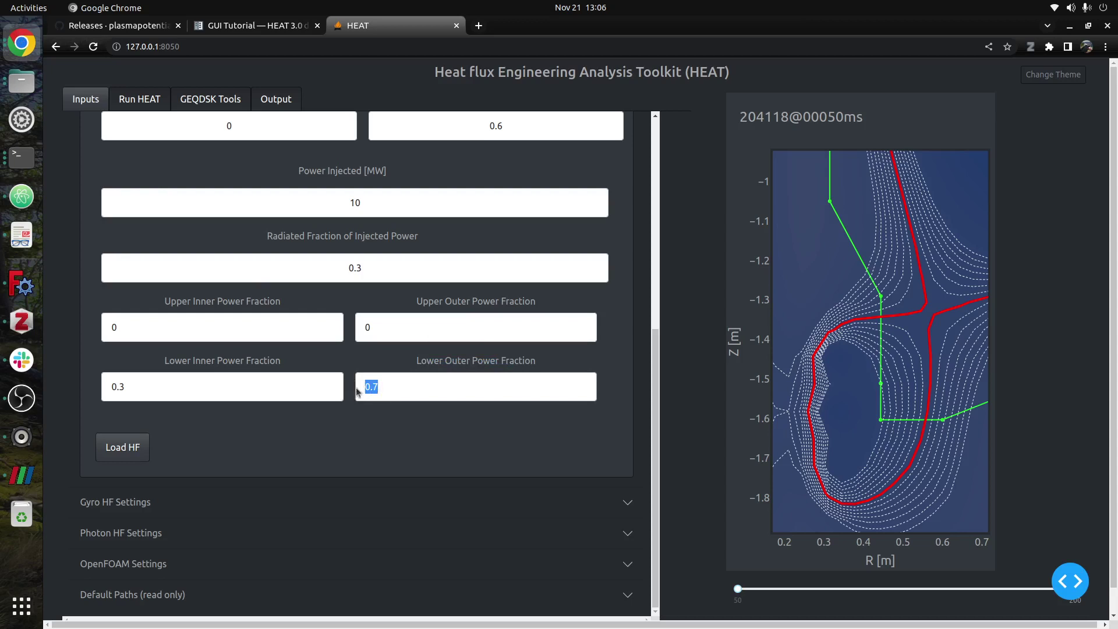
Step: Load the optical heat flux settings and enable Heat flux point cloud in the HEAT run settings
scroll(358, 387, "up", 1)
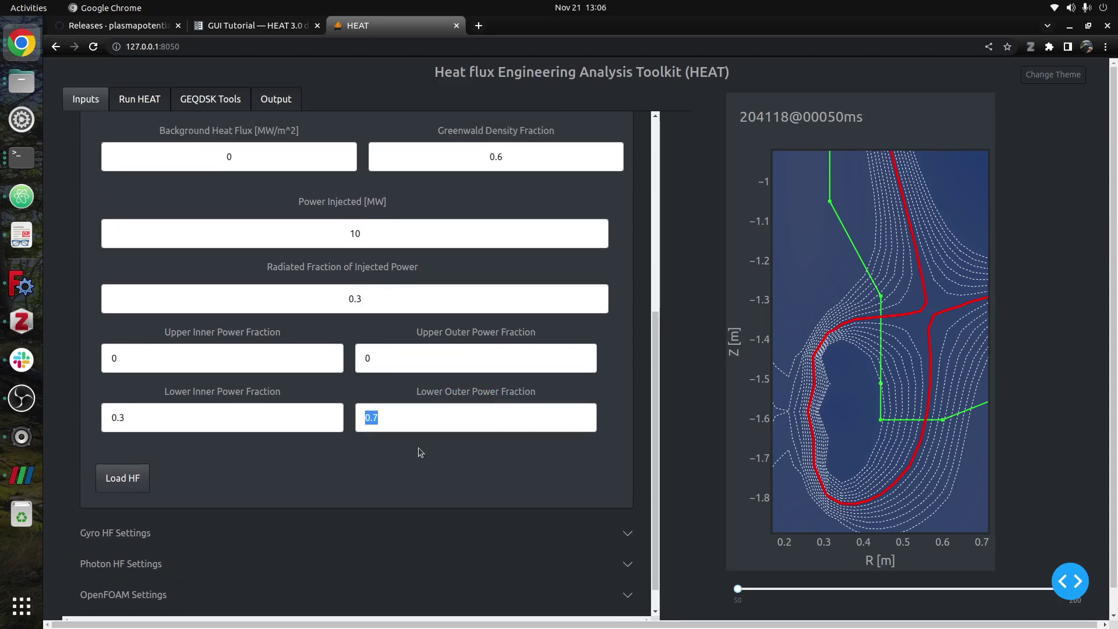
left_click(122, 478)
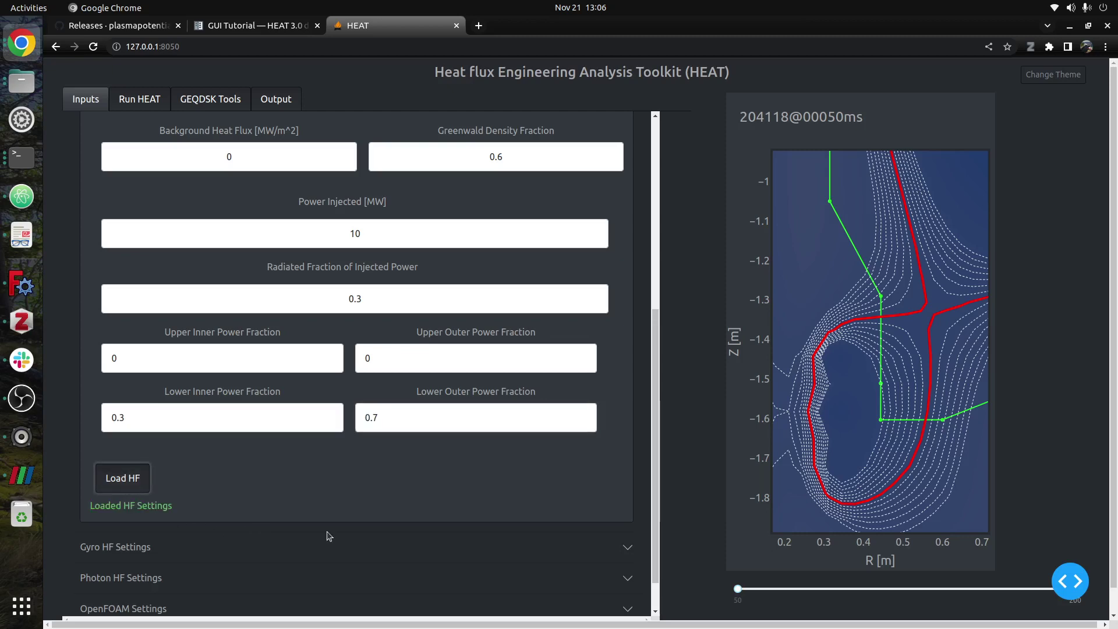
scroll(329, 535, "up", 10)
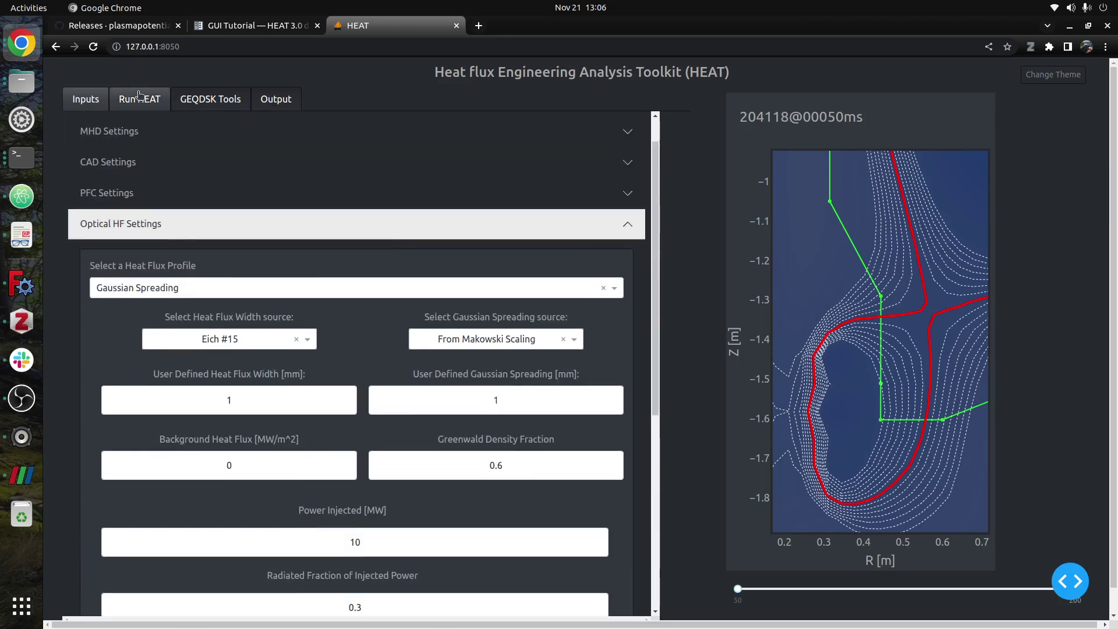
left_click(139, 97)
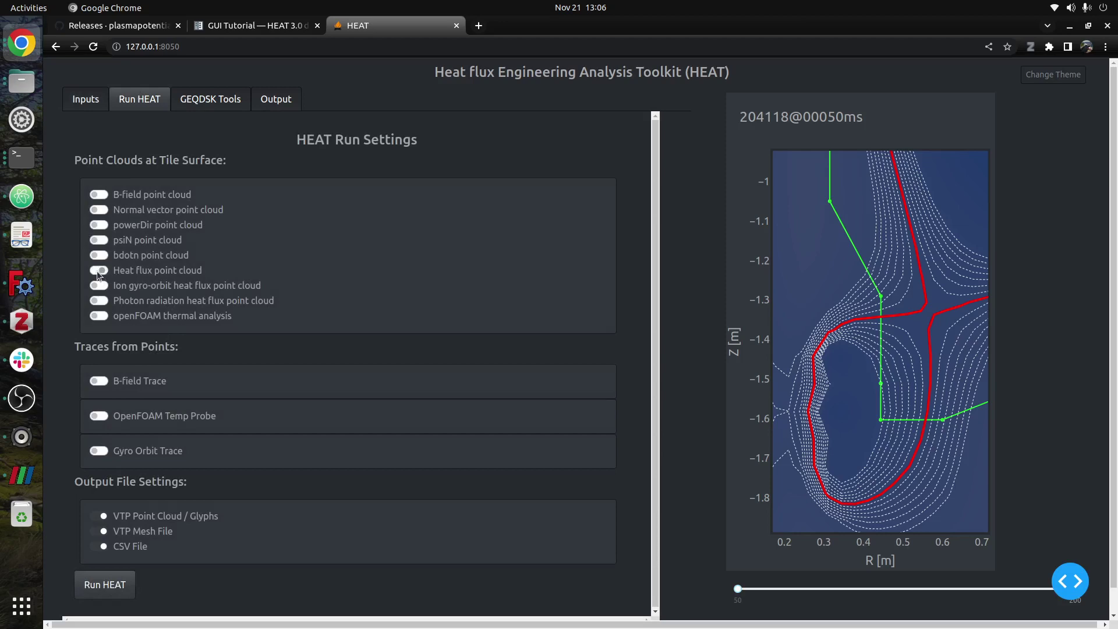
Step: Change the interface theme to CYBORG and return to the run settings
left_click(1053, 75)
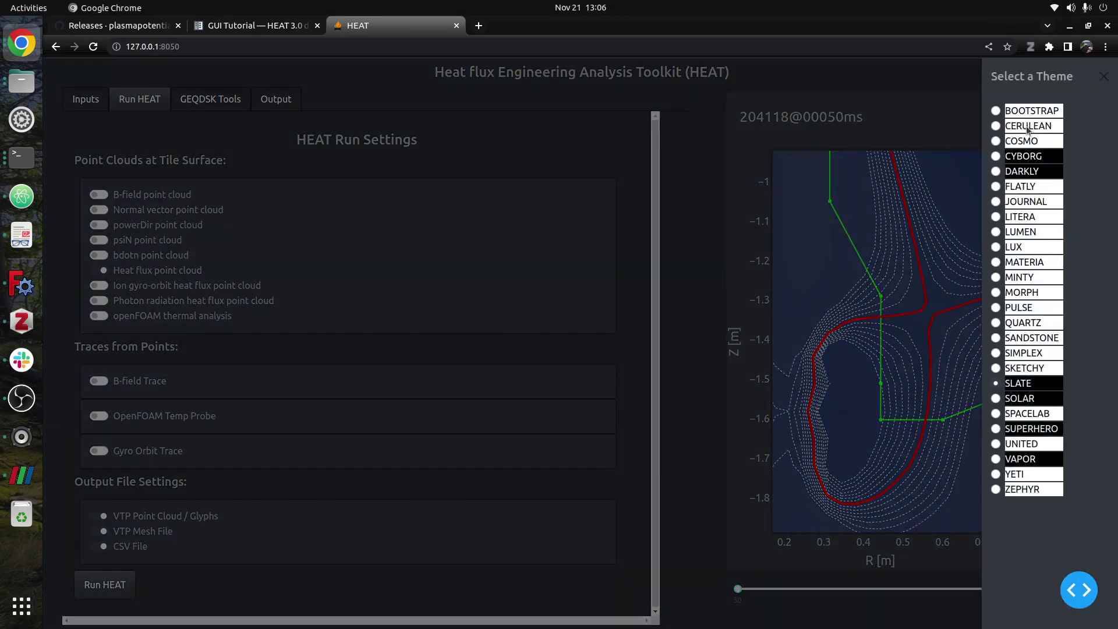
left_click(1018, 161)
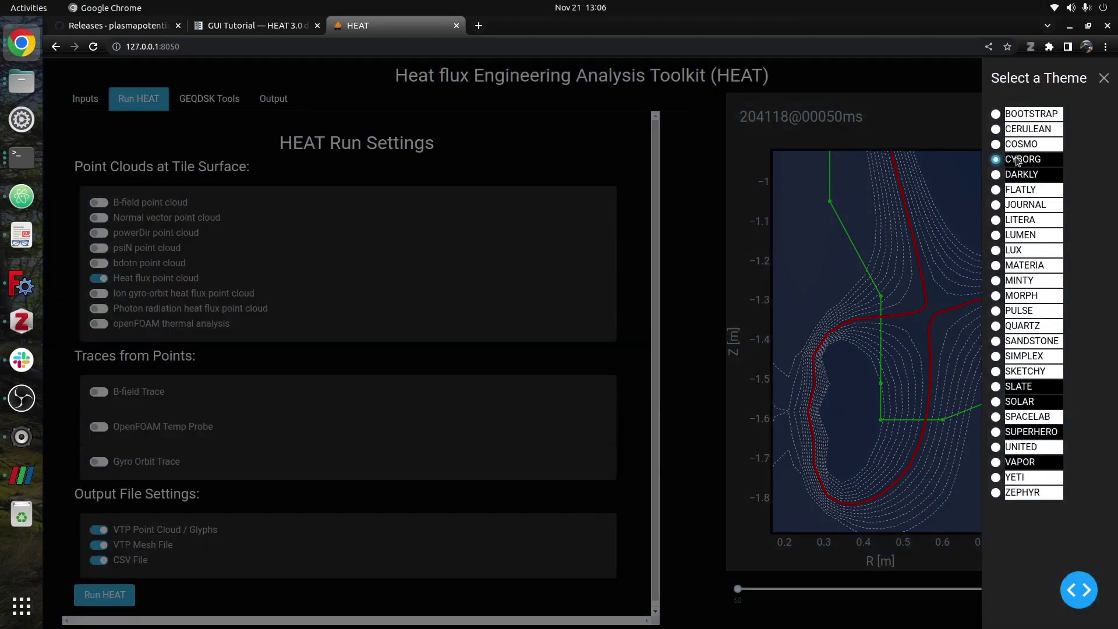
left_click(706, 289)
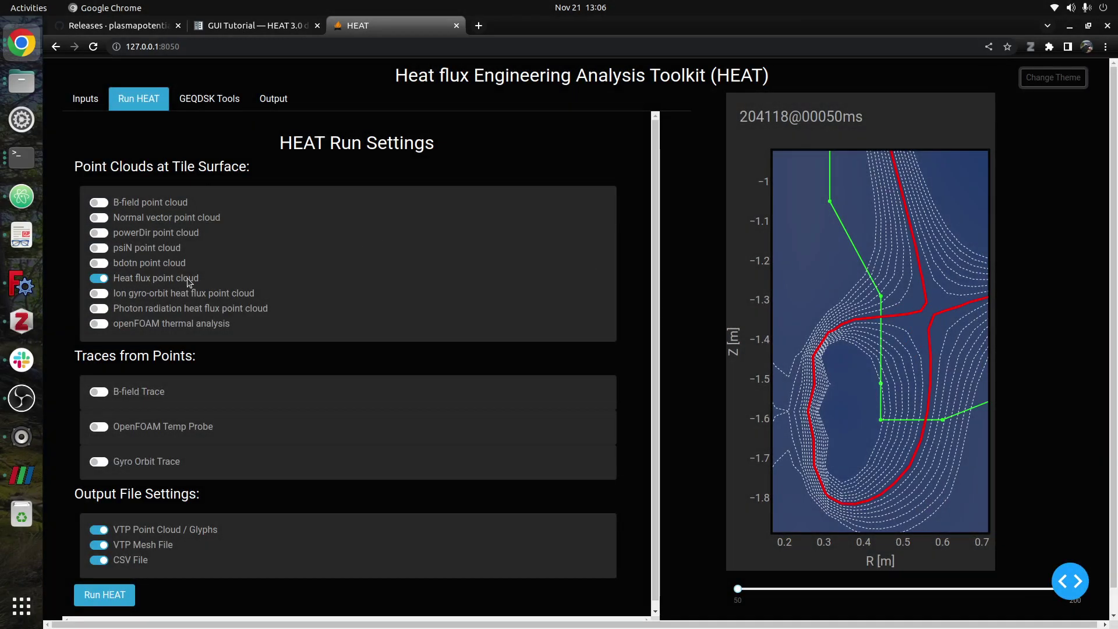
Step: Run HEAT with the heat flux point cloud enabled and bring up the terminal showing its log
scroll(133, 518, "down", 1)
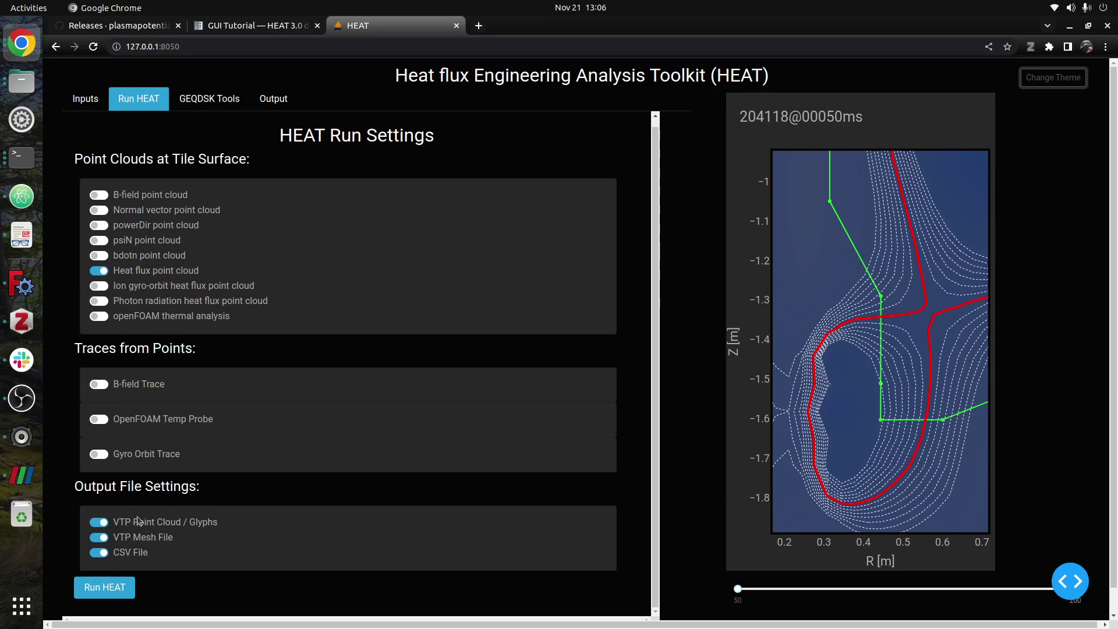
left_click(96, 592)
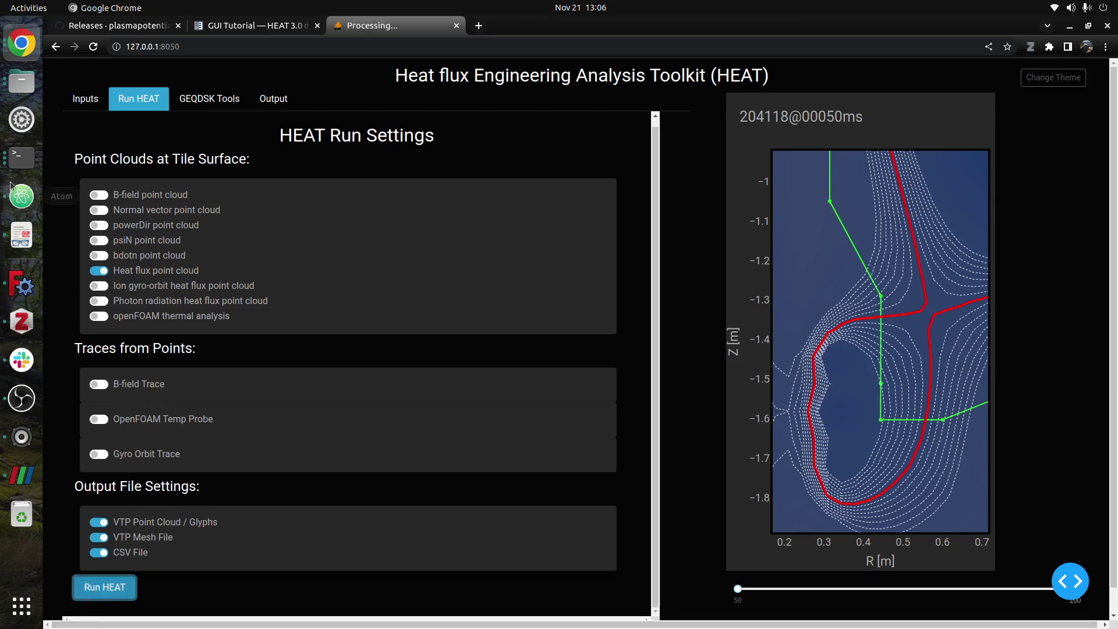
left_click(16, 162)
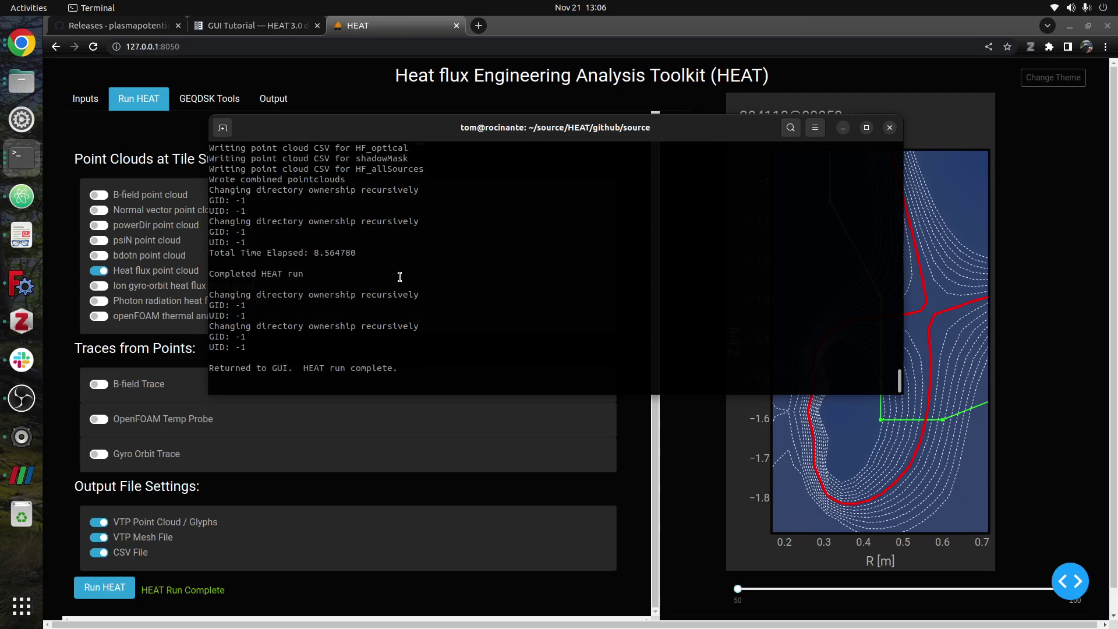
Step: Examine the theoretical optical power to the divertor and the tessellated divertor power in the terminal log
scroll(401, 274, "up", 10)
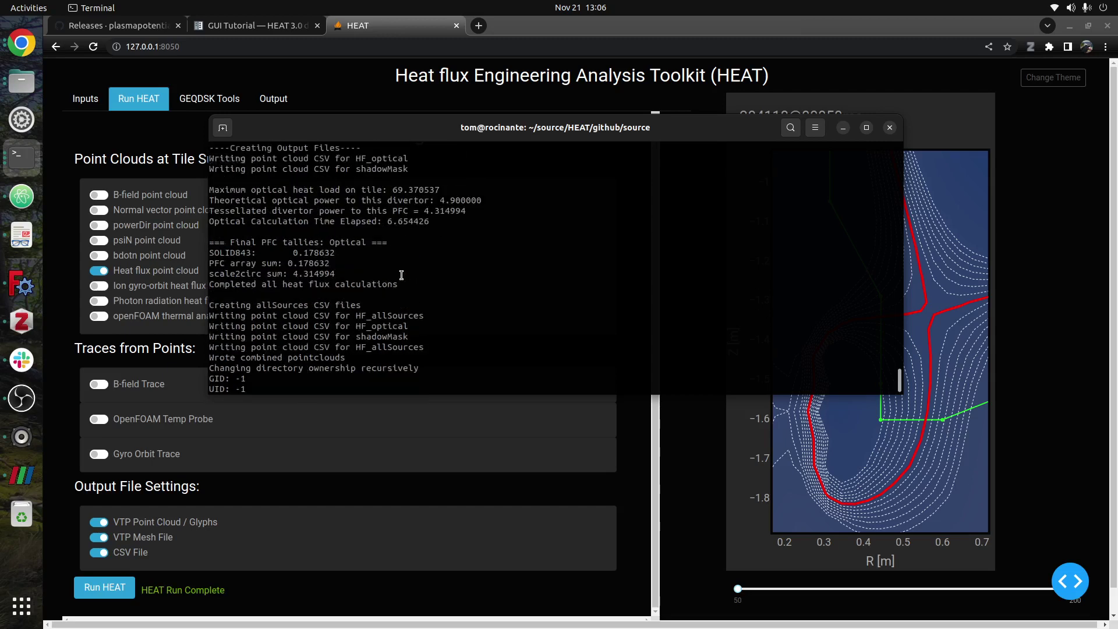
left_click_drag(470, 275, 185, 260)
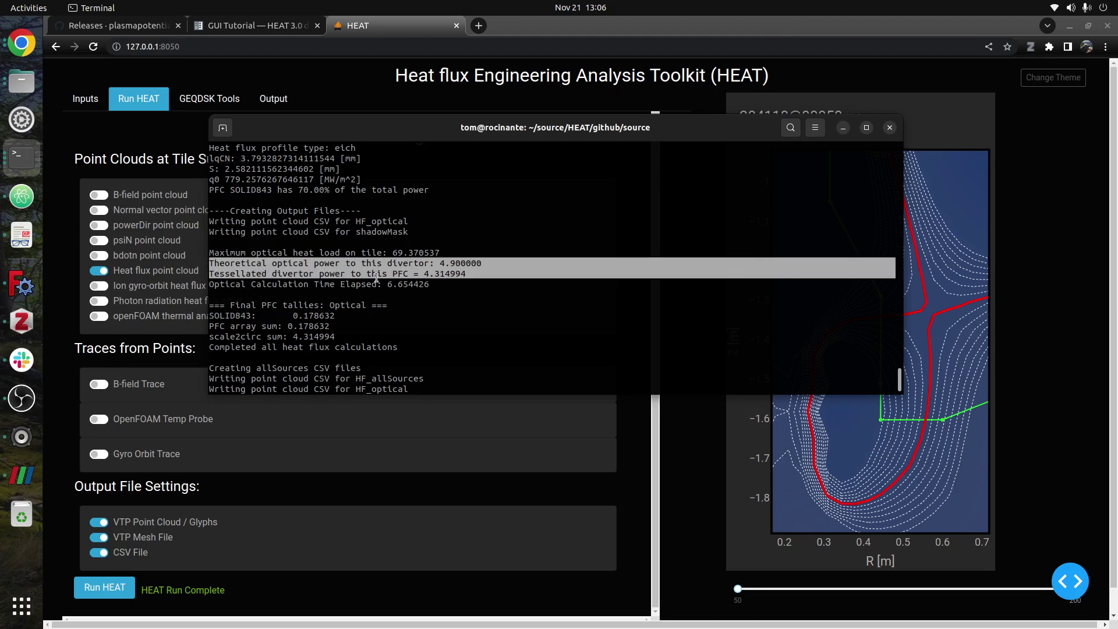
left_click(259, 274)
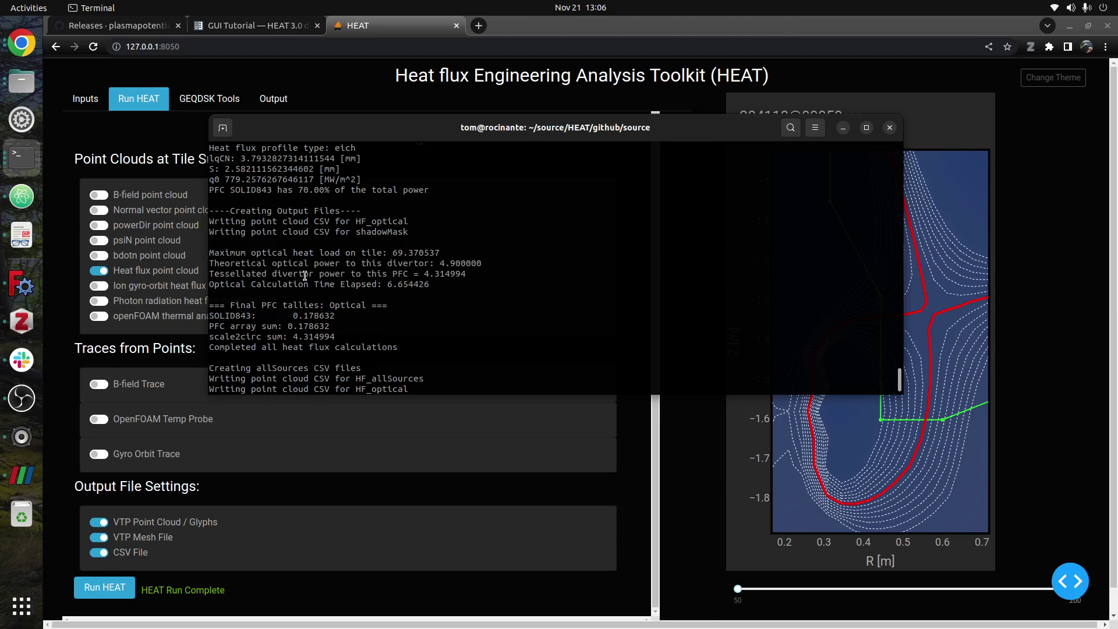
left_click_drag(429, 274, 460, 274)
Step: Switch to FreeCAD, inspect the SOLID843 tile between its neighbouring tiles, and return to the terminal
left_click(19, 289)
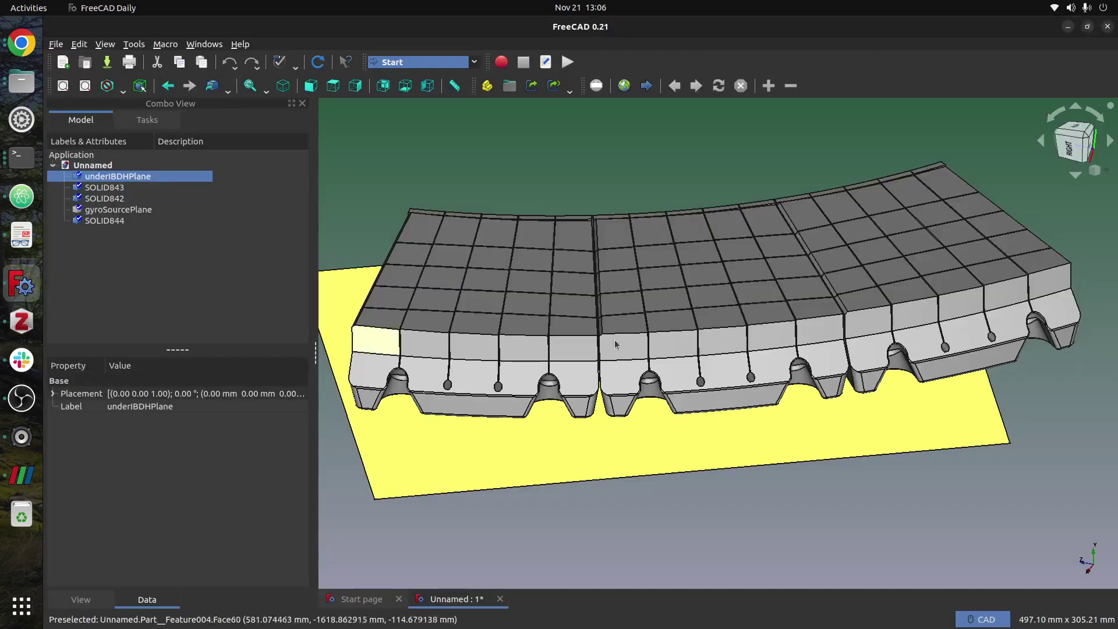
left_click(697, 328)
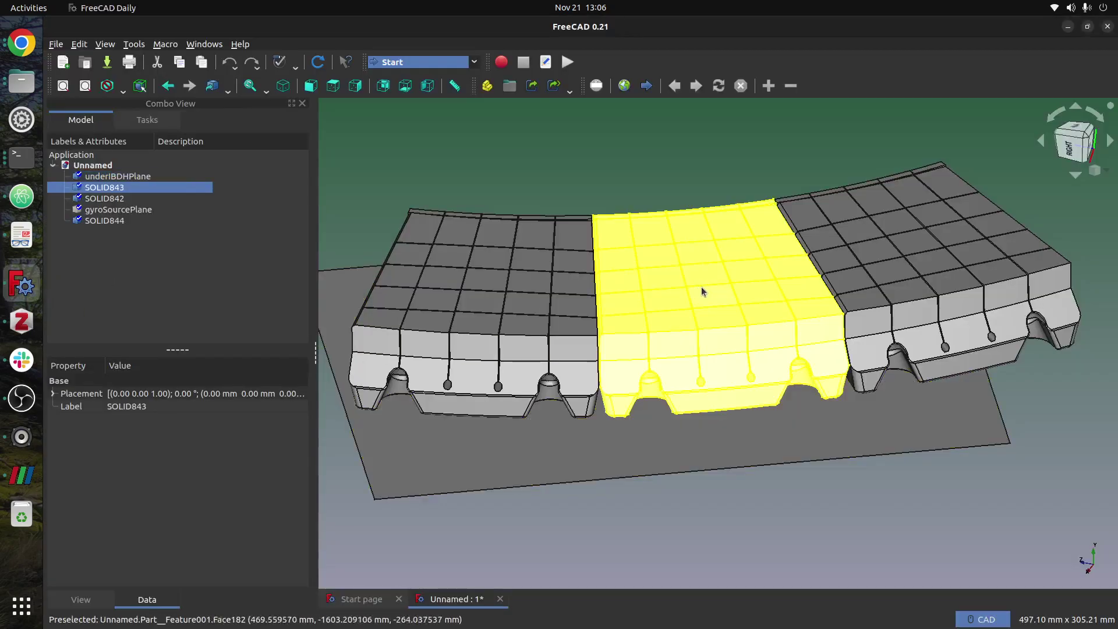
scroll(707, 302, "down", 1)
scroll(707, 301, "down", 2)
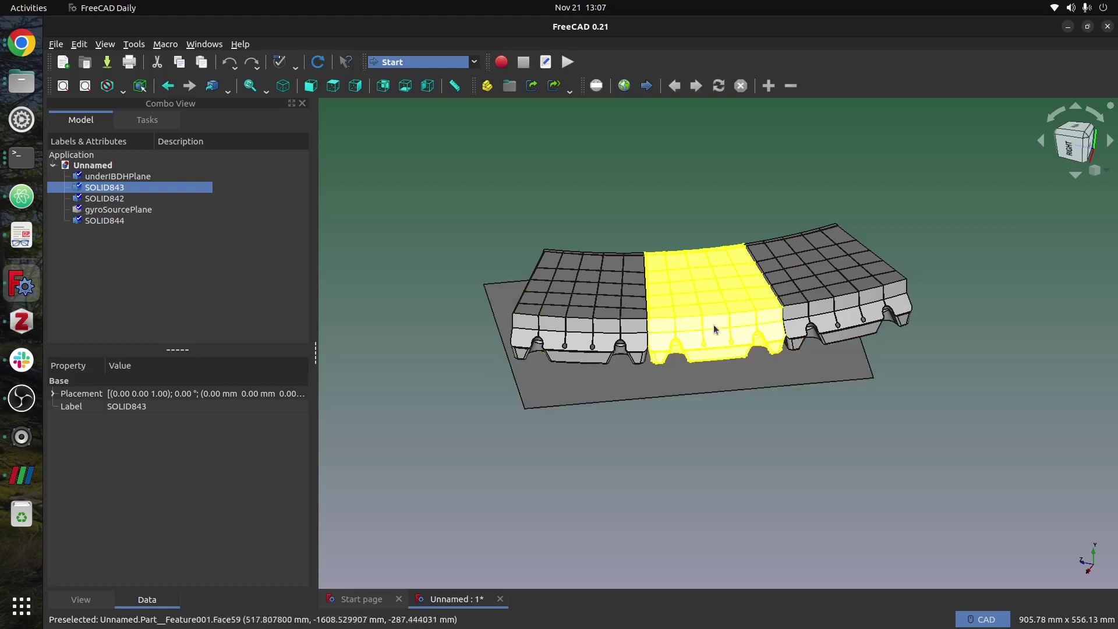
left_click(1066, 26)
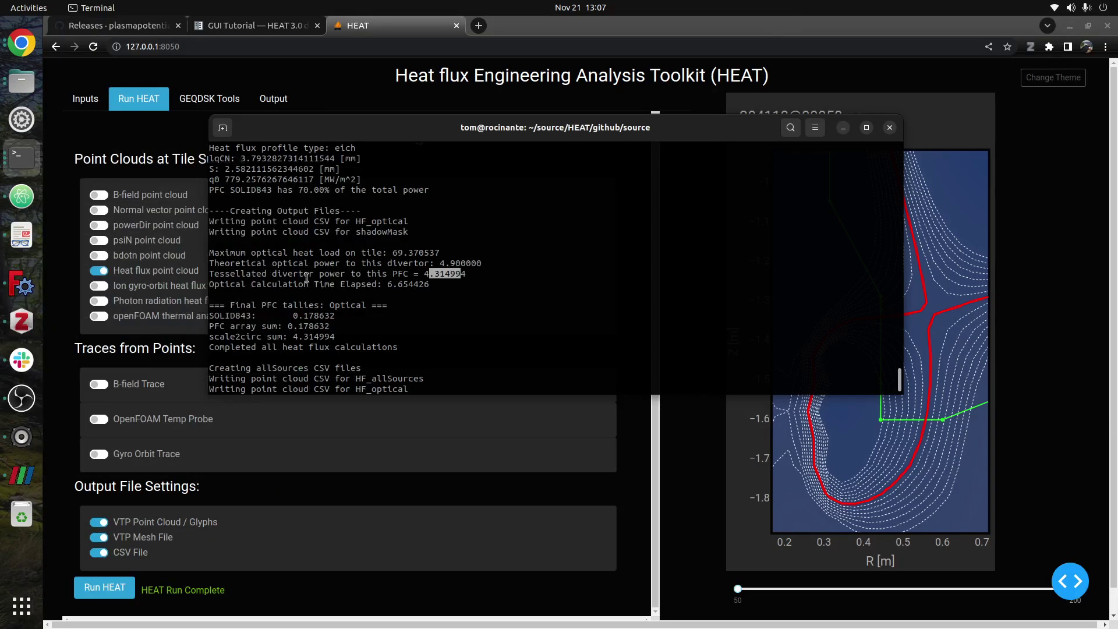
Step: Compare the tessellated divertor power with the theoretical optical power in the log and check the end of the run output
left_click(309, 278)
left_click_drag(464, 276, 410, 277)
left_click(436, 280)
left_click_drag(481, 263, 435, 265)
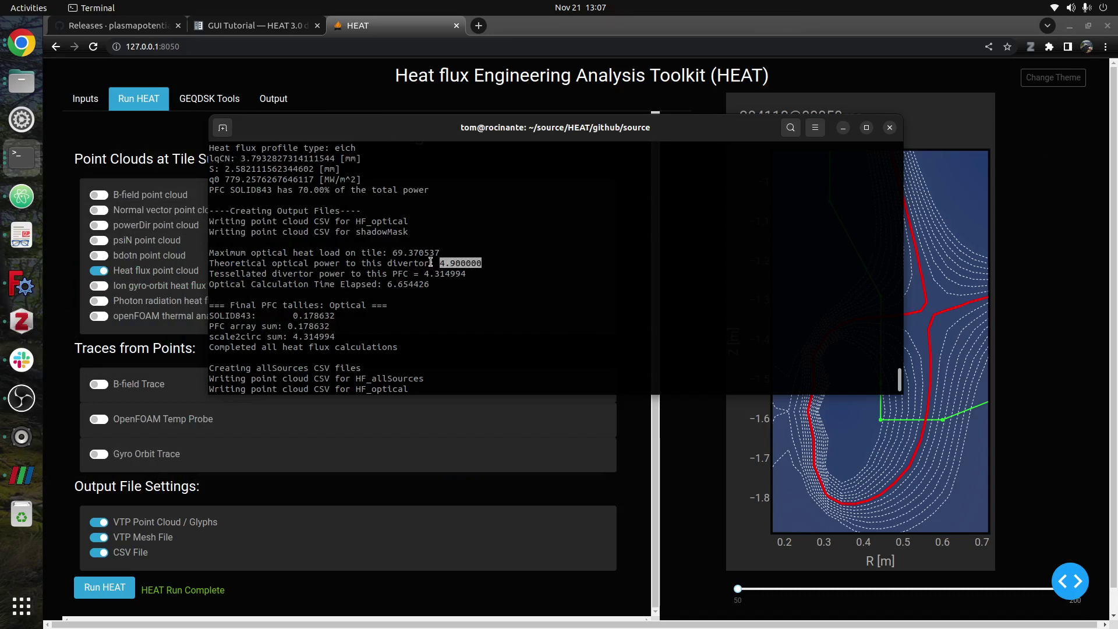
left_click_drag(462, 277, 289, 274)
left_click(487, 278)
left_click_drag(488, 278, 200, 262)
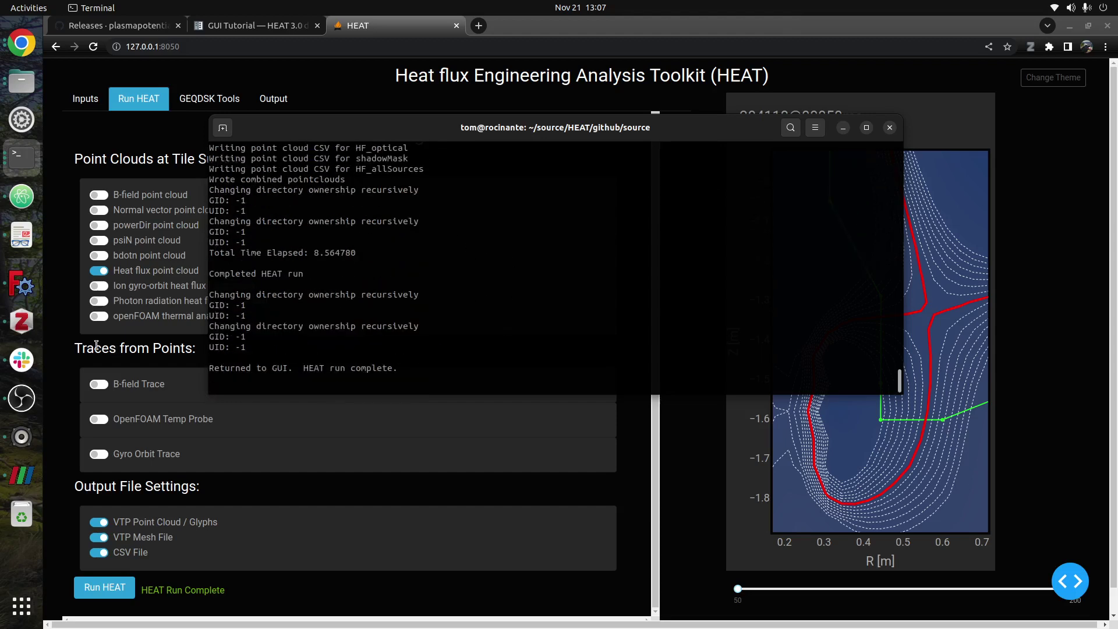
Step: Switch to ParaView and load SOLID843___5.00mm.stl from the HEAT/data/NSTX/STLs folder
left_click(19, 477)
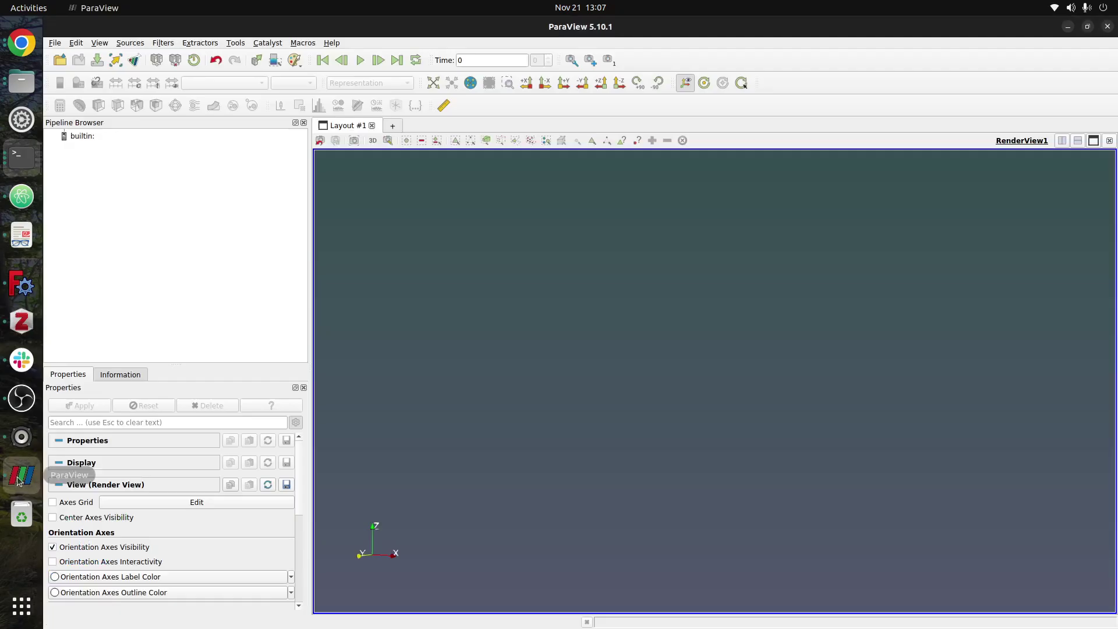
left_click(59, 62)
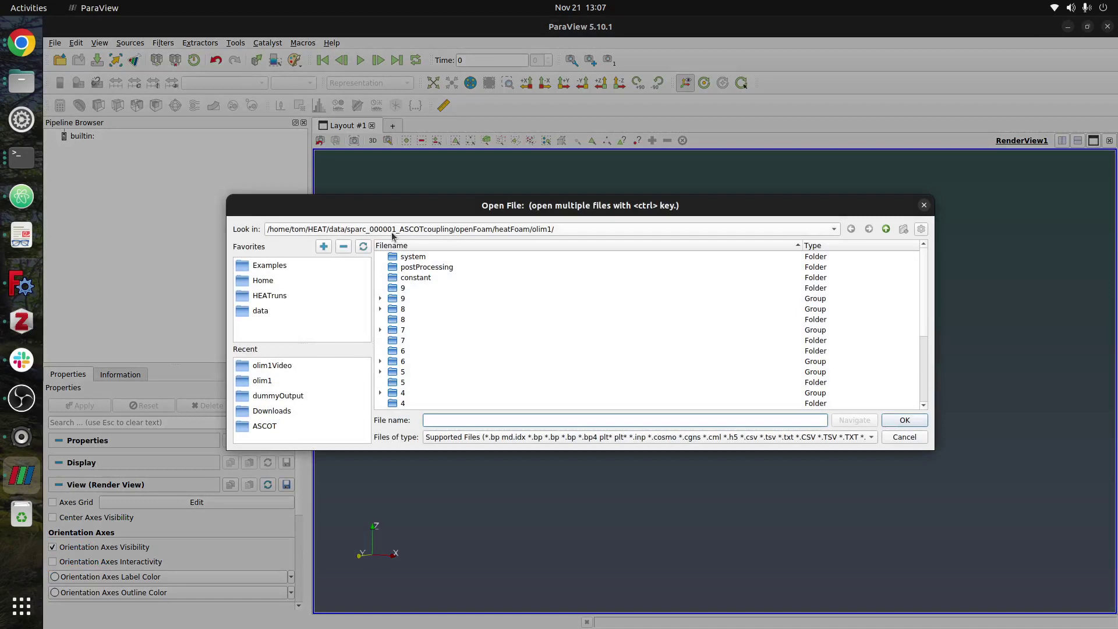
left_click(391, 231)
left_click(326, 176)
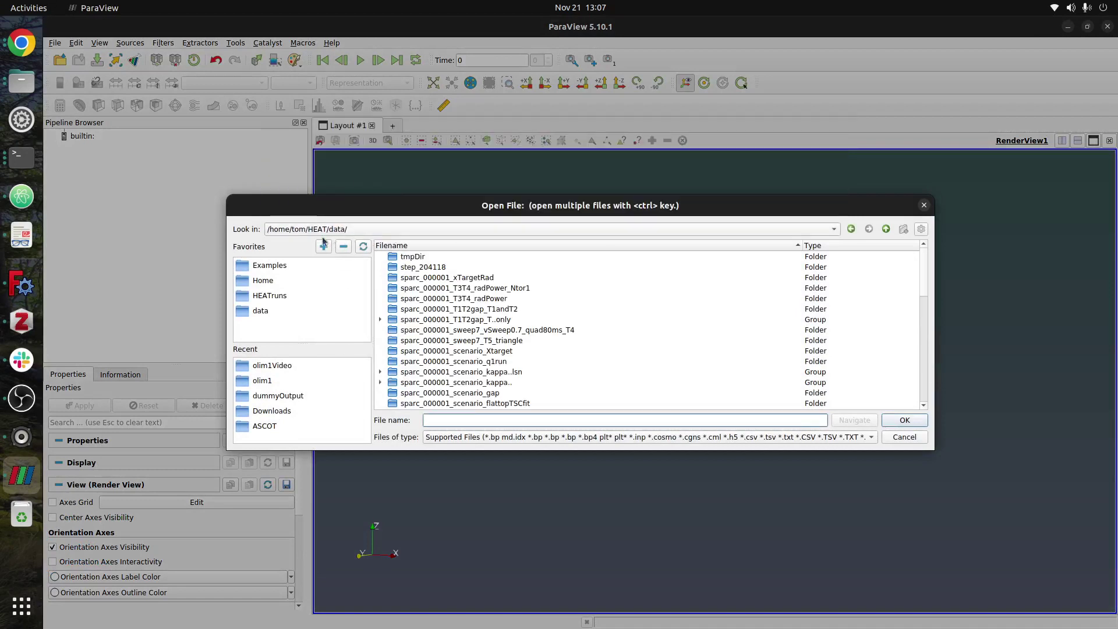
scroll(466, 332, "down", 10)
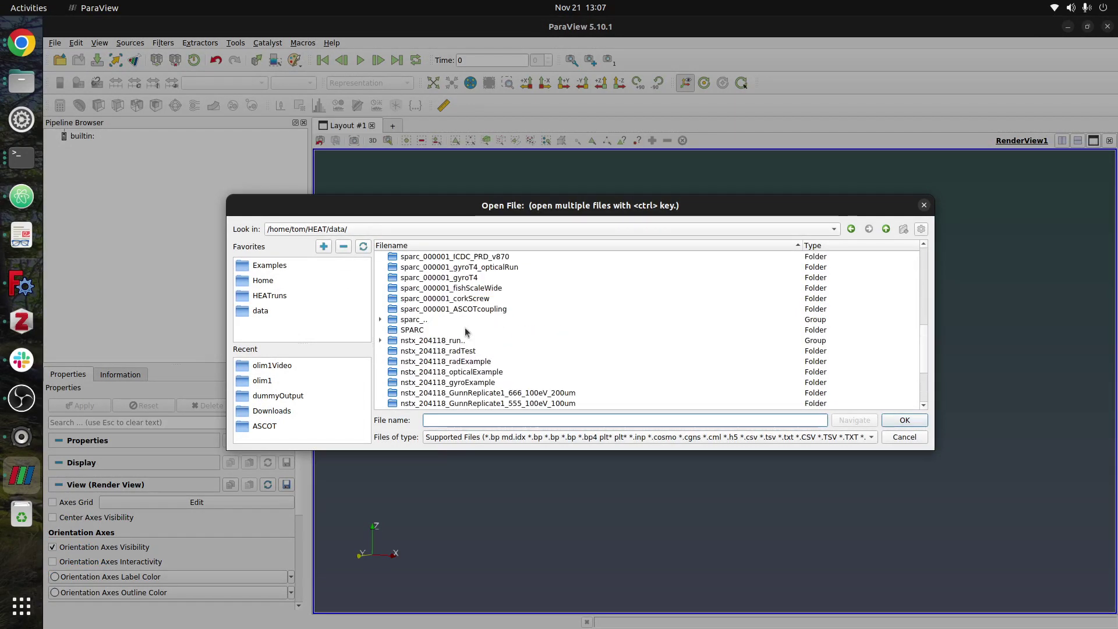
scroll(466, 332, "down", 3)
double_click(414, 394)
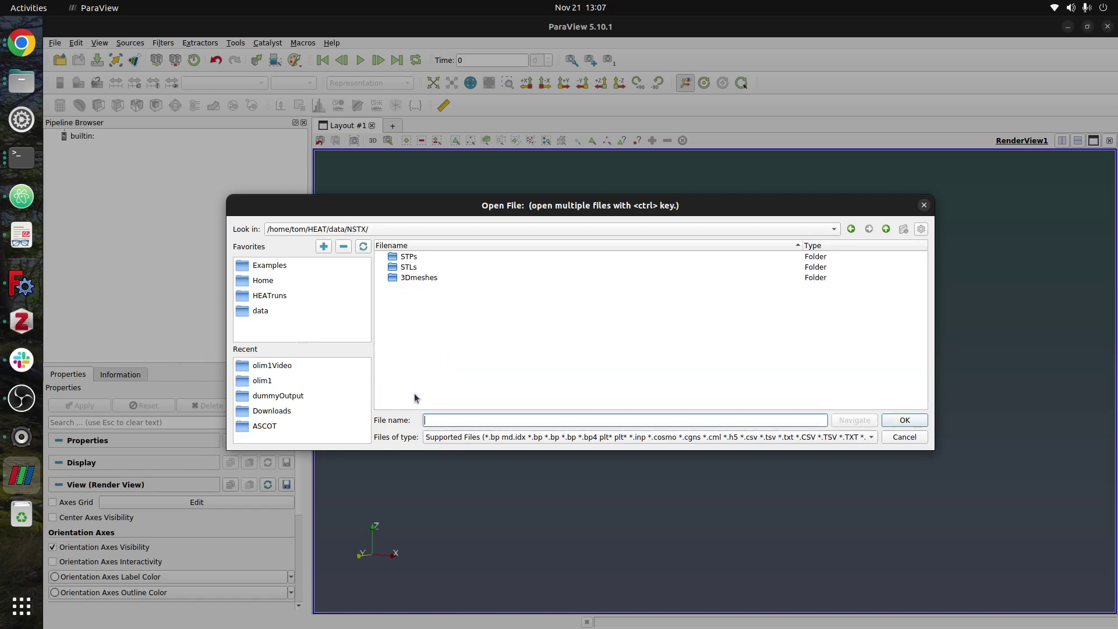
double_click(408, 267)
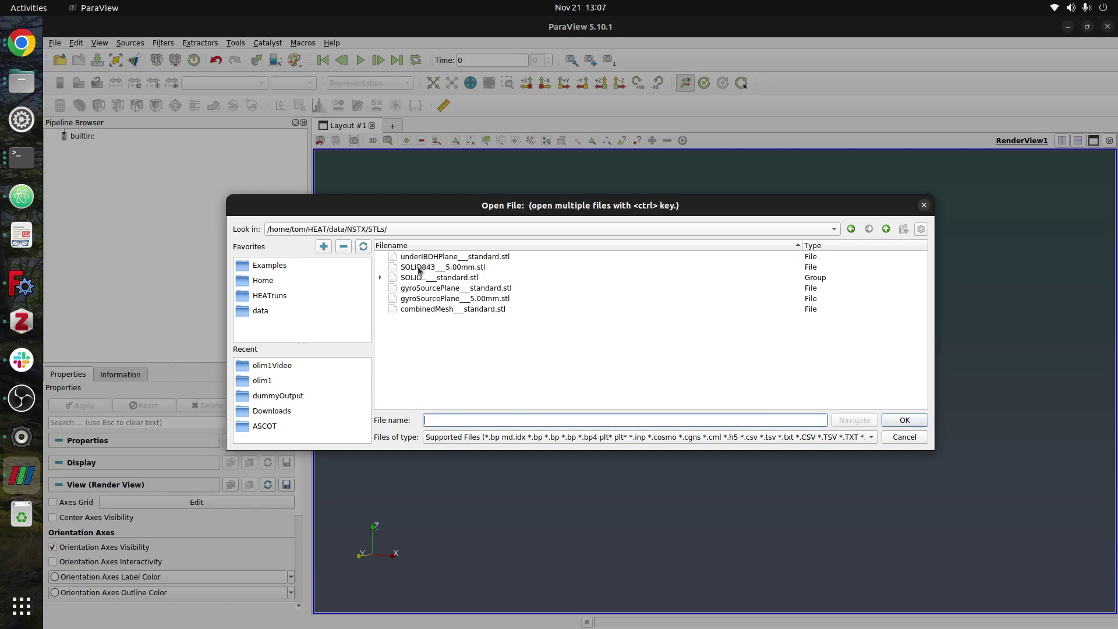
double_click(445, 268)
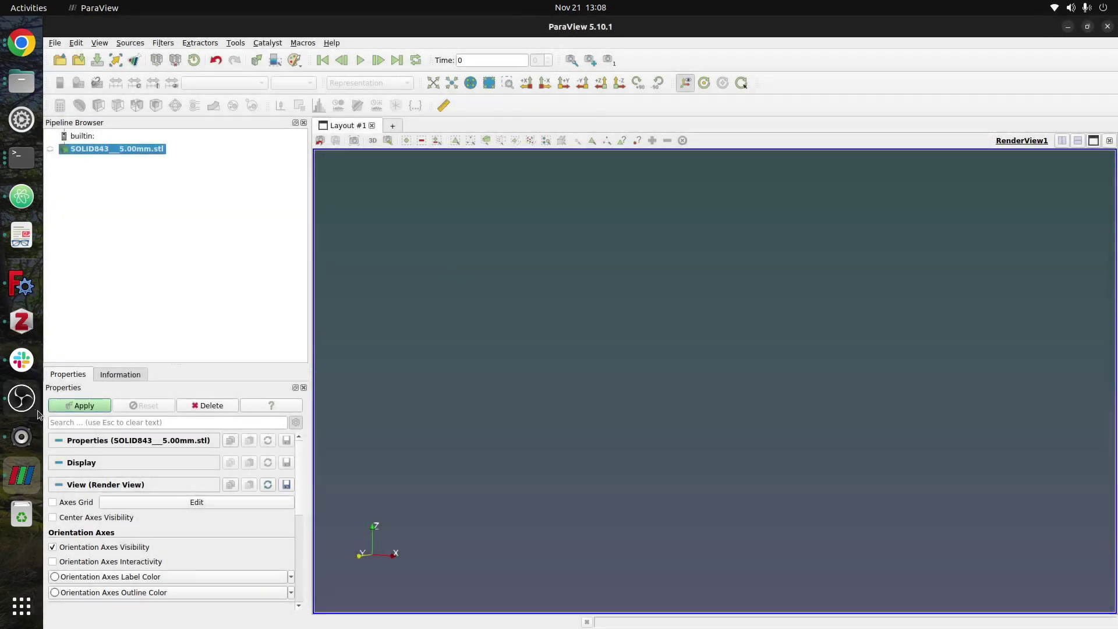
left_click(78, 406)
Step: Show the SOLID843 tile in the Surface With Edges representation and examine its triangle mesh up close
left_click_drag(906, 330, 597, 366)
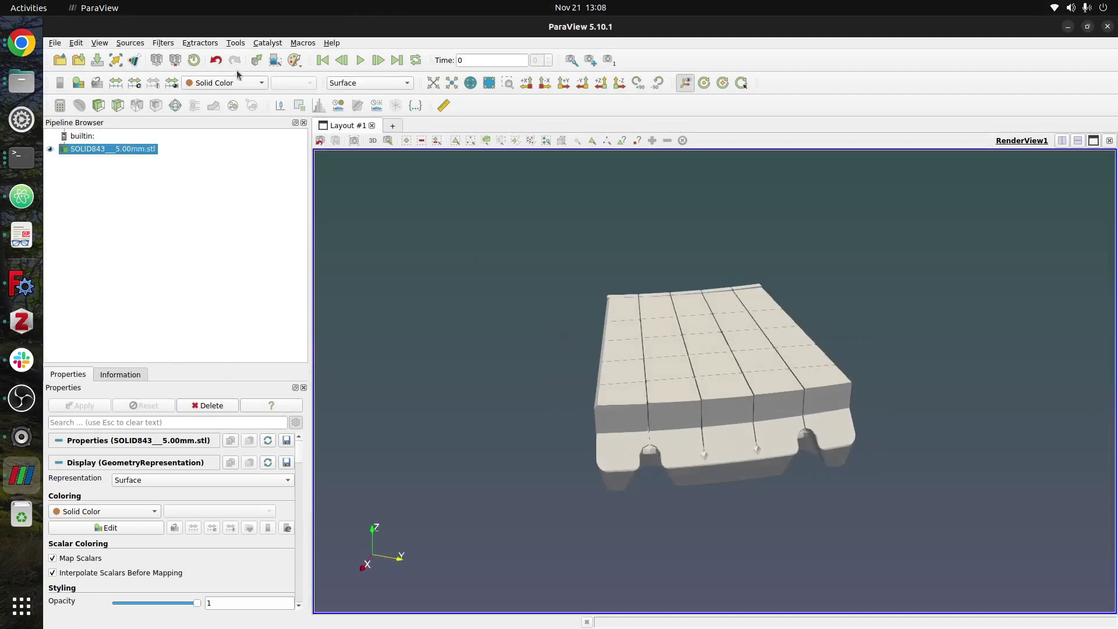
left_click(372, 88)
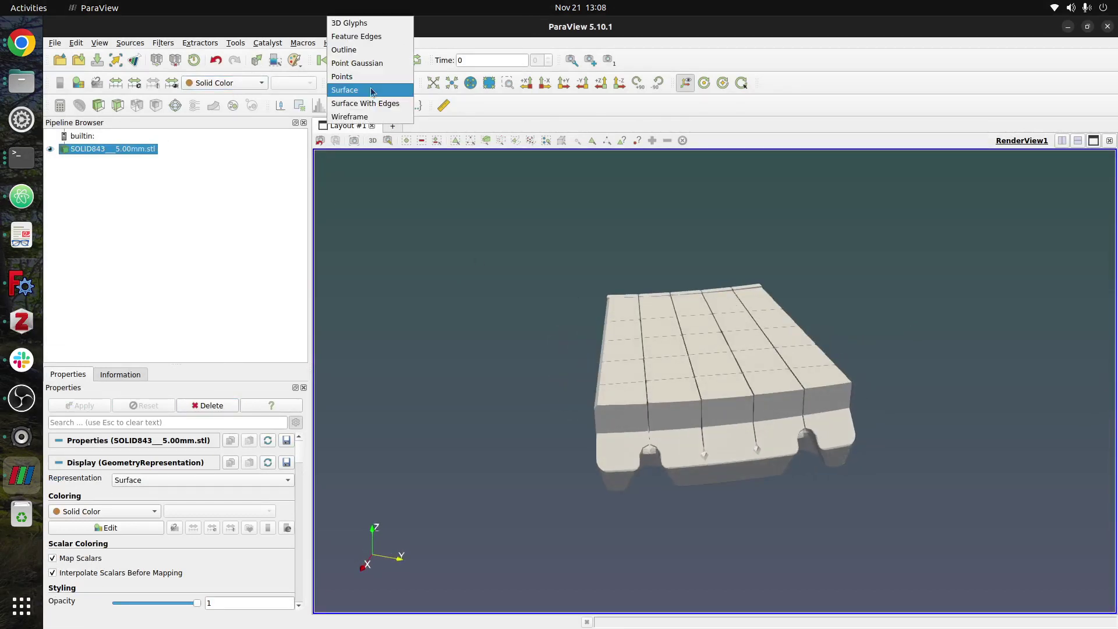
left_click(370, 103)
scroll(755, 412, "up", 10)
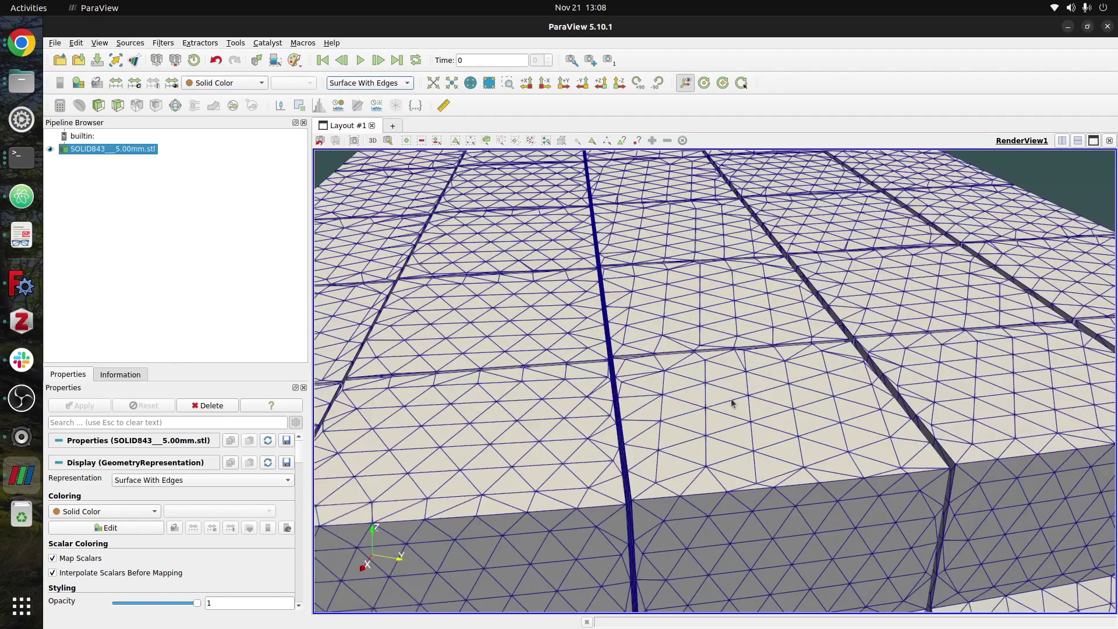
scroll(732, 405, "down", 10)
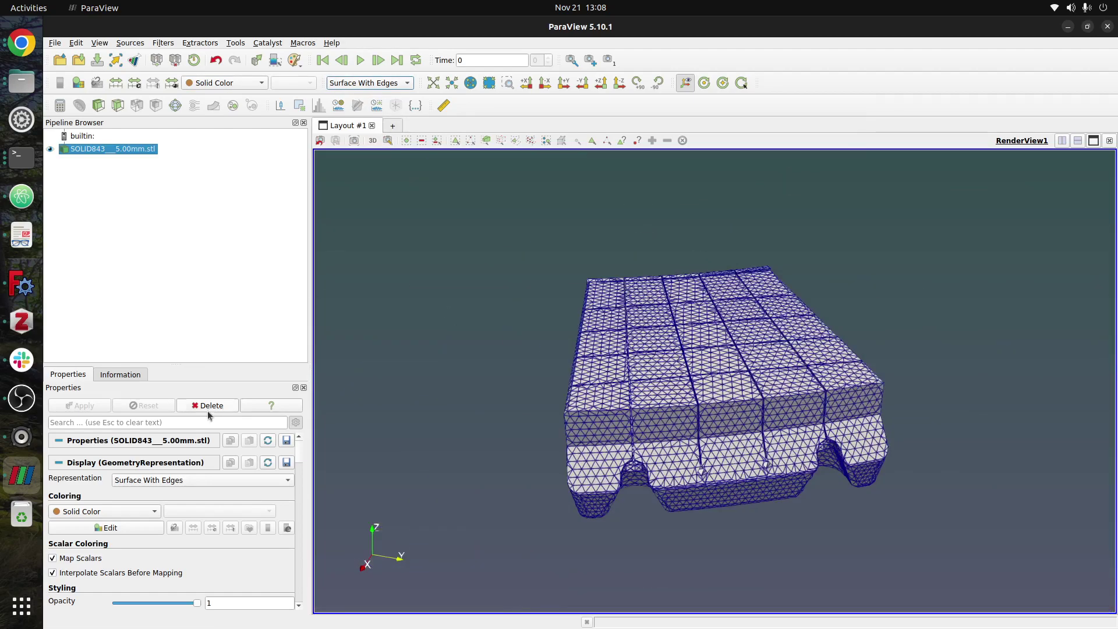
Step: Set the tile's solid colour to a dark grey with value 80 and display it in the Surface representation
left_click(139, 527)
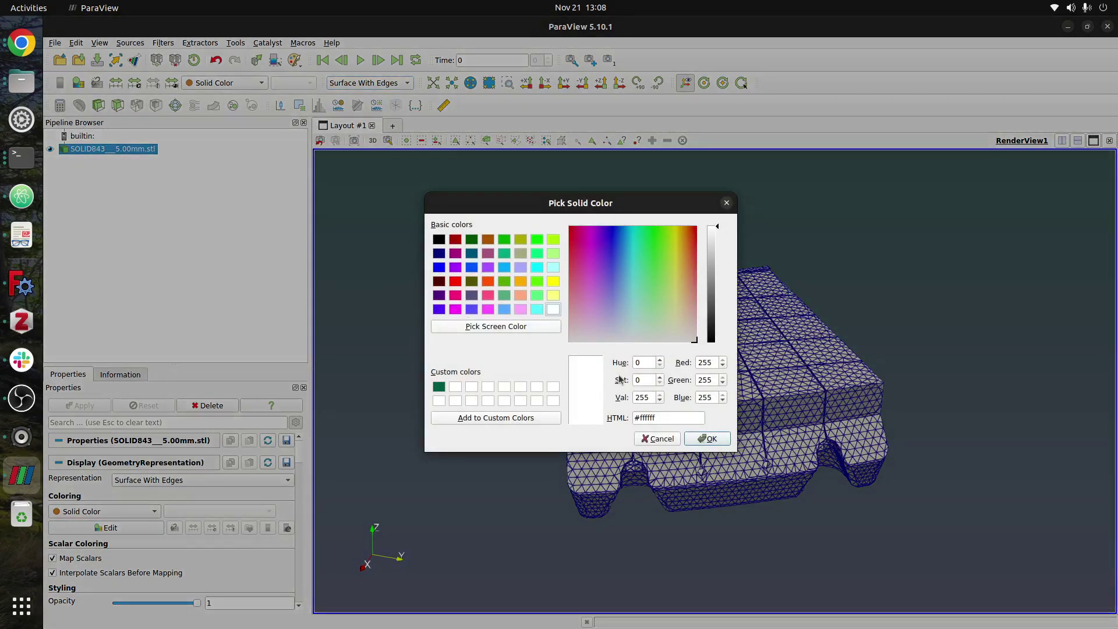
double_click(645, 397)
type("80")
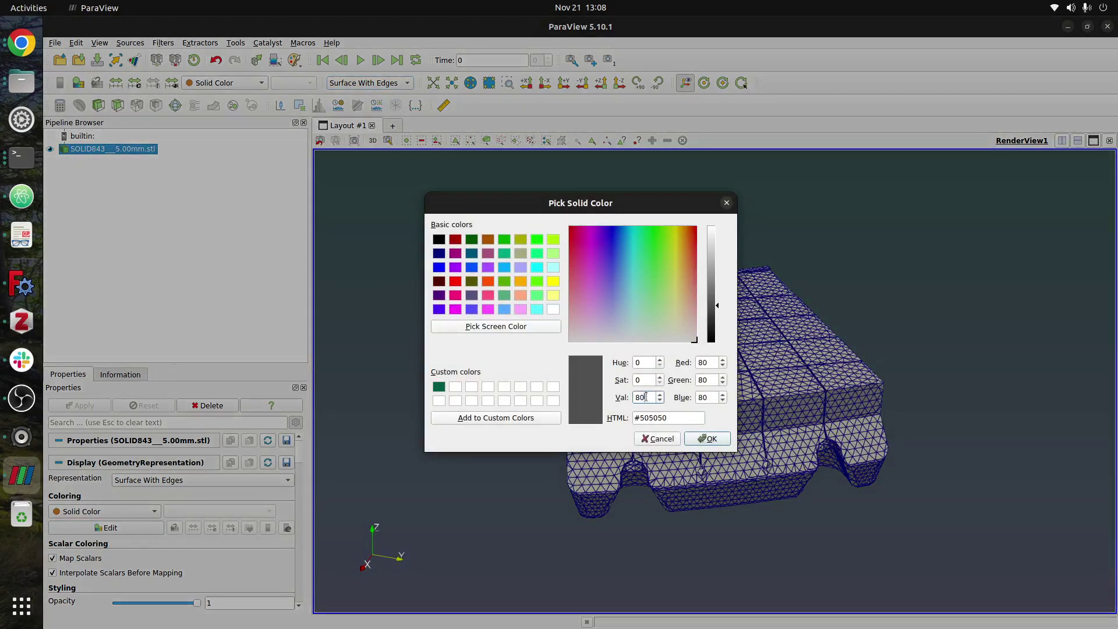
key("Return")
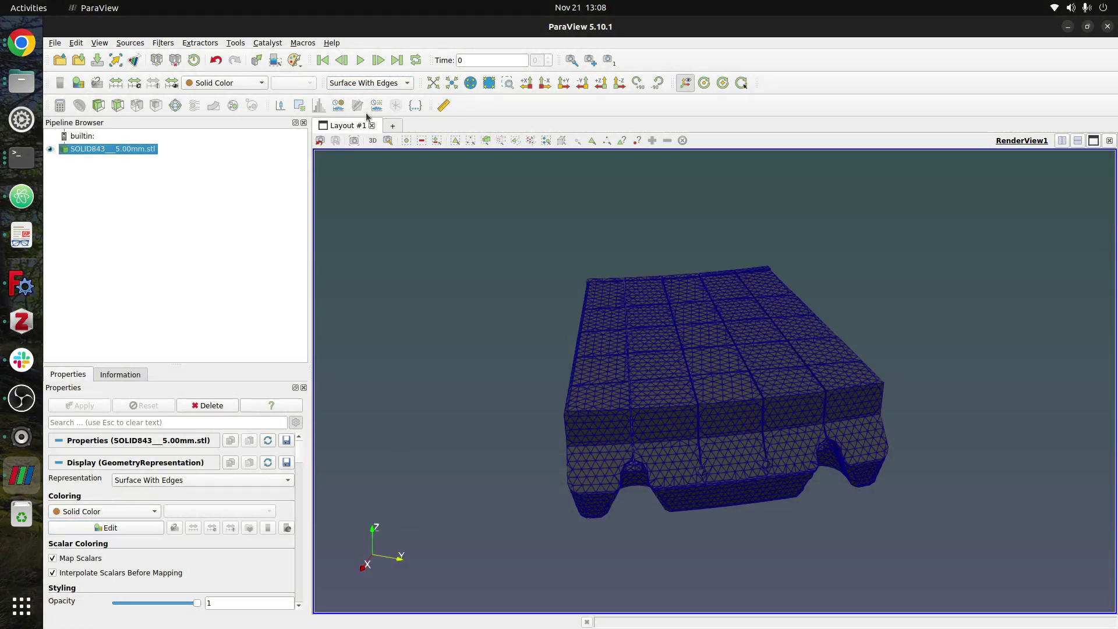
left_click(369, 82)
left_click(367, 87)
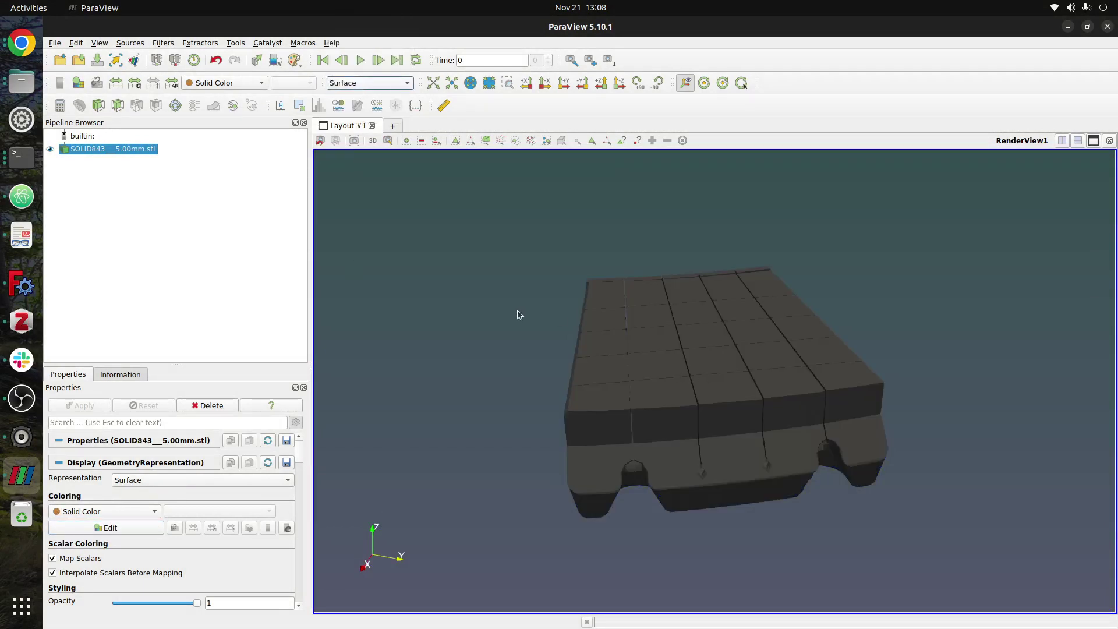
Step: Browse for another file to open in the HEAT/data/nstx_204118 folder, checking the shot and timestep in the HEAT GUI
left_click_drag(519, 314, 561, 336)
left_click(60, 60)
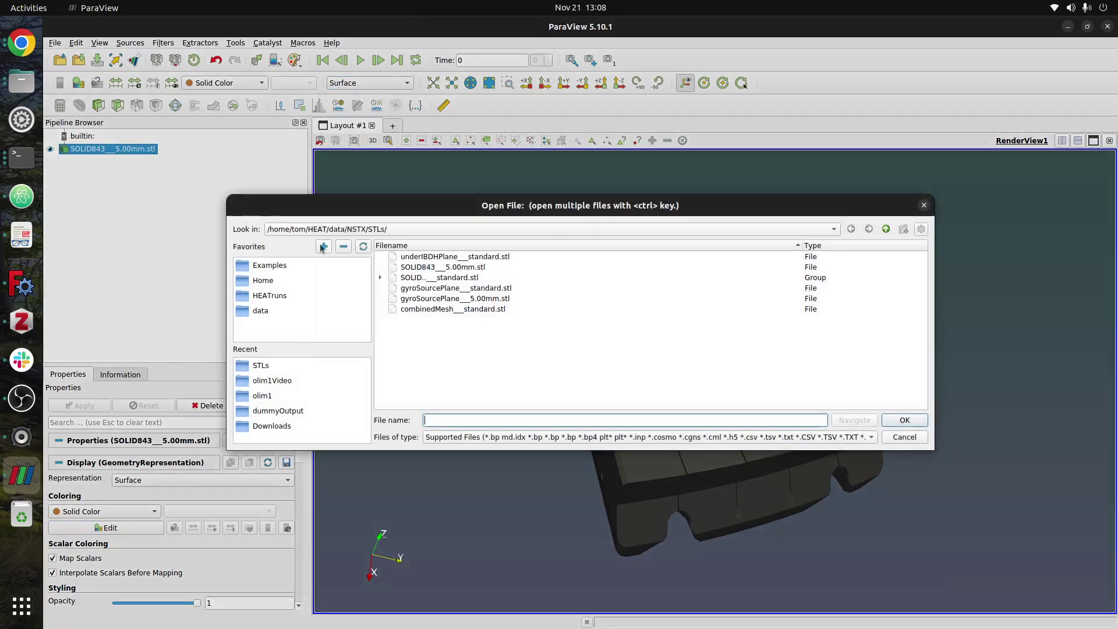
left_click(378, 228)
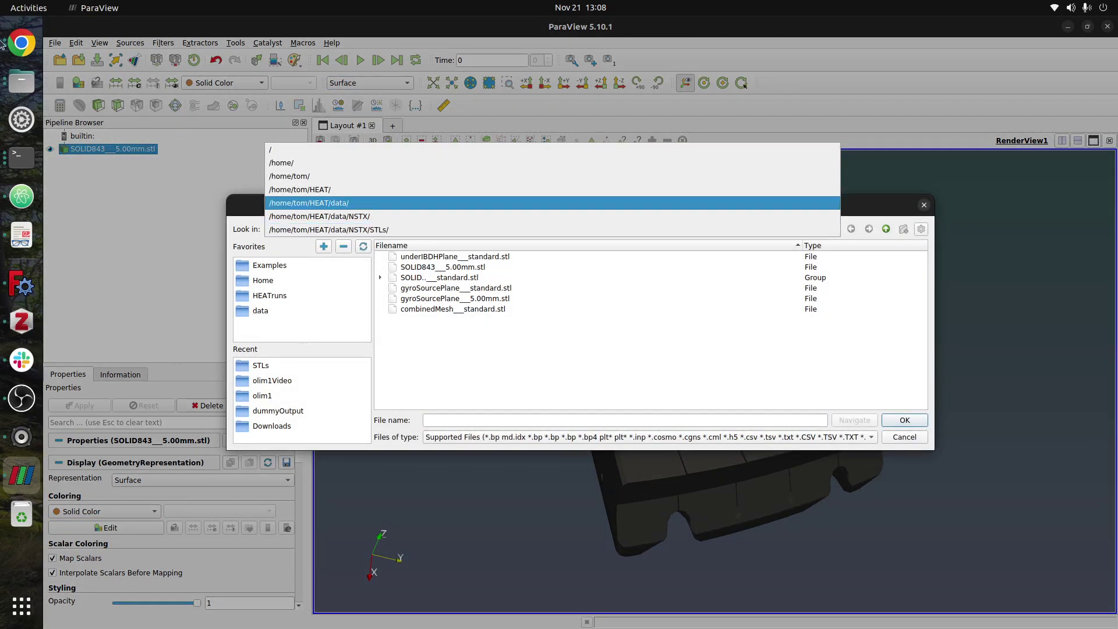
left_click(23, 44)
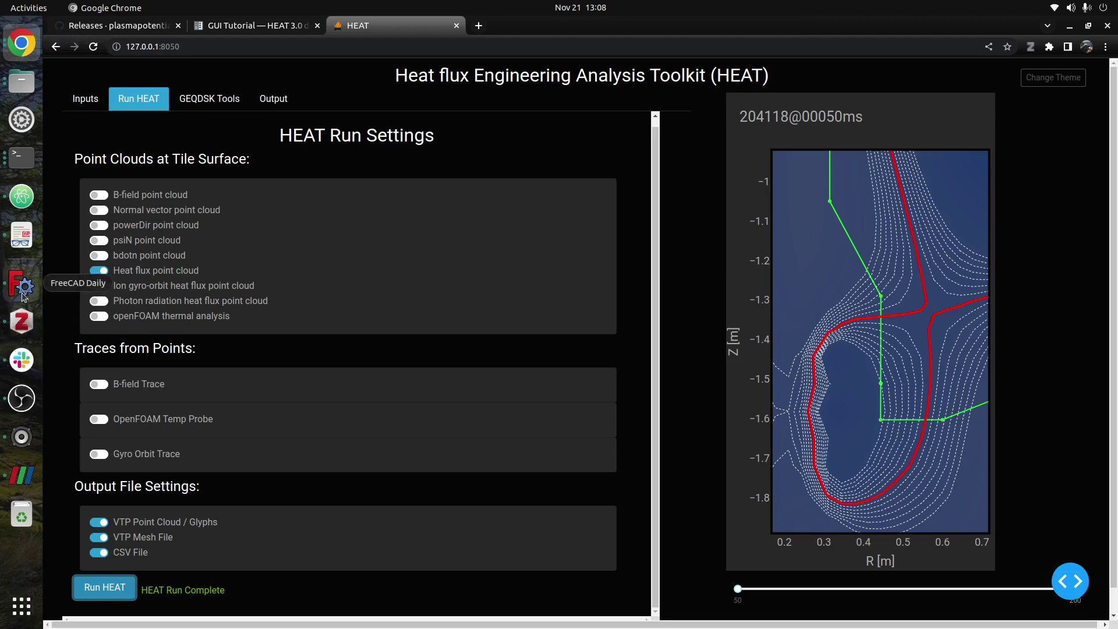
left_click(21, 474)
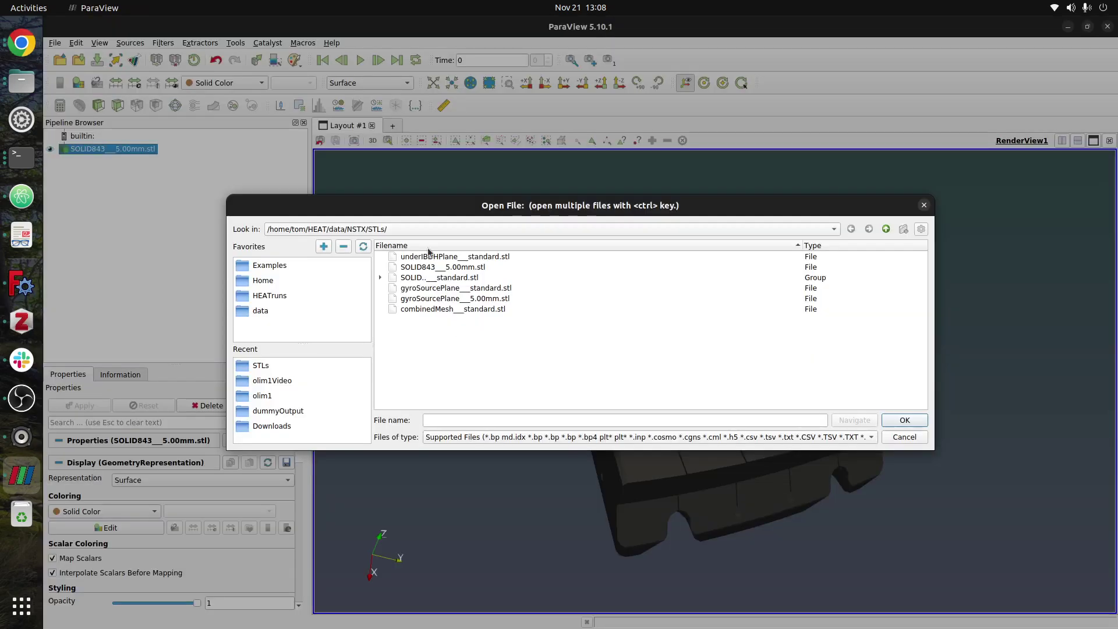
left_click(389, 232)
left_click(389, 202)
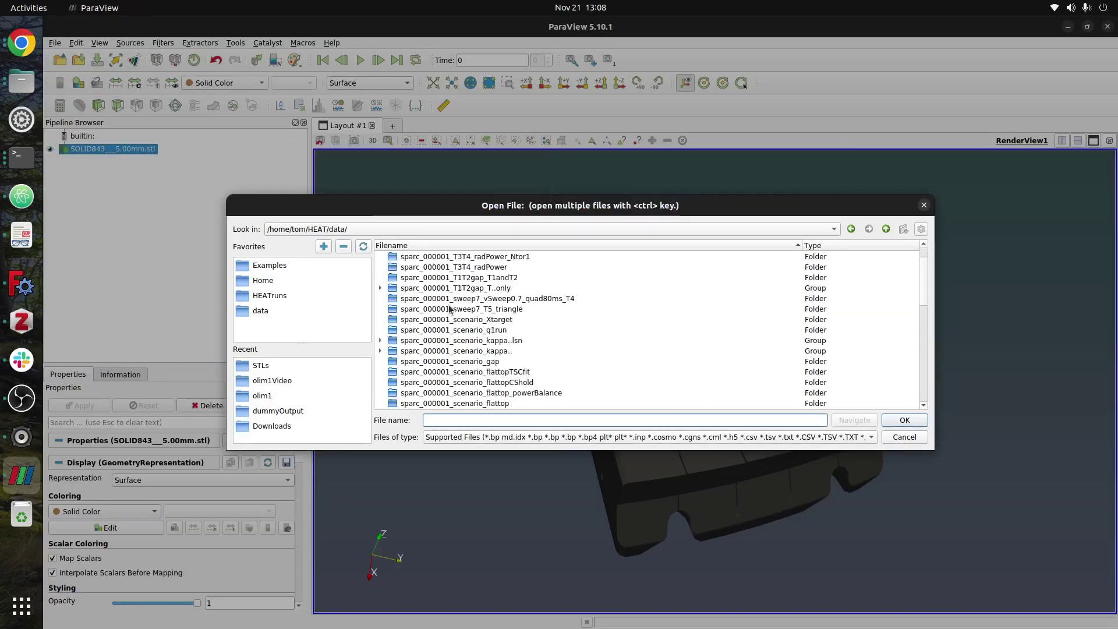
scroll(449, 309, "down", 5)
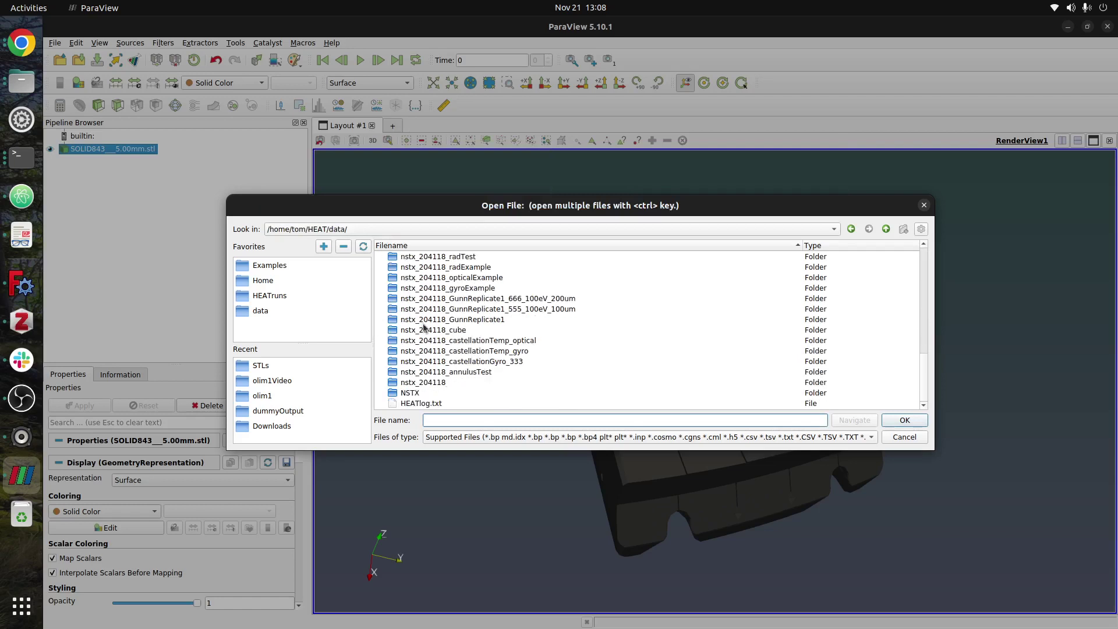
double_click(423, 382)
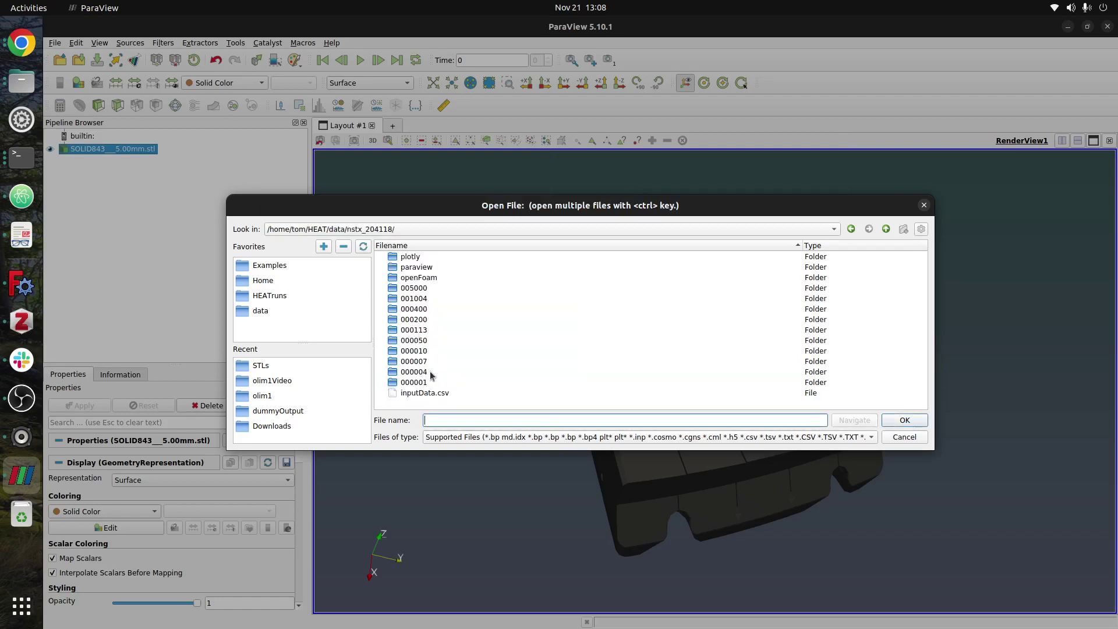
Step: Load the optical heat flux point cloud HF_optical_all_PC.vtp from the 000050/paraview folder
left_click(417, 344)
left_click(420, 319)
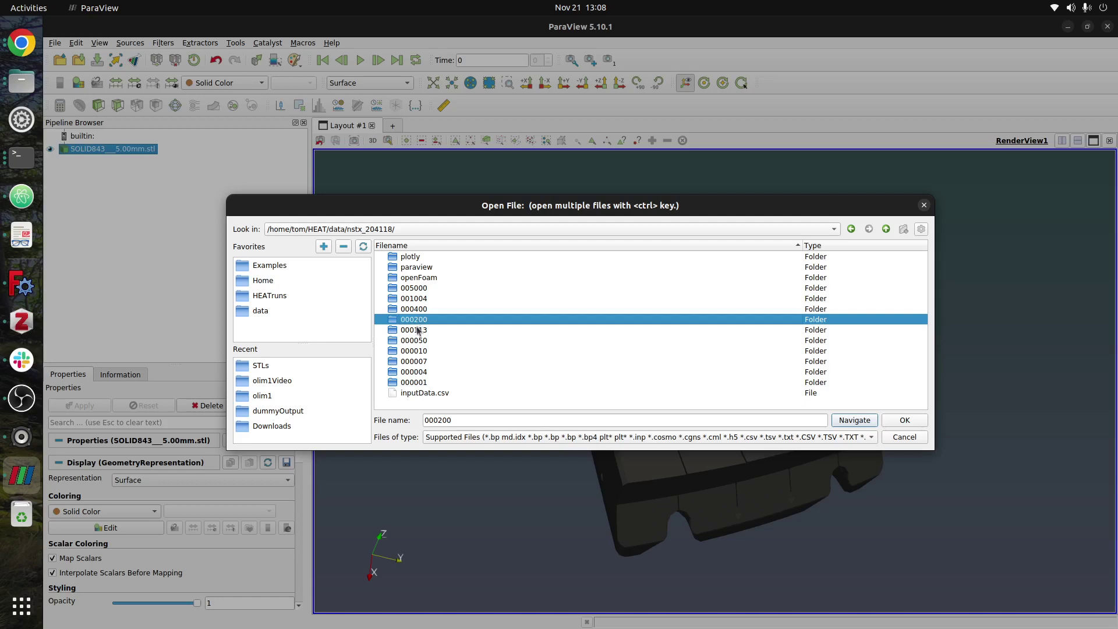
double_click(417, 341)
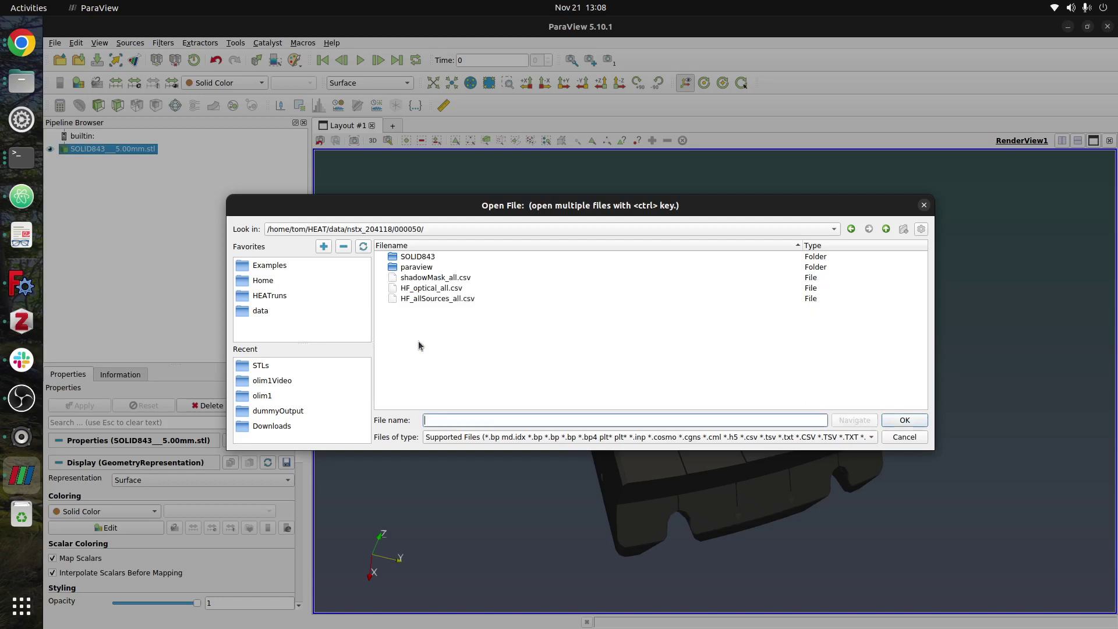
double_click(414, 267)
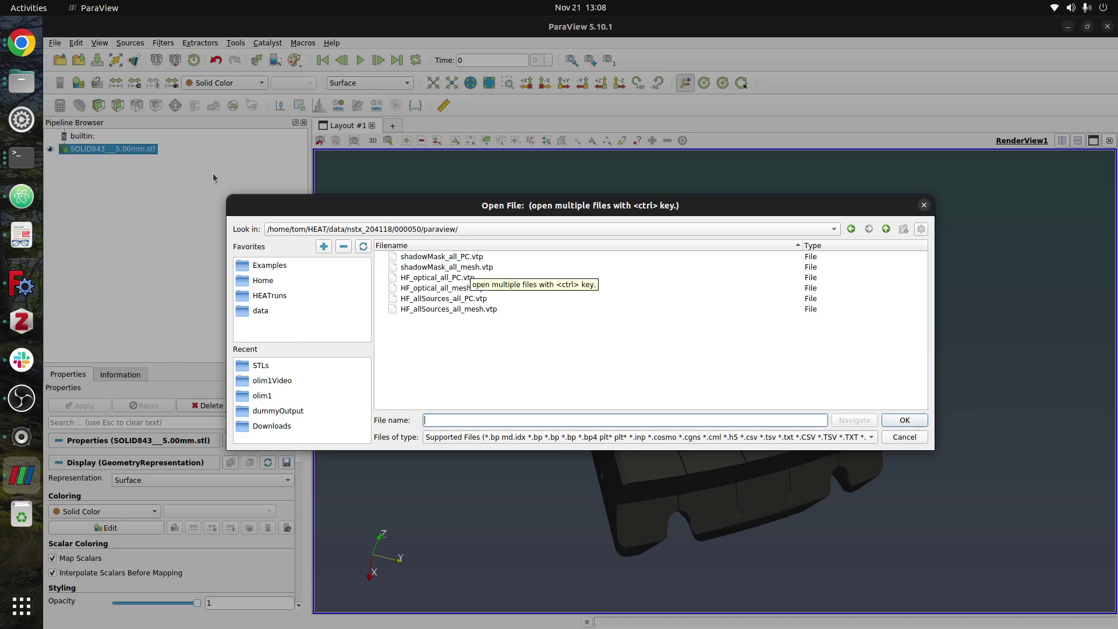
left_click(21, 43)
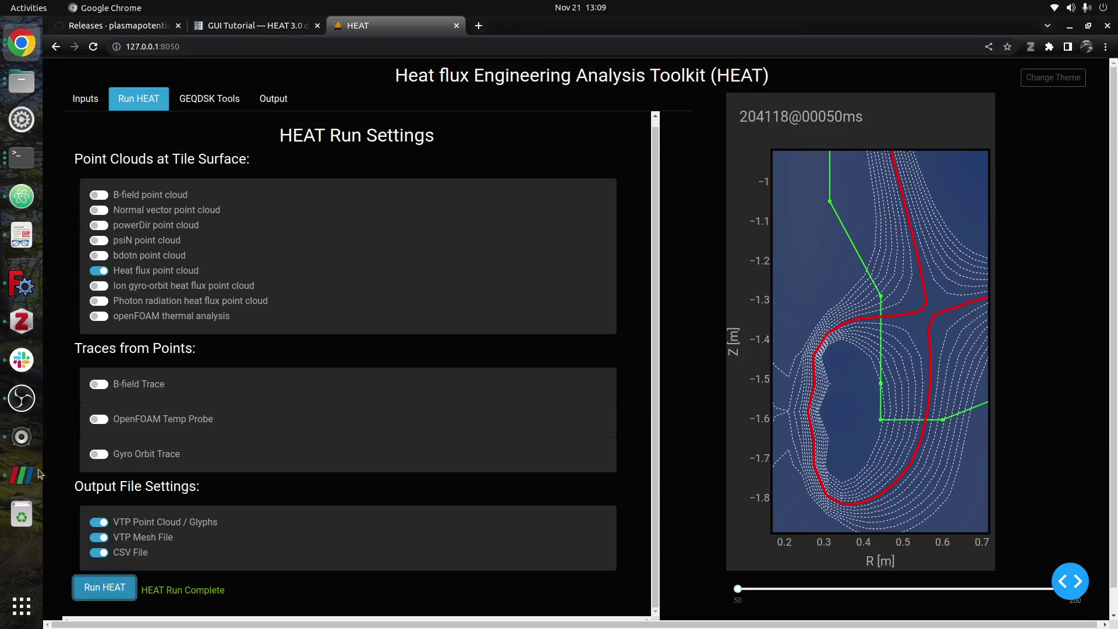
left_click(22, 475)
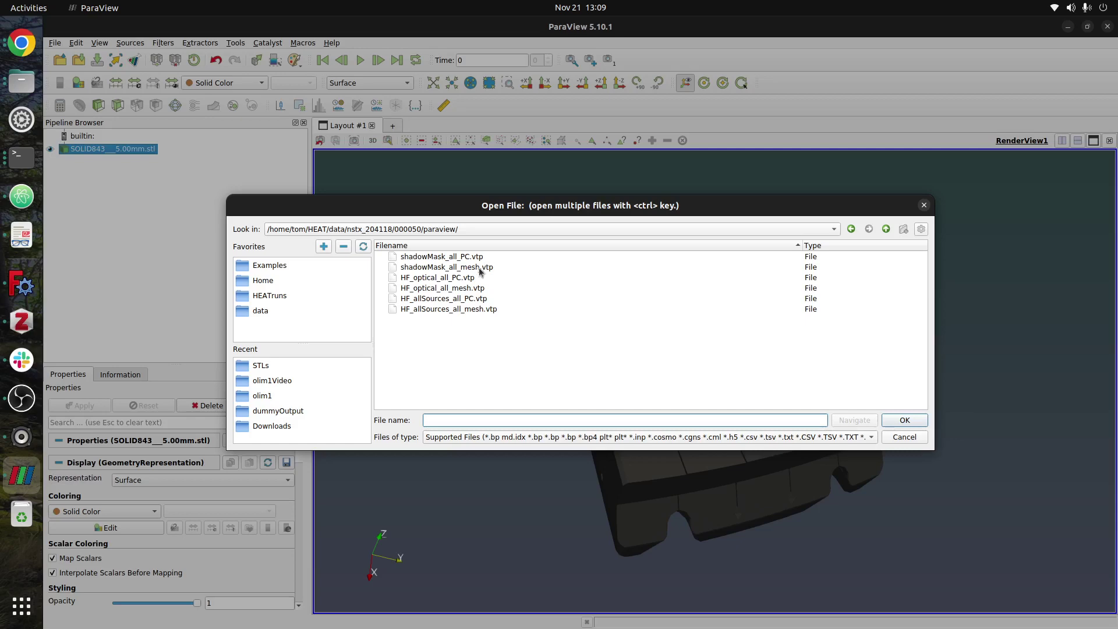
double_click(441, 278)
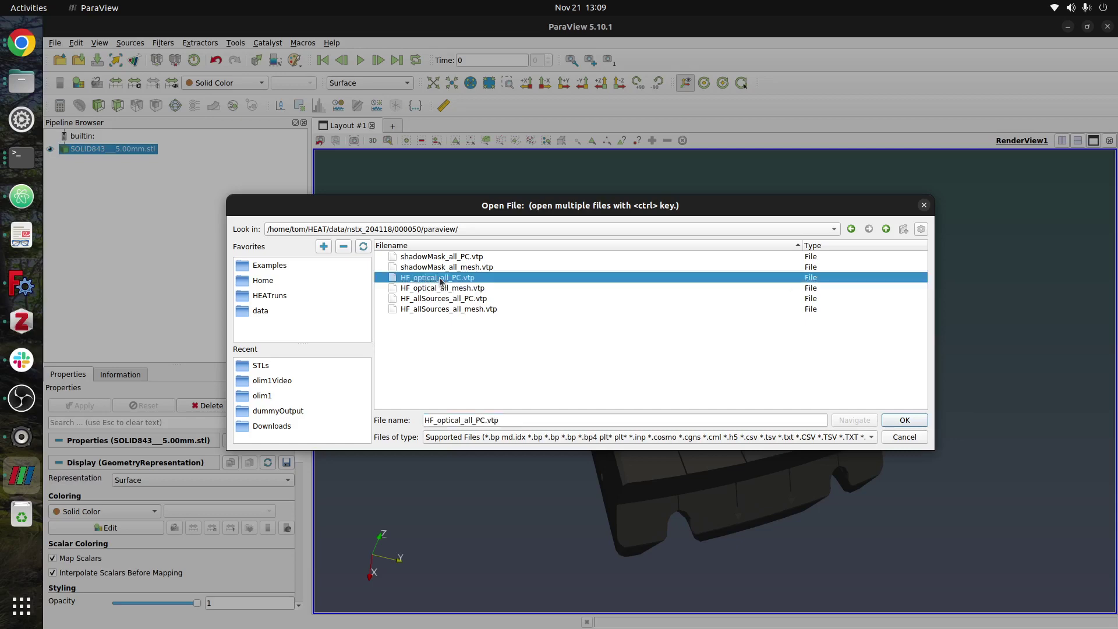
left_click(85, 405)
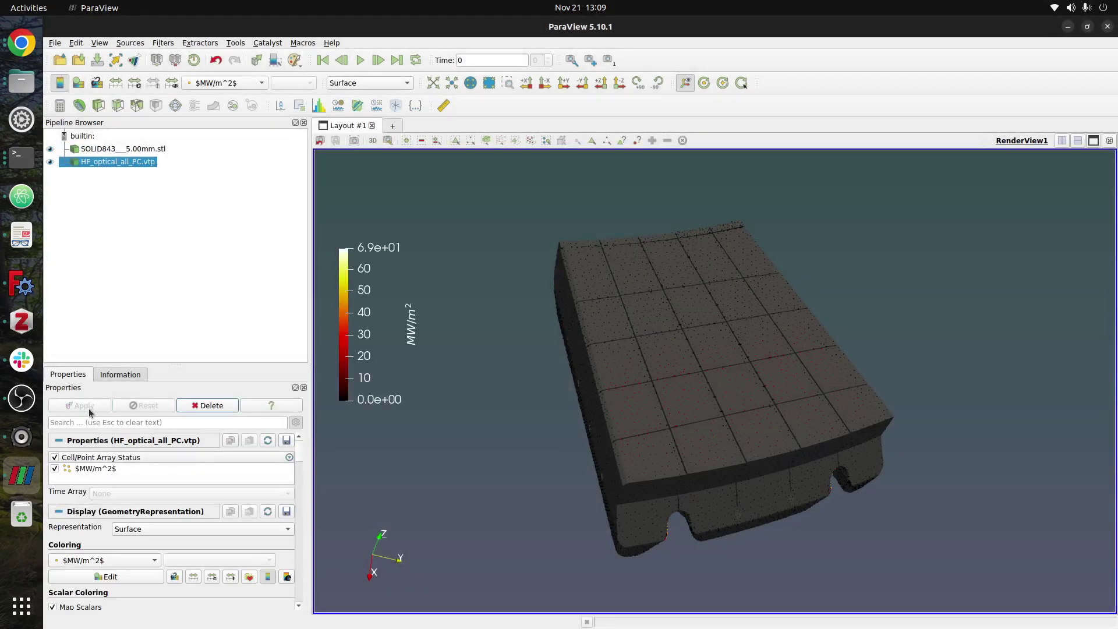
Step: Rescale the heat flux colour map to a range of 0 to 10 MW/m^2
left_click(212, 576)
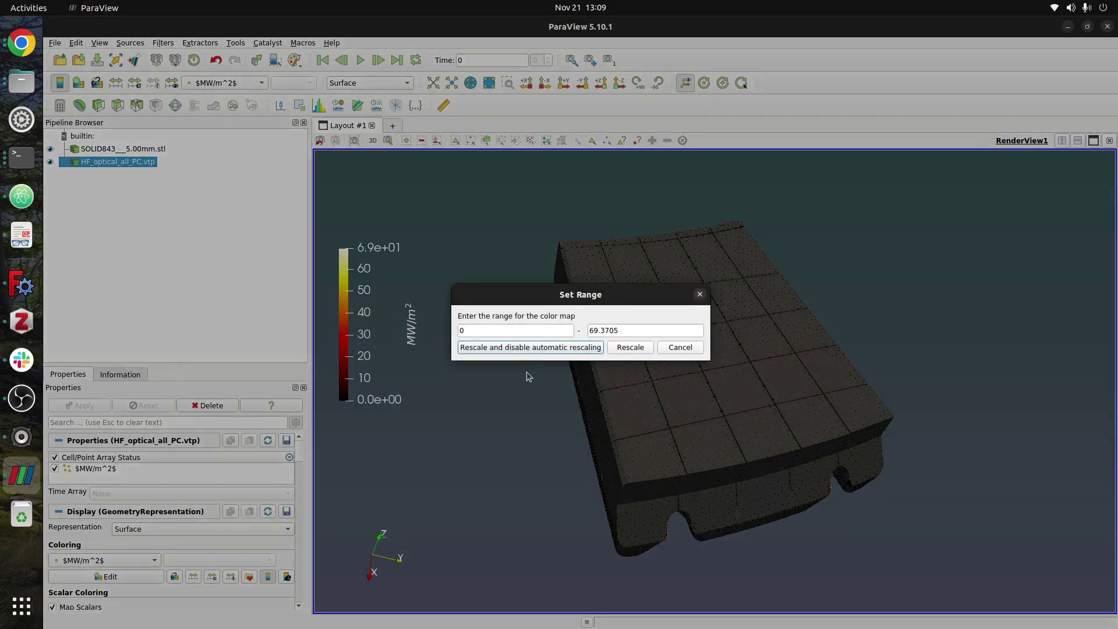
left_click_drag(631, 331, 629, 342)
key("ctrl+a")
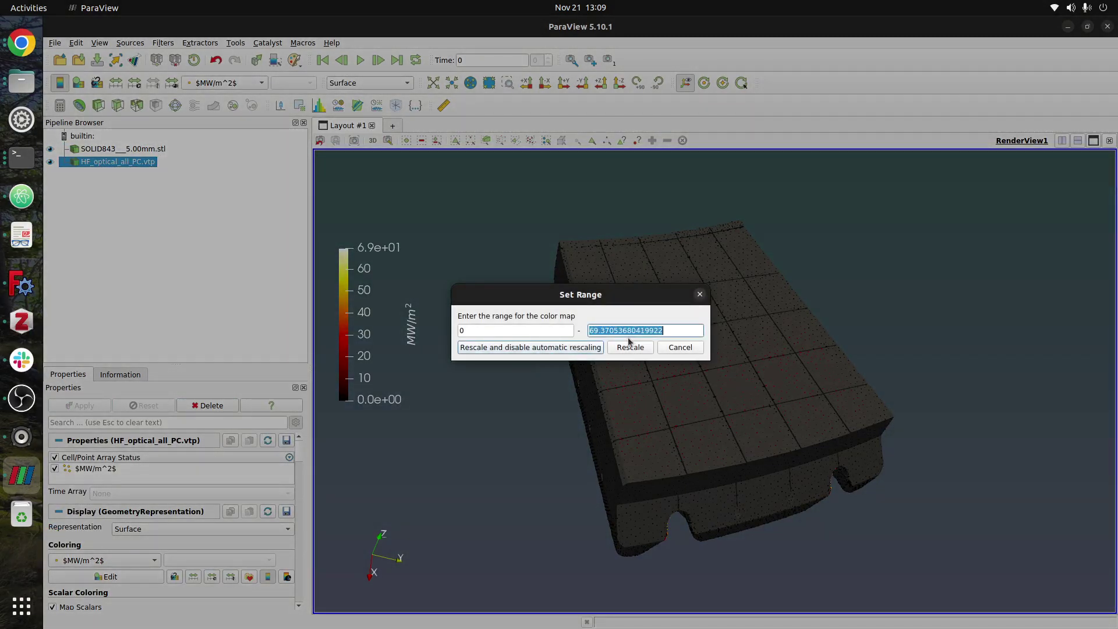
key("Return")
Step: Display the heat flux point cloud in the Points representation with a point size of 4
scroll(724, 321, "down", 4)
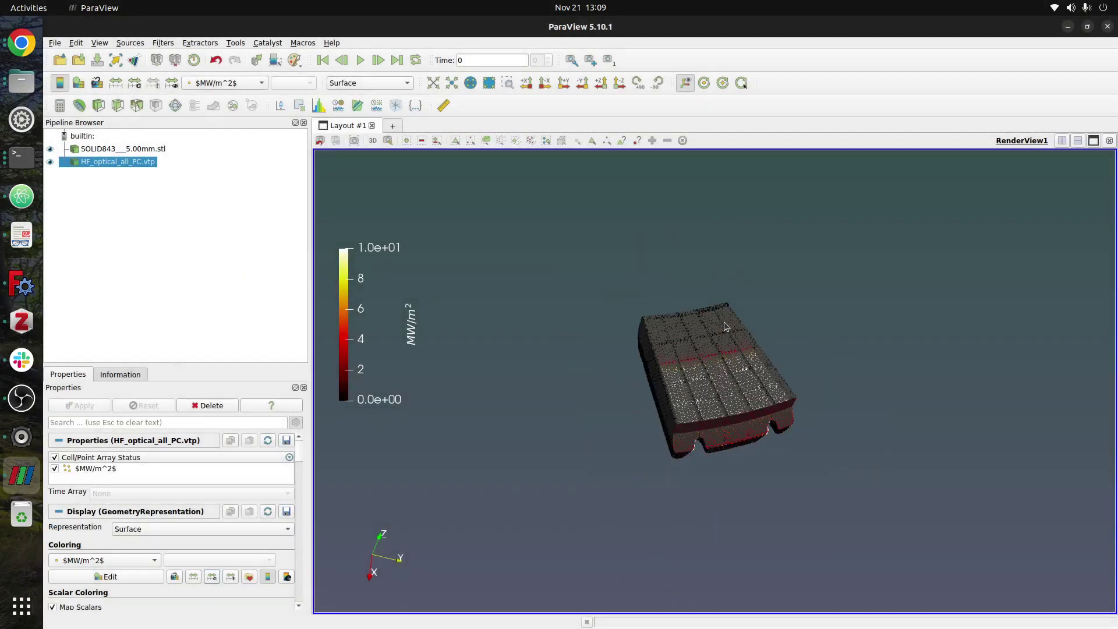
left_click(370, 83)
left_click(375, 81)
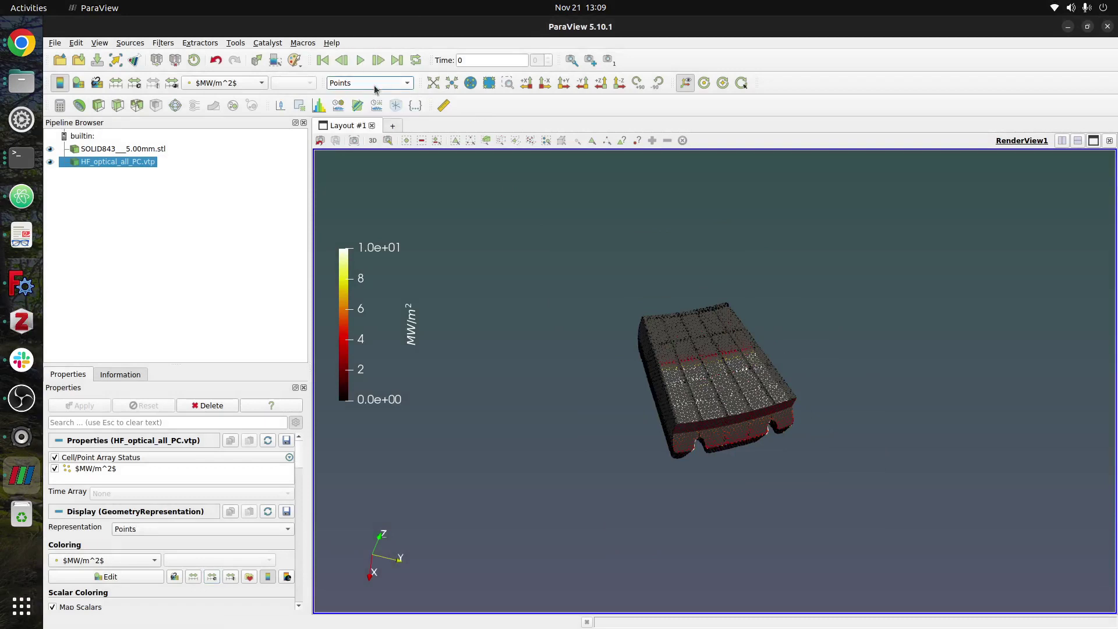
scroll(143, 564, "down", 4)
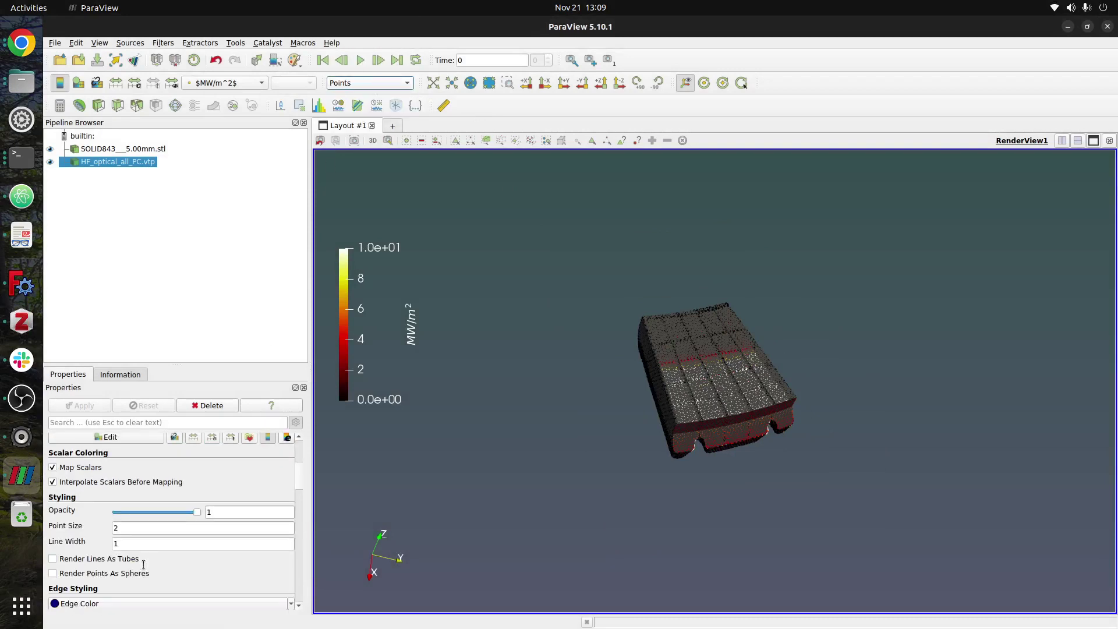
double_click(125, 528)
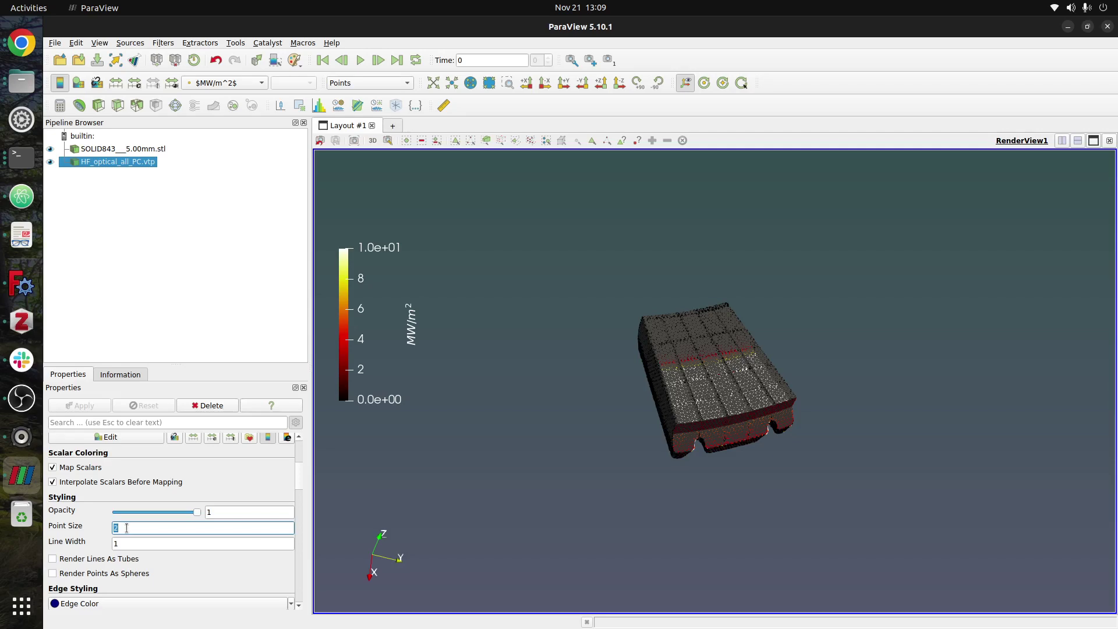
key("Return")
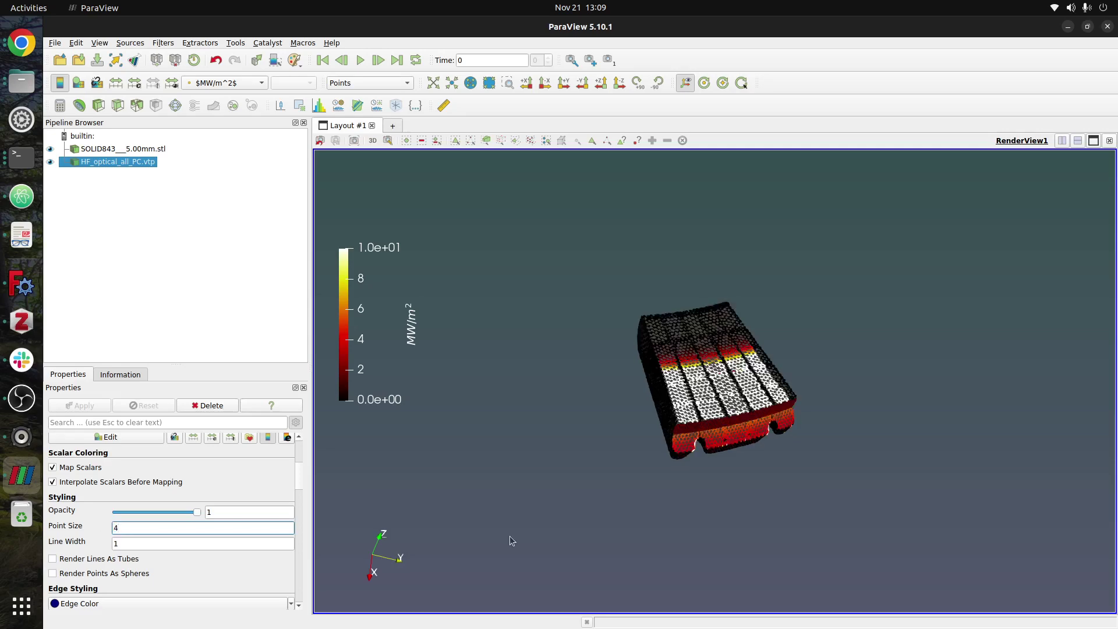
Step: Examine the heat flux points on the tile's front and top faces and compare them with the plane beneath the tiles in FreeCAD
scroll(733, 480, "up", 4)
left_click_drag(759, 478, 634, 433)
scroll(711, 442, "up", 3)
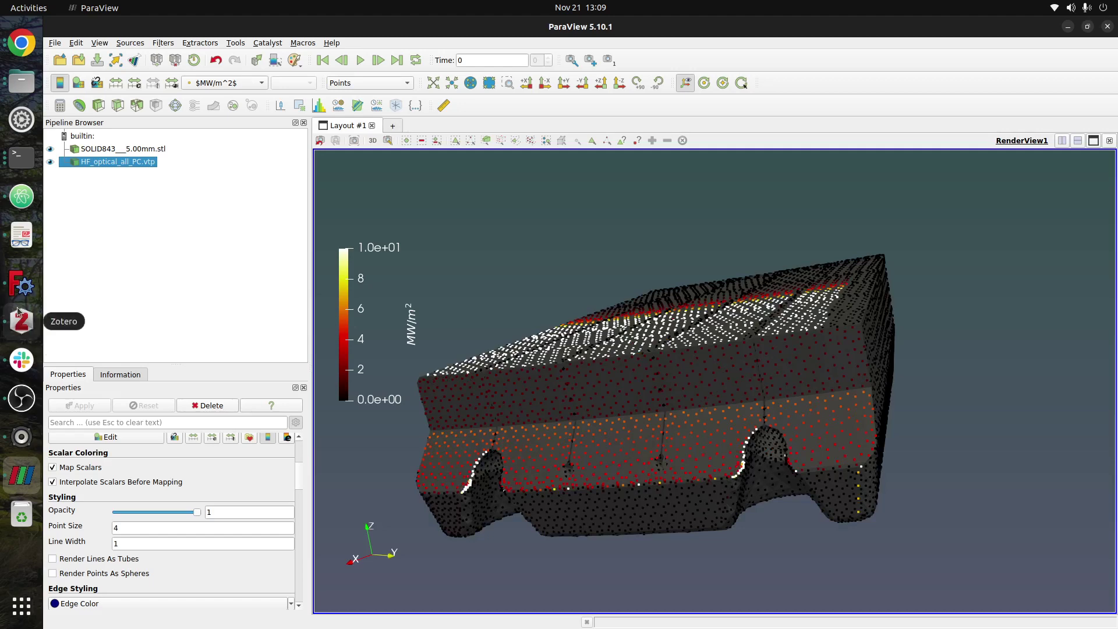
left_click(22, 286)
left_click(694, 389)
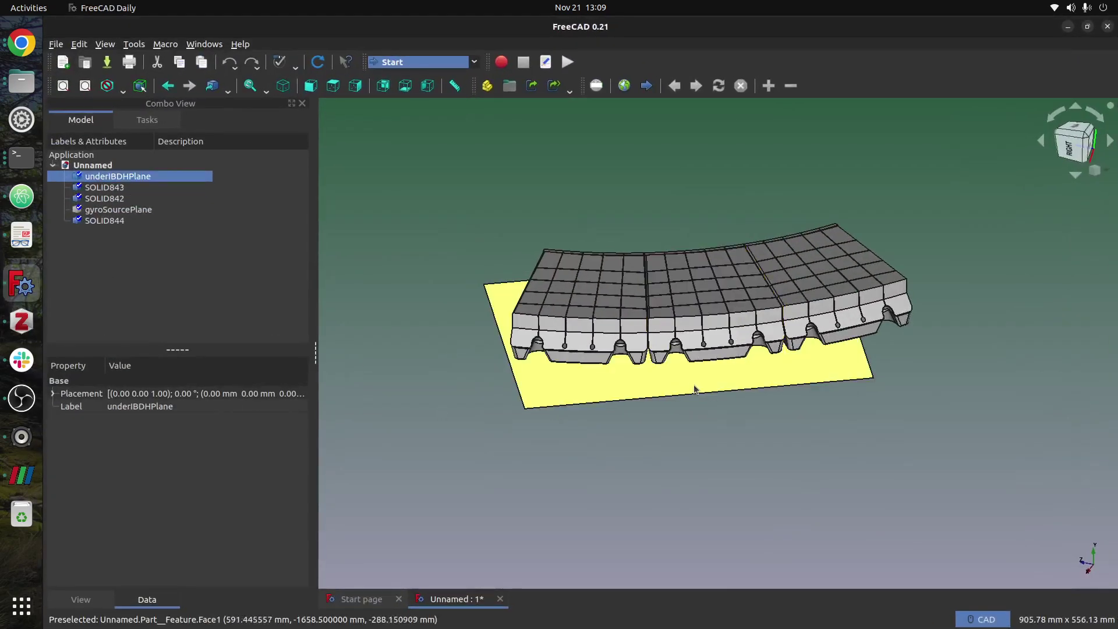
left_click(713, 397)
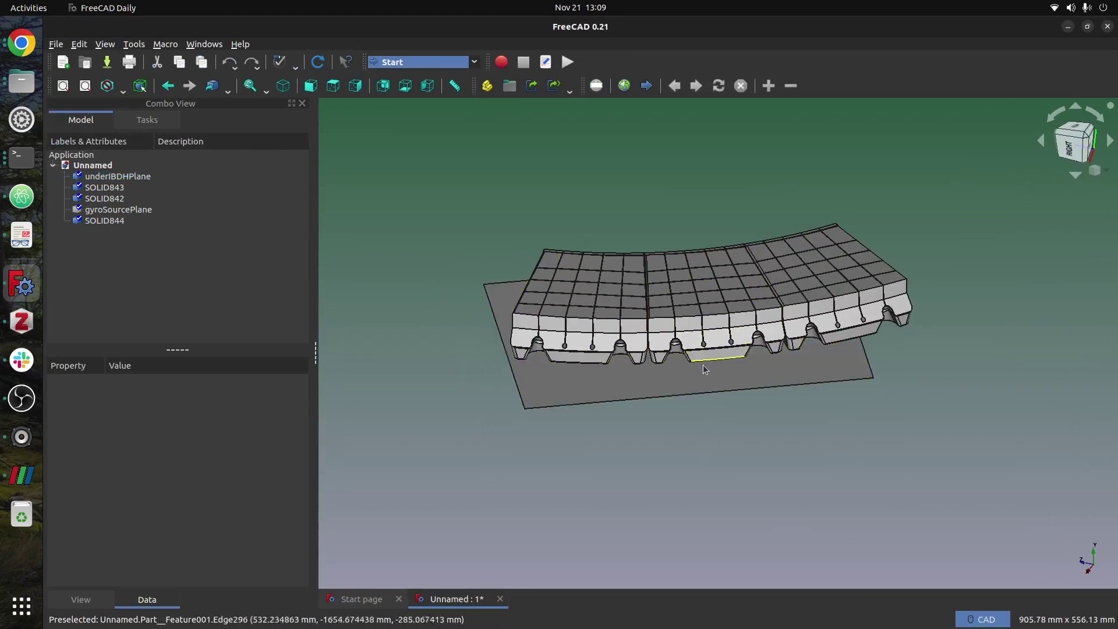
left_click(1068, 26)
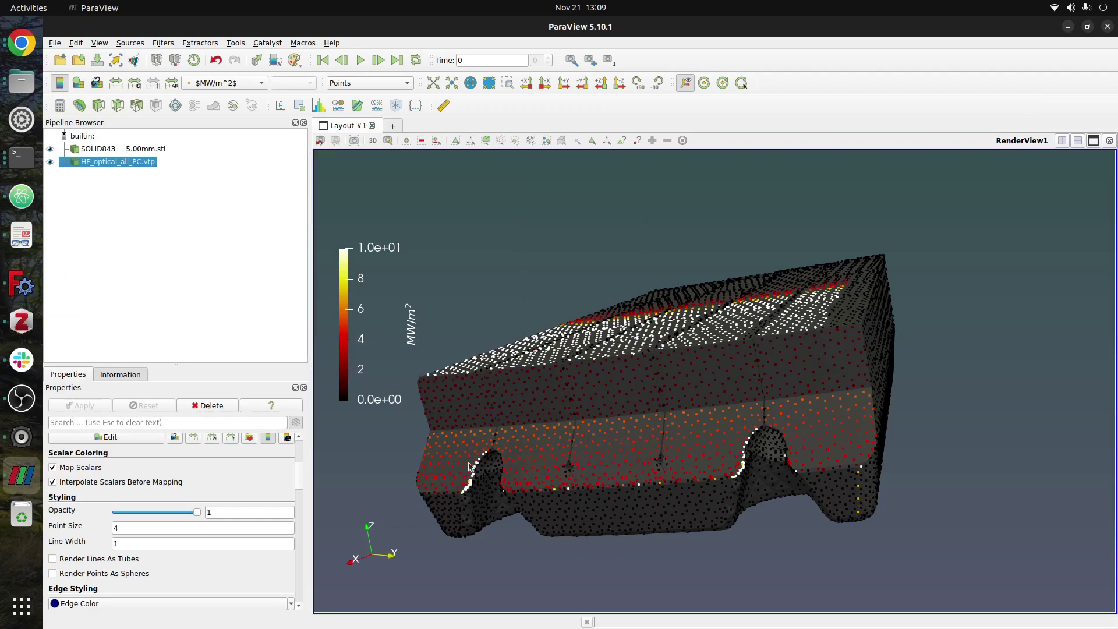
left_click_drag(526, 559, 717, 501)
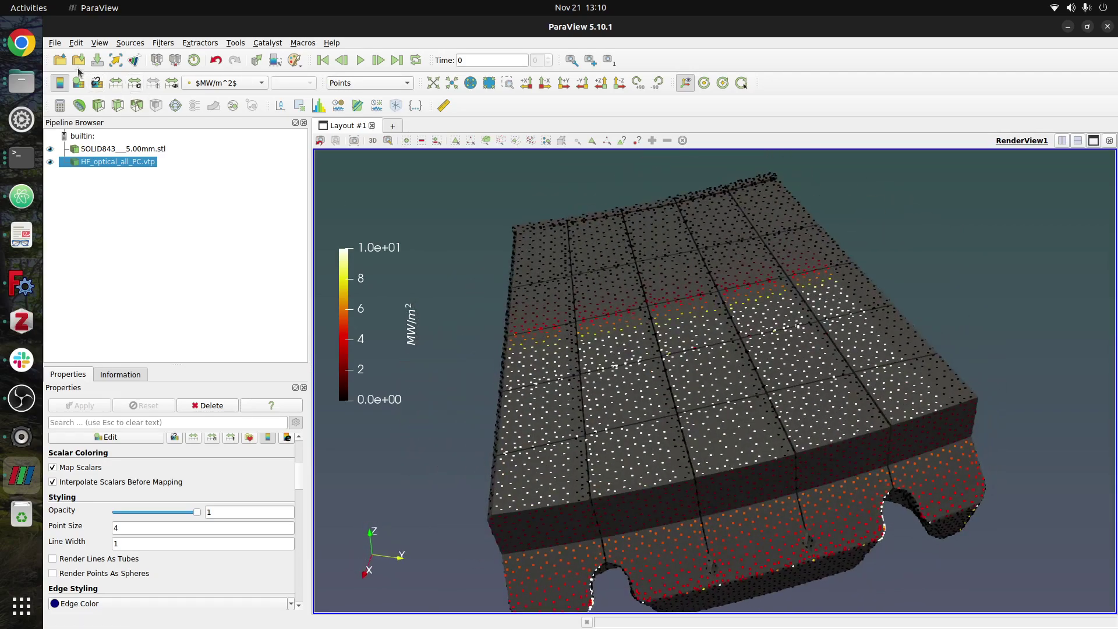
Step: Load HF_optical_all_mesh.vtp from the 000050/paraview folder and hide the HF_optical_all_PC.vtp point cloud and the SOLID843 tile mesh
left_click(64, 63)
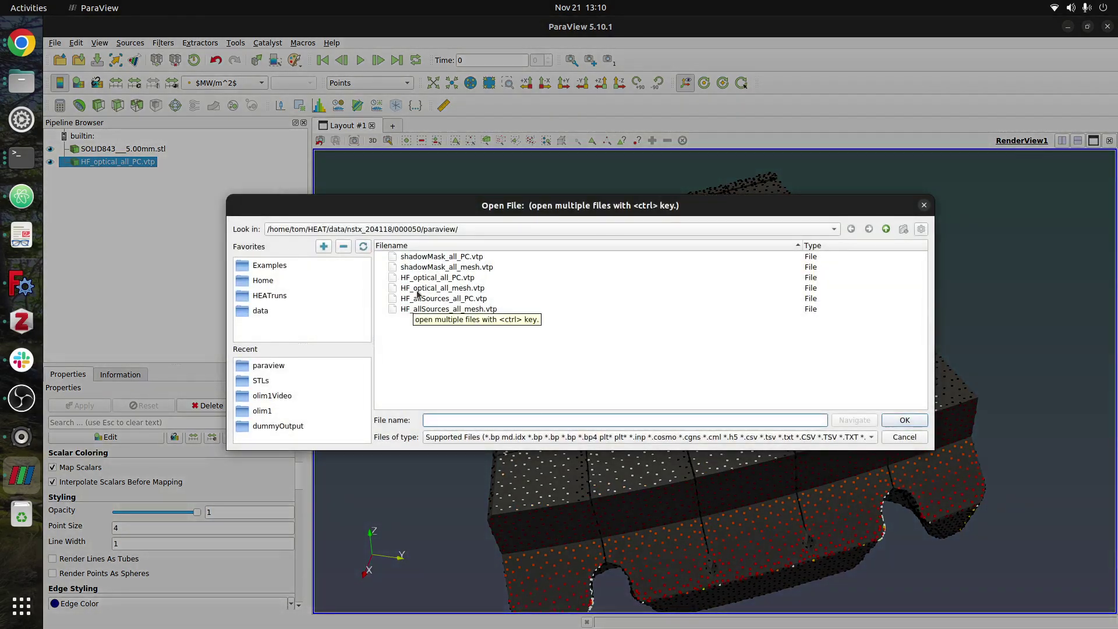
double_click(417, 294)
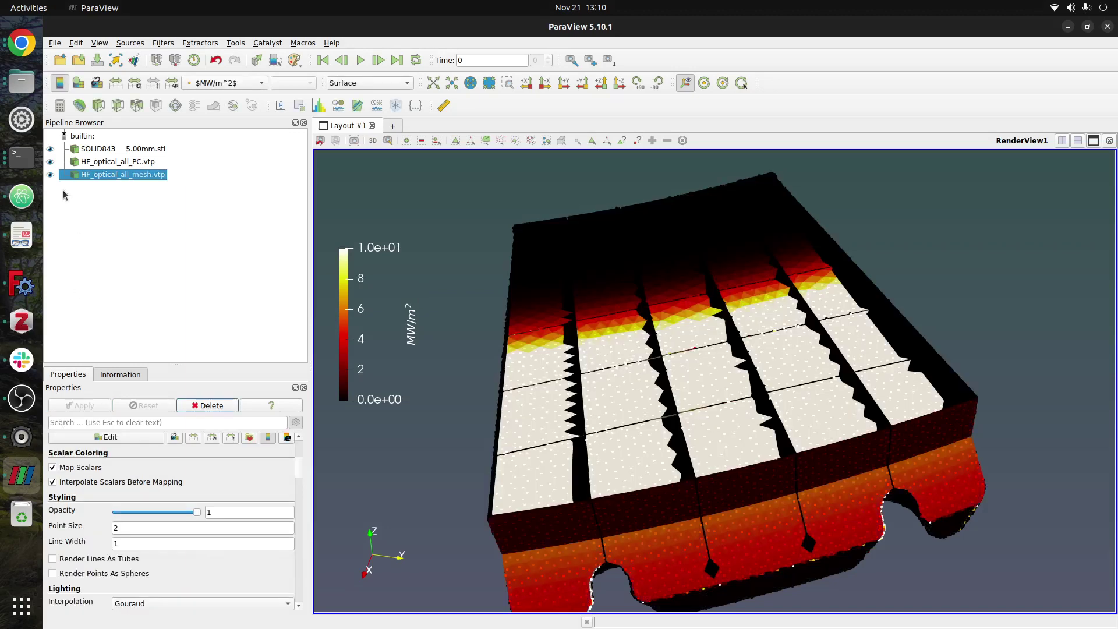
left_click(50, 161)
left_click_drag(629, 479, 629, 415)
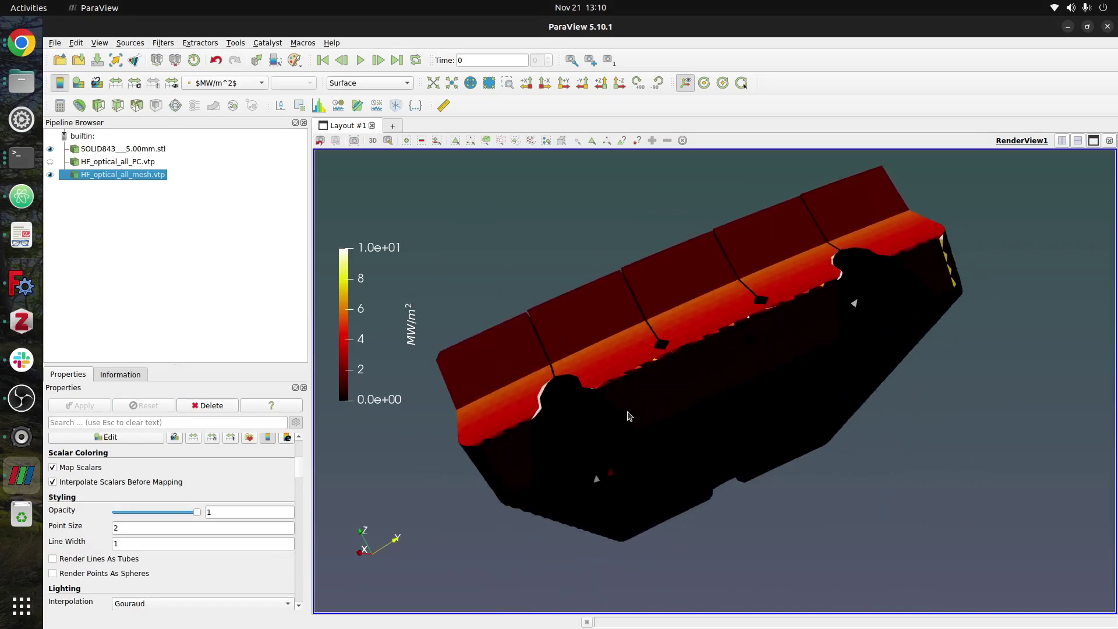
left_click(50, 148)
left_click_drag(793, 347, 696, 350)
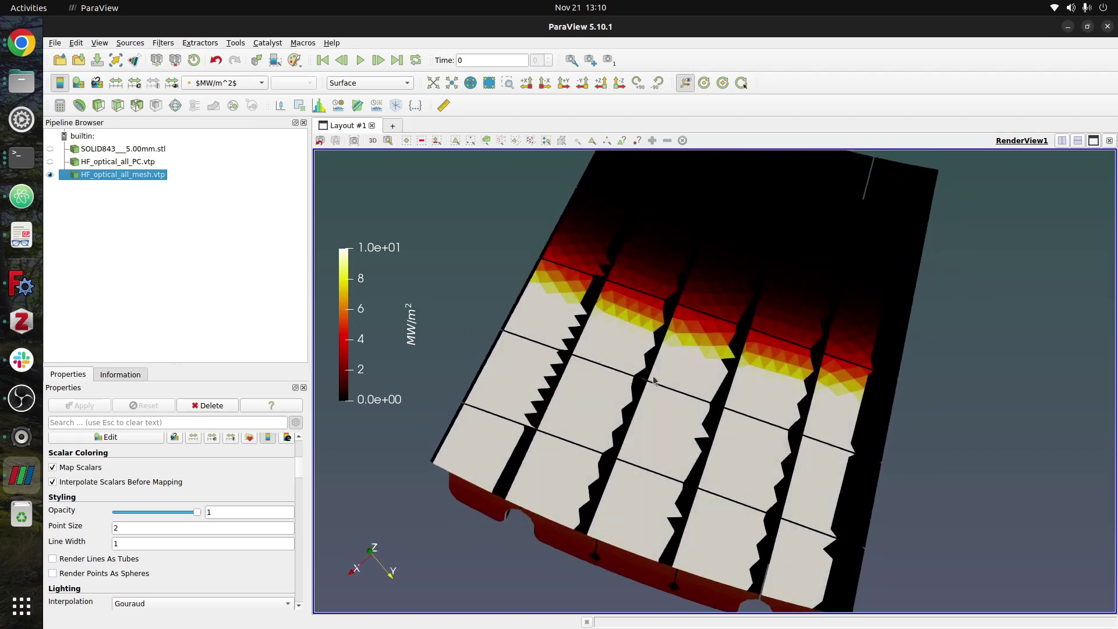
Step: Compare the heat flux points with the mesh triangles by temporarily overlaying the point cloud on the heat flux mesh
scroll(694, 343, "up", 4)
scroll(693, 343, "up", 3)
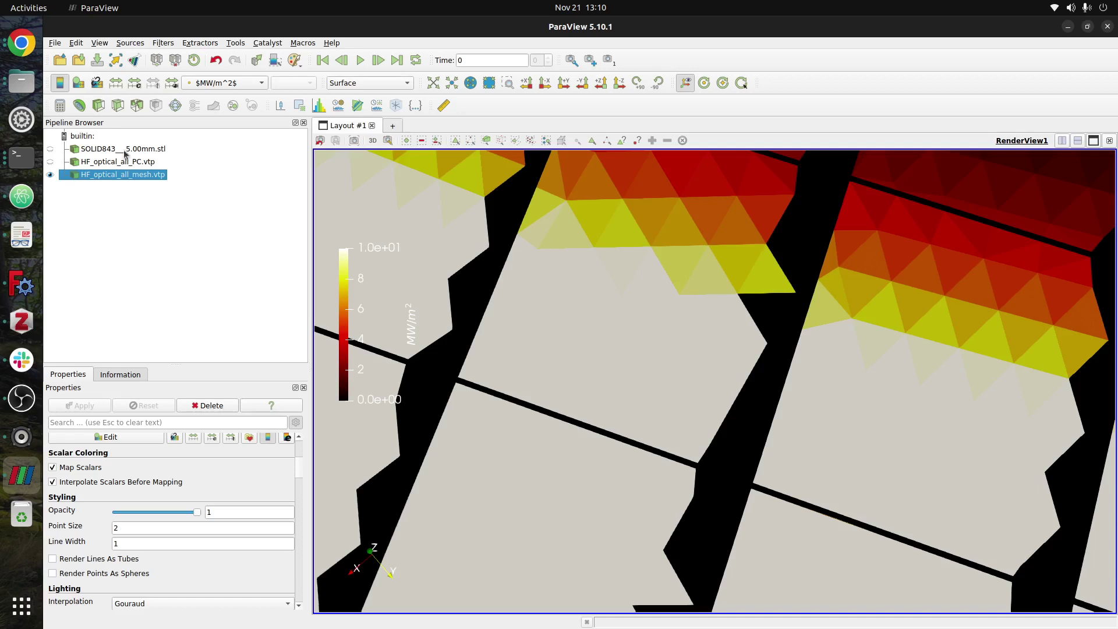
left_click(50, 162)
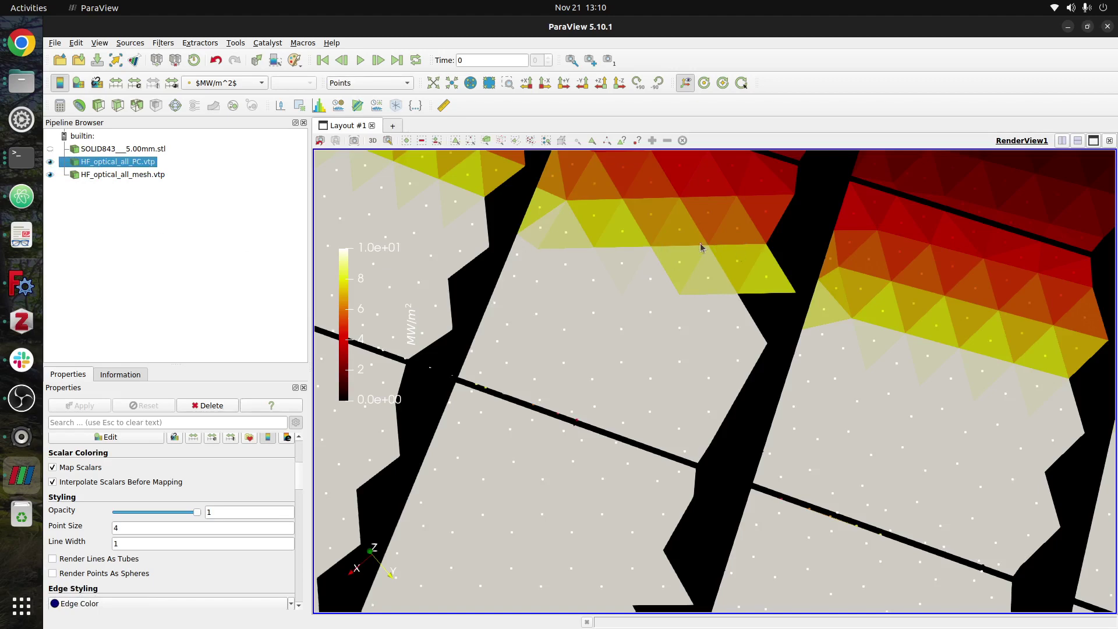
left_click(50, 162)
Step: Rescale the heat flux colour map to a range of 0 to 15 MW/m^2 and view the tile from the front
scroll(669, 362, "down", 10)
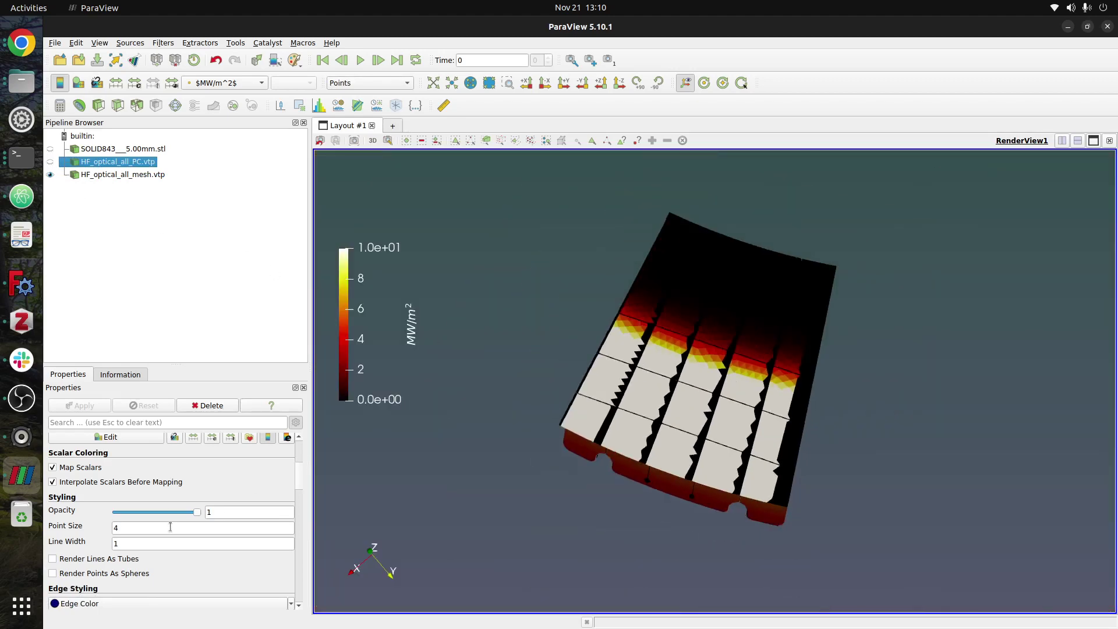
left_click(213, 438)
double_click(681, 331)
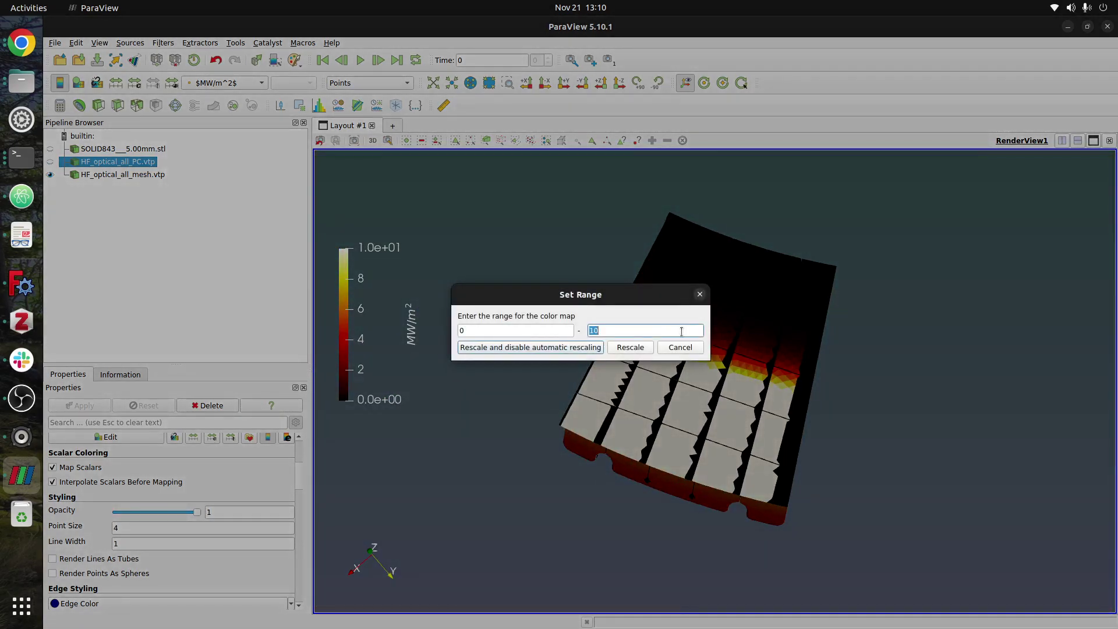
key("Return")
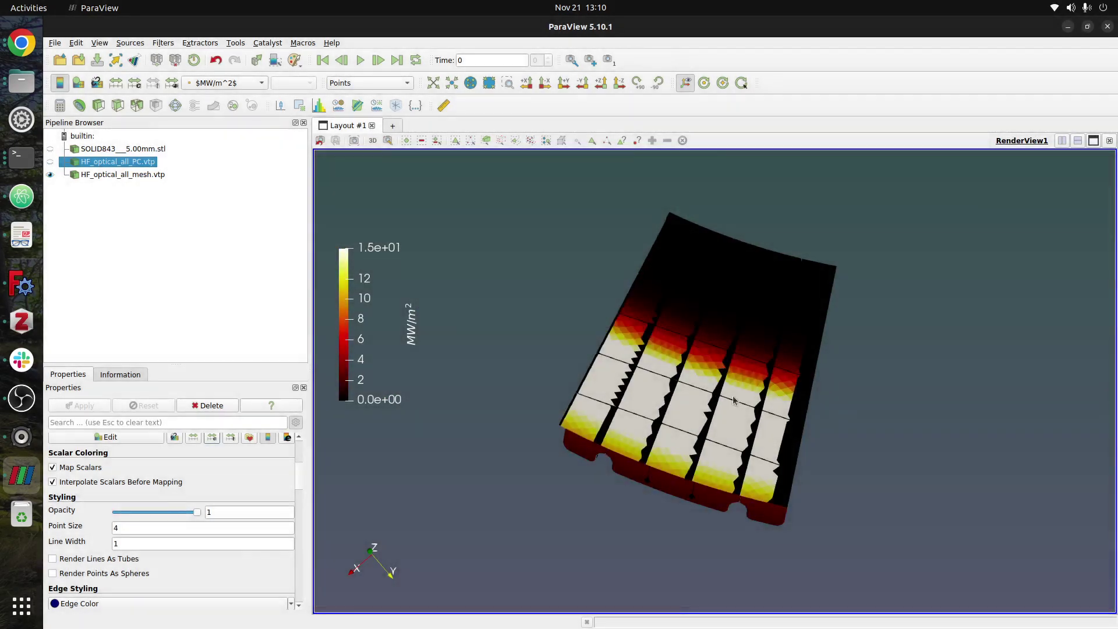
left_click_drag(734, 400, 762, 329)
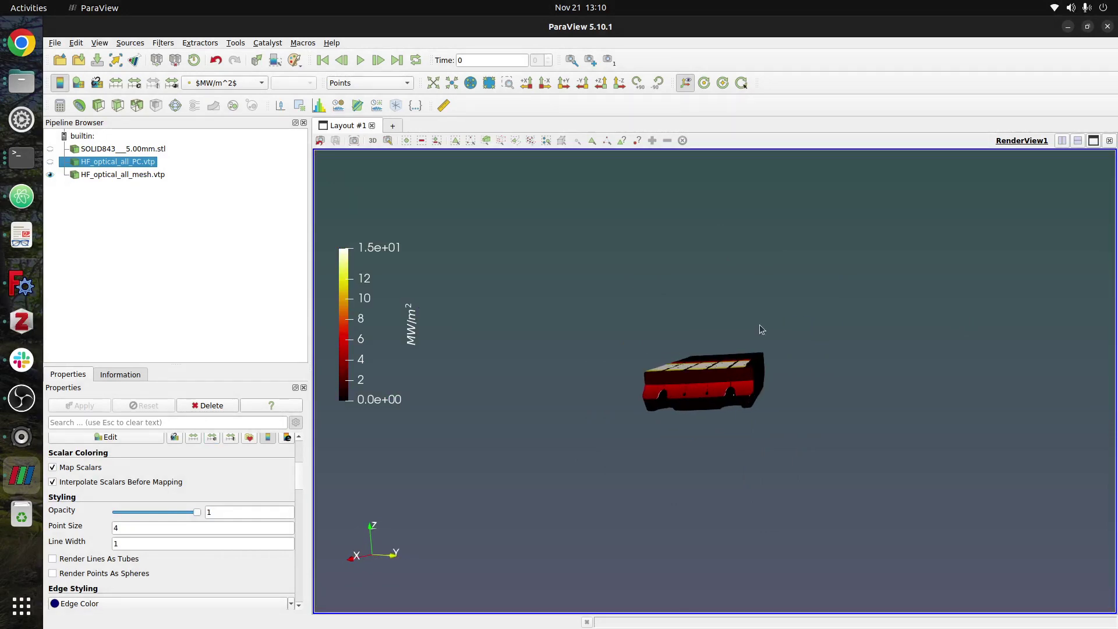
Step: Switch to the HEAT GUI in Chrome and set the stop time in the OpenFOAM input settings to 250 ms
left_click(23, 47)
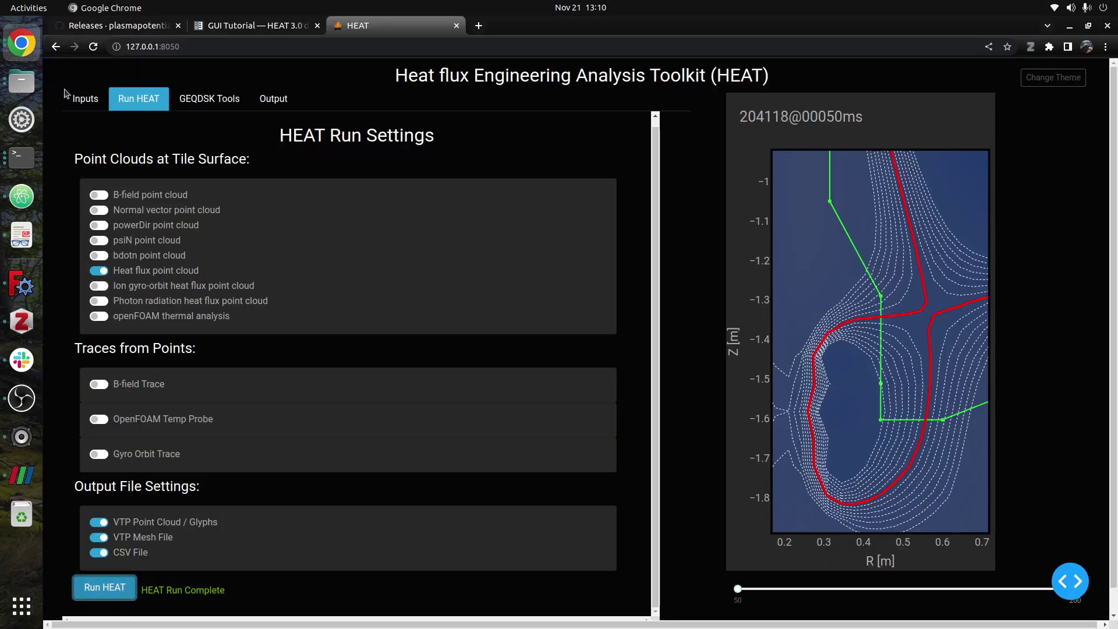
left_click(85, 98)
scroll(316, 340, "down", 2)
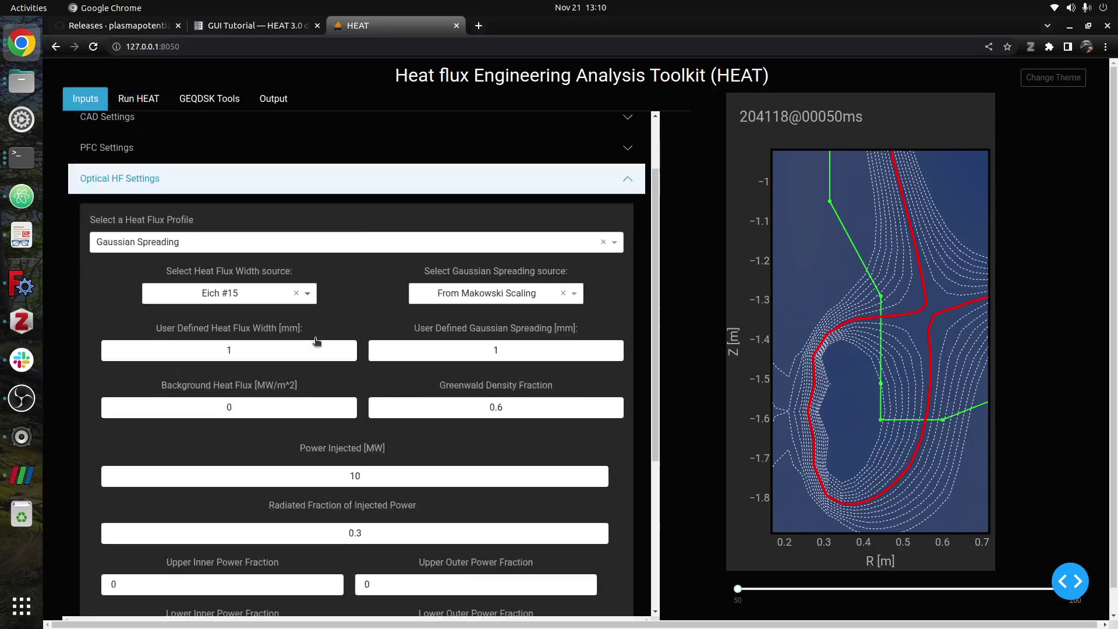
scroll(317, 341, "down", 4)
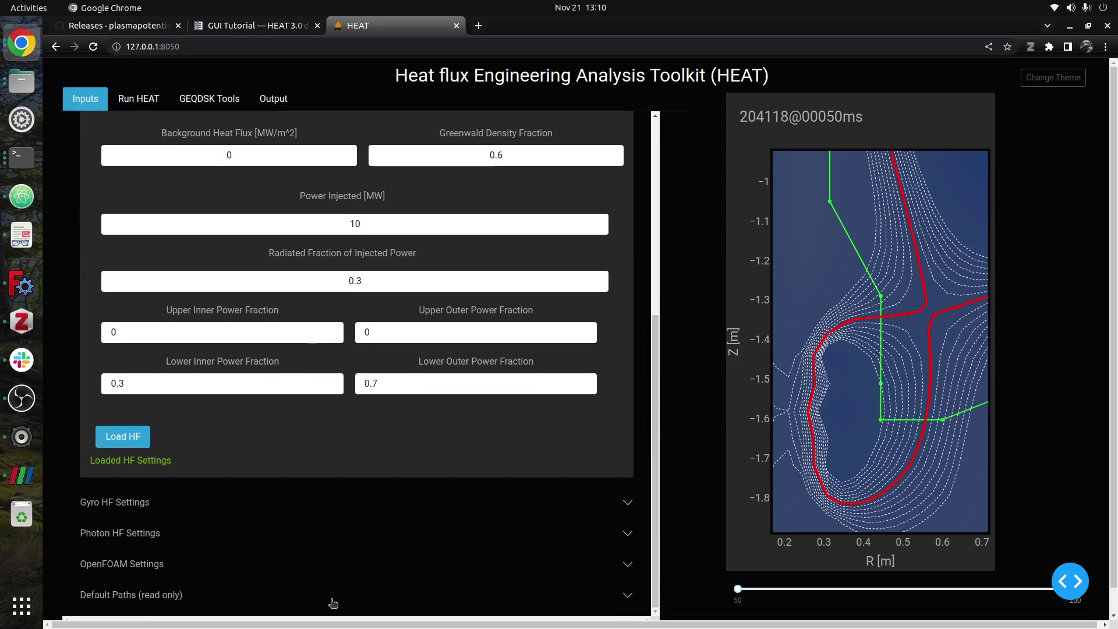
left_click(276, 569)
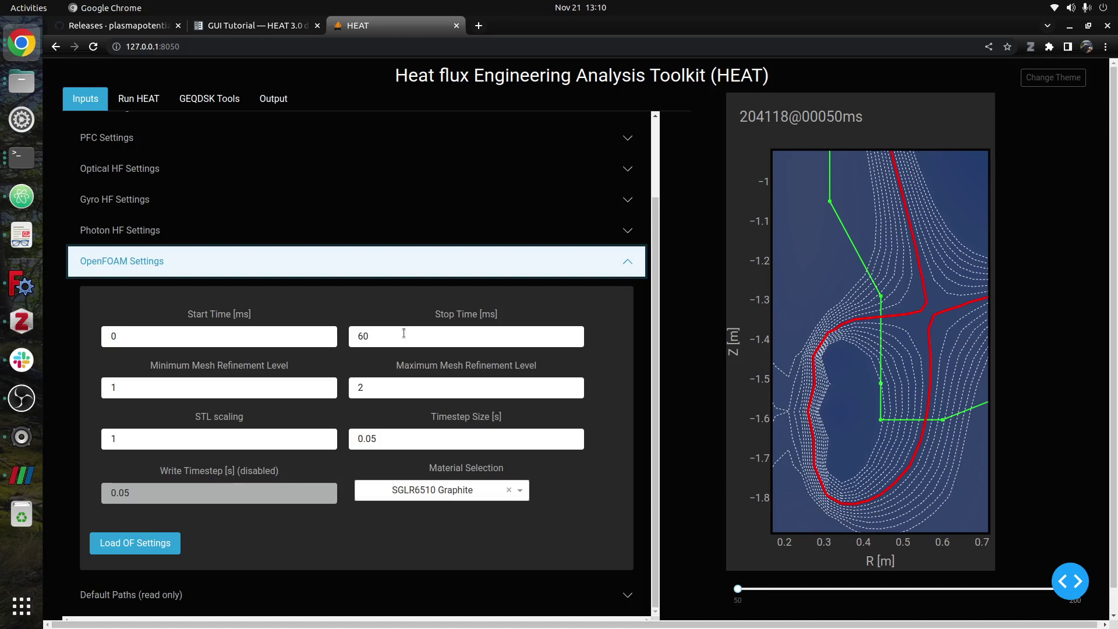
double_click(309, 339)
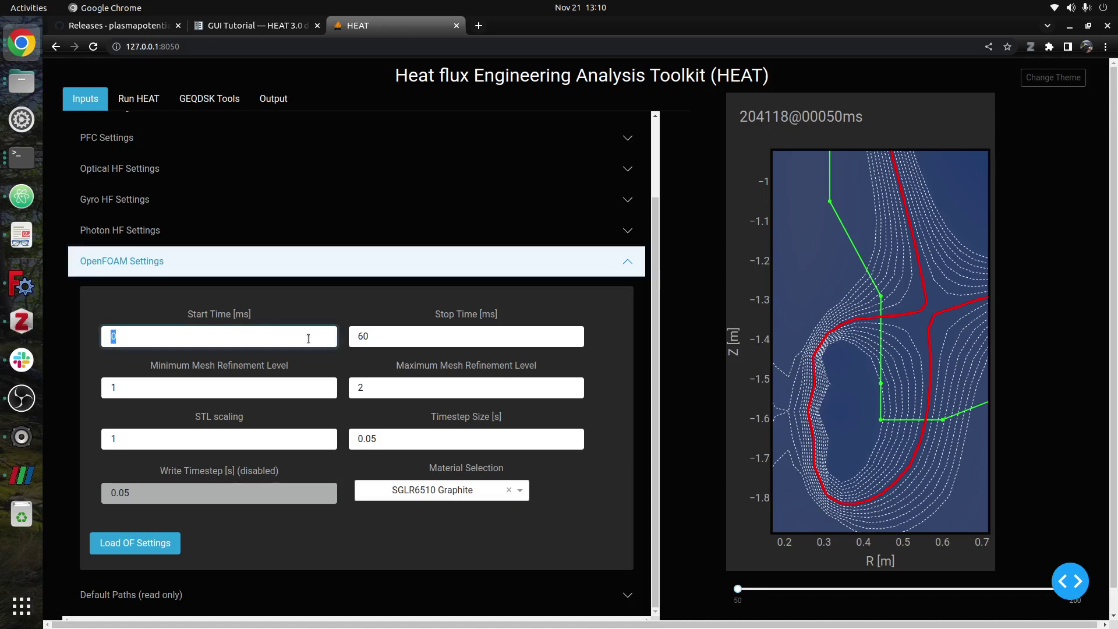
double_click(388, 338)
type("250")
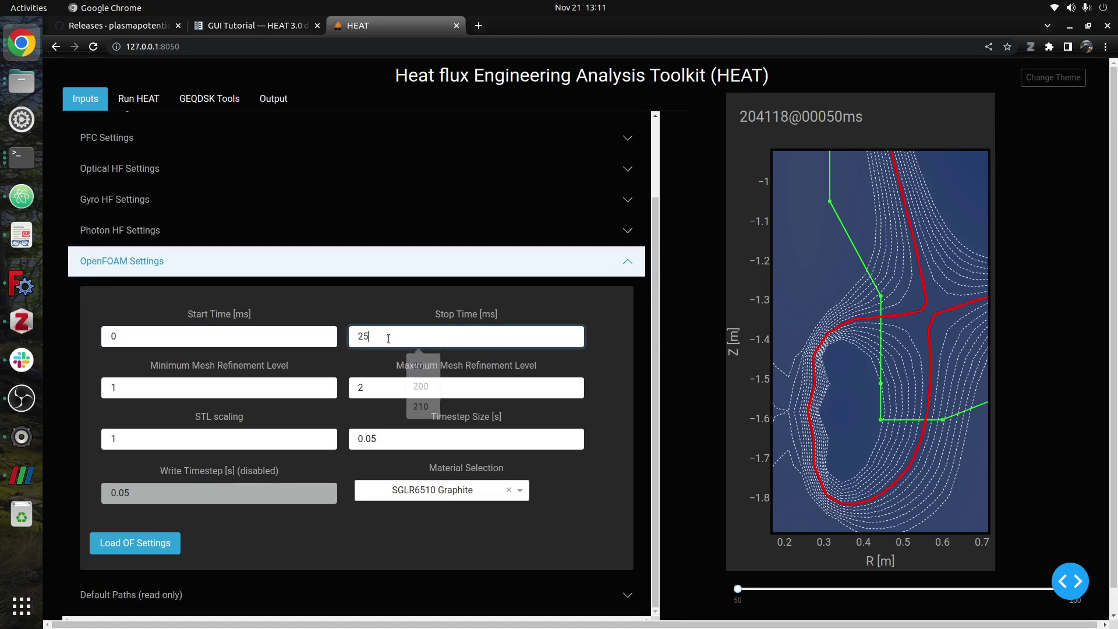
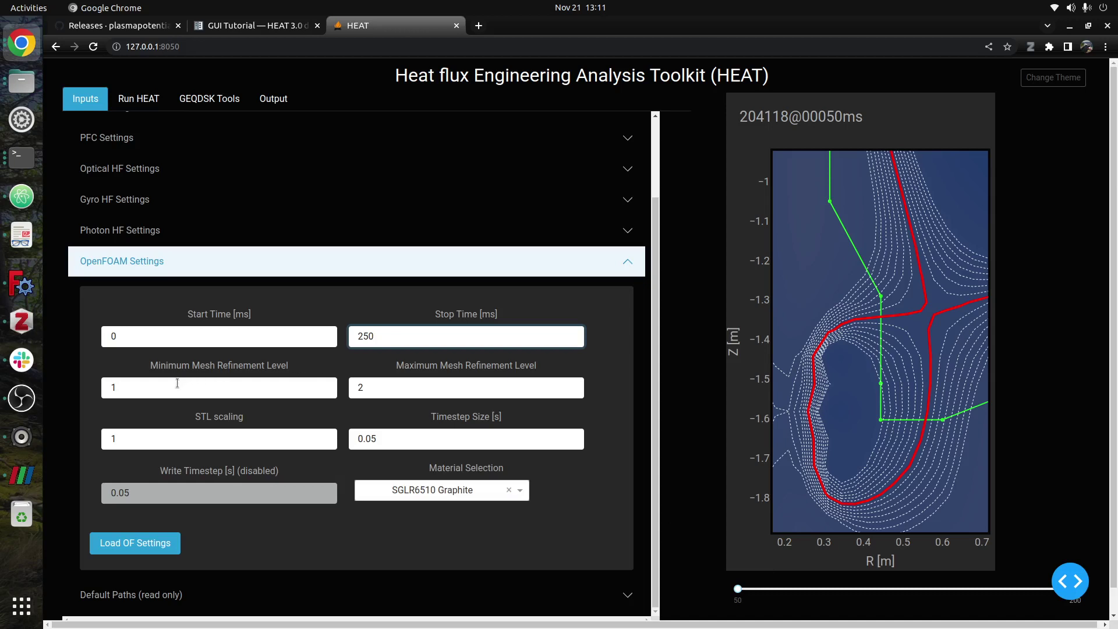
Step: Try OpenFOAM mesh refinement levels of minimum 3 and maximum 5, and restore them to 1 and 2
left_click(393, 388)
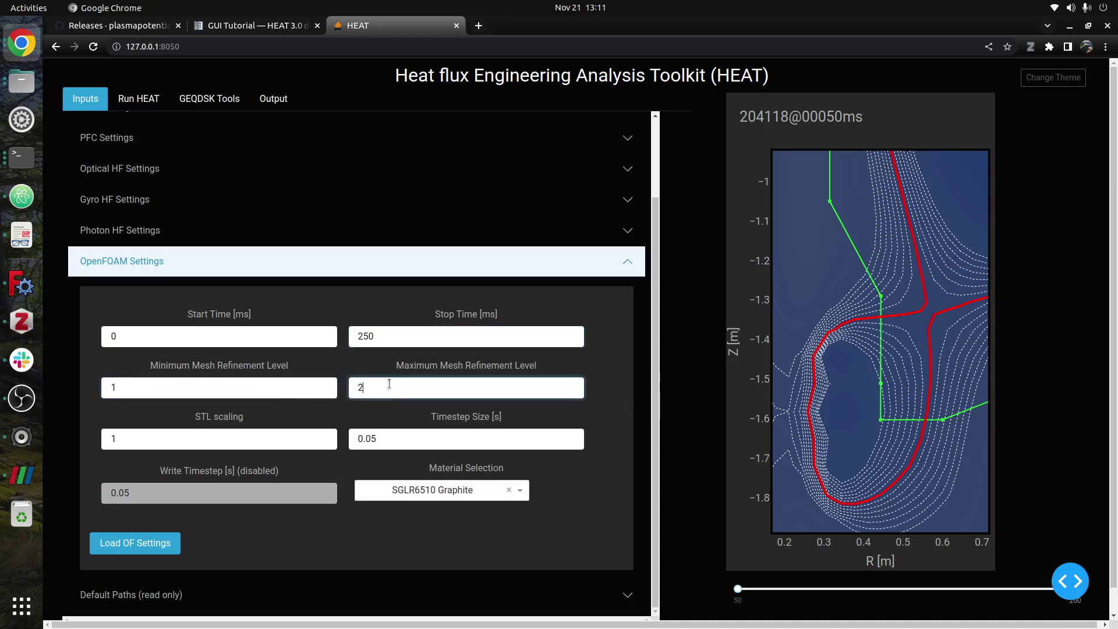
double_click(380, 392)
type("5")
left_click(363, 373)
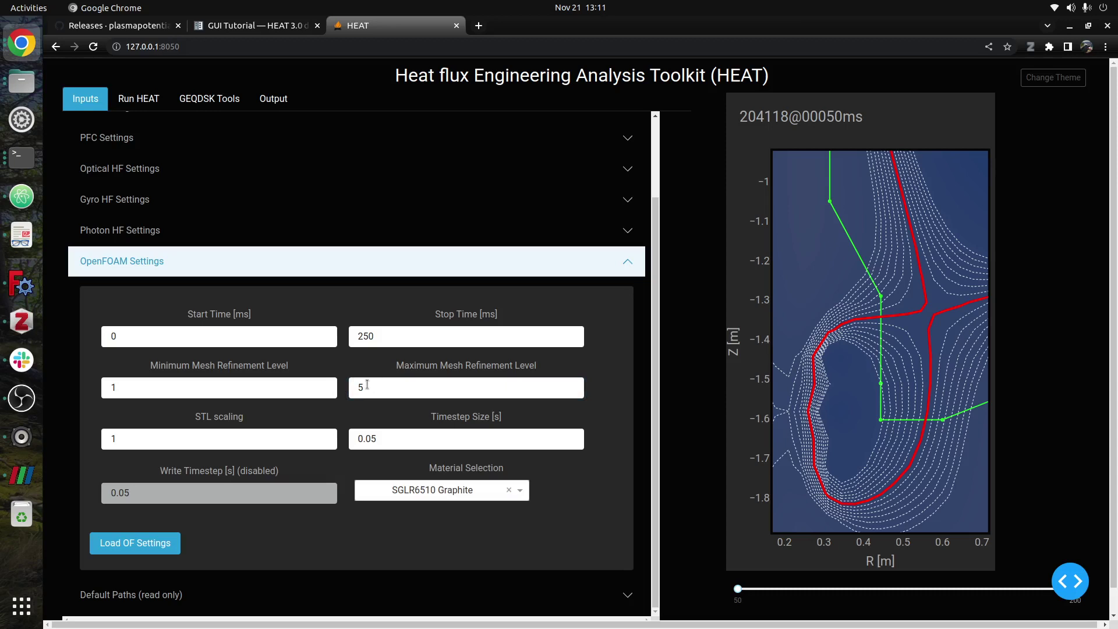
double_click(313, 387)
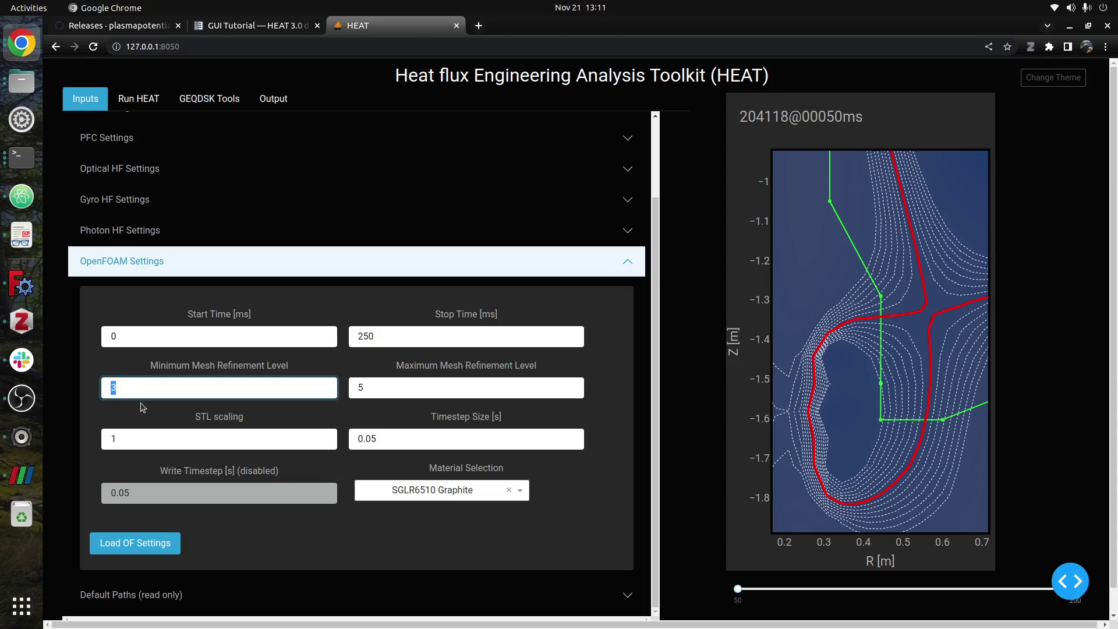
key("Tab")
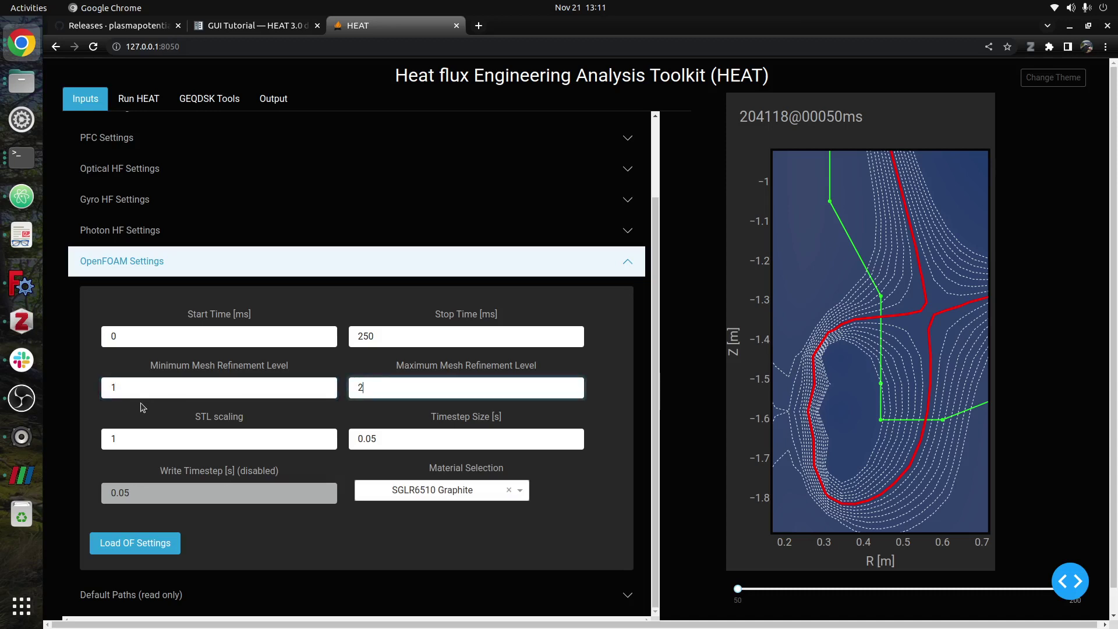
left_click(122, 388)
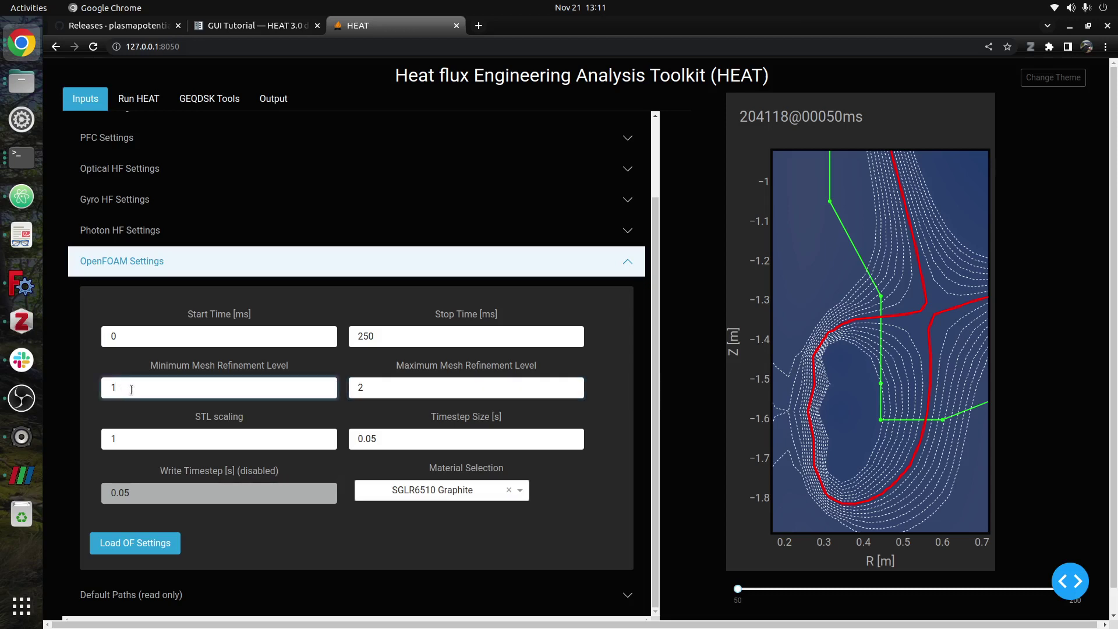
Step: Set the OpenFOAM timestep size to 0.025 s
left_click(220, 446)
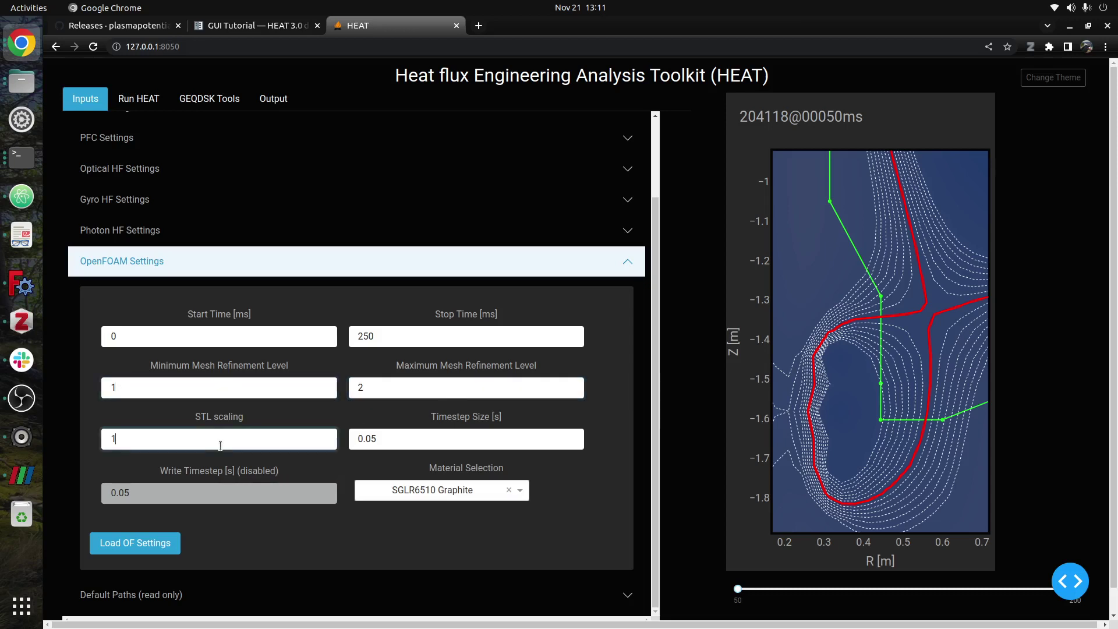
left_click(399, 446)
key("BackSpace")
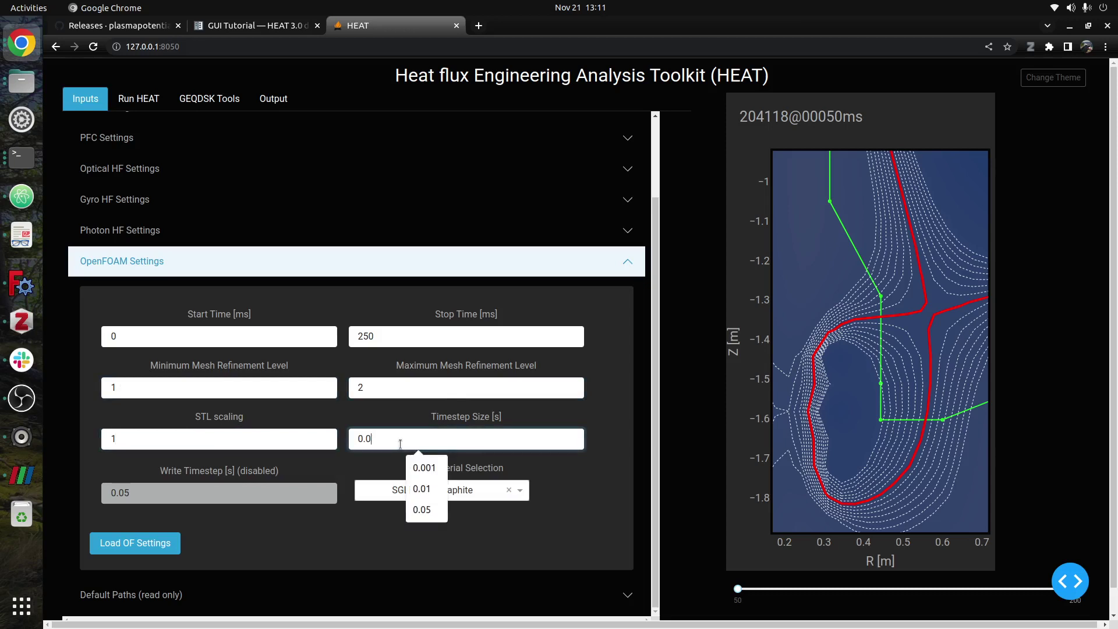
type("25")
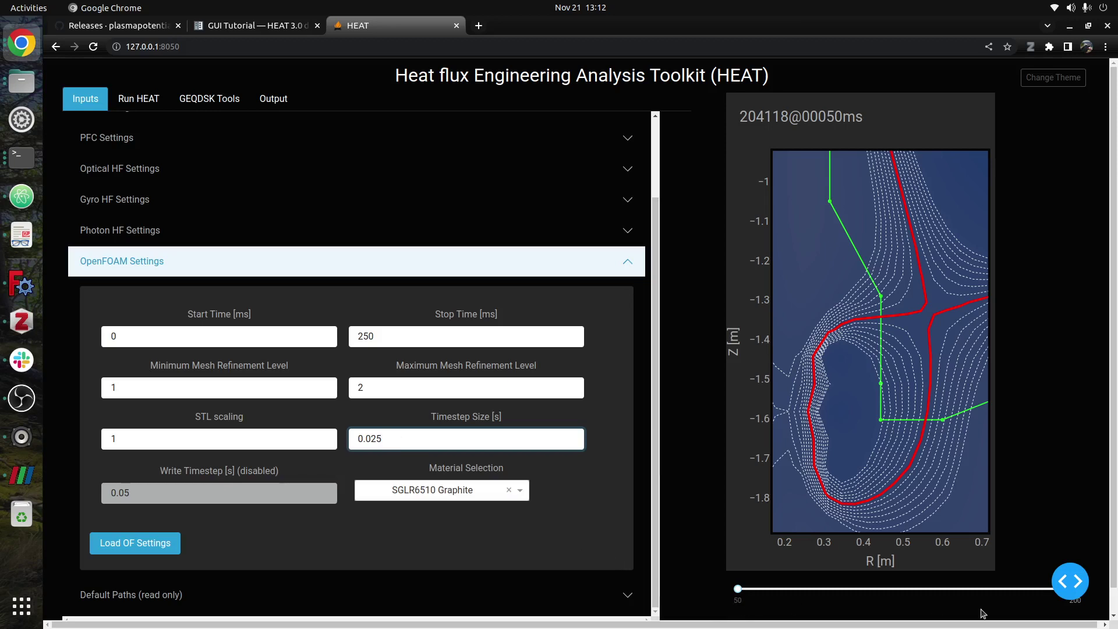
Step: View the equilibrium plot at 200 ms and return it to the 50 ms timestep
left_click(1076, 606)
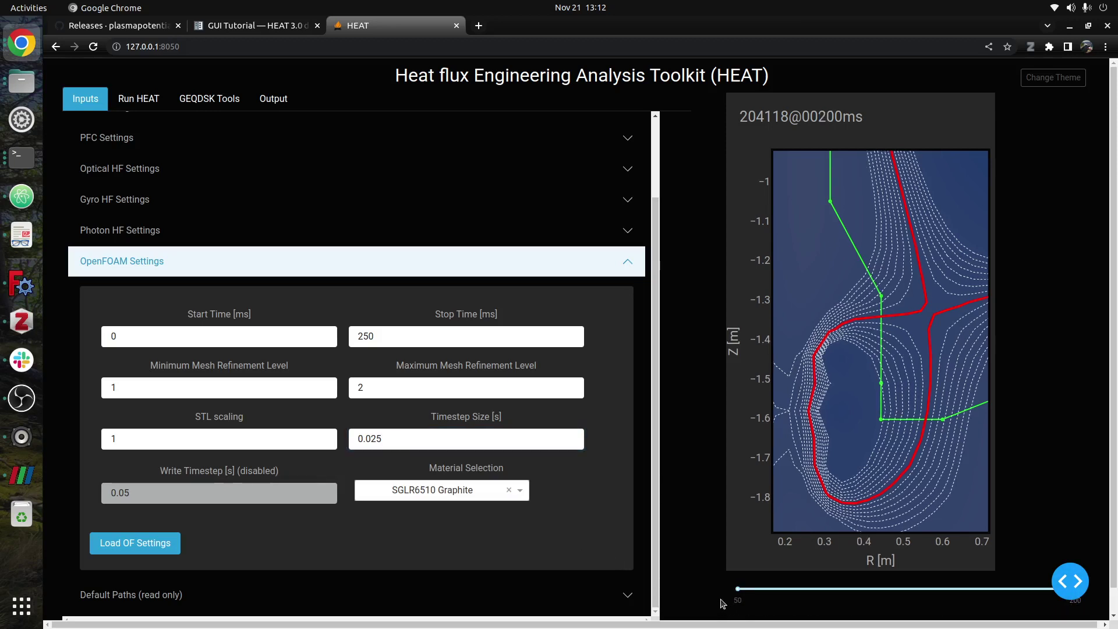
left_click(738, 603)
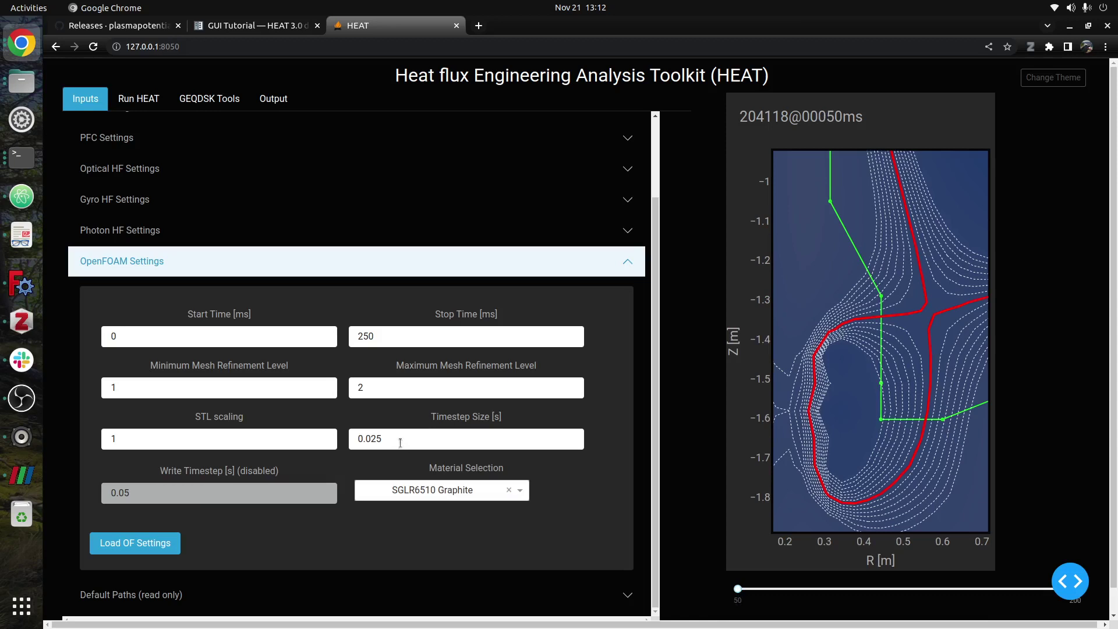
Step: Load the OpenFOAM settings into HEAT and check the material selection options
left_click_drag(400, 443, 347, 440)
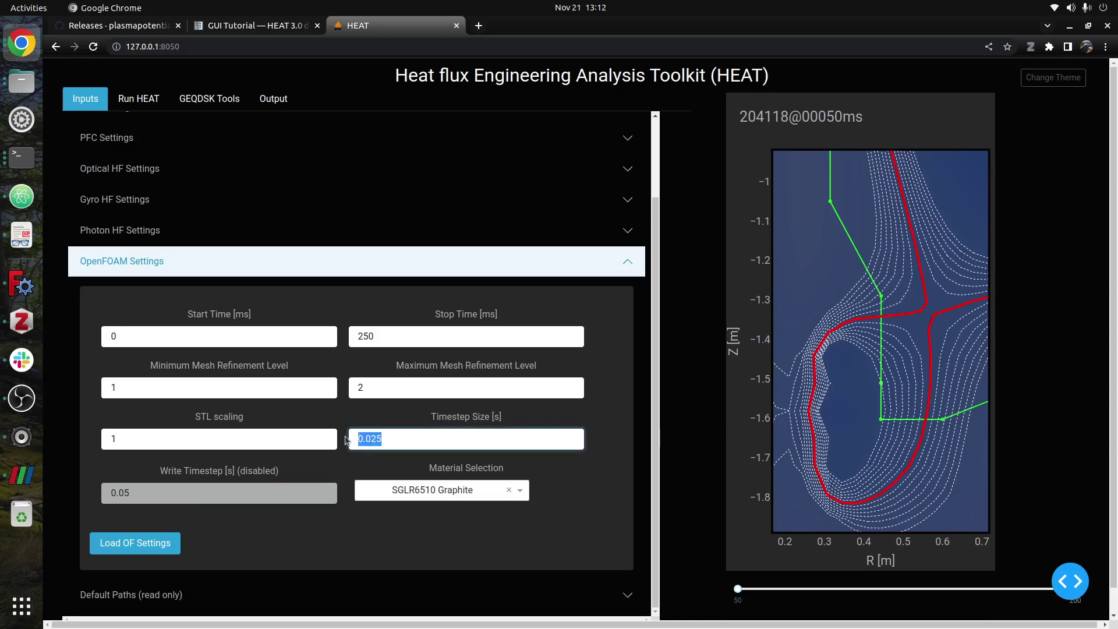
left_click(386, 436)
left_click_drag(386, 439, 378, 439)
left_click(133, 552)
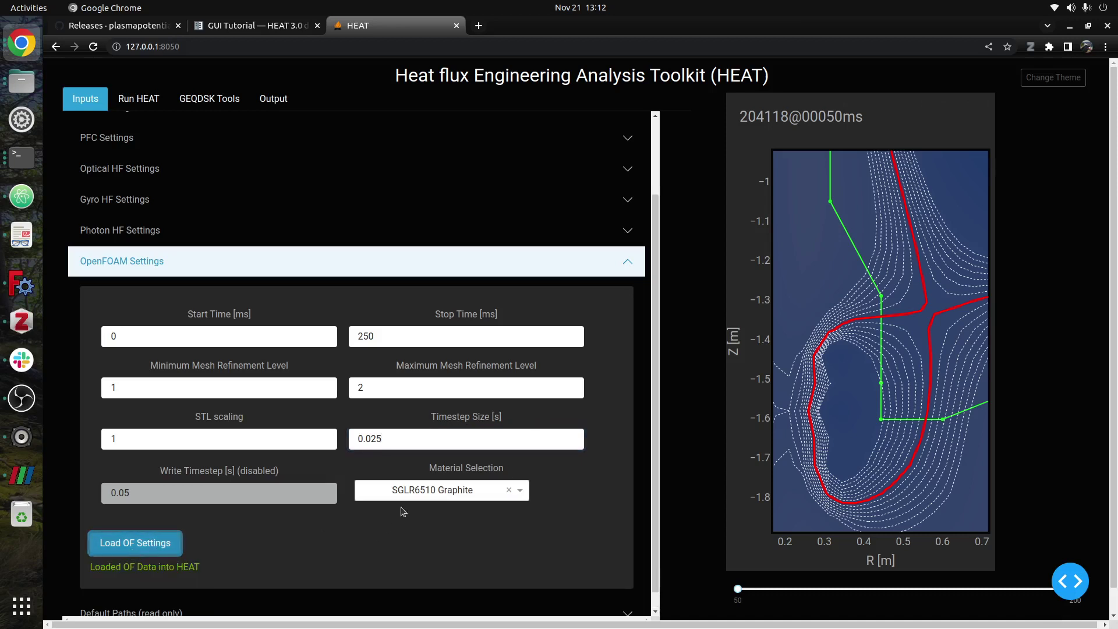
left_click(424, 490)
left_click(291, 511)
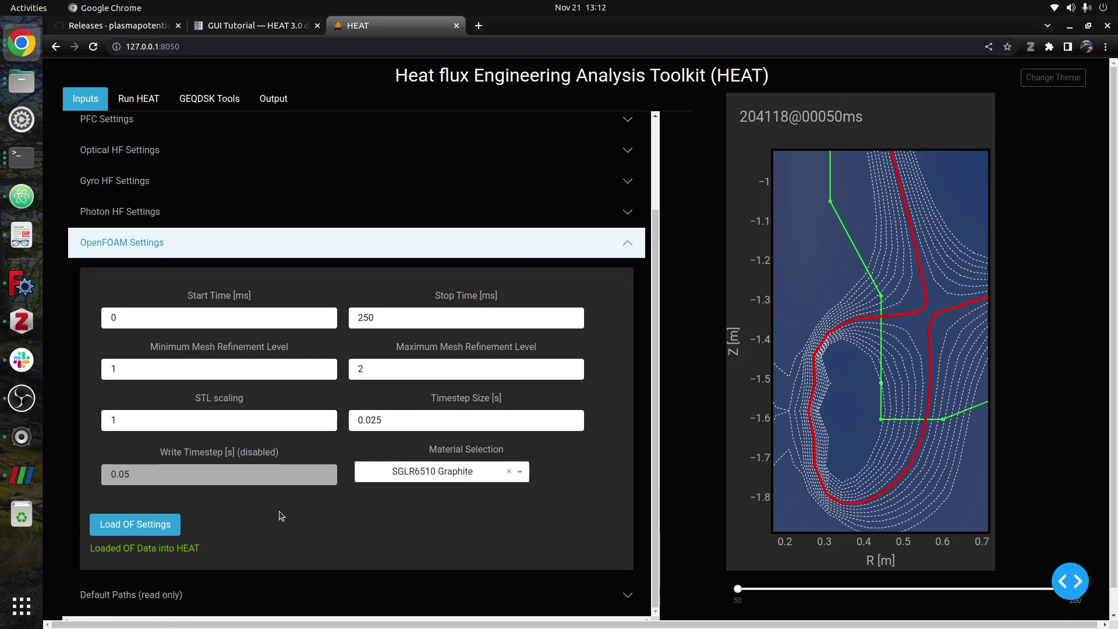
Step: Disable the heat flux point cloud, enable the openFOAM thermal analysis, and run HEAT
left_click(138, 98)
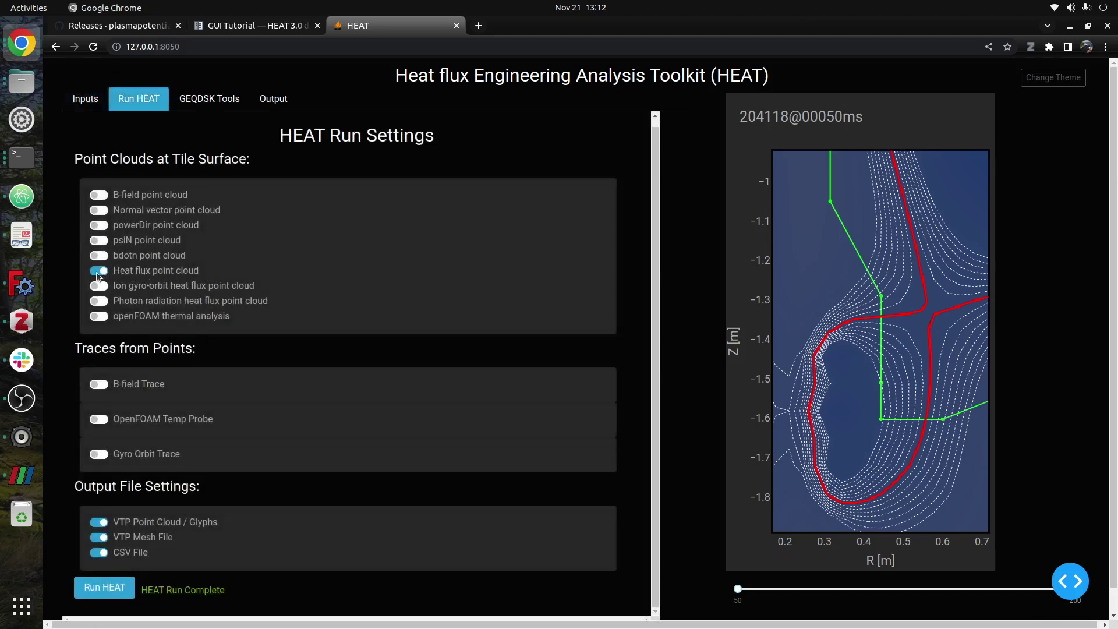
left_click(97, 316)
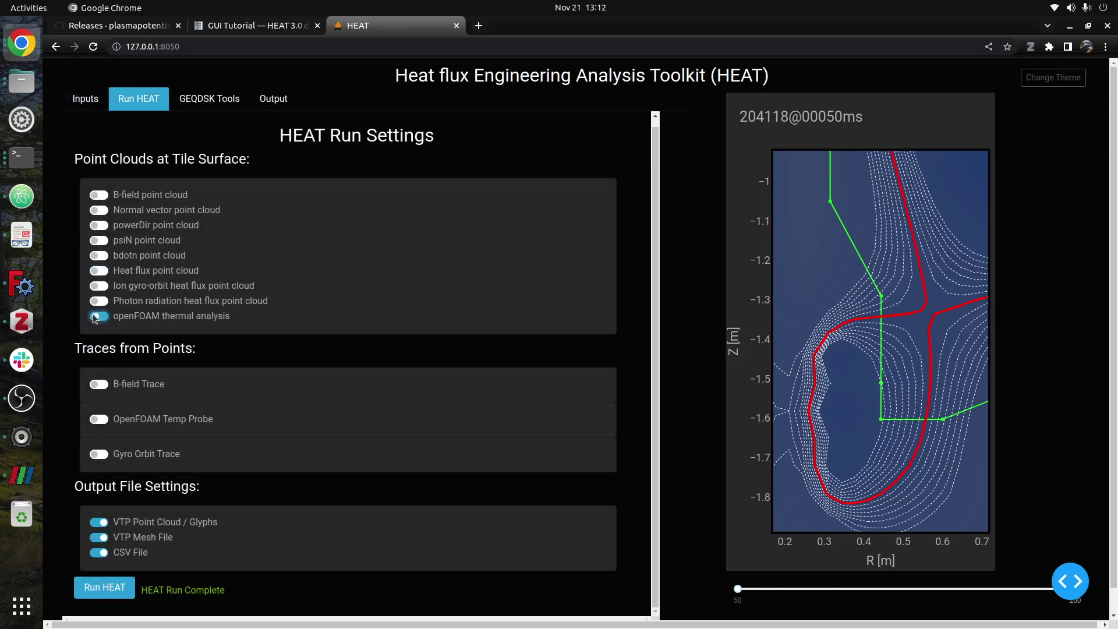
left_click(115, 592)
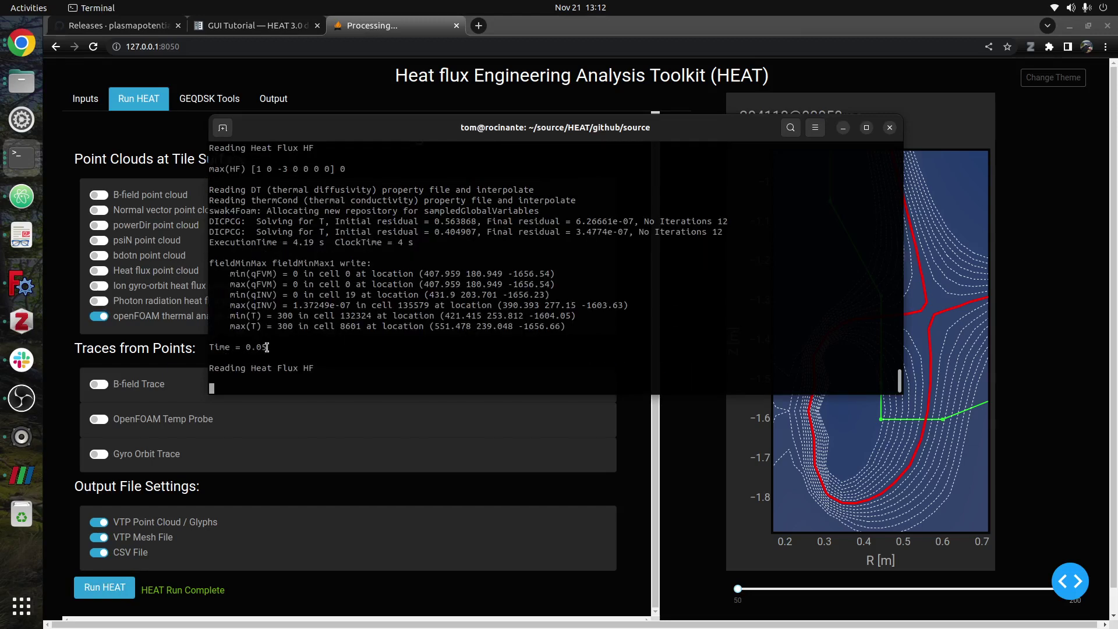
Step: Examine the solver log in the terminal for the timesteps, heat flux and temperature extremes, and run status
left_click_drag(267, 347, 215, 347)
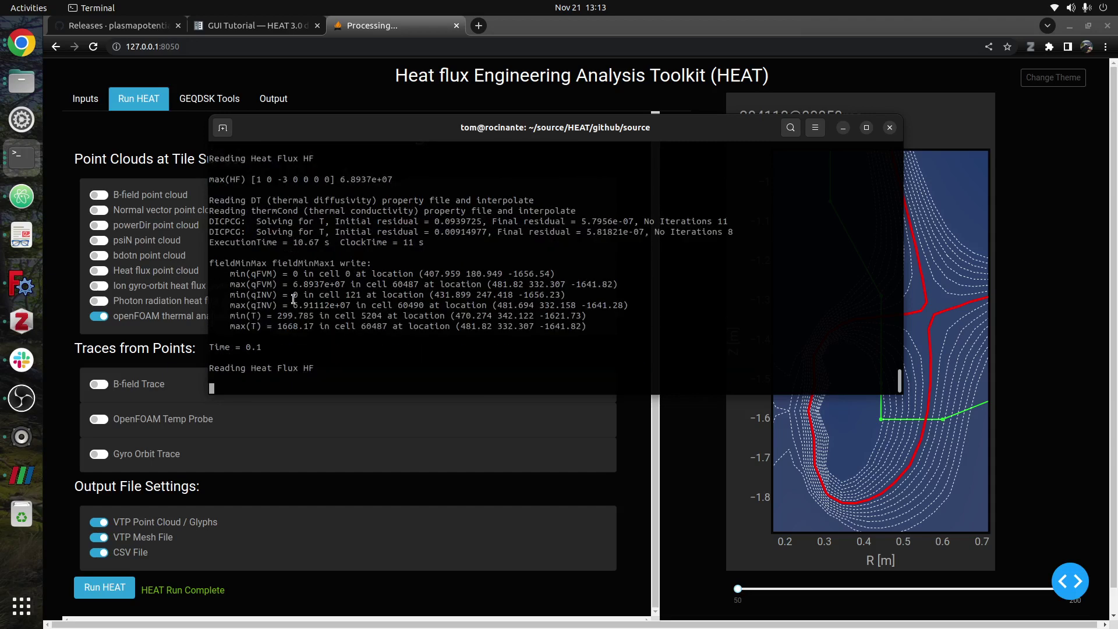
left_click_drag(294, 298, 357, 321)
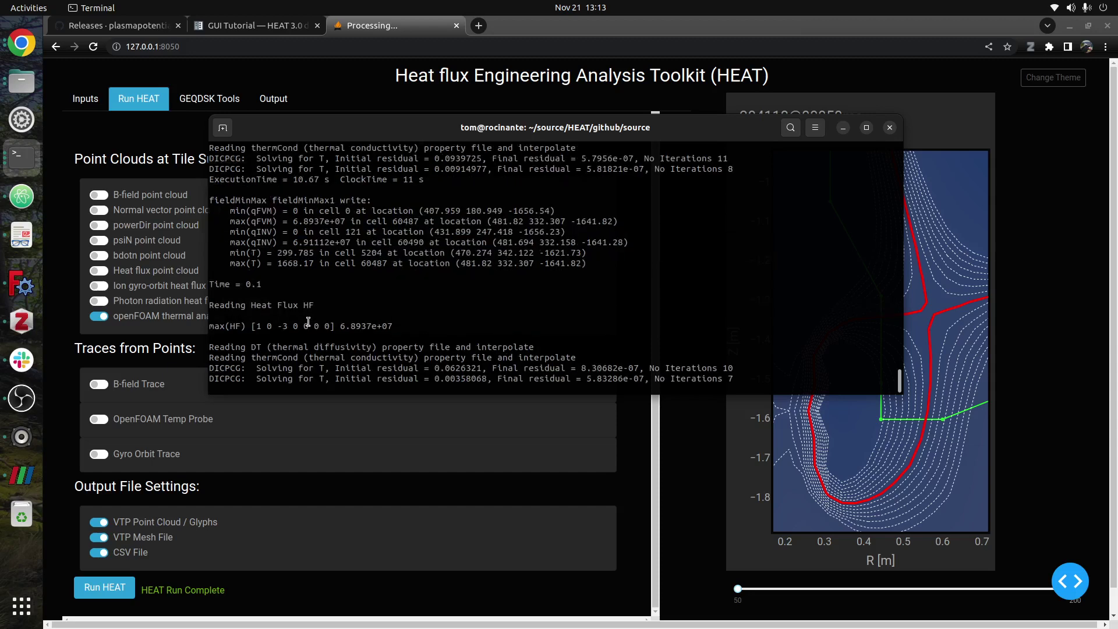
left_click_drag(277, 327, 327, 330)
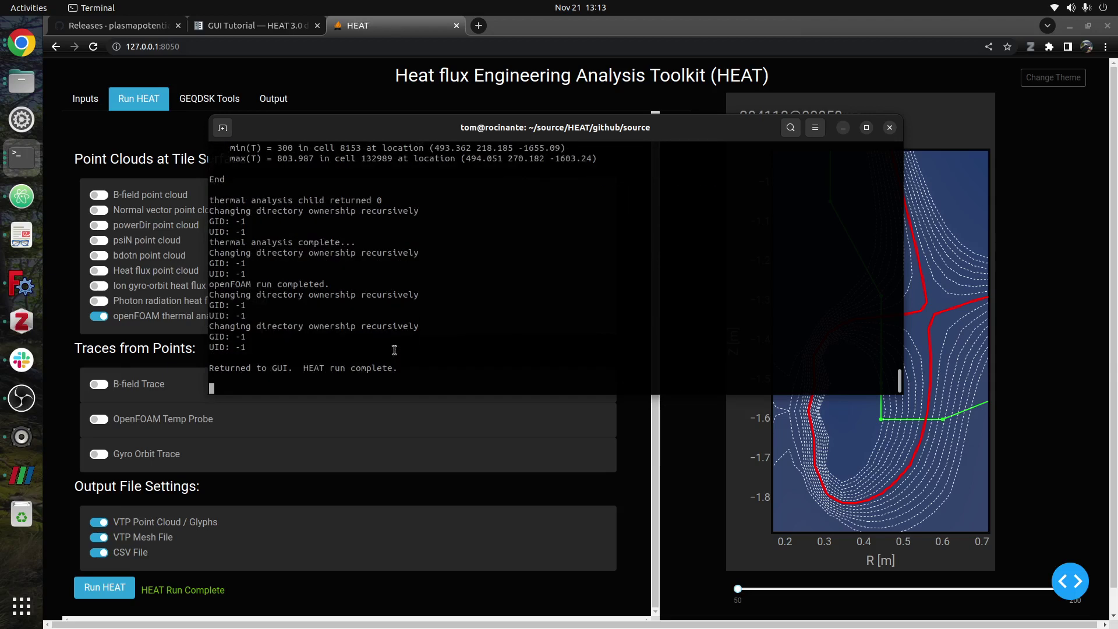
left_click_drag(299, 368, 344, 378)
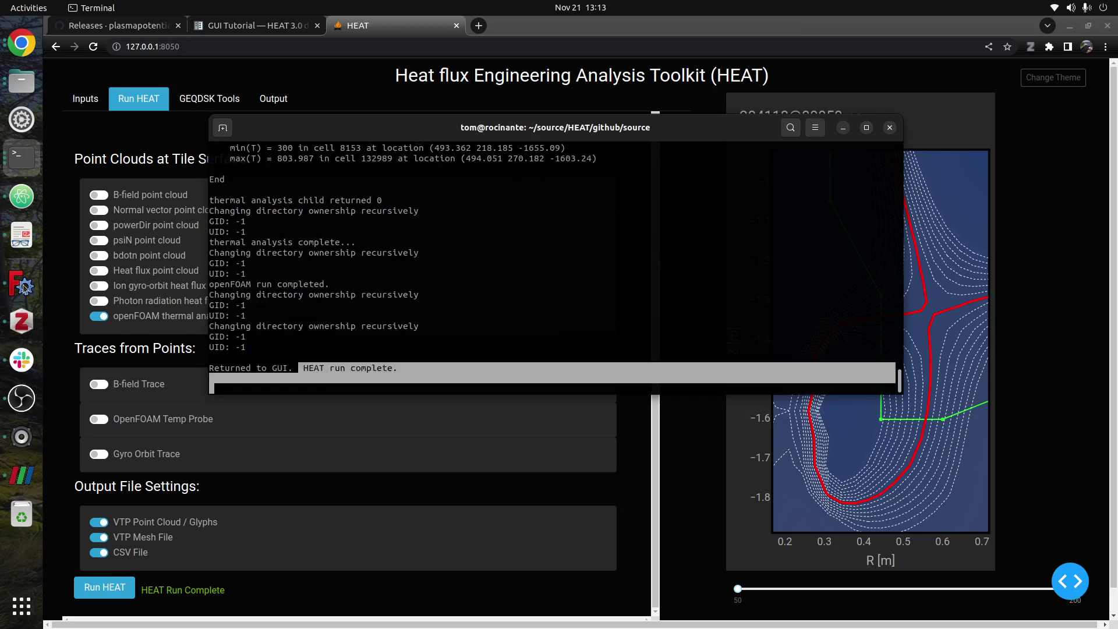
Step: Switch to ParaView, hide HF_optical_all_mesh.vtp, and open SOLID843.foam from nstx_204118/openFoam/heatFoam/SOLID843
left_click(22, 476)
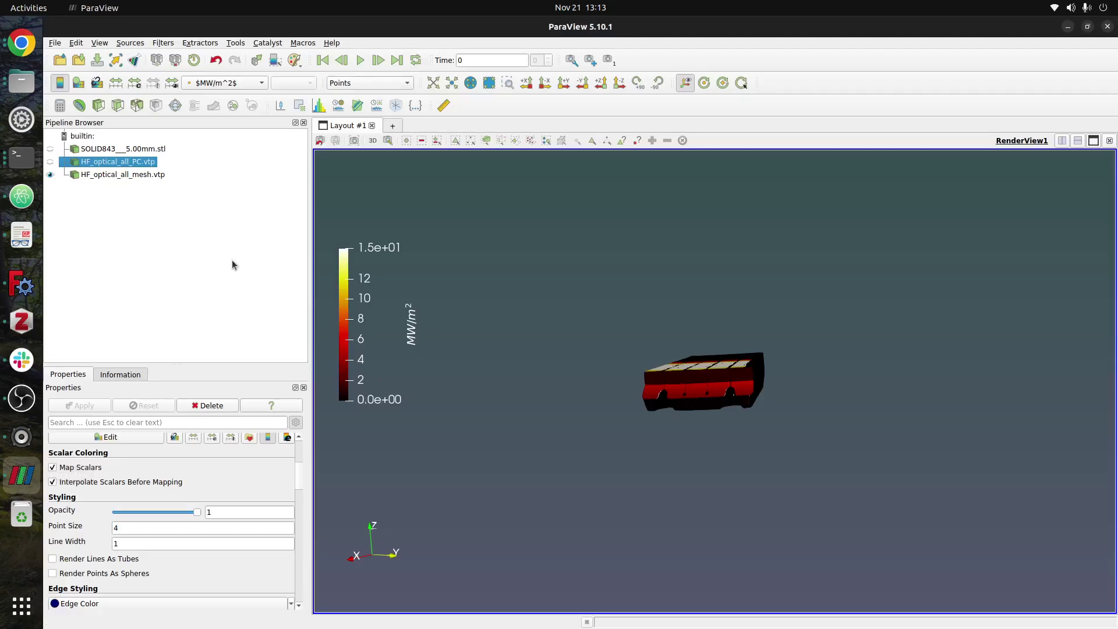
left_click(50, 174)
left_click(60, 60)
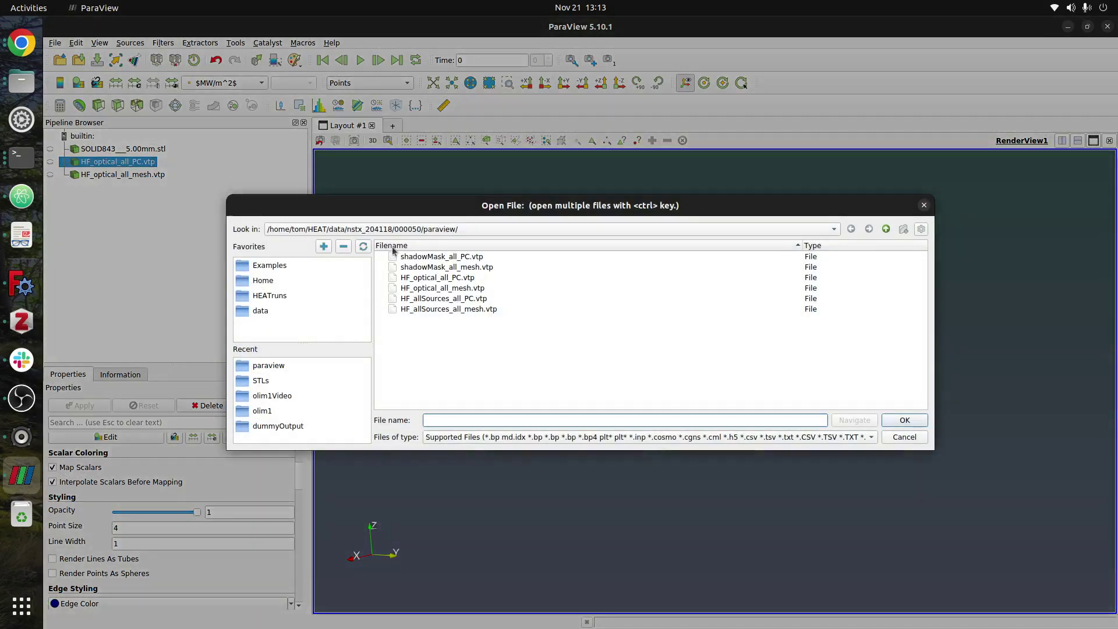
left_click(402, 230)
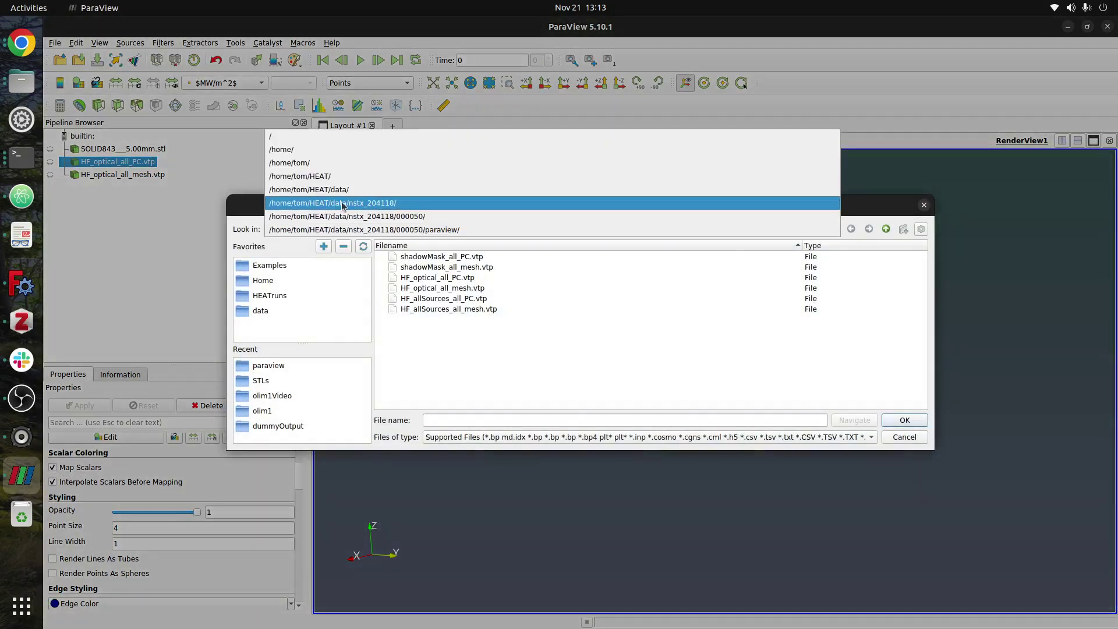
left_click(342, 203)
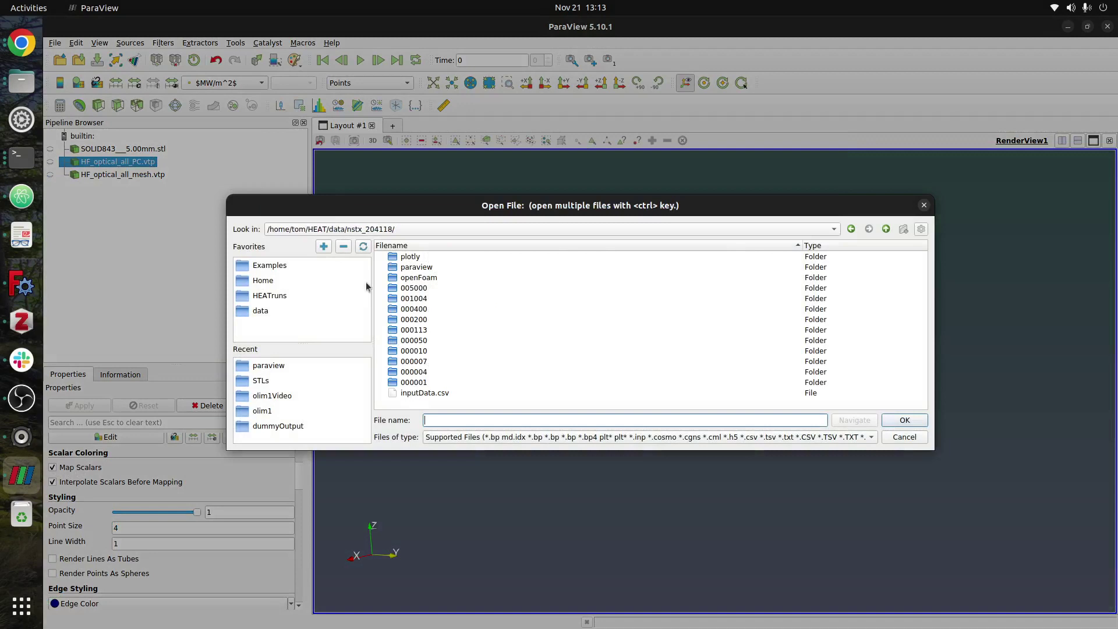
double_click(422, 278)
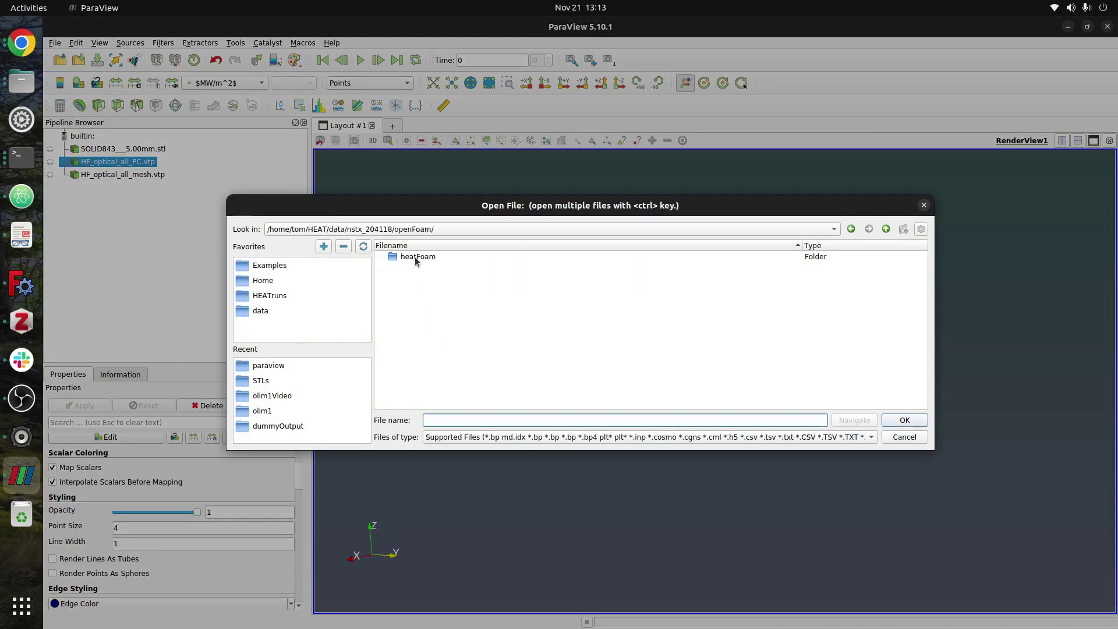
double_click(416, 259)
double_click(417, 257)
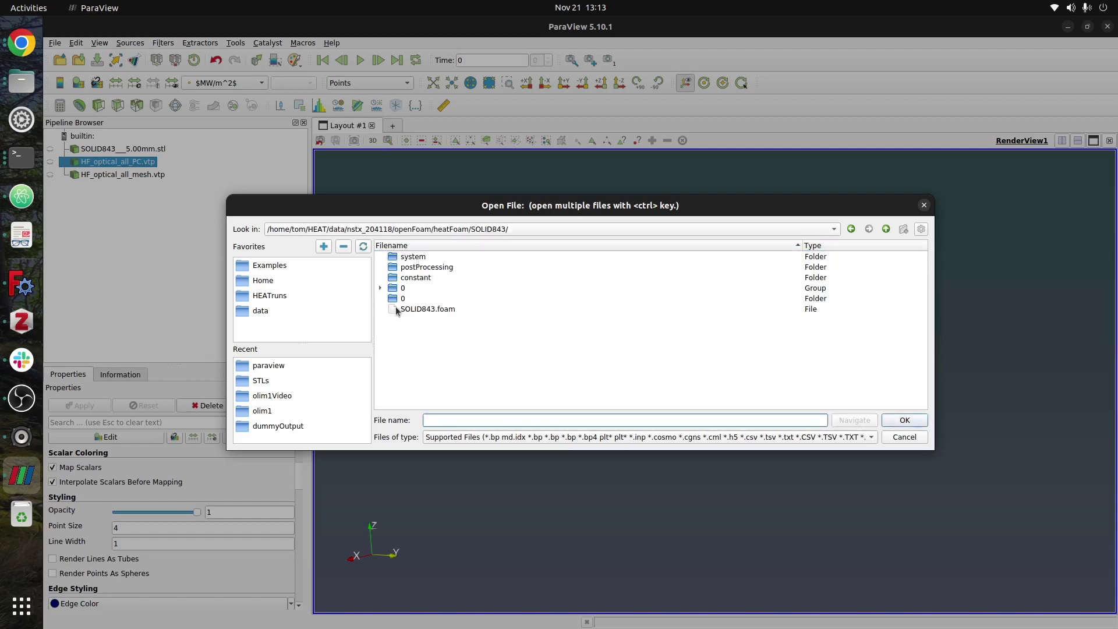
double_click(435, 309)
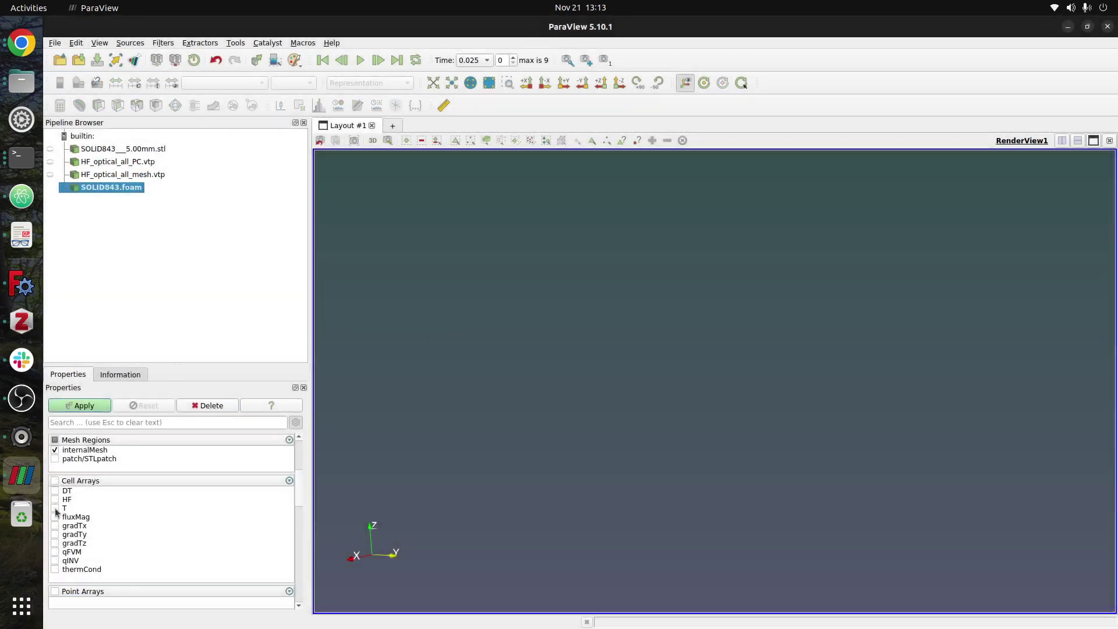
Step: Load SOLID843.foam with only the T cell array enabled and inspect the tile's volume mesh from several sides
left_click(55, 508)
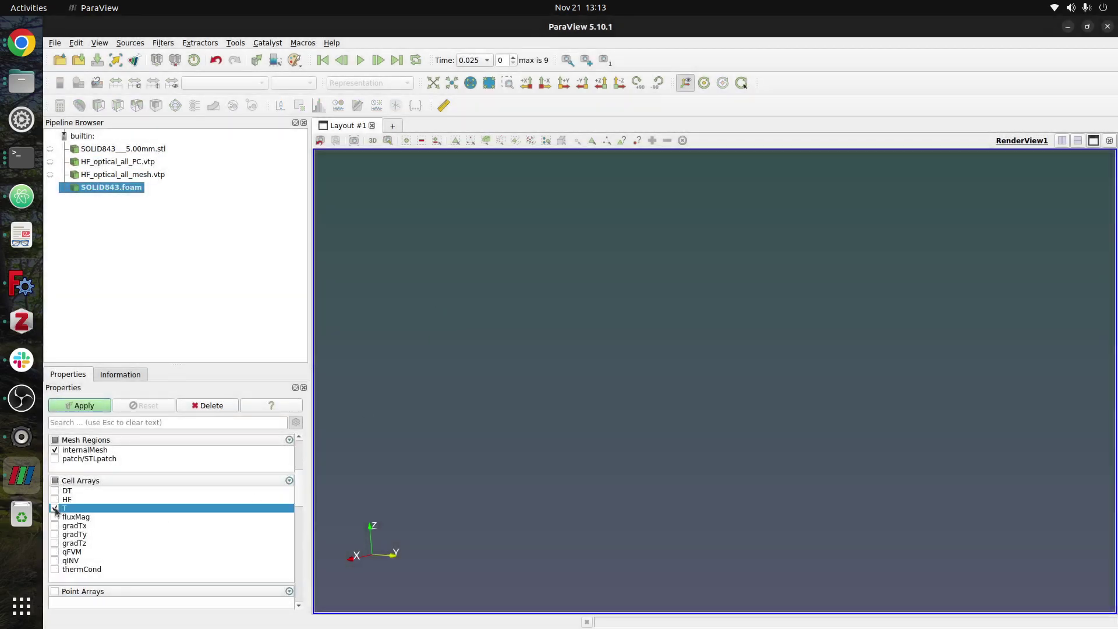
left_click(84, 408)
scroll(746, 420, "up", 5)
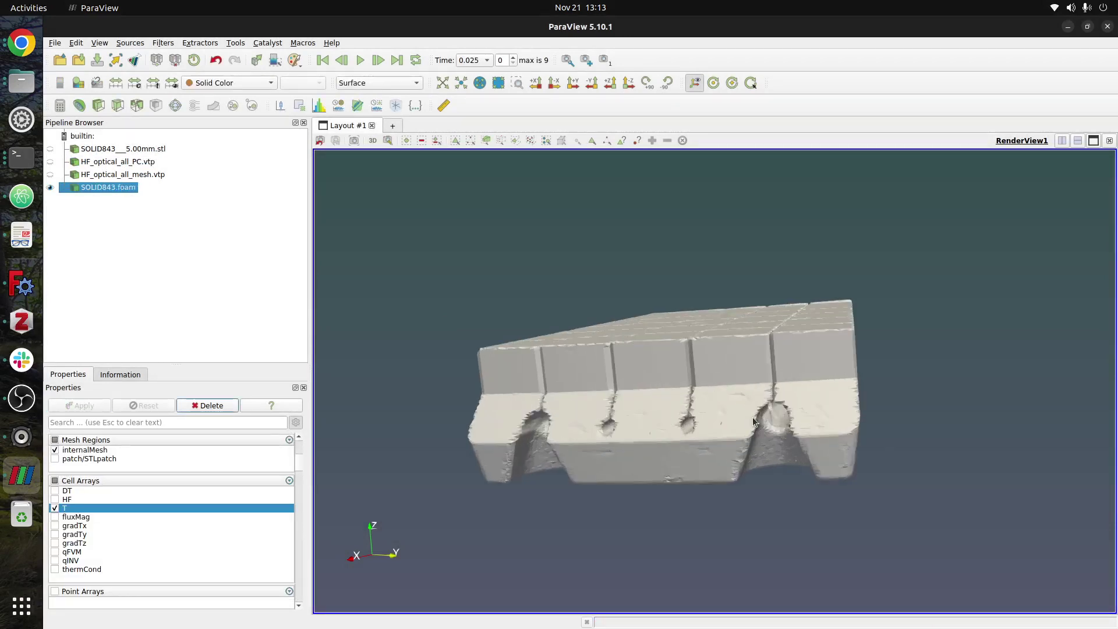
left_click_drag(746, 420, 858, 442)
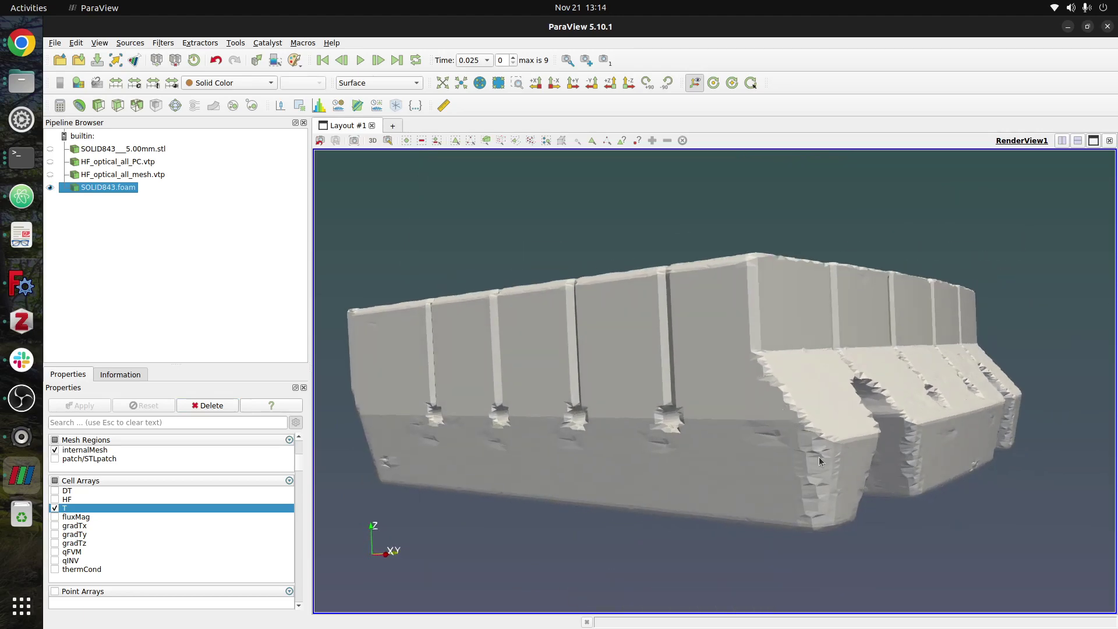
left_click_drag(806, 459, 719, 449)
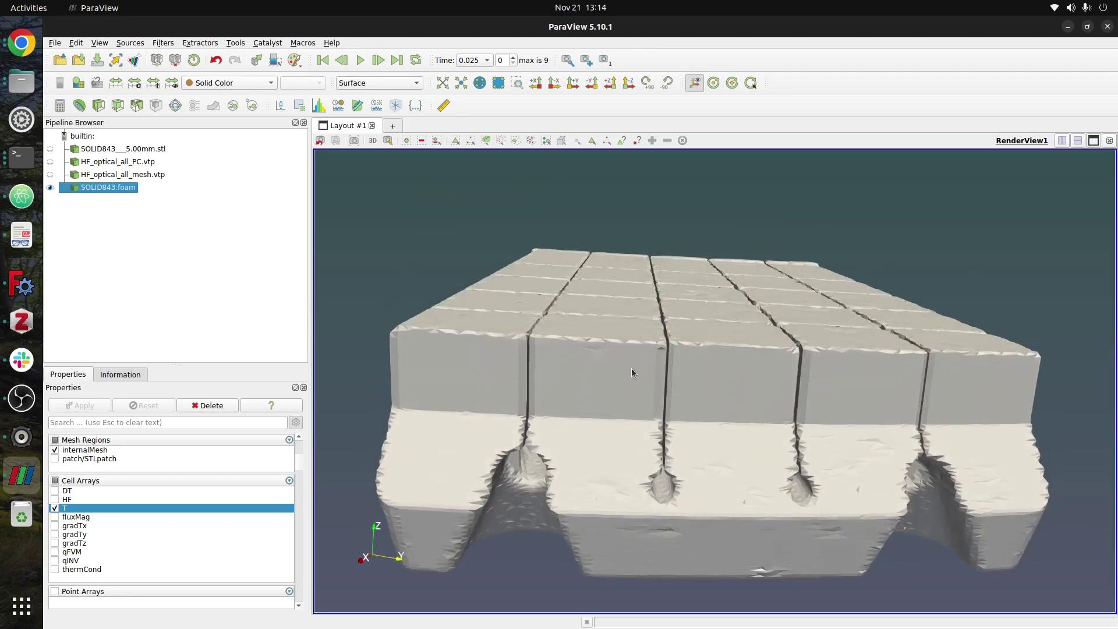
left_click_drag(632, 372, 358, 177)
scroll(645, 361, "down", 3)
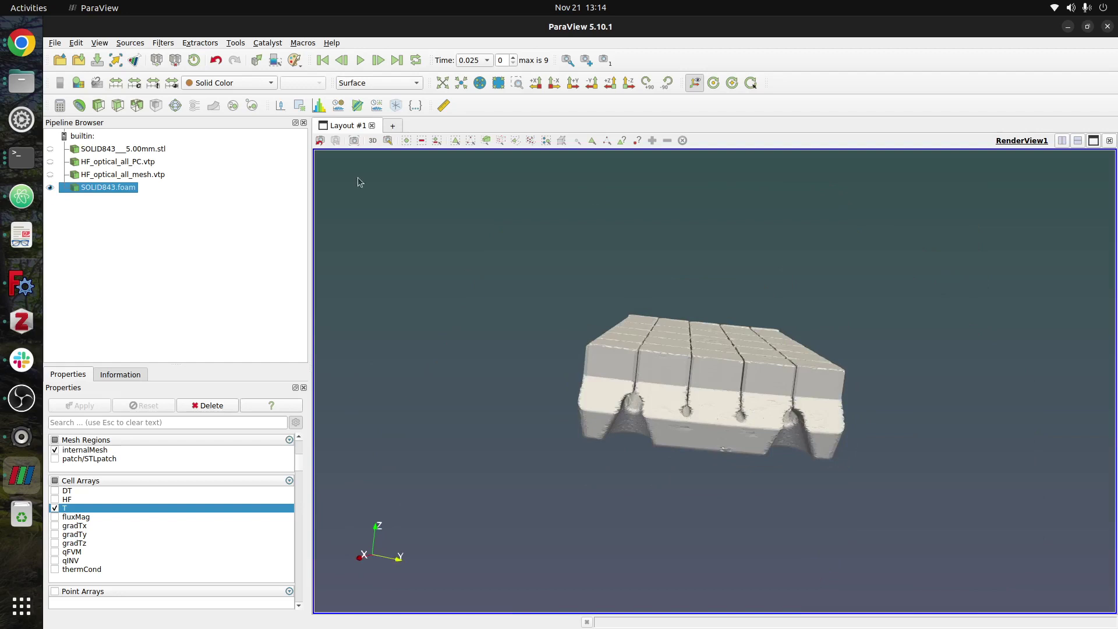
Step: Colour the SOLID843.foam tile by the T cell array and show the results at time 0.2
left_click(259, 80)
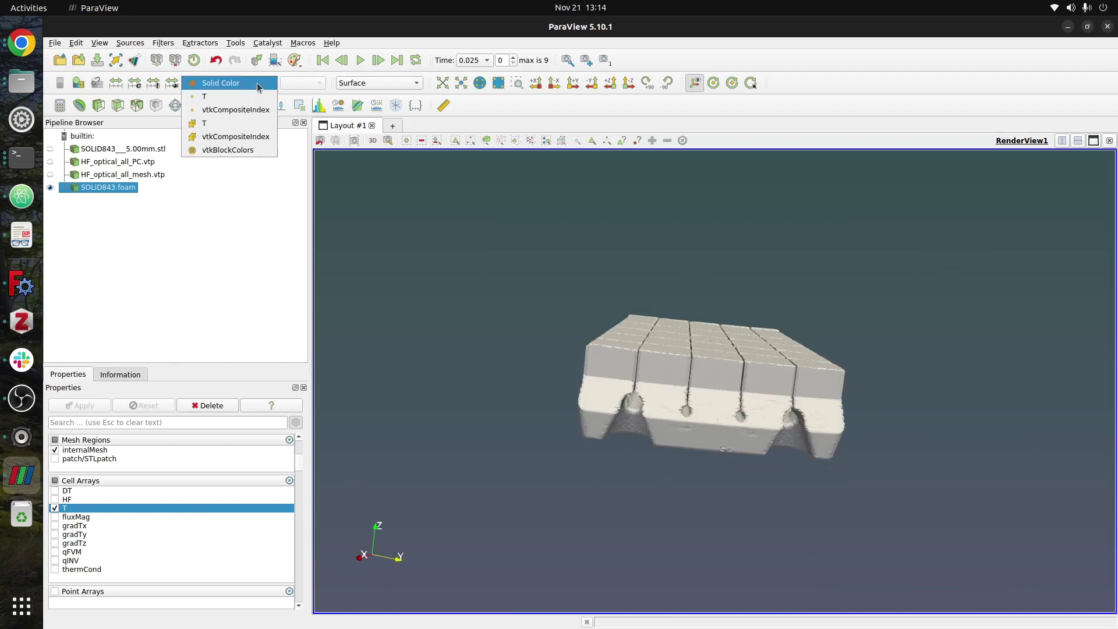
left_click(195, 123)
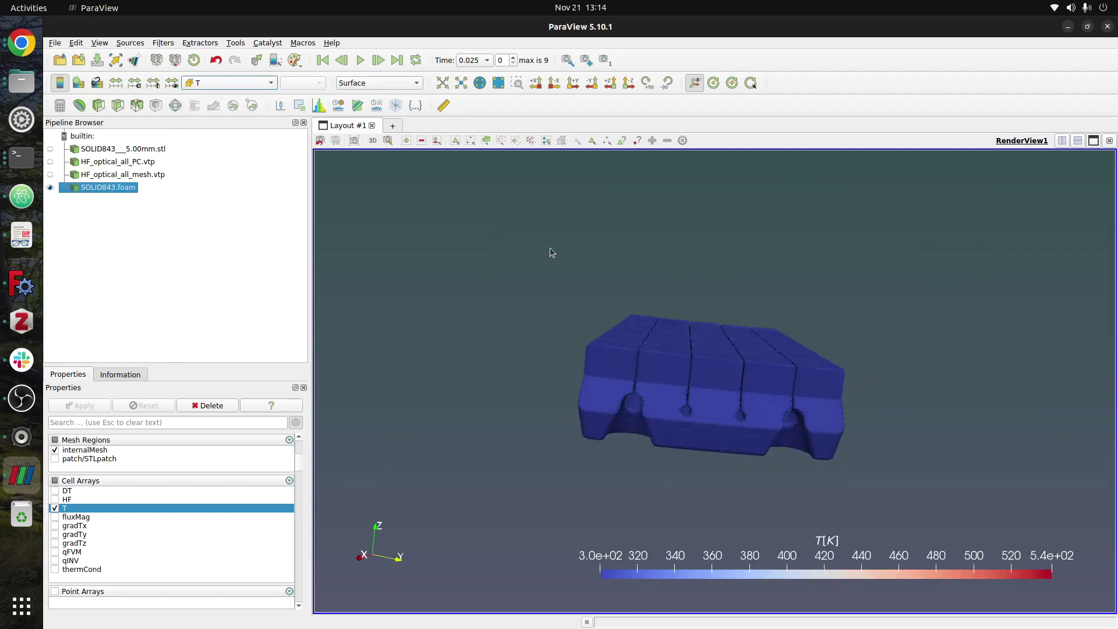
scroll(288, 457, "up", 5)
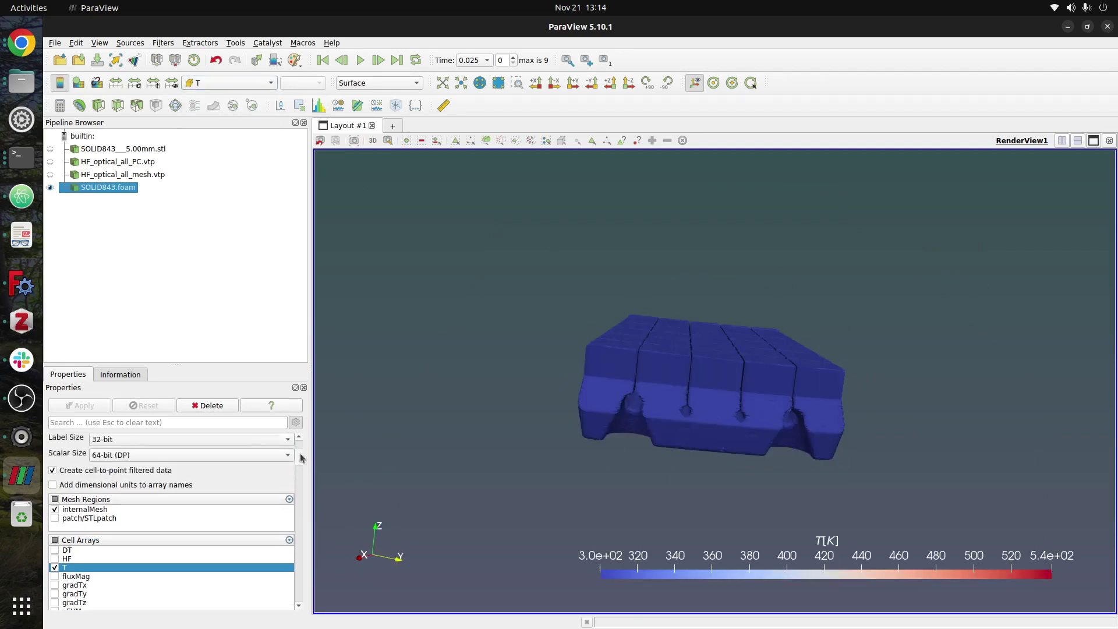
scroll(250, 512, "down", 7)
scroll(254, 517, "down", 5)
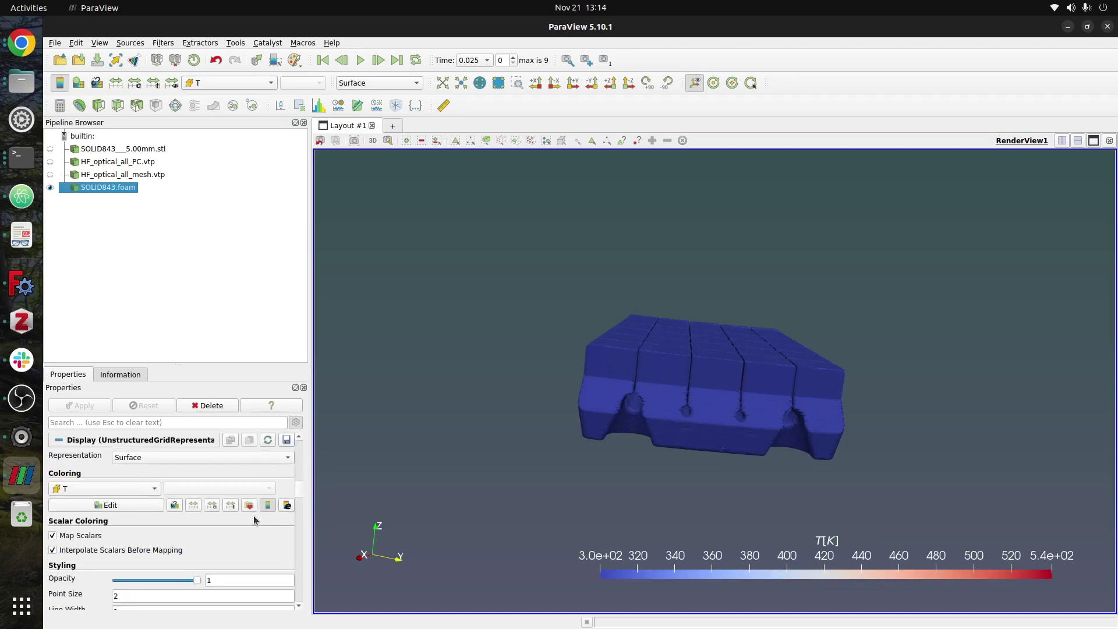
left_click(475, 61)
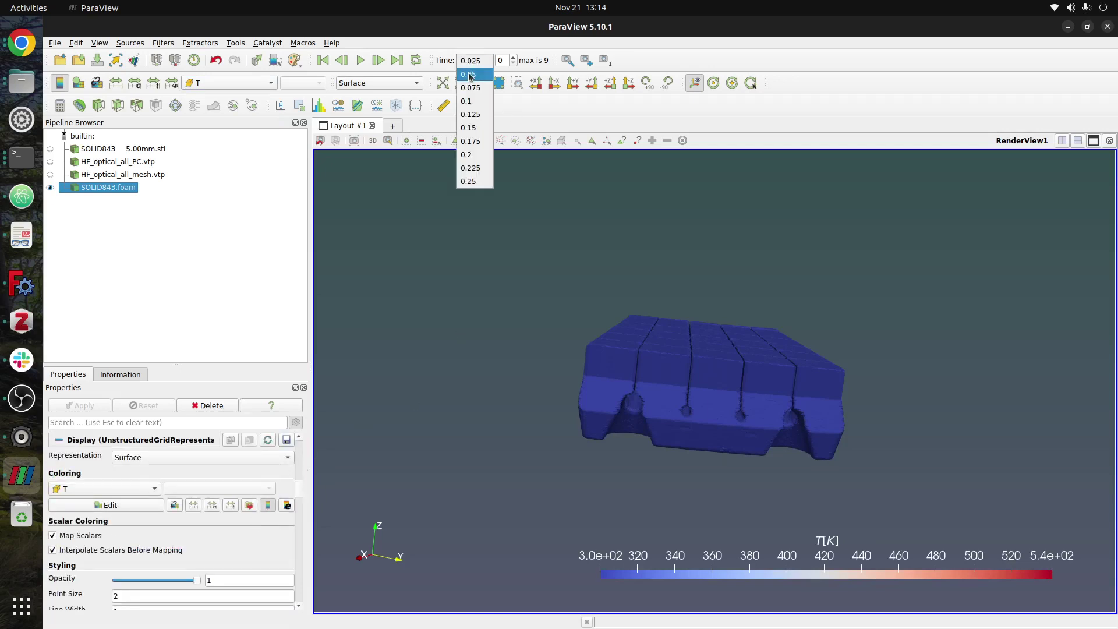
left_click(475, 154)
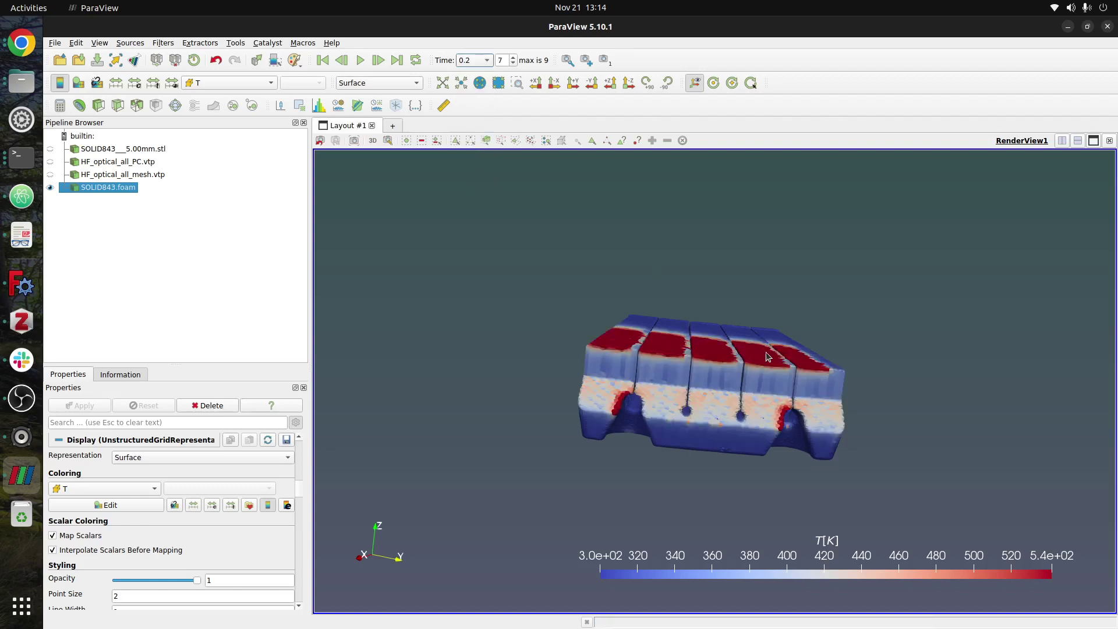
left_click_drag(678, 294, 704, 311)
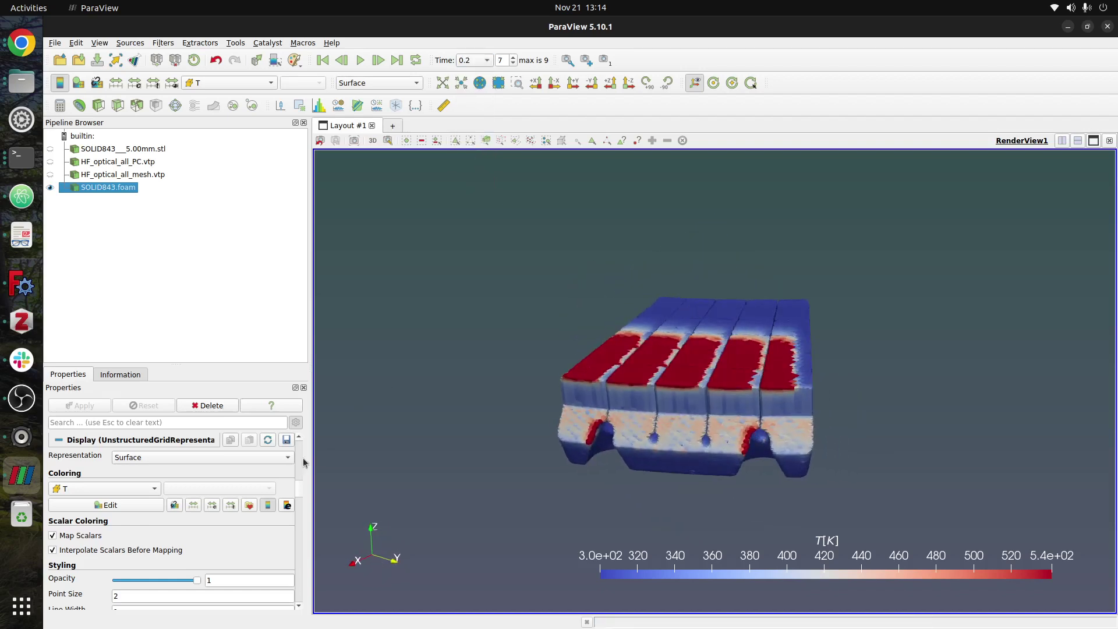
Step: Check the temperature colour map range without changing it, and examine the tile's top surface up close
left_click(211, 506)
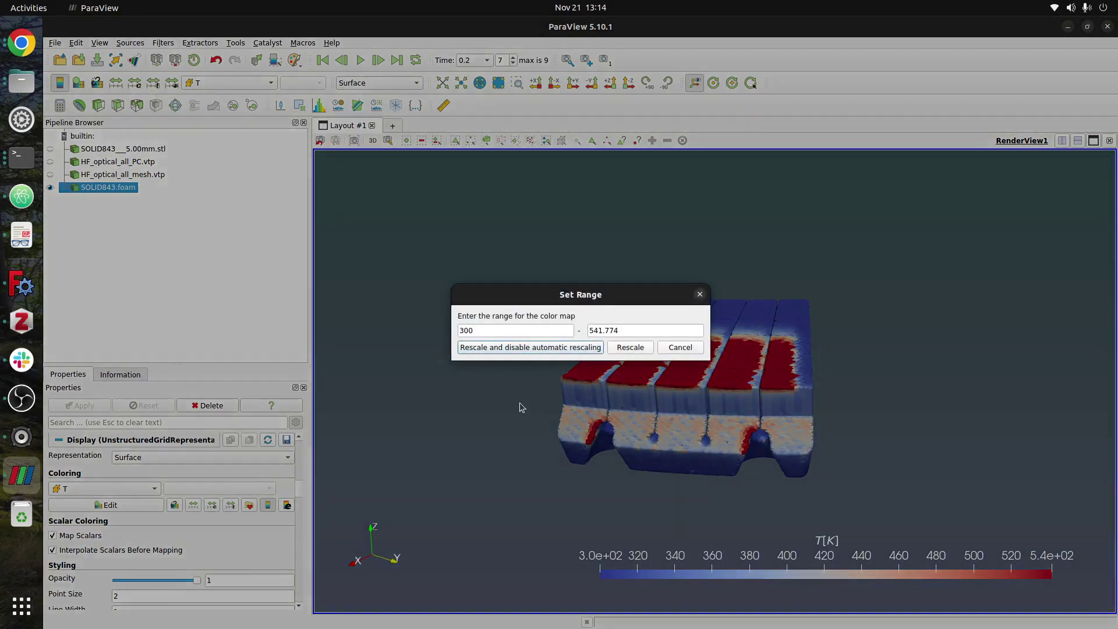
left_click(678, 348)
scroll(698, 378, "down", 3)
left_click_drag(699, 378, 722, 460)
scroll(739, 400, "up", 10)
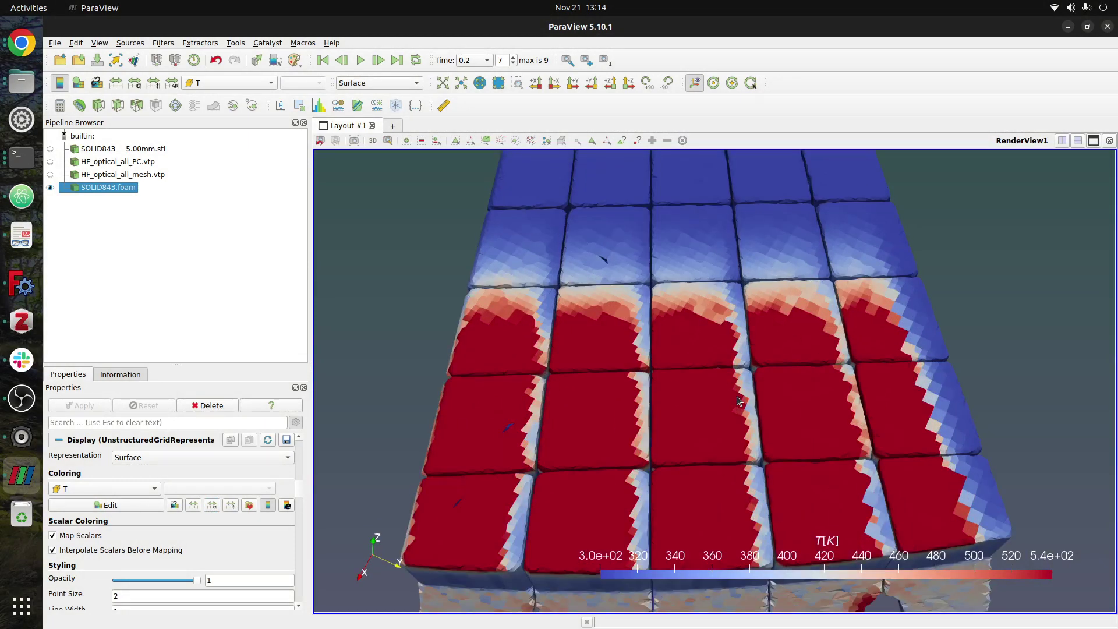
scroll(737, 401, "down", 4)
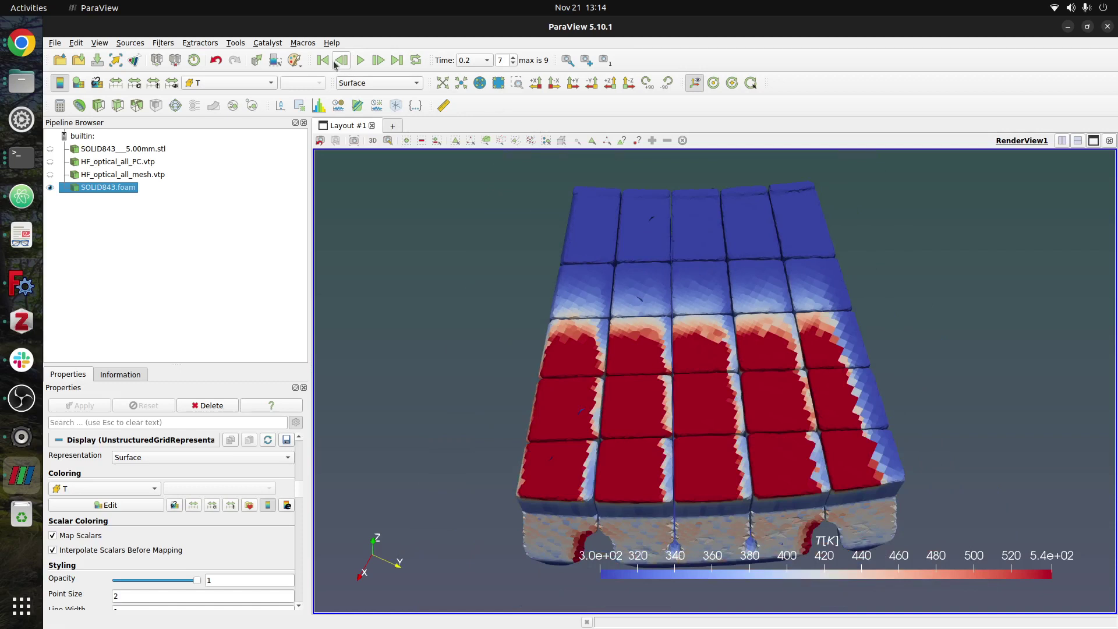
Step: Colour the SOLID843.foam tile by the T point array and play the temperature results from the first time step
left_click(221, 82)
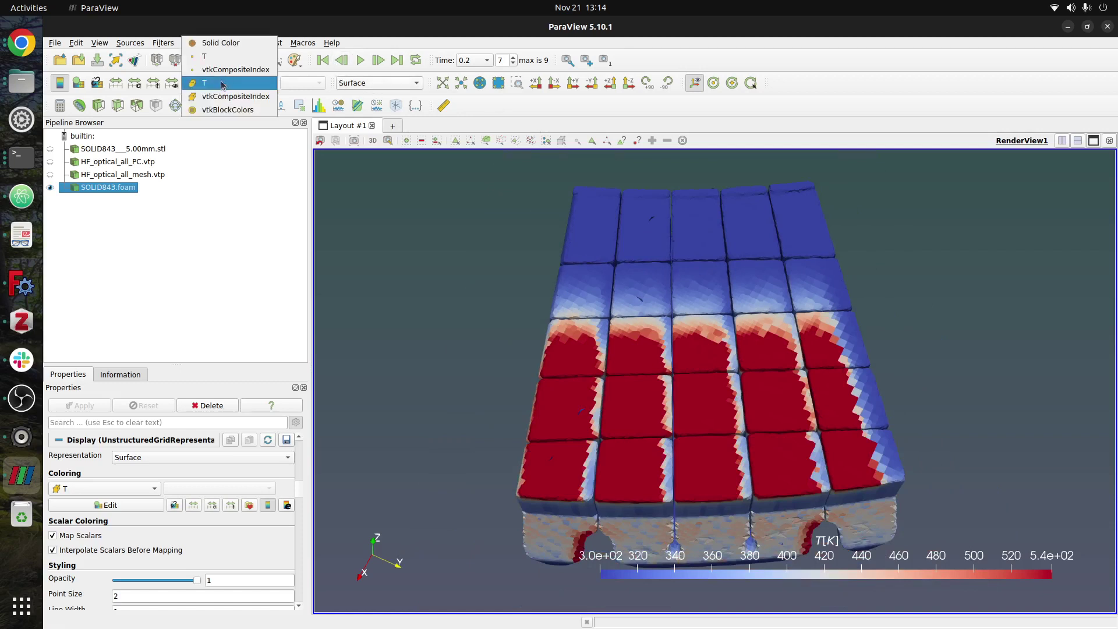
left_click(191, 58)
scroll(746, 401, "up", 4)
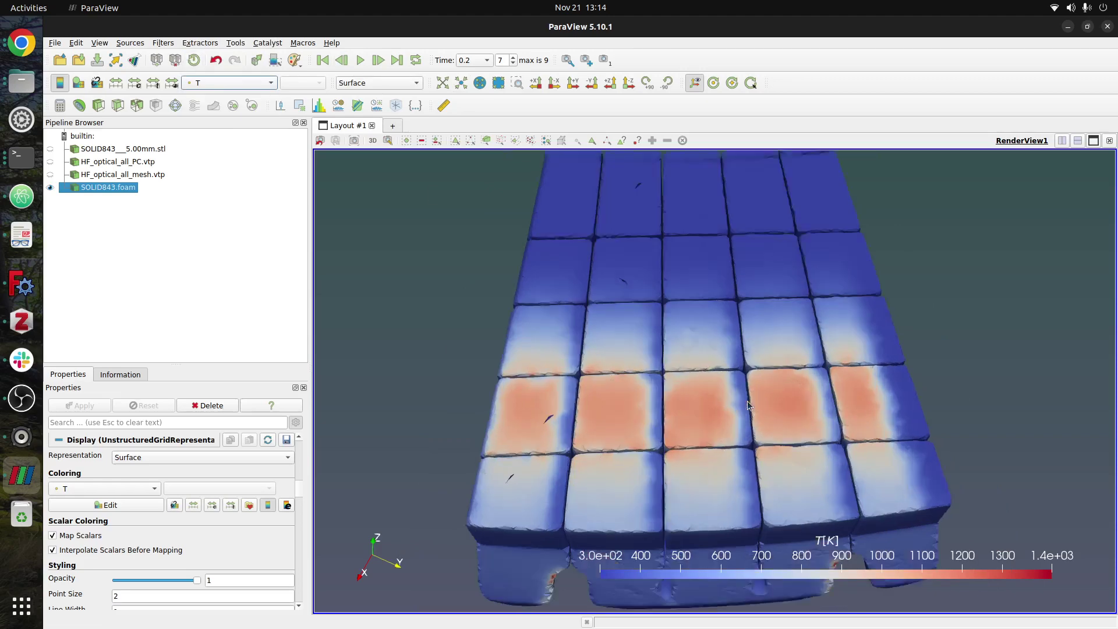
scroll(747, 401, "down", 2)
scroll(747, 400, "up", 1)
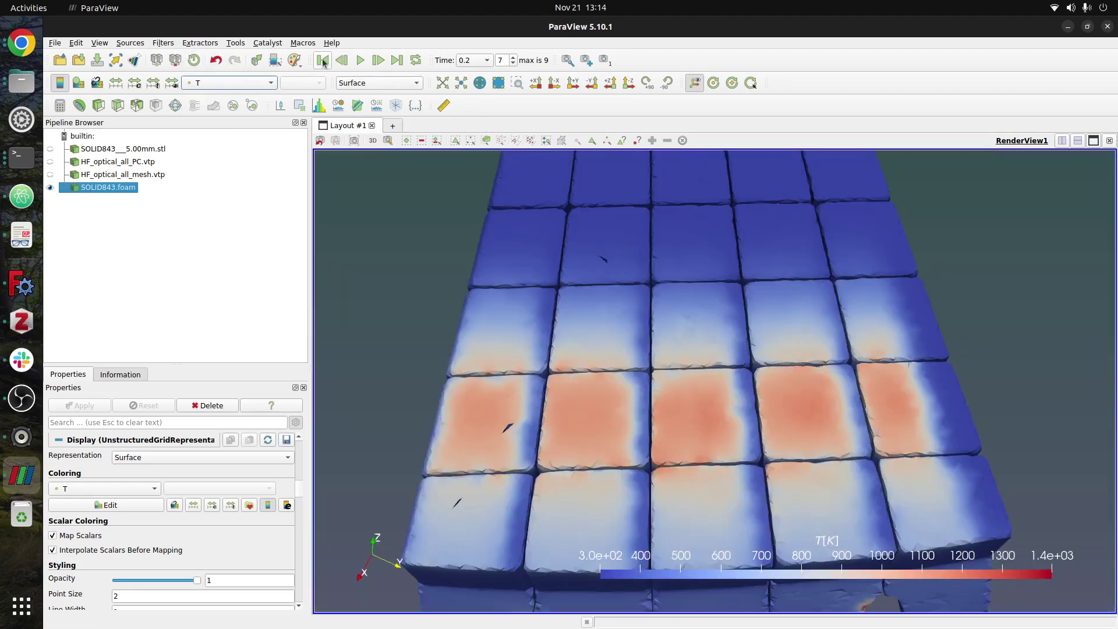
left_click(323, 60)
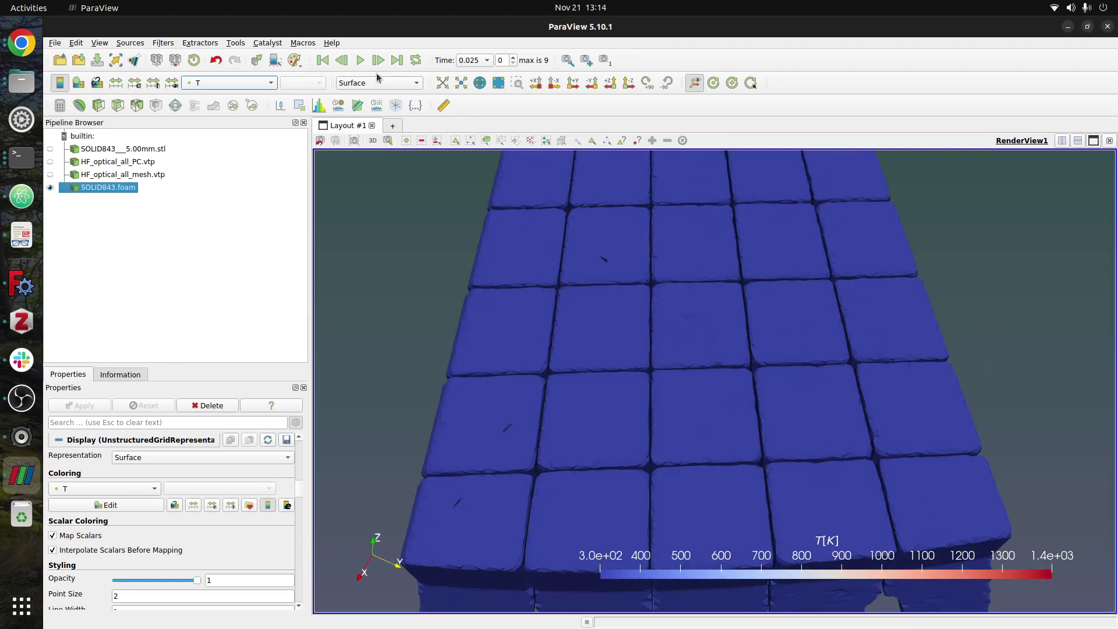
left_click(359, 60)
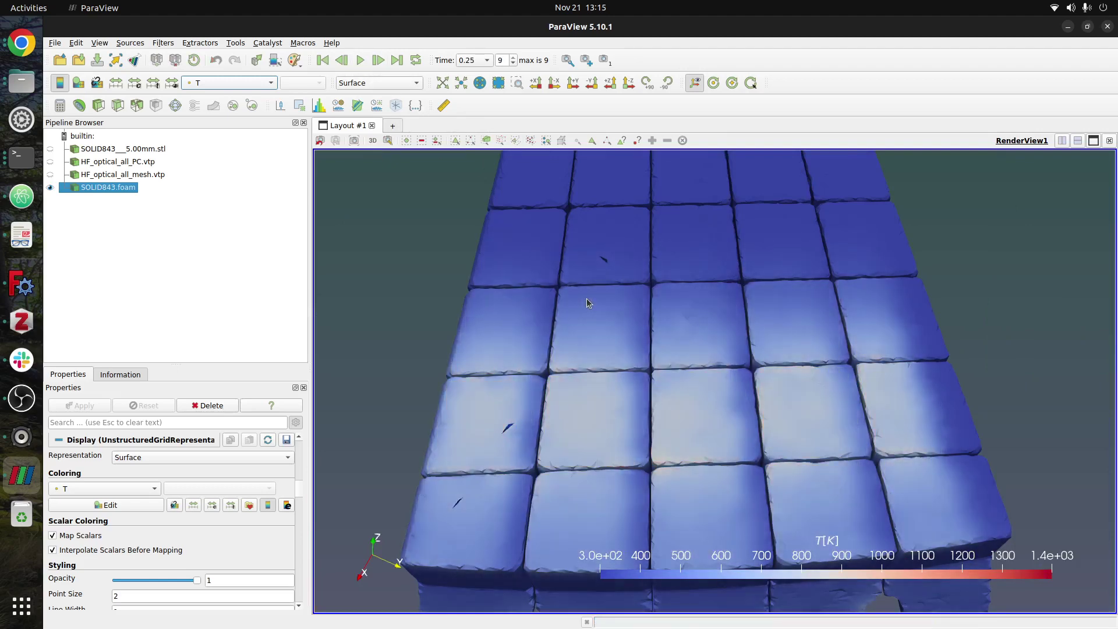
Step: Switch to HEAT in Chrome, show the HEAT outputs, and review the input parameters table
left_click(21, 42)
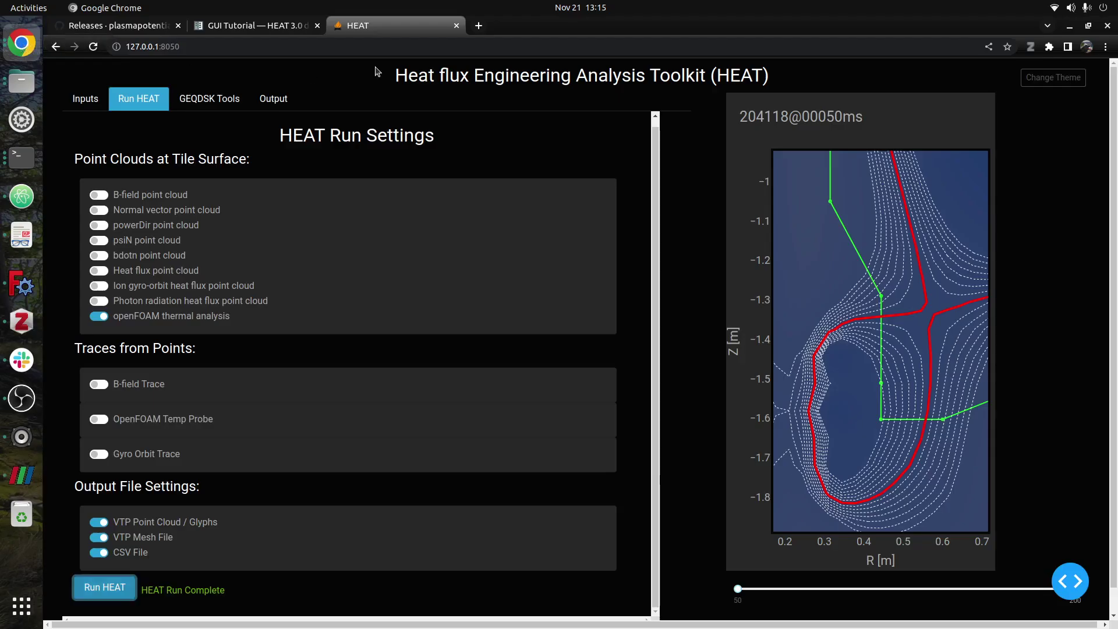
left_click(274, 98)
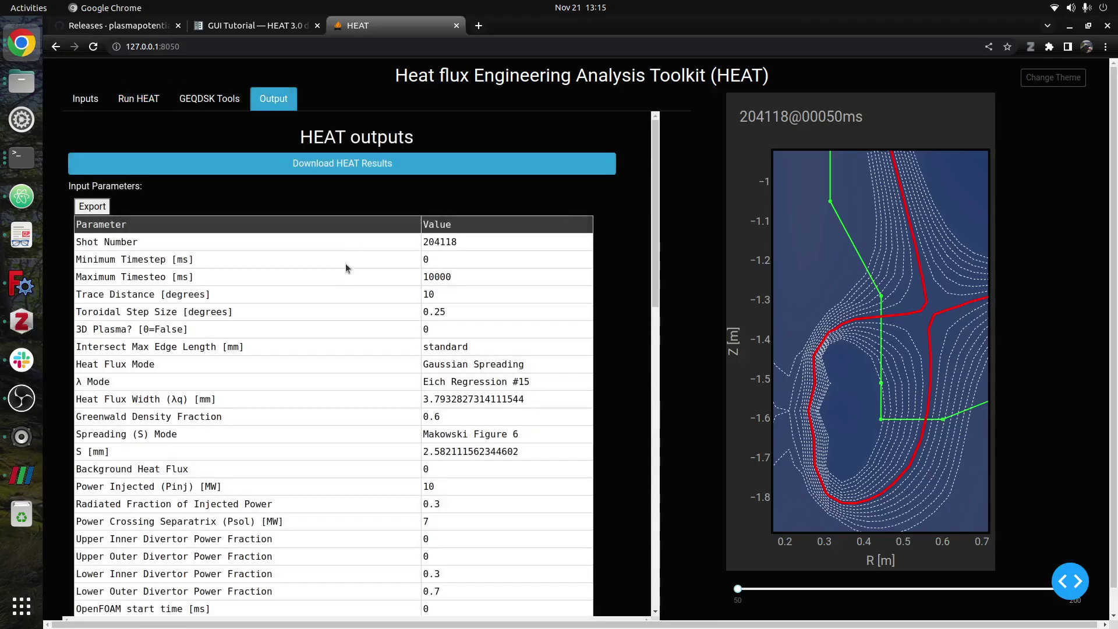
scroll(294, 236, "down", 5)
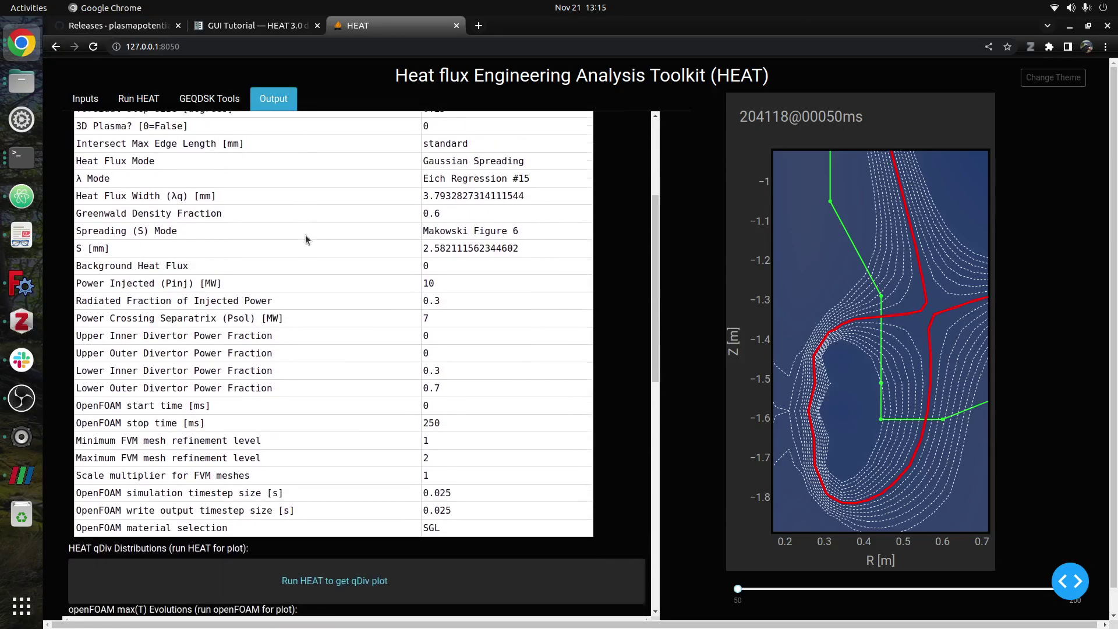
scroll(292, 241, "up", 3)
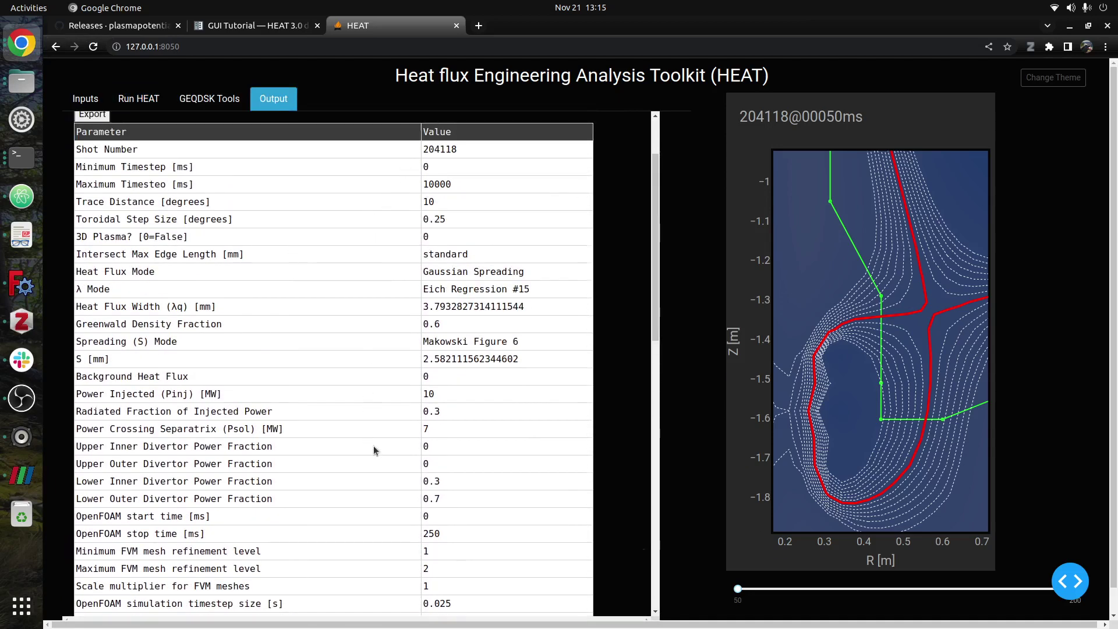
scroll(373, 445, "down", 2)
scroll(373, 445, "up", 3)
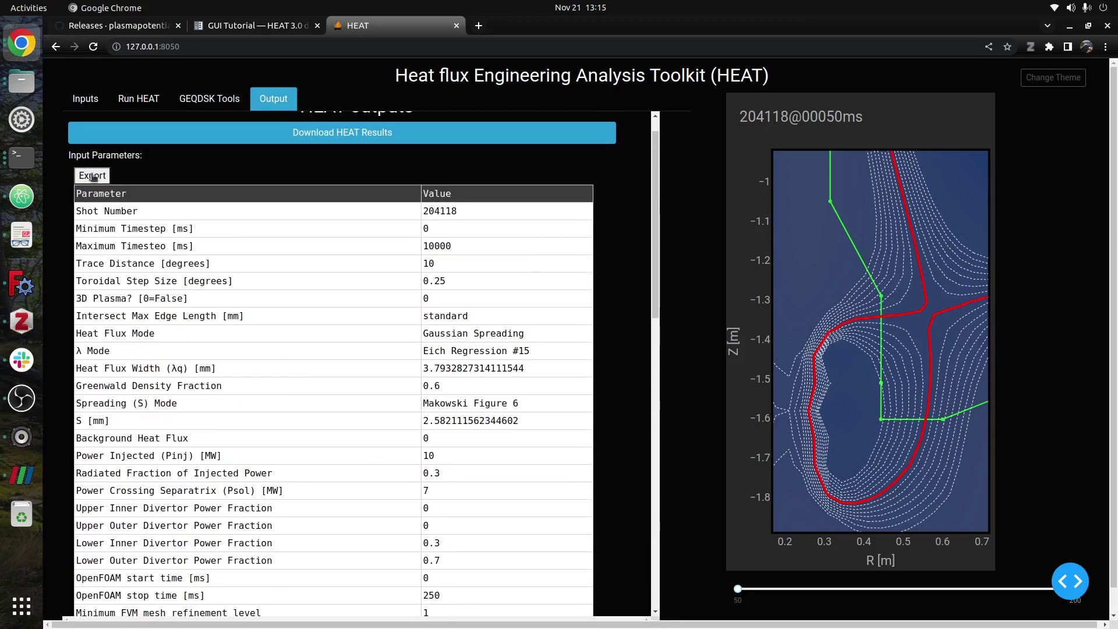
Step: Open a new Files window, browse to HEAT/data/nstx_204118 in the home folder, and locate inputData.csv
left_click(32, 91)
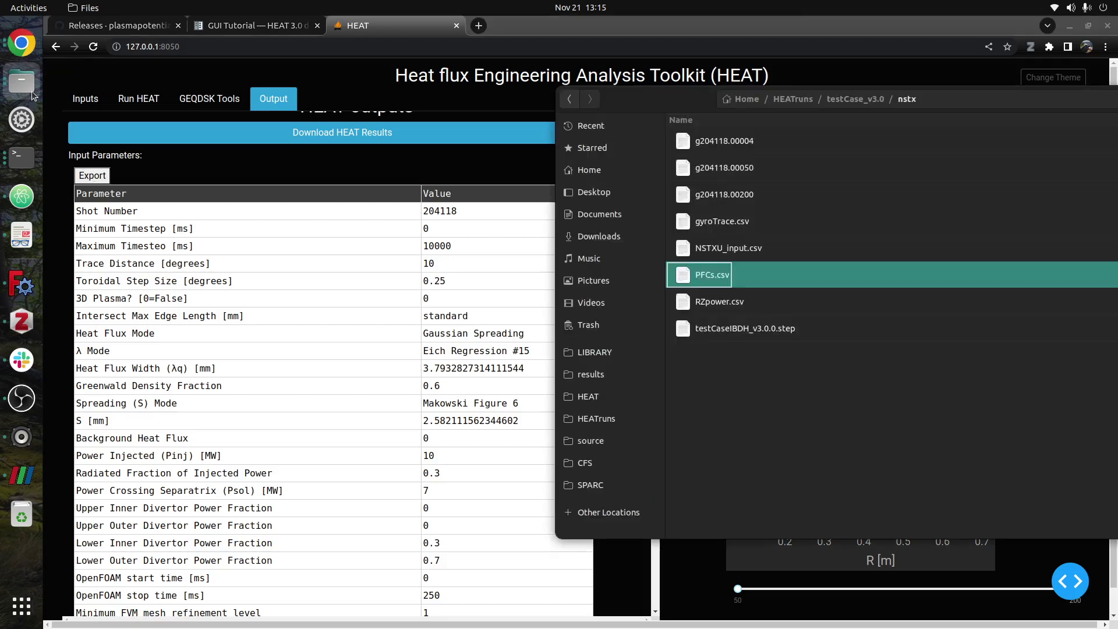
right_click(32, 91)
left_click(89, 63)
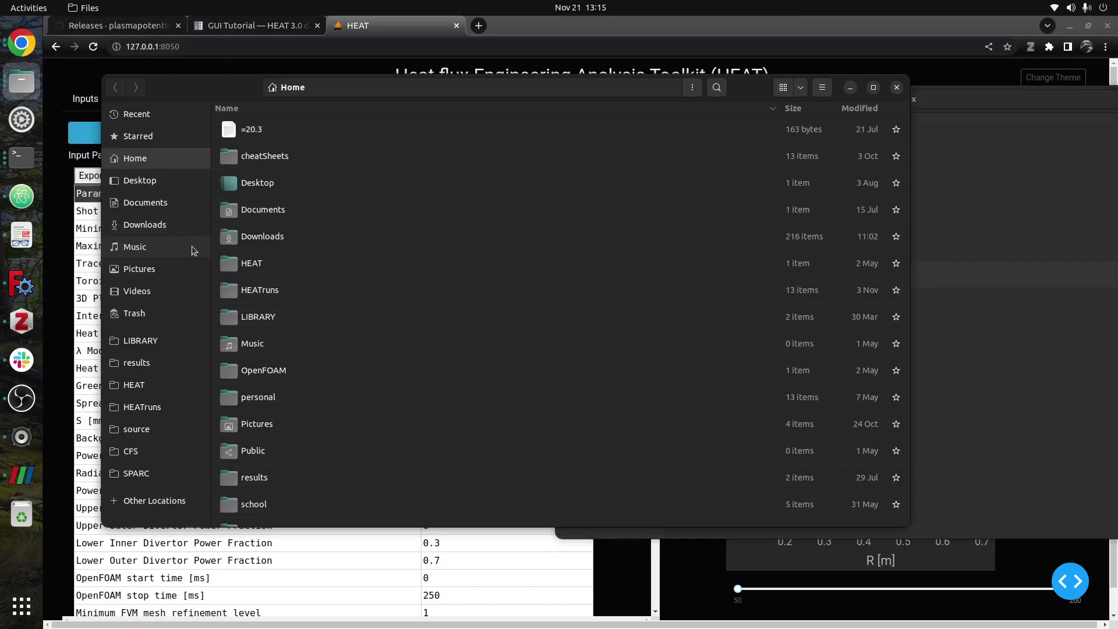
double_click(255, 263)
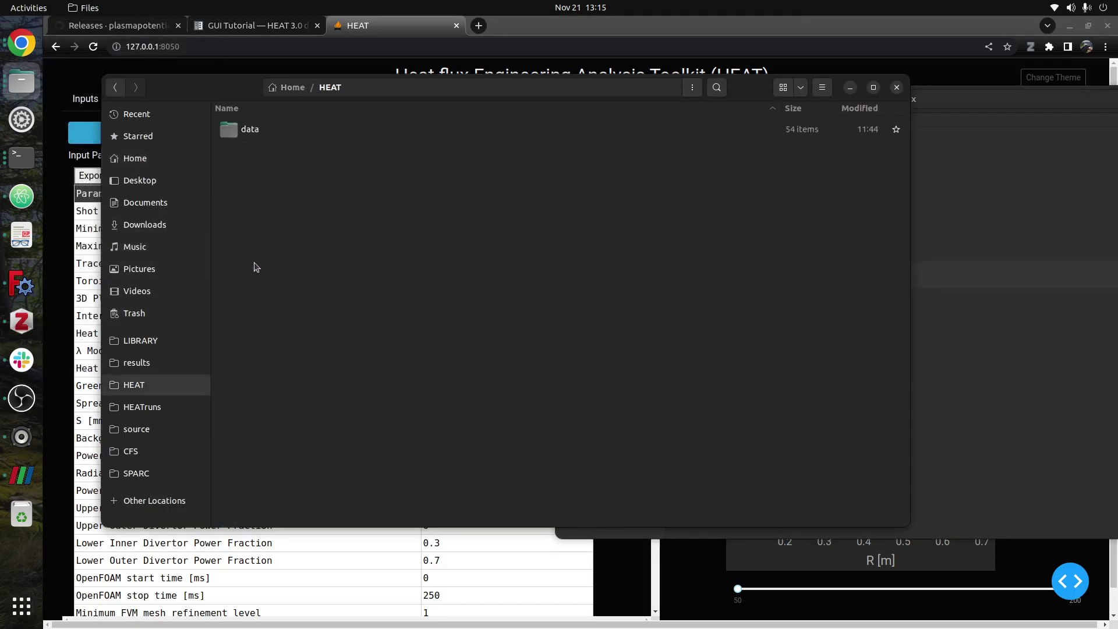
double_click(257, 130)
scroll(285, 153, "down", 20)
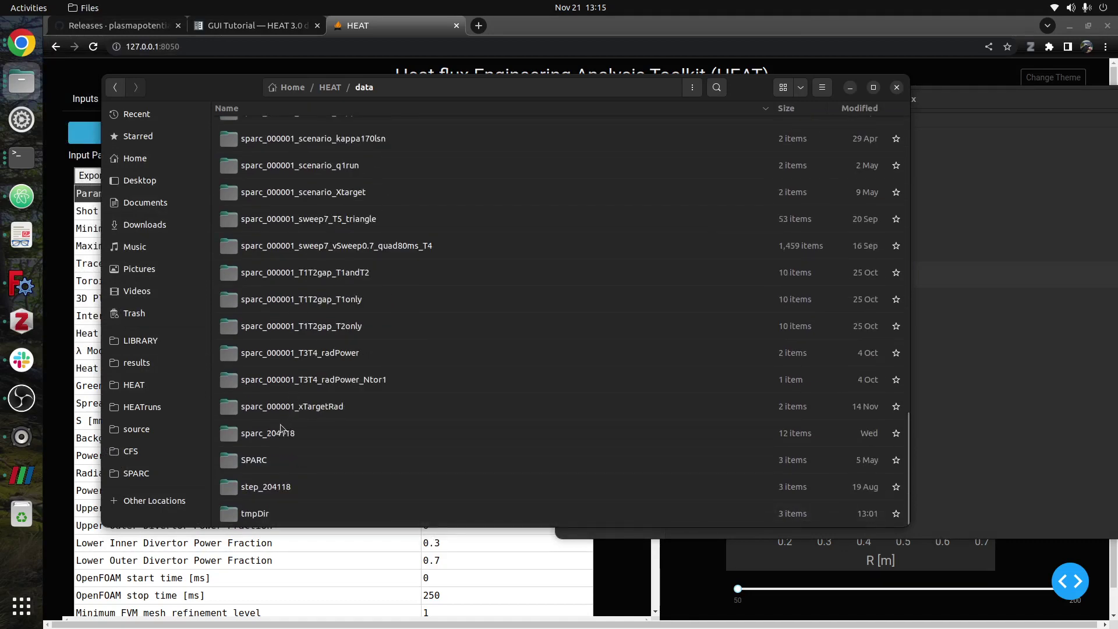
scroll(294, 415, "up", 15)
scroll(298, 414, "down", 5)
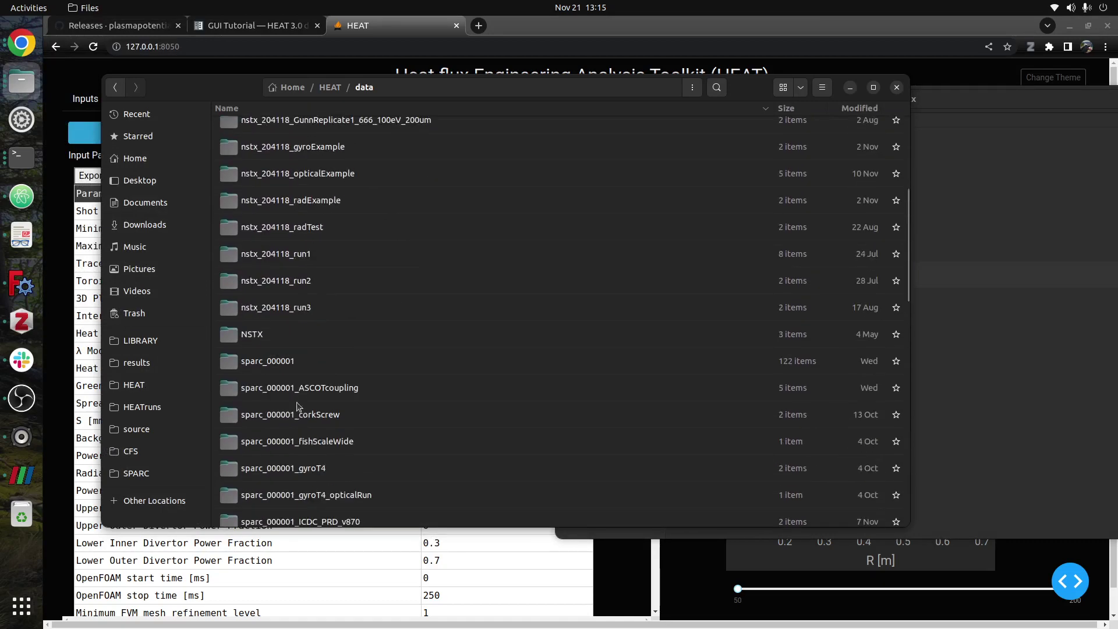
scroll(287, 305, "up", 6)
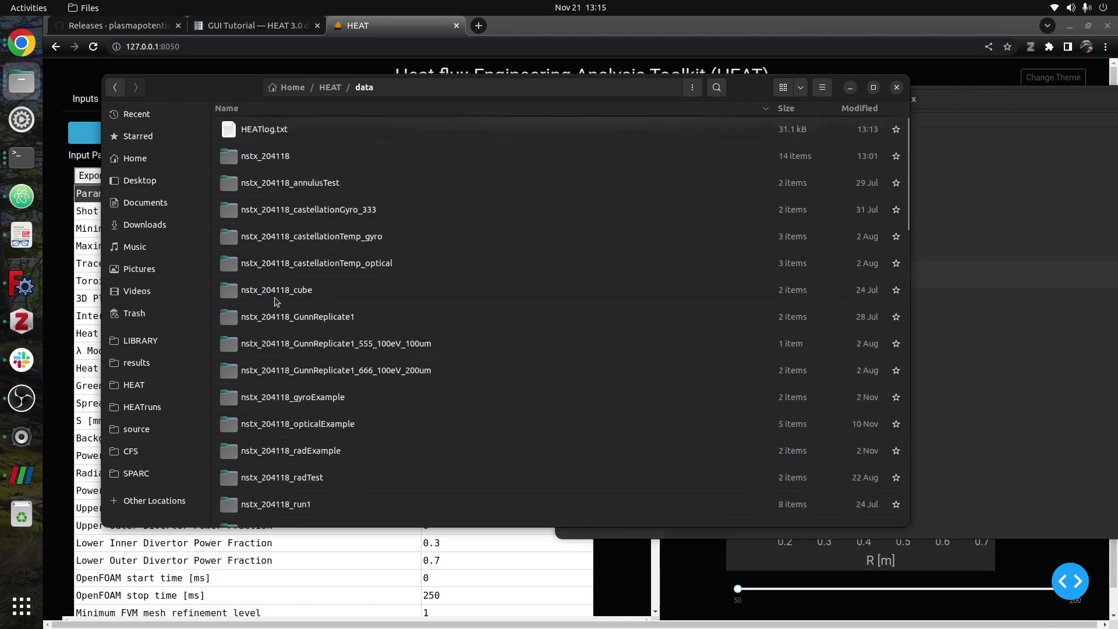
double_click(274, 164)
left_click(256, 400)
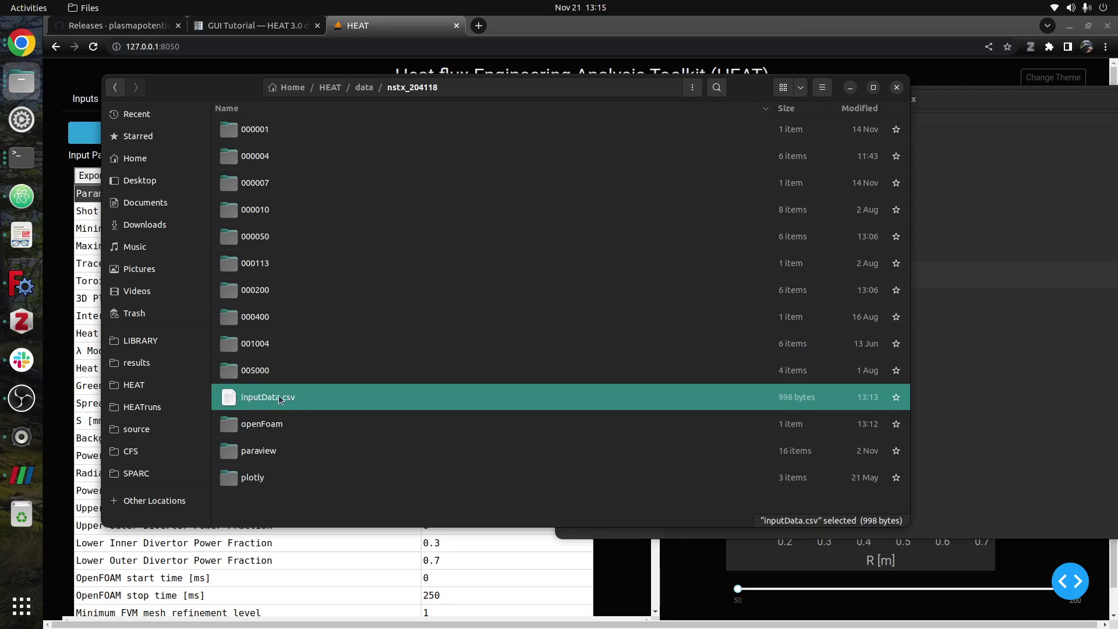
Step: Return to the HEAT outputs in Chrome and examine the openFOAM max(T) evolution plot
left_click(359, 30)
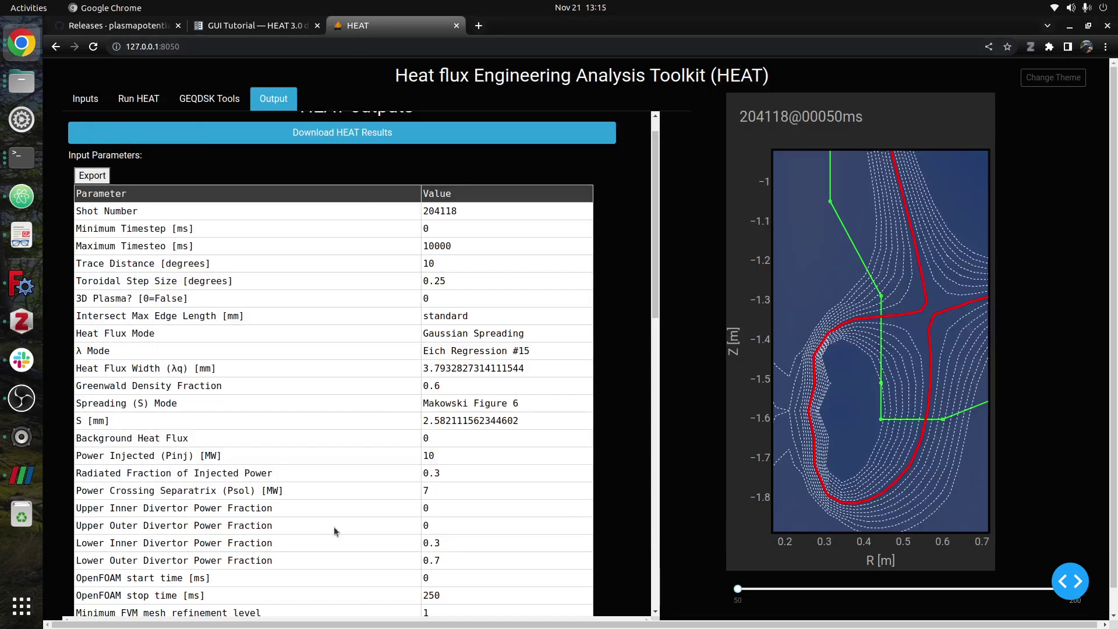
scroll(288, 366, "down", 10)
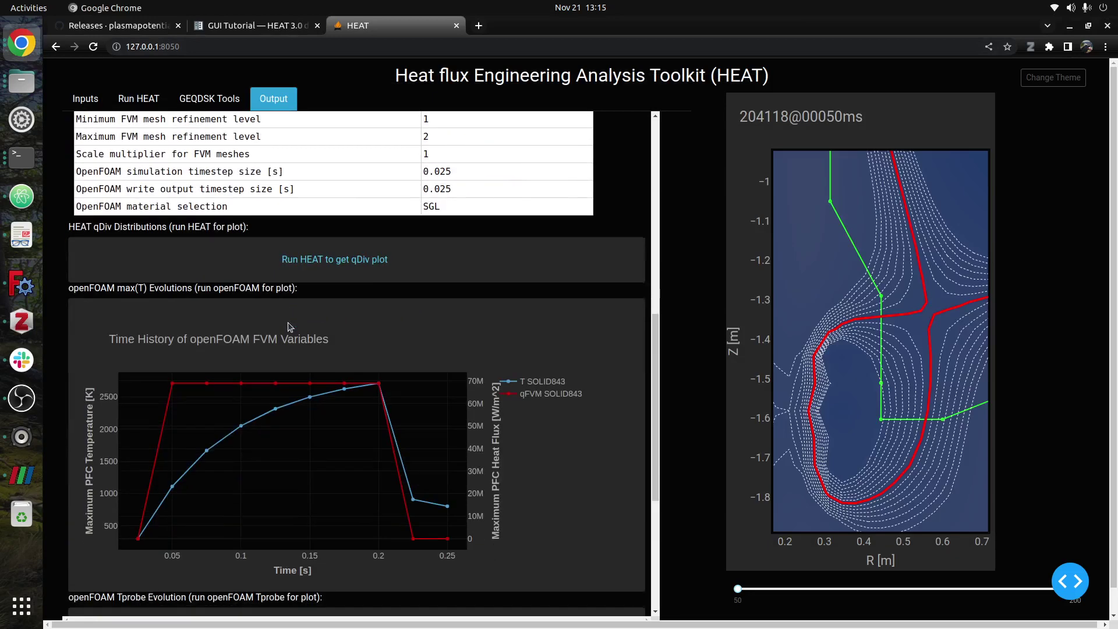
scroll(287, 326, "down", 3)
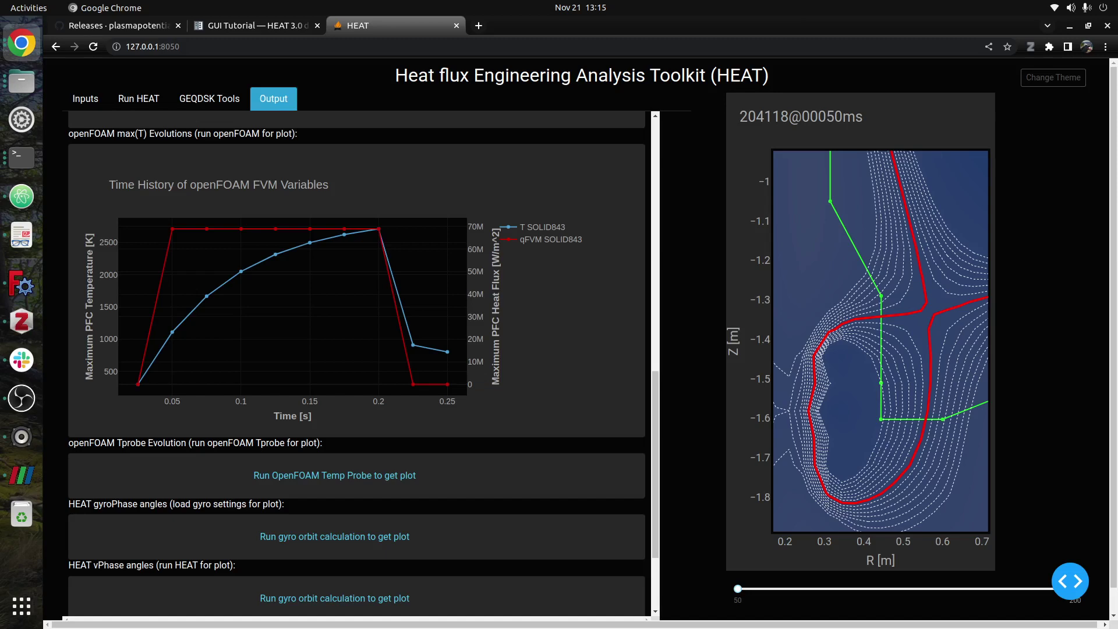
Step: Check the g204118.00050 and g204118.00200 files in the testCase_v3.0/nstx folder, and return to the HEAT output plot
key("alt+Tab")
left_click(783, 168)
left_click(766, 194)
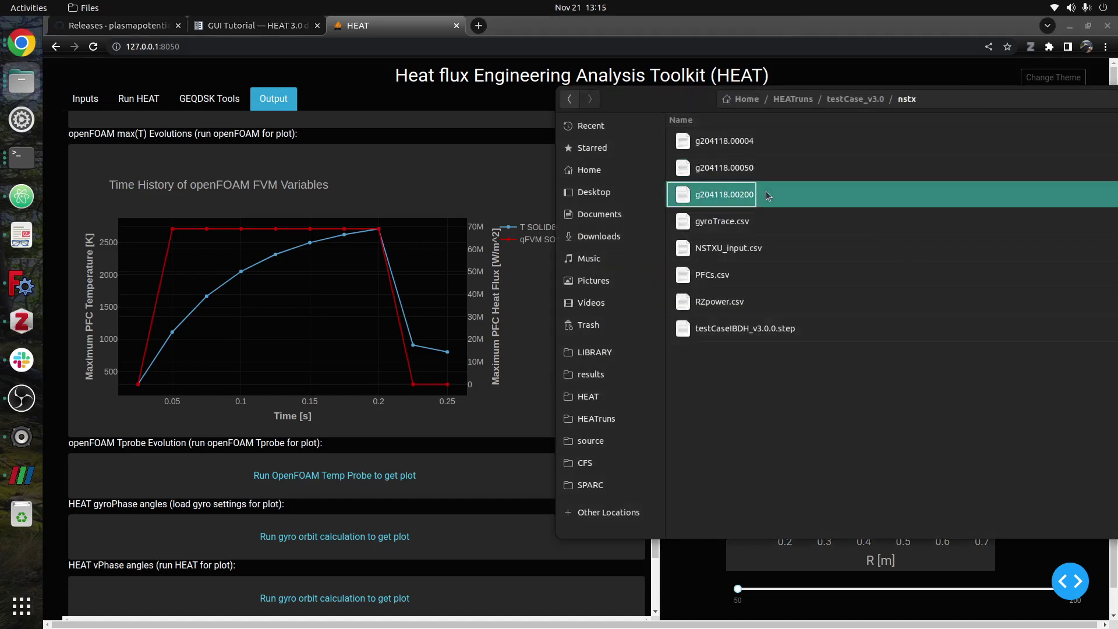
left_click(436, 143)
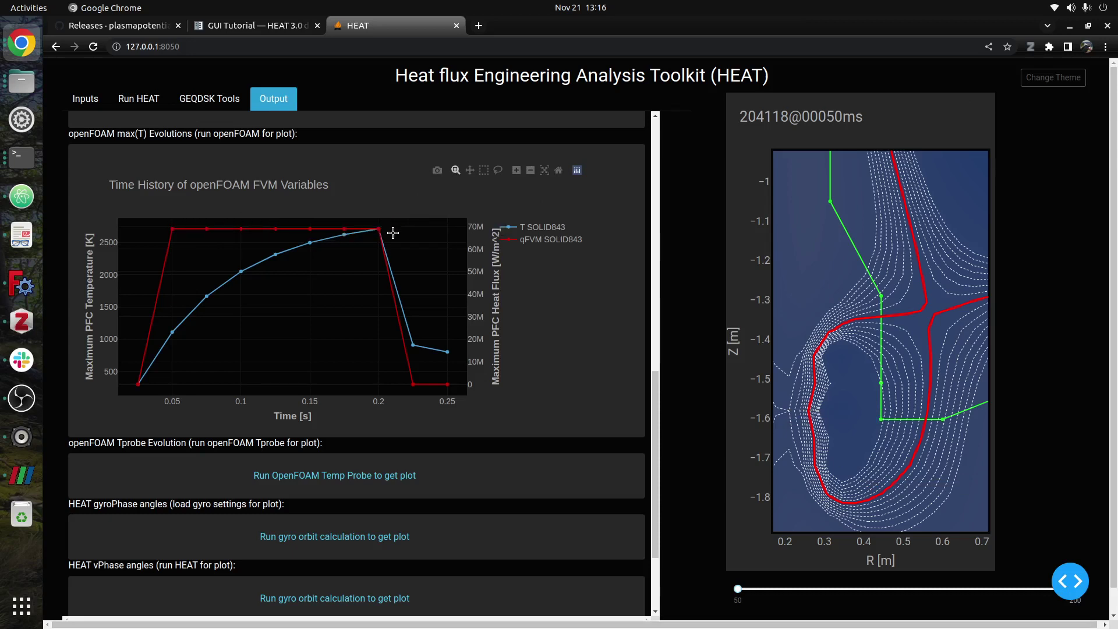
Step: Toggle the T SOLID843 and qFVM SOLID843 traces off and on, reading the peak temperature with only the T trace shown
left_click(538, 232)
left_click(538, 232)
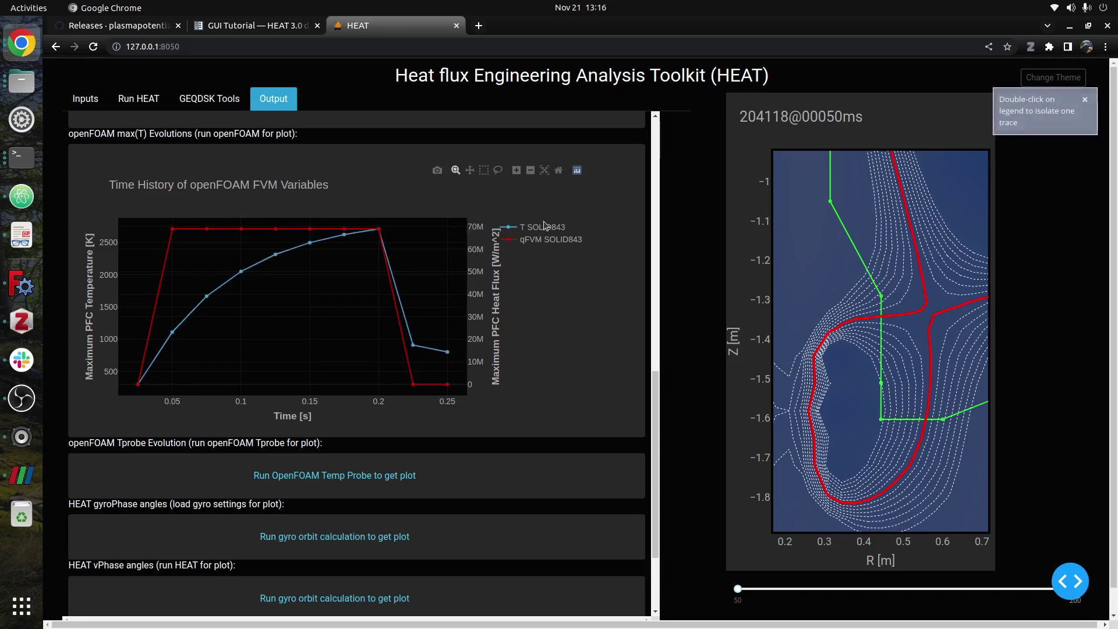
left_click(555, 242)
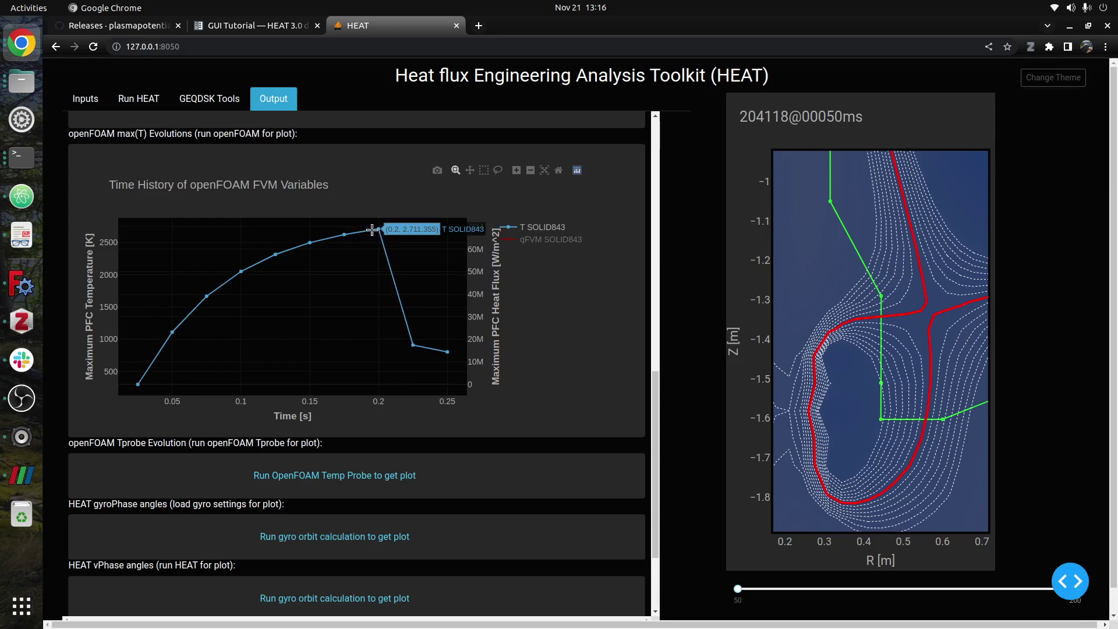
left_click(573, 242)
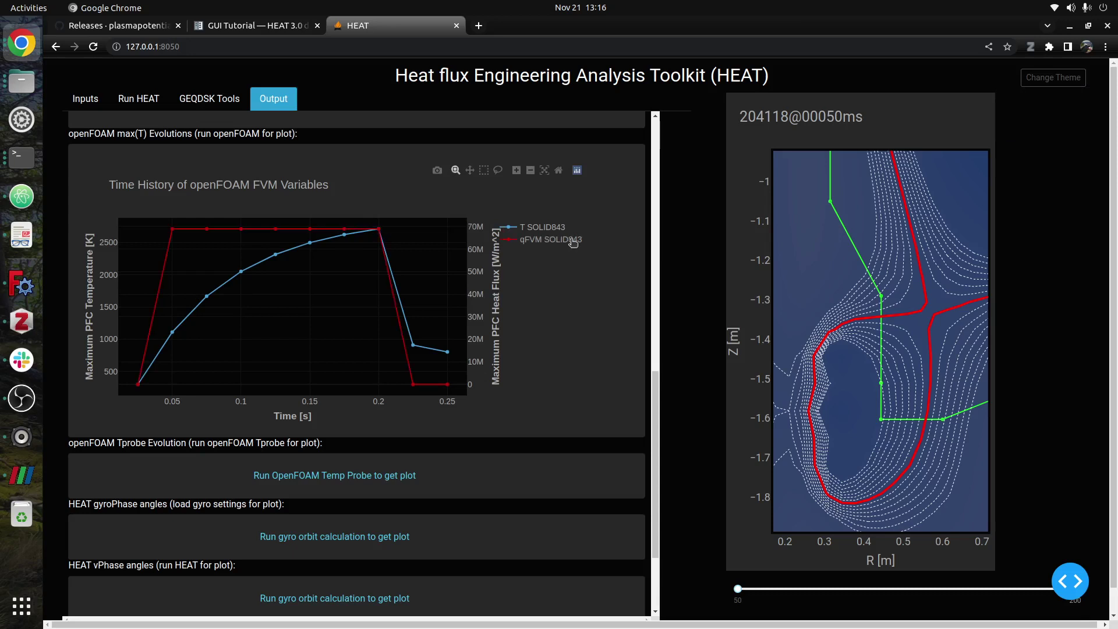
Step: Look over the remaining output plots and go back to the HEAT run settings
scroll(362, 325, "down", 3)
scroll(362, 325, "up", 5)
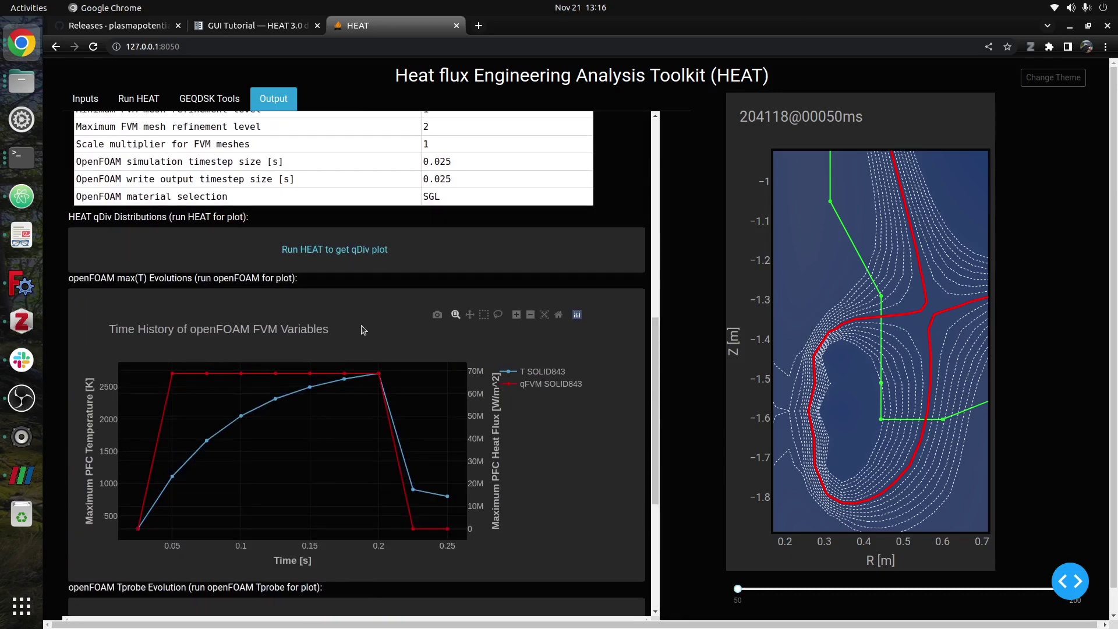
left_click(139, 98)
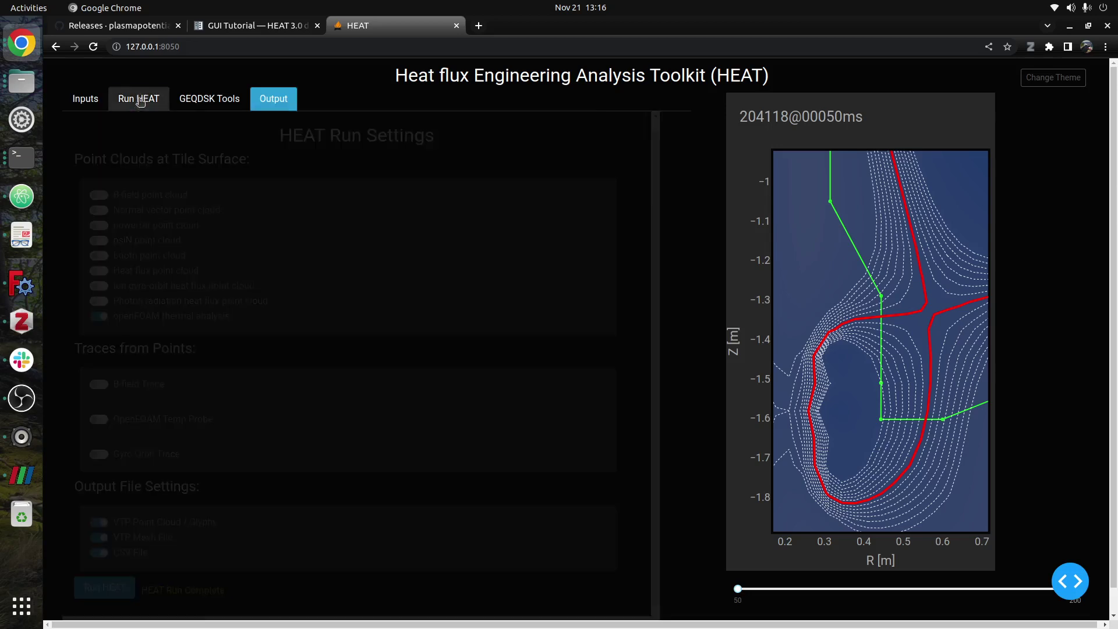
scroll(303, 279, "down", 1)
scroll(302, 279, "up", 1)
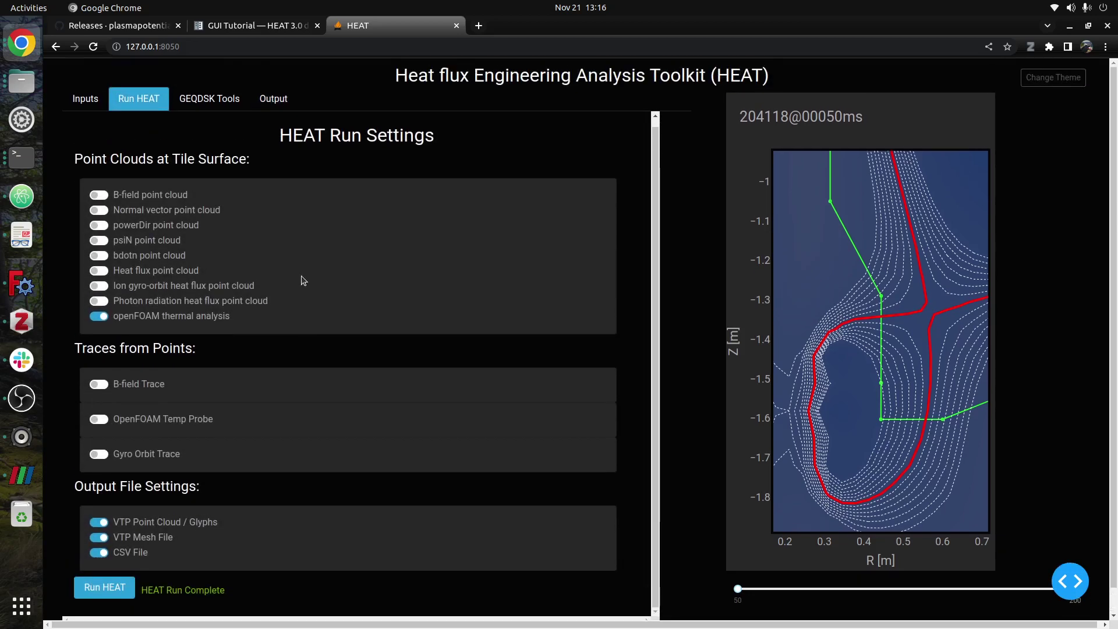